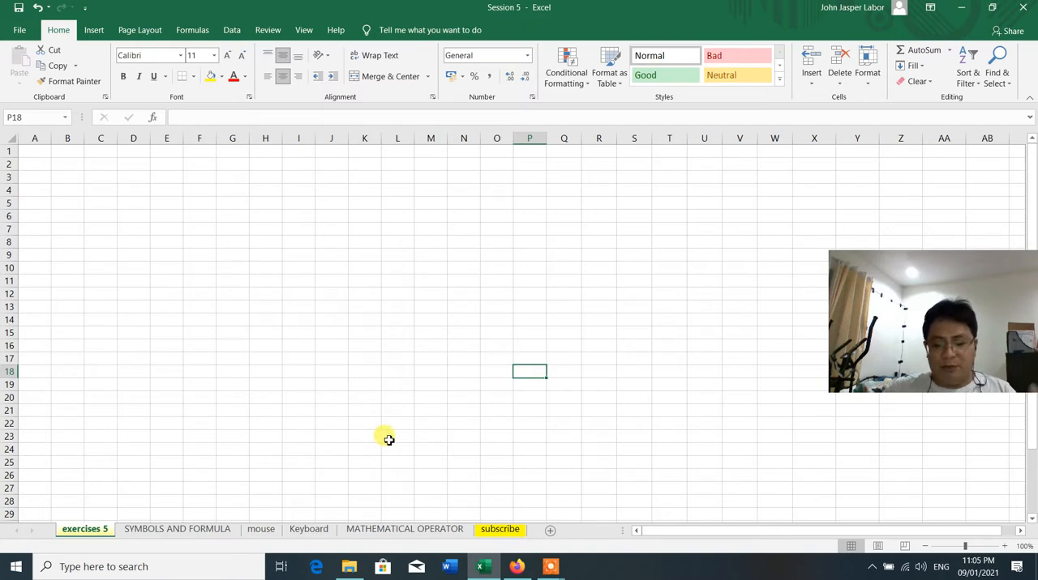
# Review the MATHEMATICAL OPERATOR, Keyboard, mouse, and SYMBOLS AND FORMULA sheets, then return to the exercises 5 sheet
pyautogui.click(398, 529)
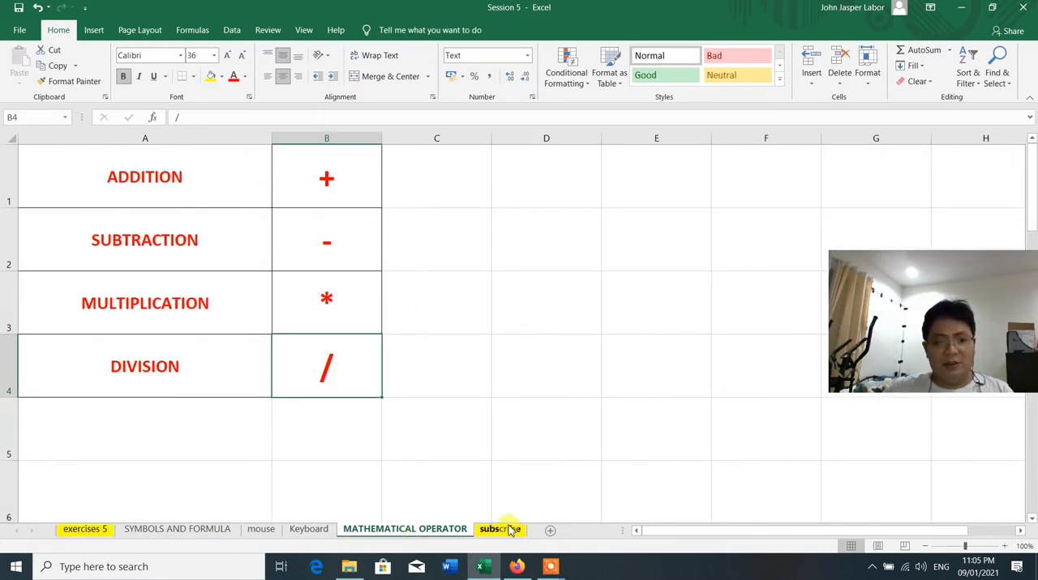
pyautogui.click(323, 530)
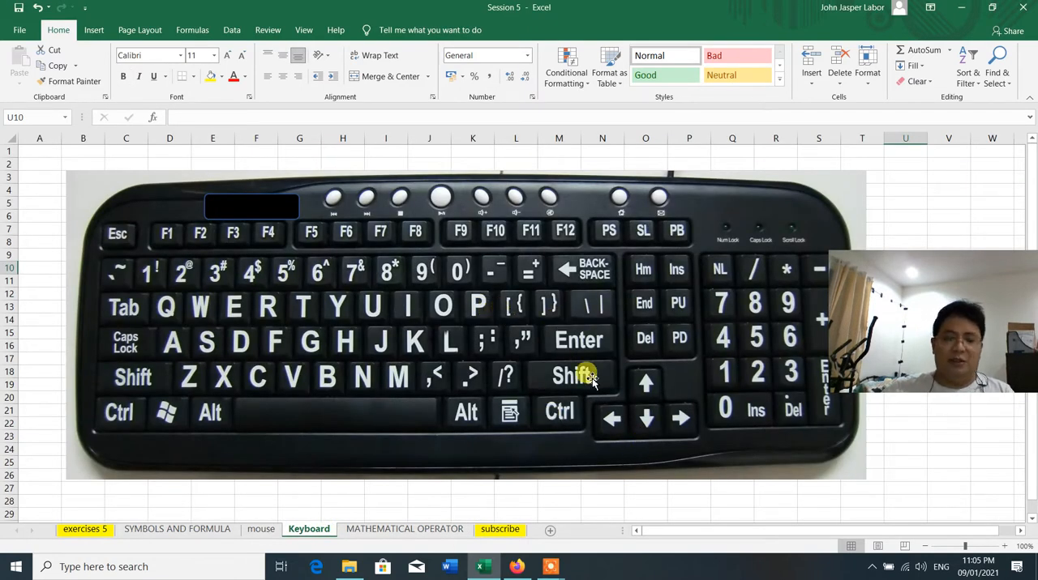
pyautogui.click(263, 531)
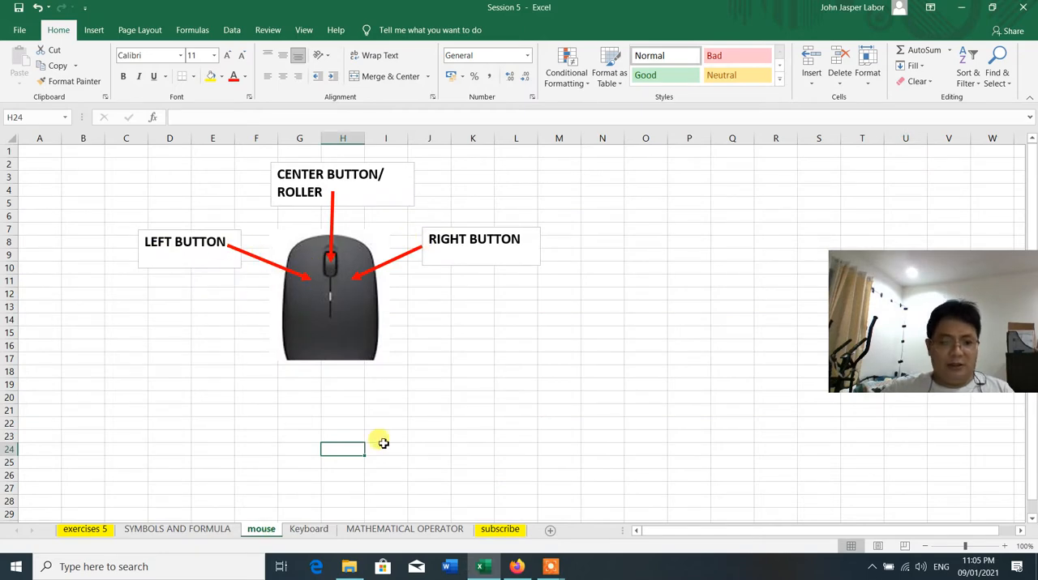
pyautogui.click(153, 530)
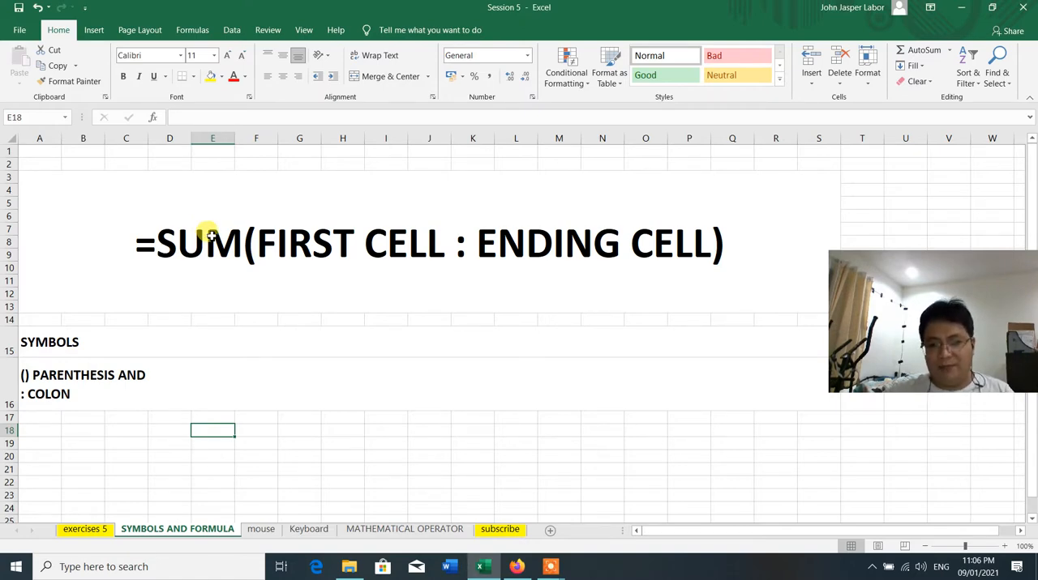
pyautogui.click(84, 530)
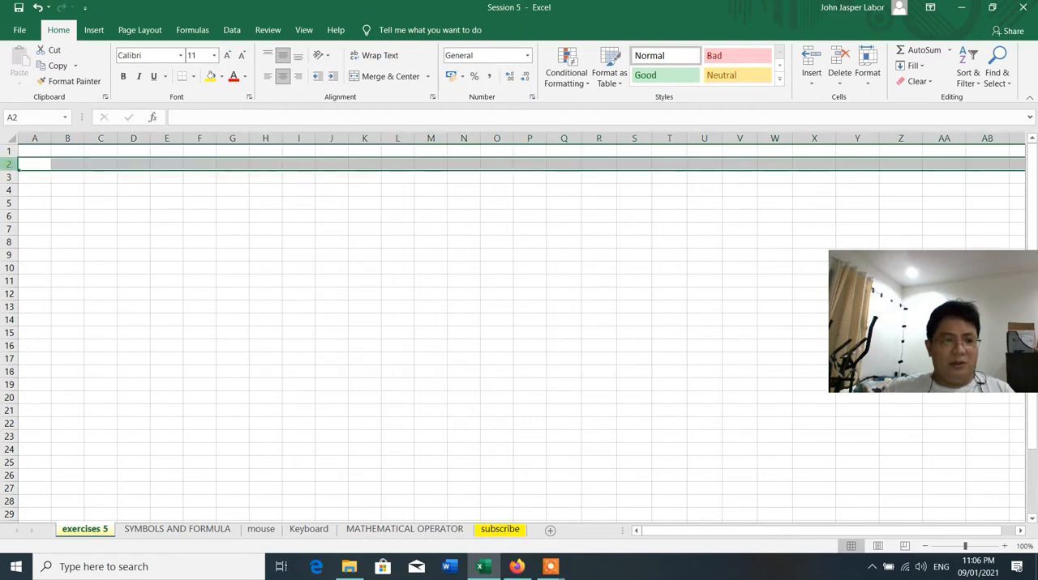
# Increase the height of row 2 to about twice the default and widen column B to about four times the default
pyautogui.click(11, 166)
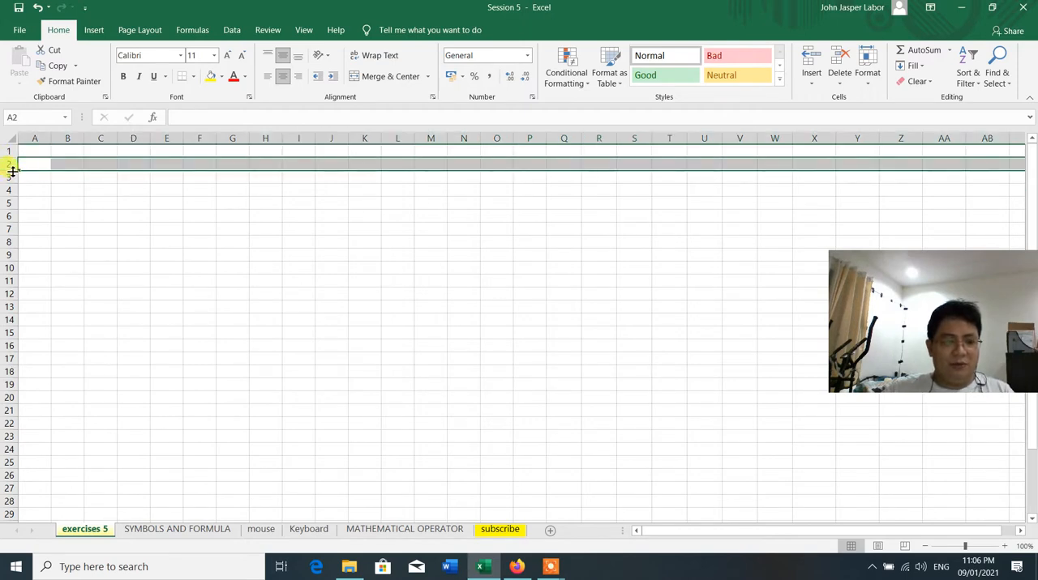
pyautogui.moveTo(13, 171); pyautogui.dragTo(13, 187)
pyautogui.click(44, 166)
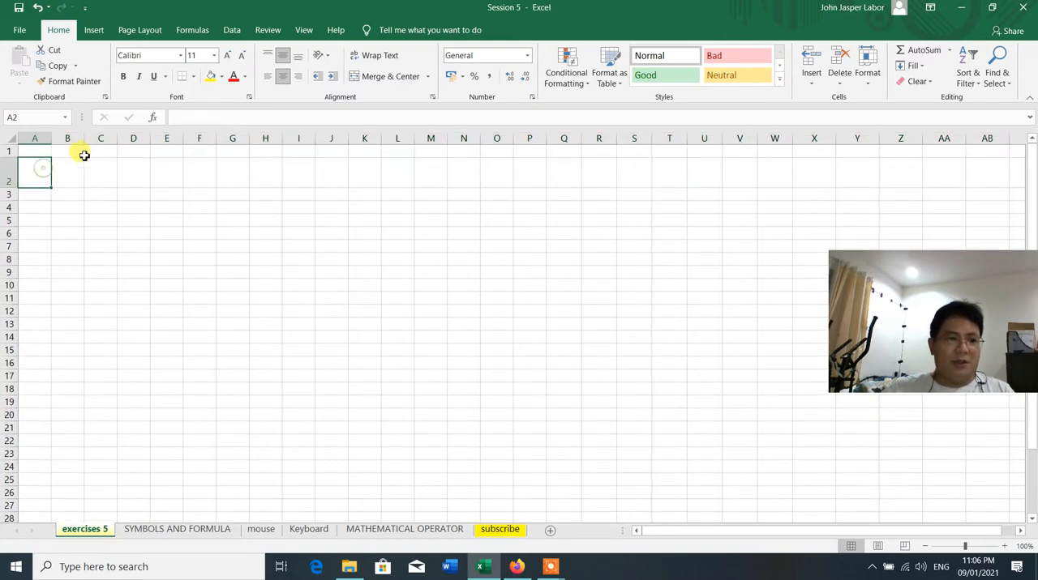
pyautogui.click(78, 139)
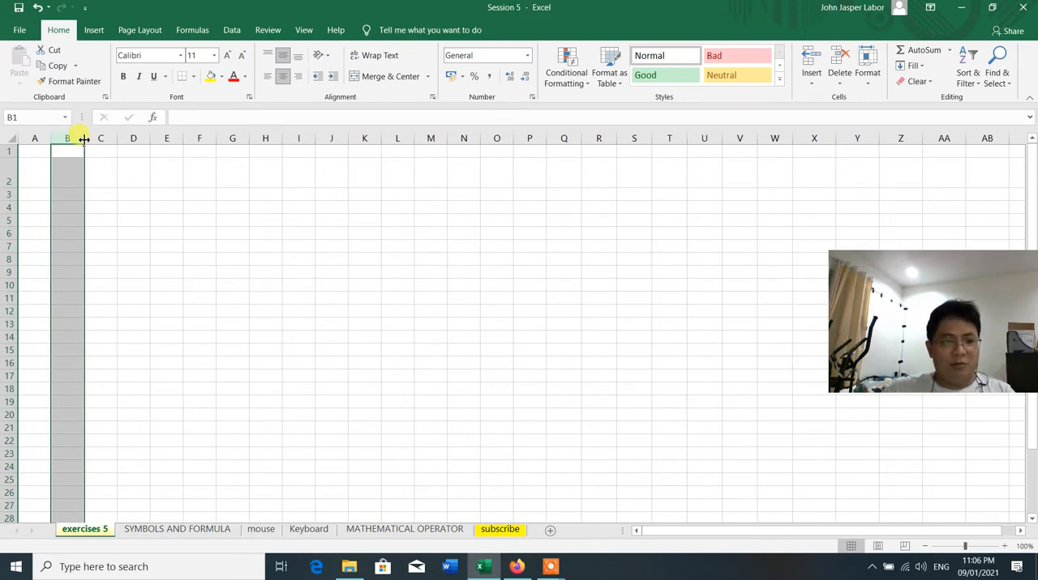
pyautogui.moveTo(83, 139); pyautogui.dragTo(192, 135)
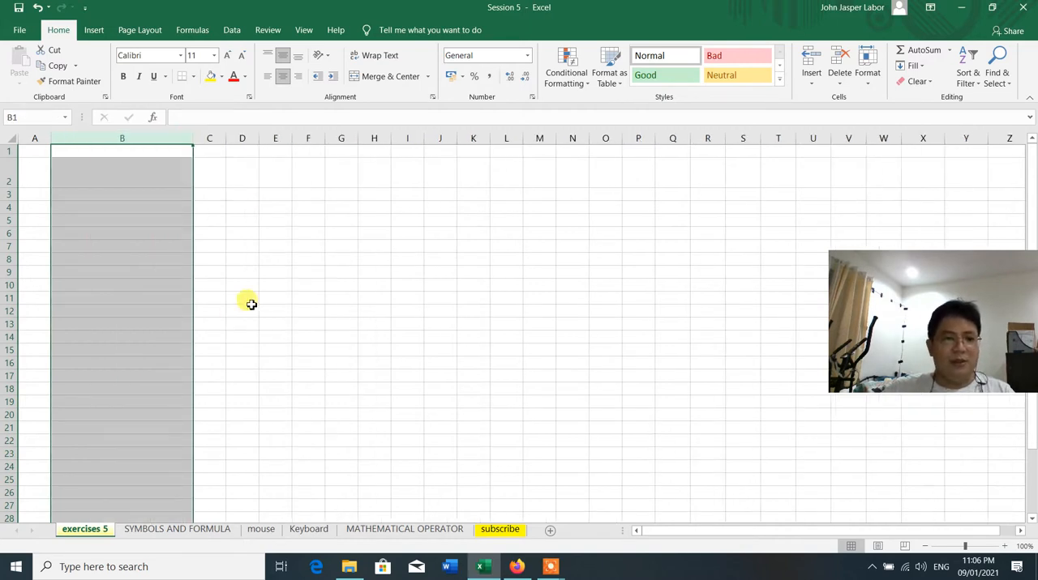
pyautogui.click(316, 258)
# Enter the table headers "No." in cell A2 and "Names" in cell B2
pyautogui.click(36, 178)
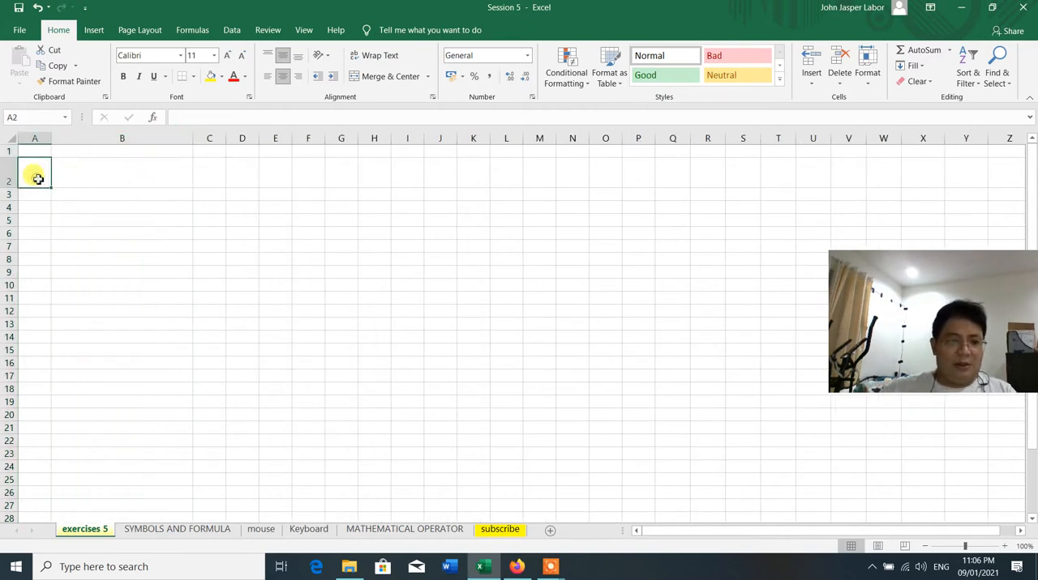
pyautogui.write('No.')
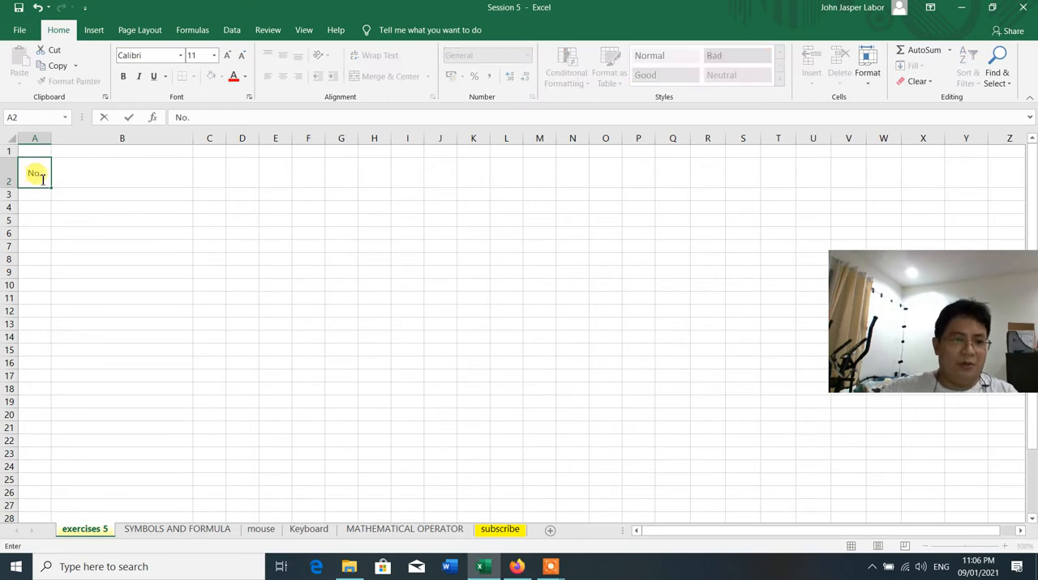
pyautogui.click(132, 158)
pyautogui.write('Names')
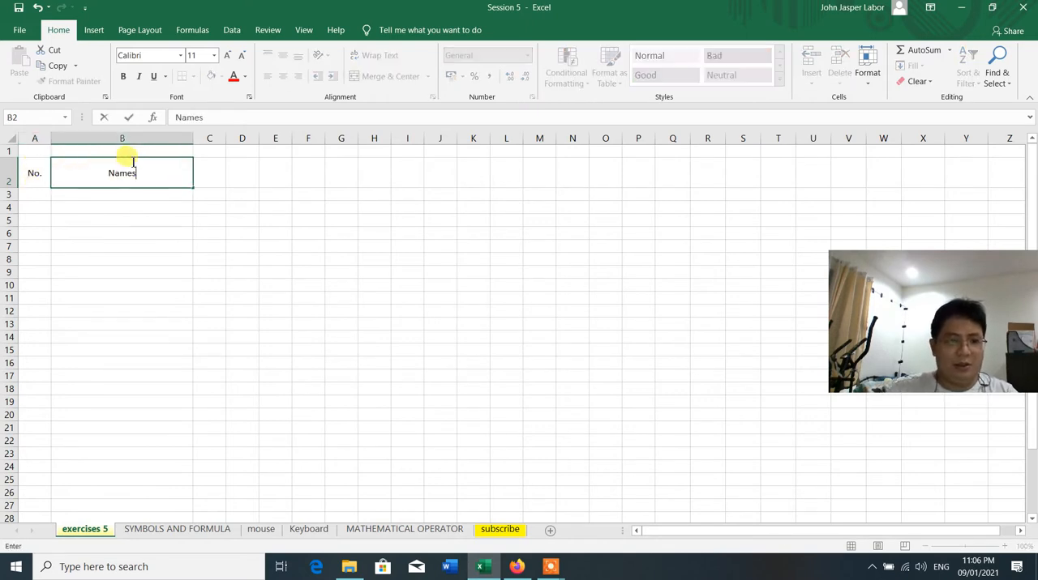
pyautogui.click(145, 254)
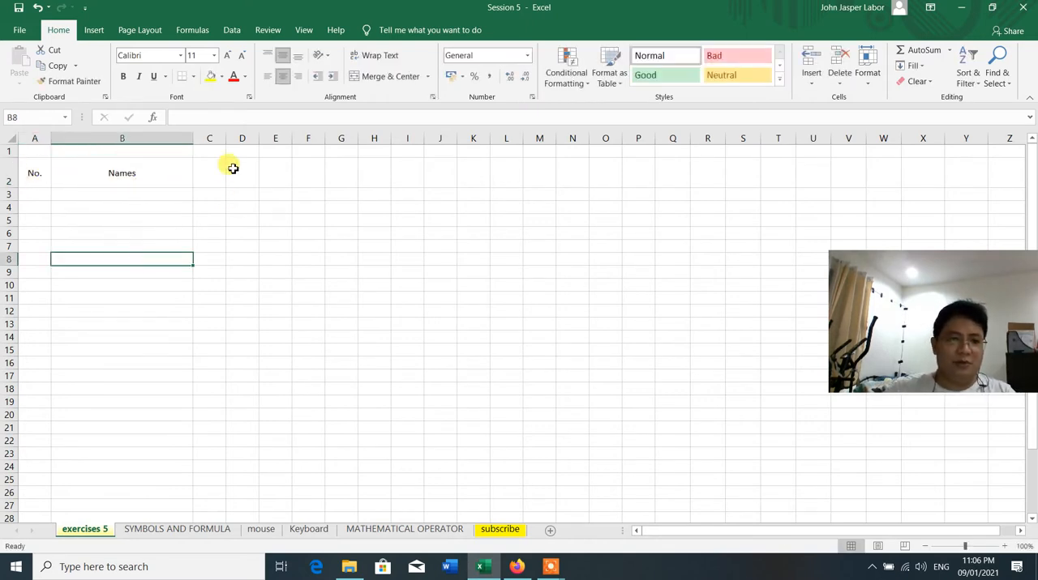
# Widen column C to about twice the default and enter the header "Amount Loan" in cell C2
pyautogui.click(209, 139)
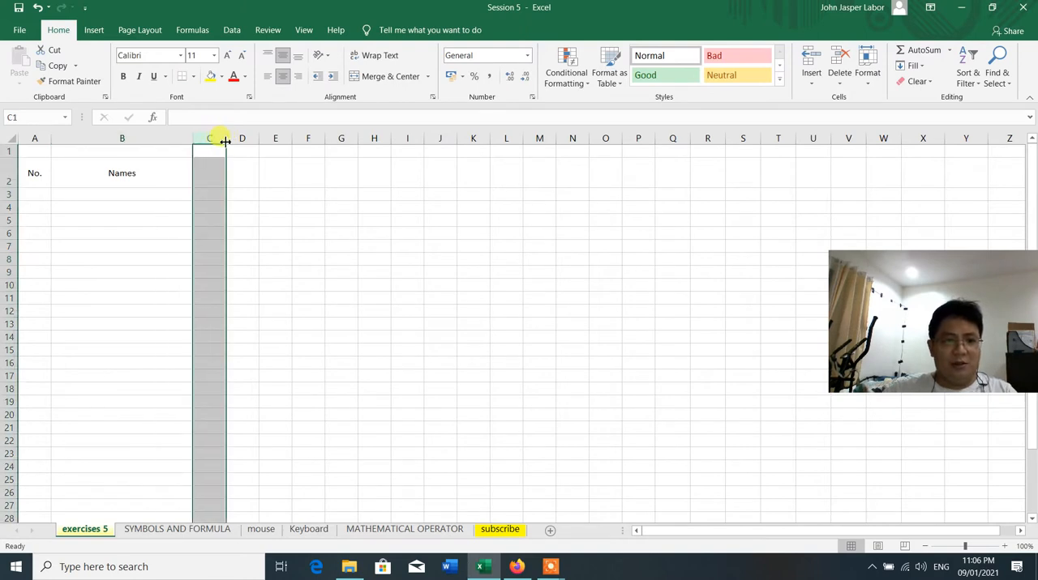
pyautogui.moveTo(226, 138); pyautogui.dragTo(258, 138)
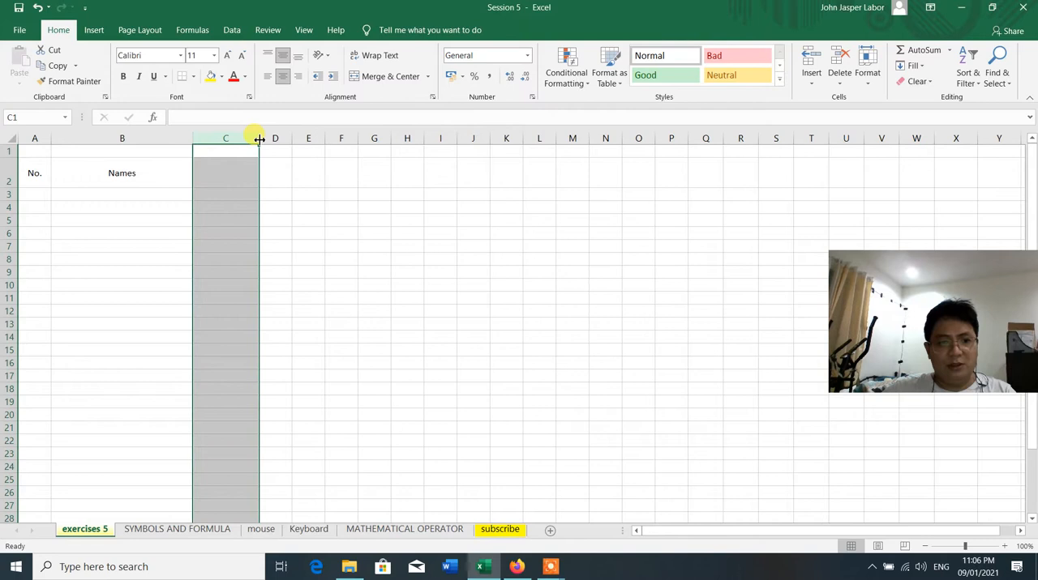
pyautogui.click(226, 175)
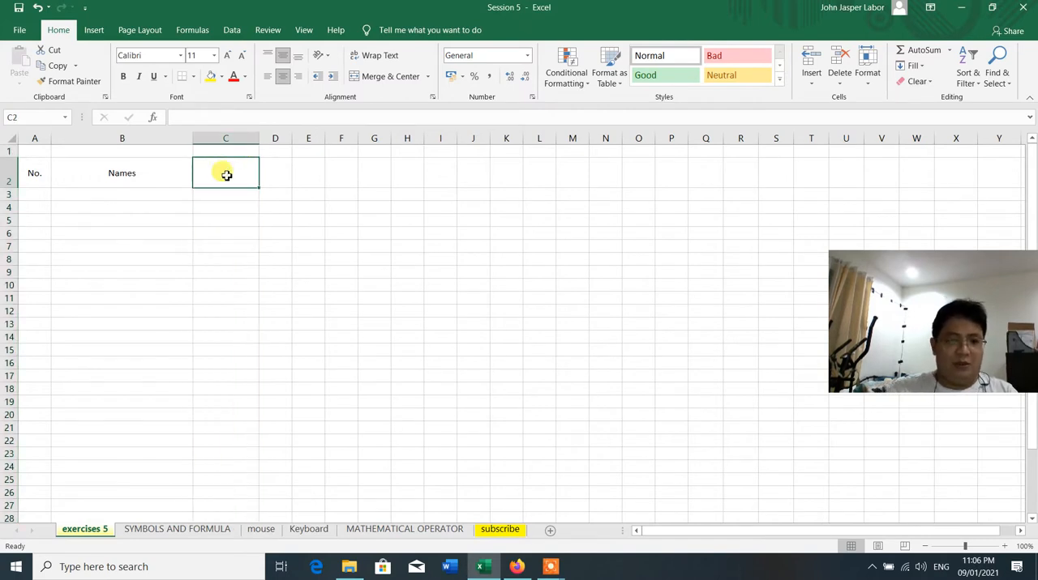
pyautogui.write('Amo')
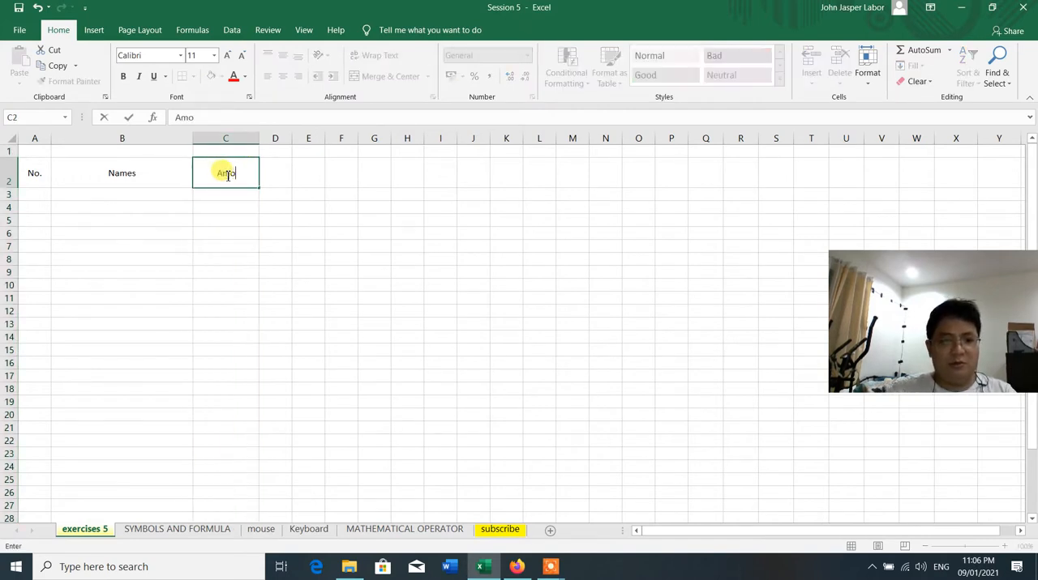
pyautogui.write('unt Loan')
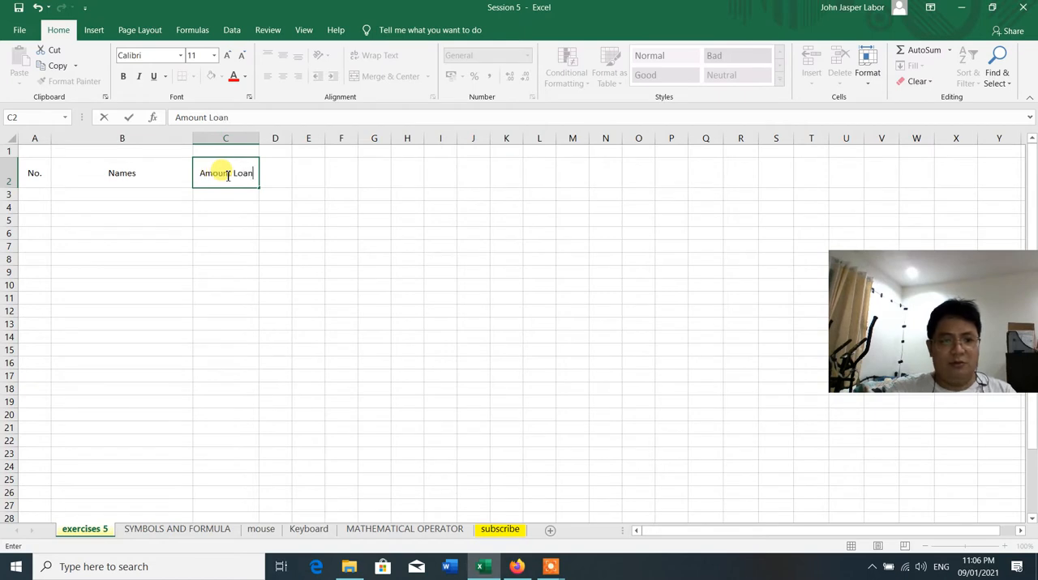
pyautogui.click(308, 273)
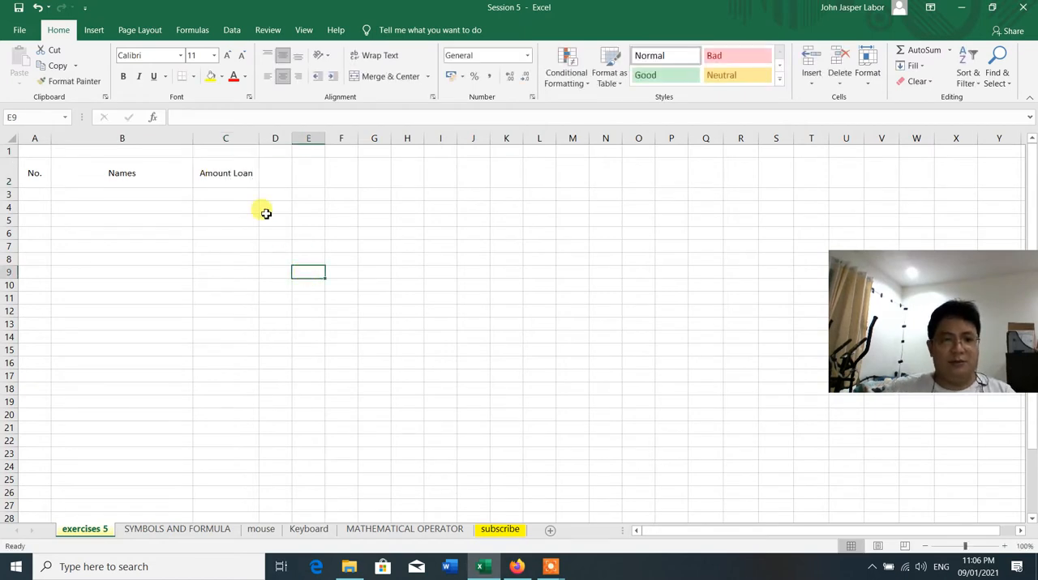
# Replace the word "Loan" with "Lend" in the C2 header so it reads "Amount Lend"
pyautogui.doubleClick(235, 175)
pyautogui.moveTo(233, 173); pyautogui.dragTo(266, 177)
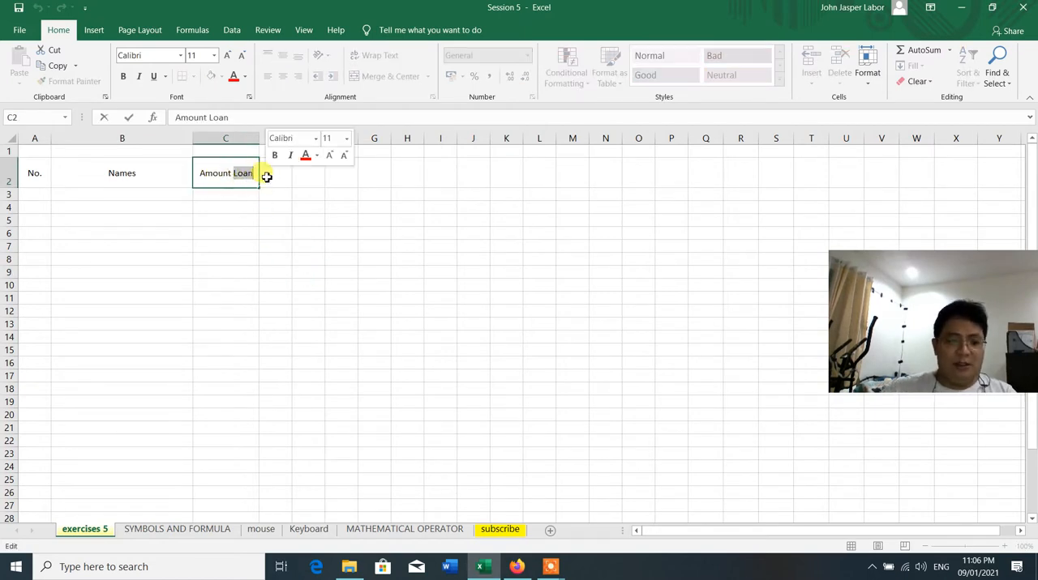
pyautogui.write('Lend')
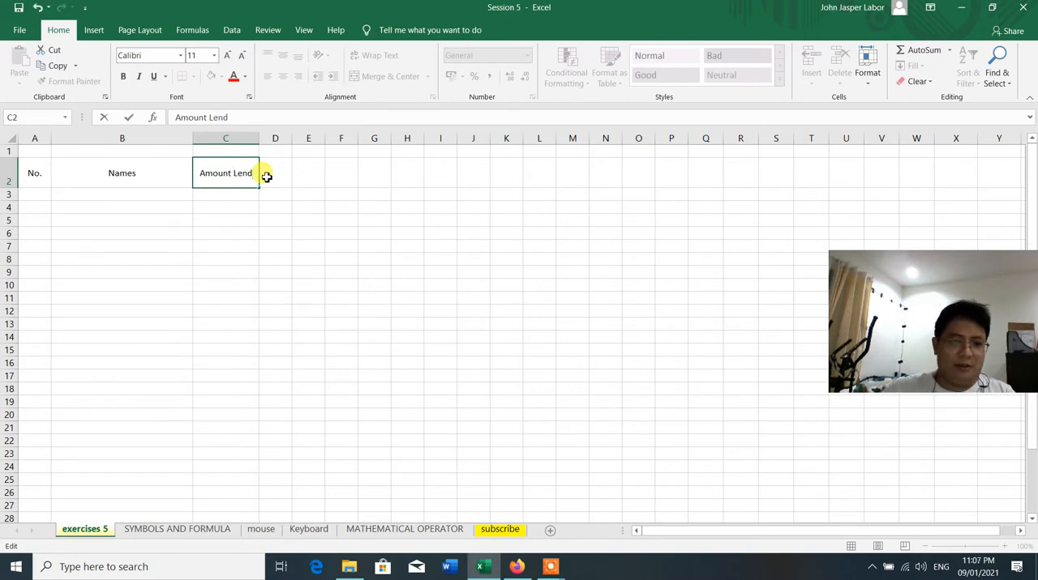
pyautogui.click(274, 243)
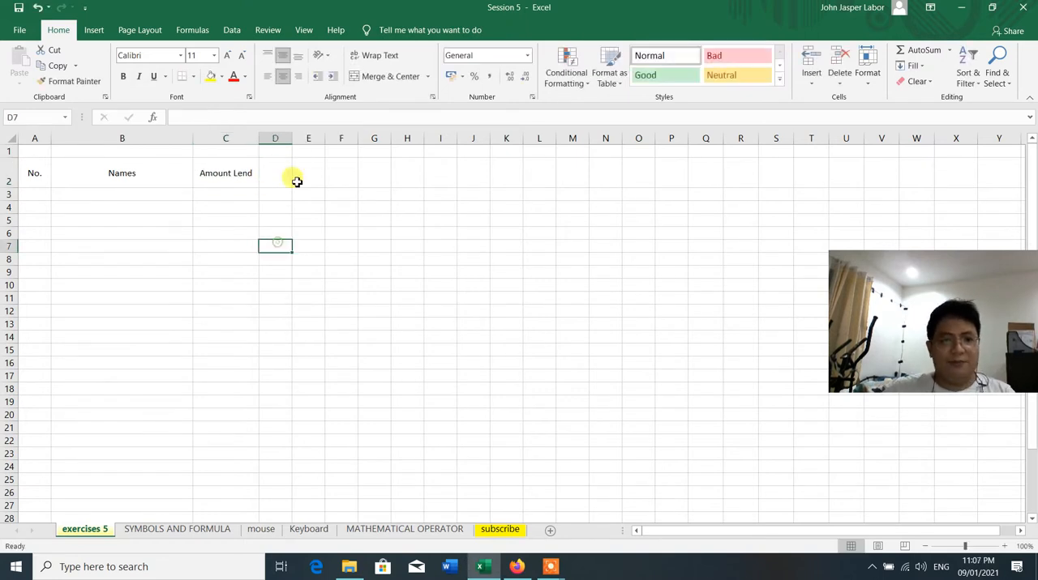
# Add "(Php)" on a second line in the C2 header and widen column C slightly
pyautogui.doubleClick(251, 174)
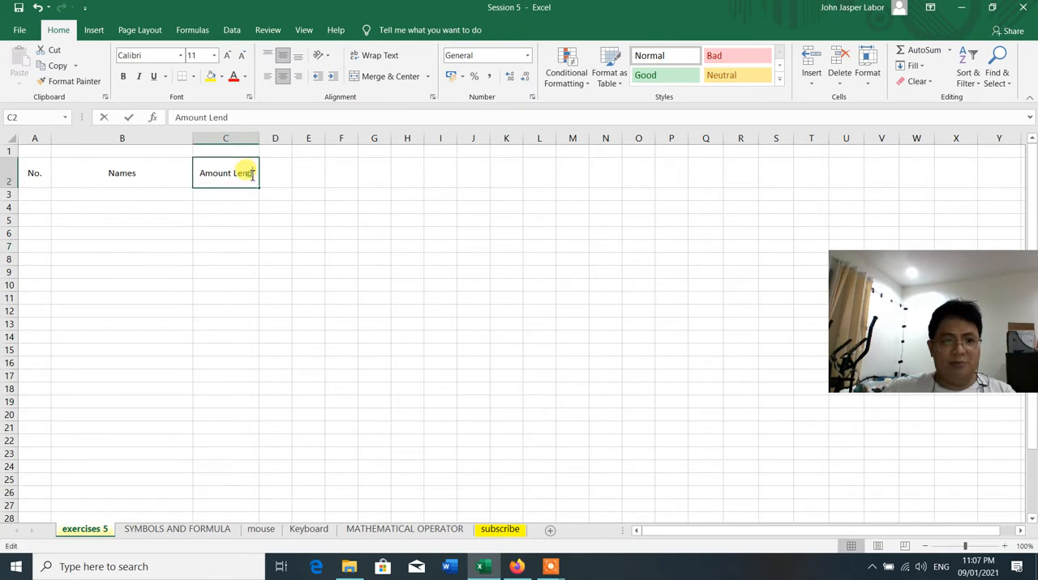
pyautogui.hotkey('alt', 'Return')
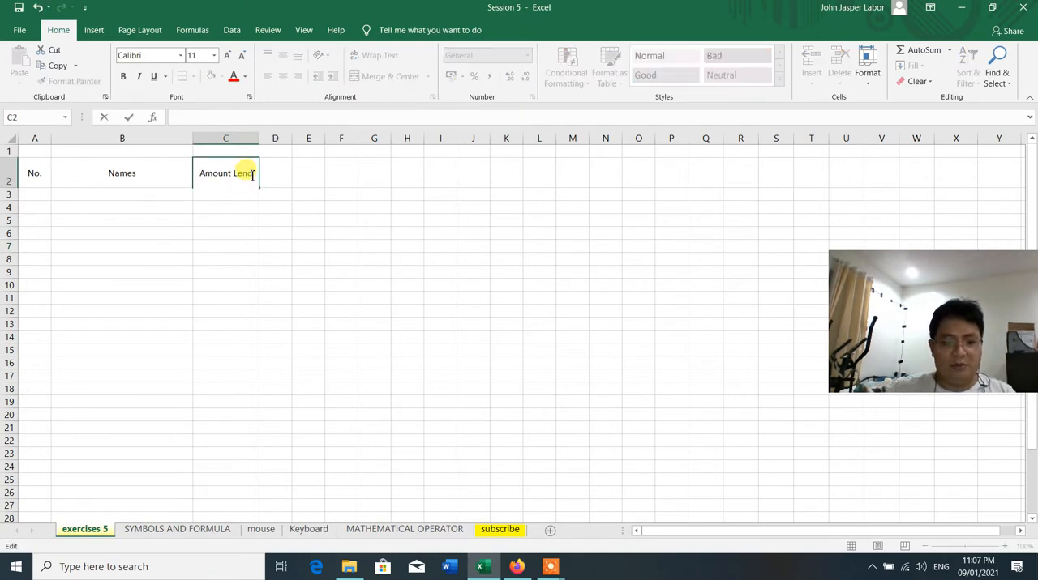
pyautogui.write('(Php')
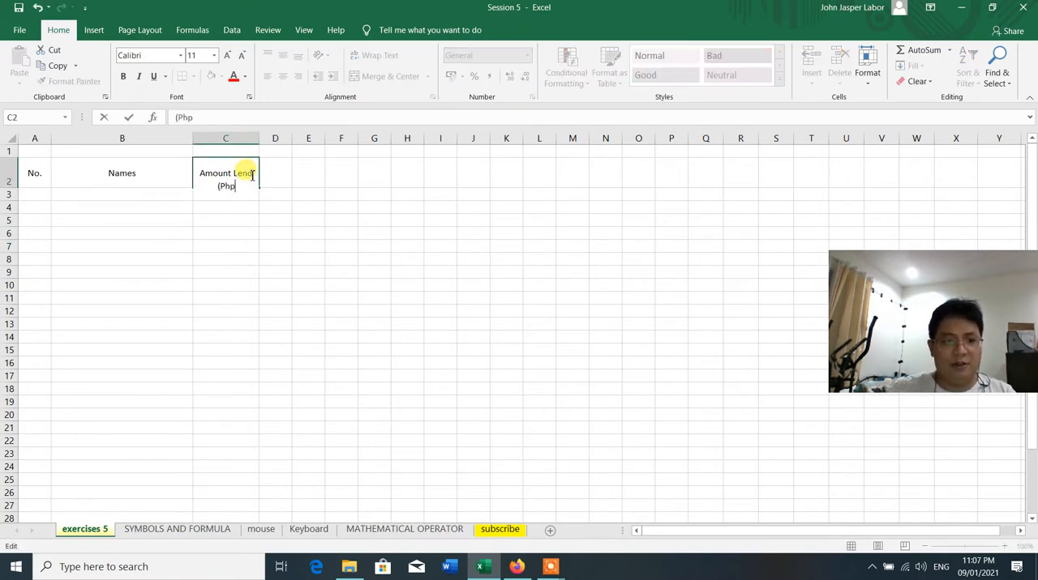
pyautogui.write(')')
pyautogui.press('Return')
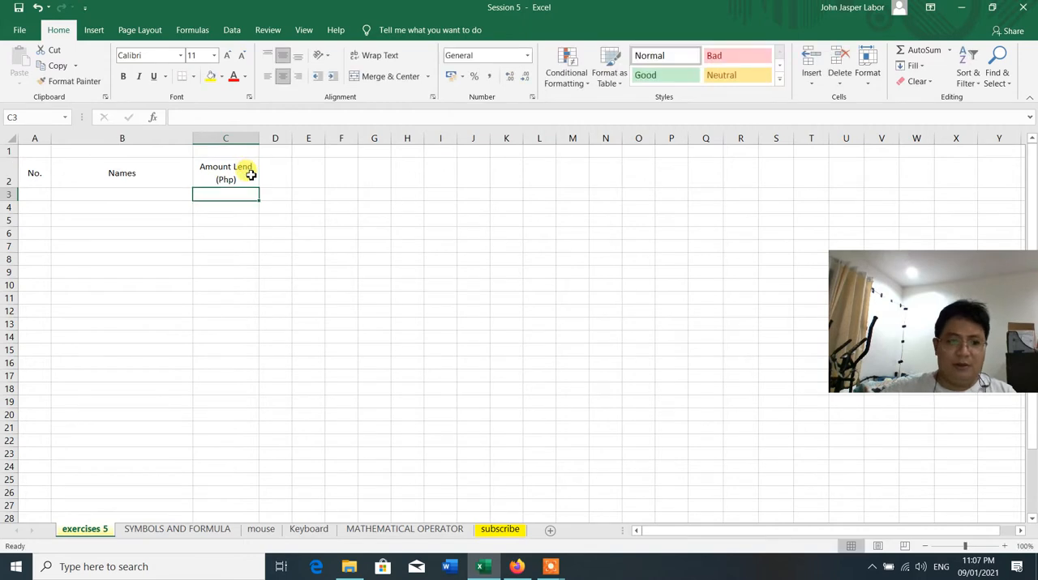
pyautogui.click(272, 230)
pyautogui.moveTo(258, 138); pyautogui.dragTo(303, 141)
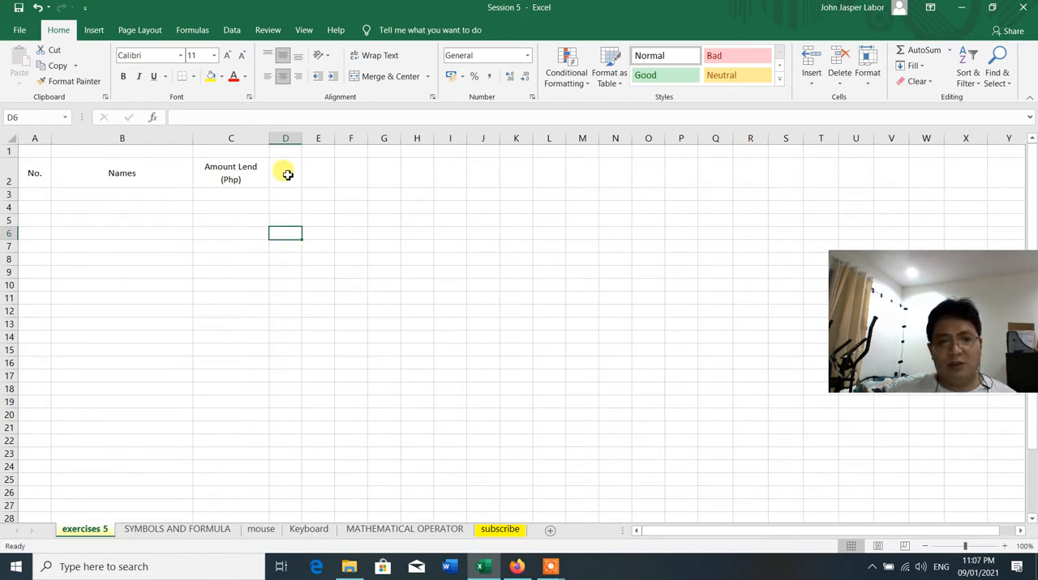
pyautogui.moveTo(286, 168); pyautogui.dragTo(658, 170)
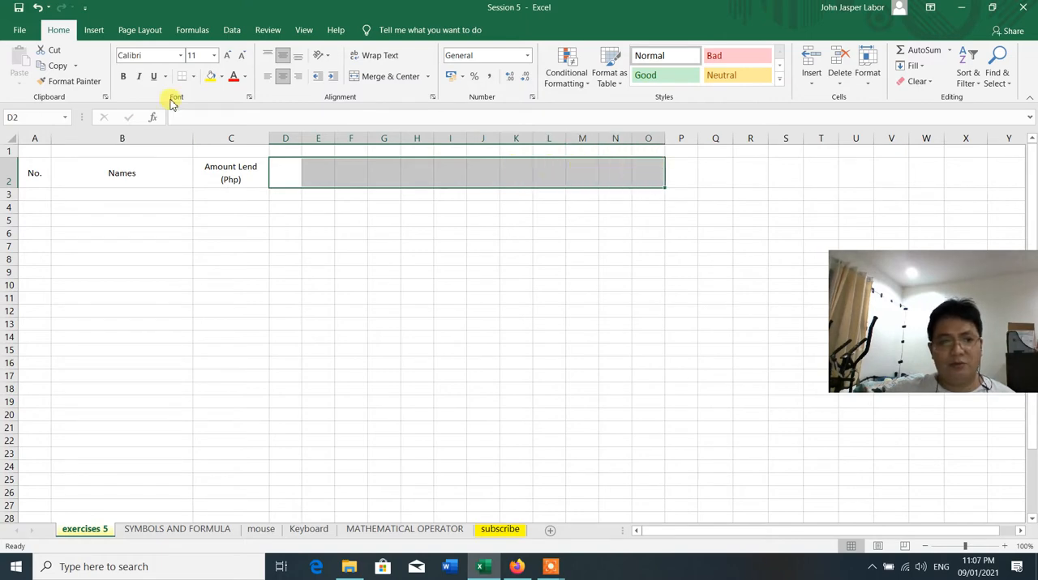
pyautogui.rightClick(475, 178)
pyautogui.press('Escape')
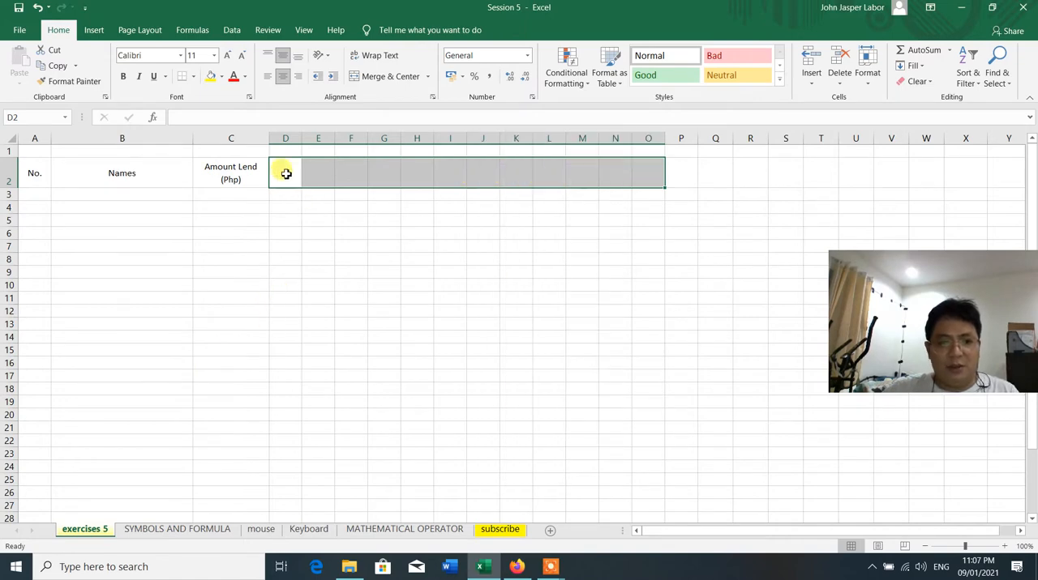
# Apply outline and inside borders to cells D2 through O2
pyautogui.click(657, 174)
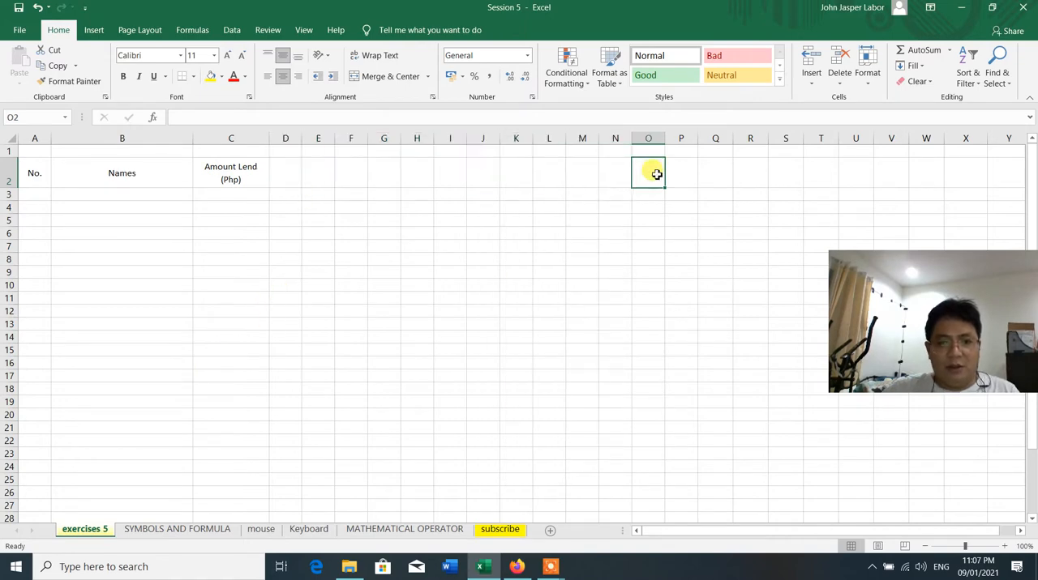
pyautogui.moveTo(656, 174); pyautogui.dragTo(292, 175)
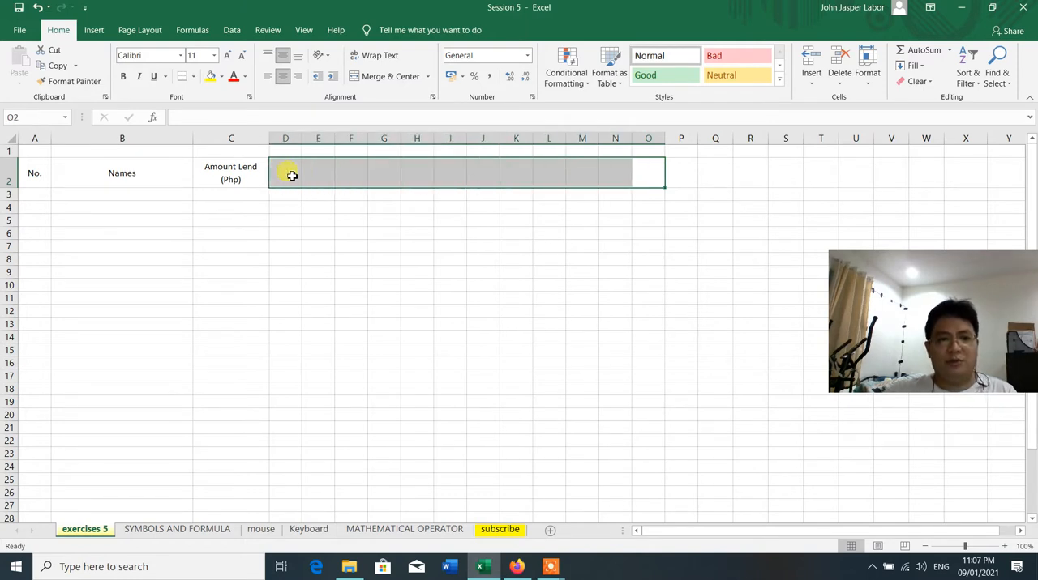
pyautogui.rightClick(292, 175)
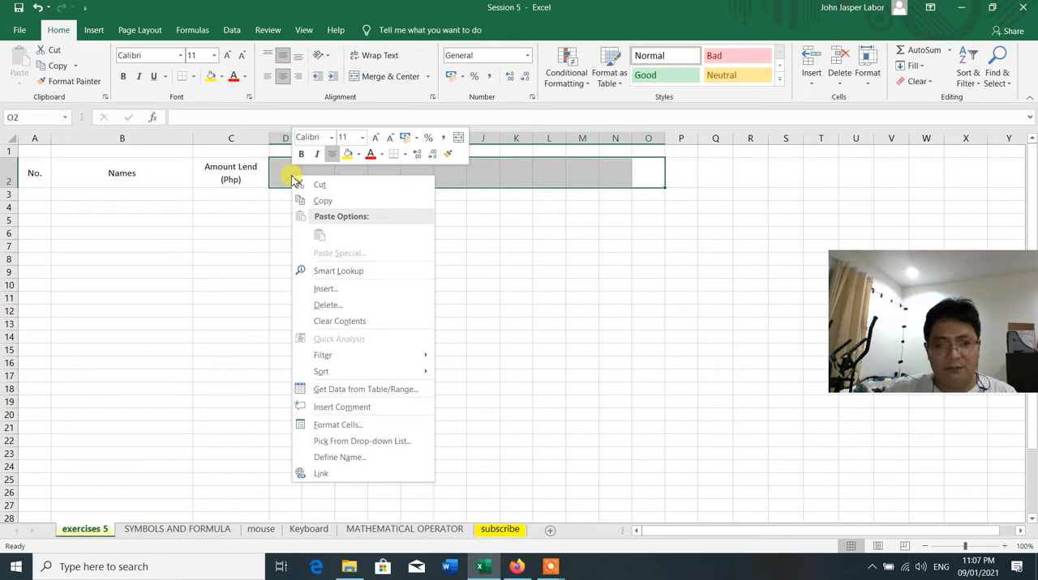
pyautogui.click(355, 424)
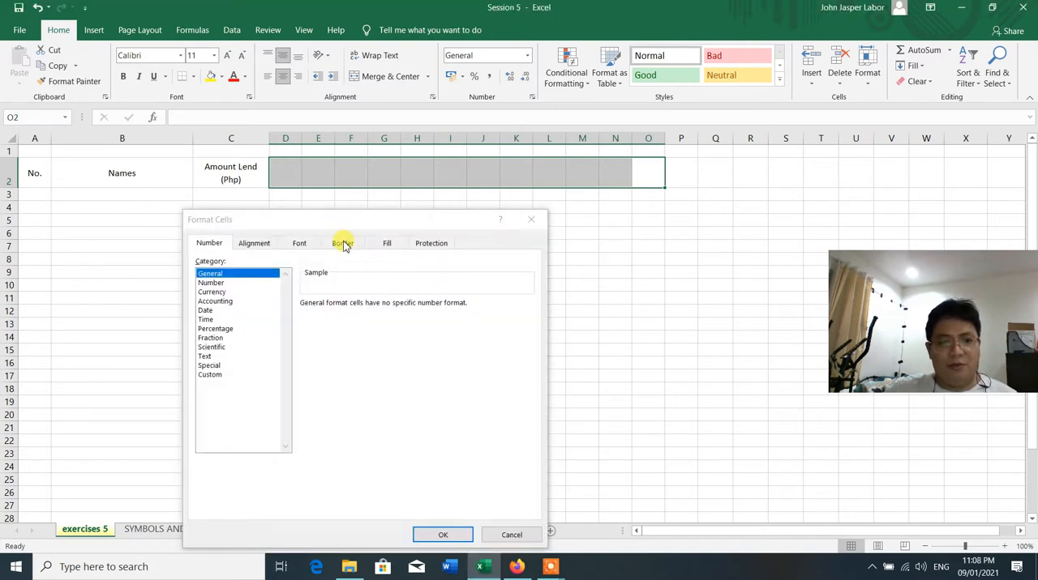
pyautogui.click(342, 242)
pyautogui.moveTo(360, 221); pyautogui.dragTo(409, 111)
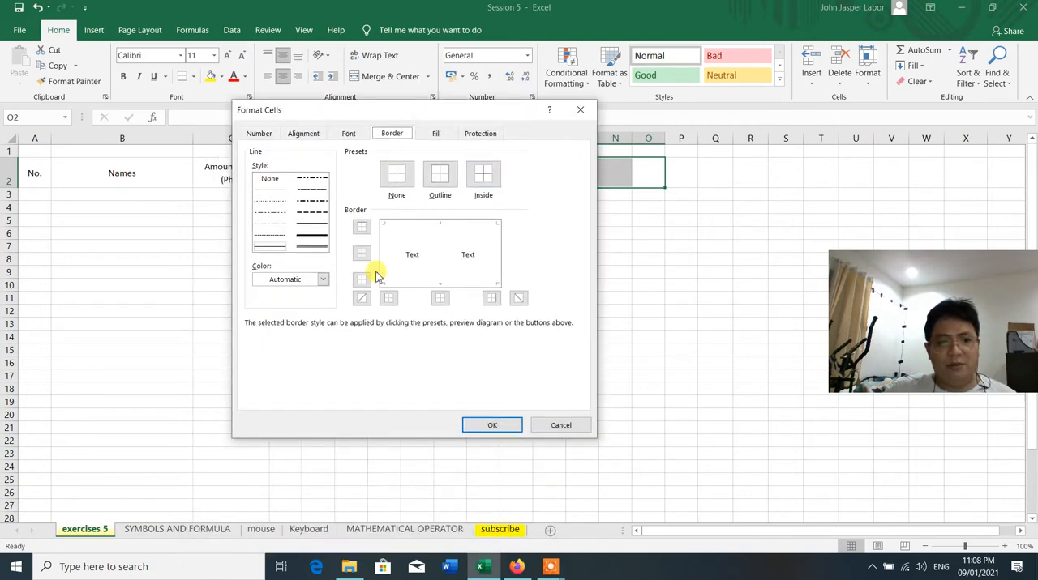
pyautogui.click(442, 177)
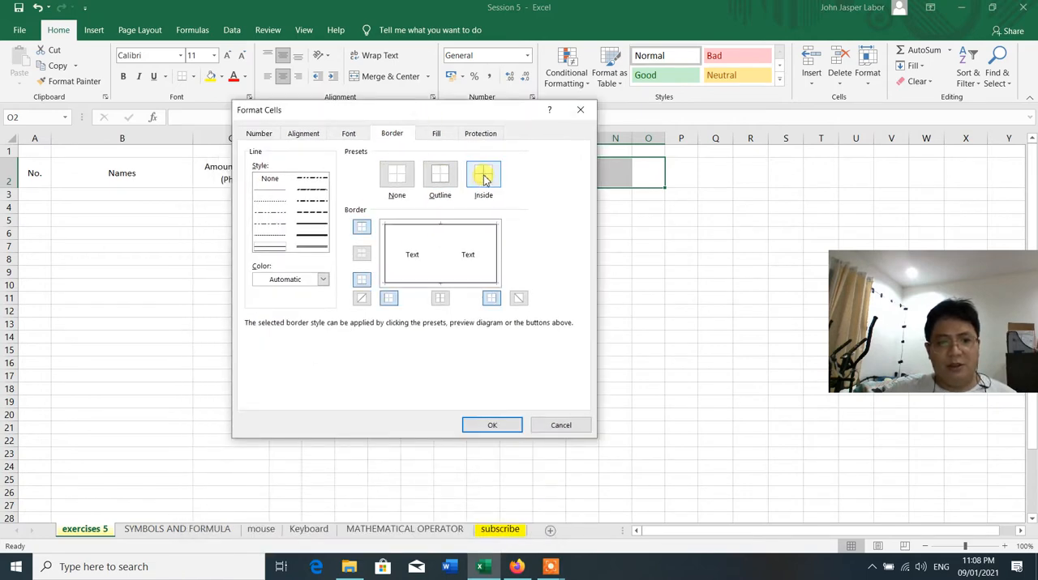
pyautogui.click(484, 180)
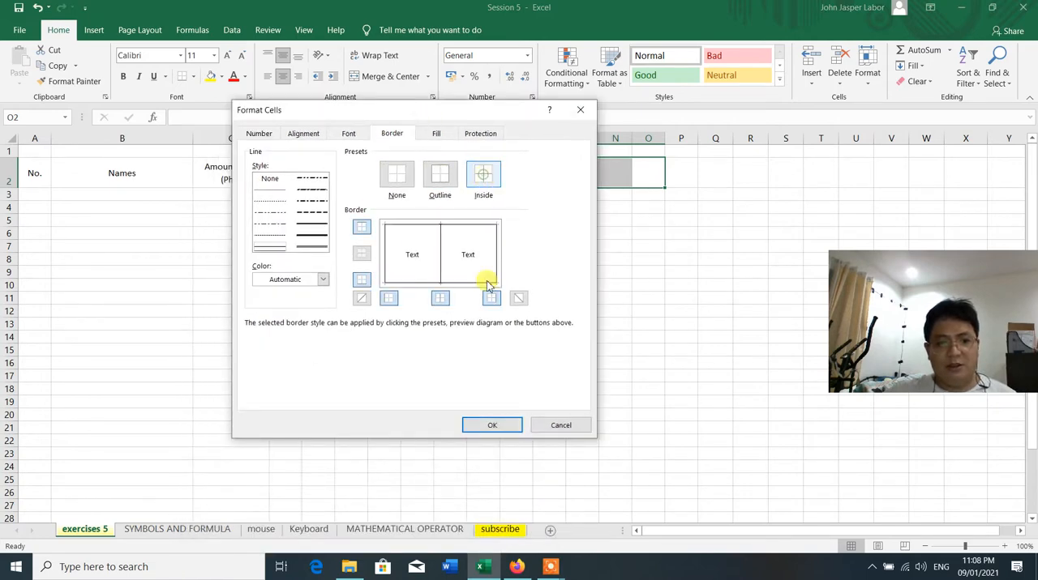
pyautogui.click(491, 427)
pyautogui.click(515, 296)
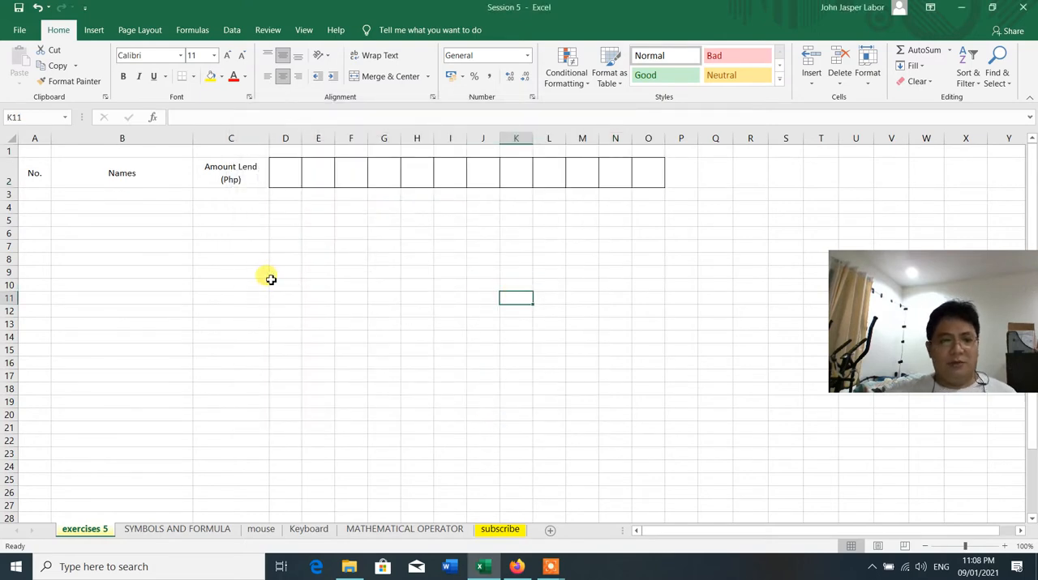
# Enter the header "January" in cell D2
pyautogui.click(286, 181)
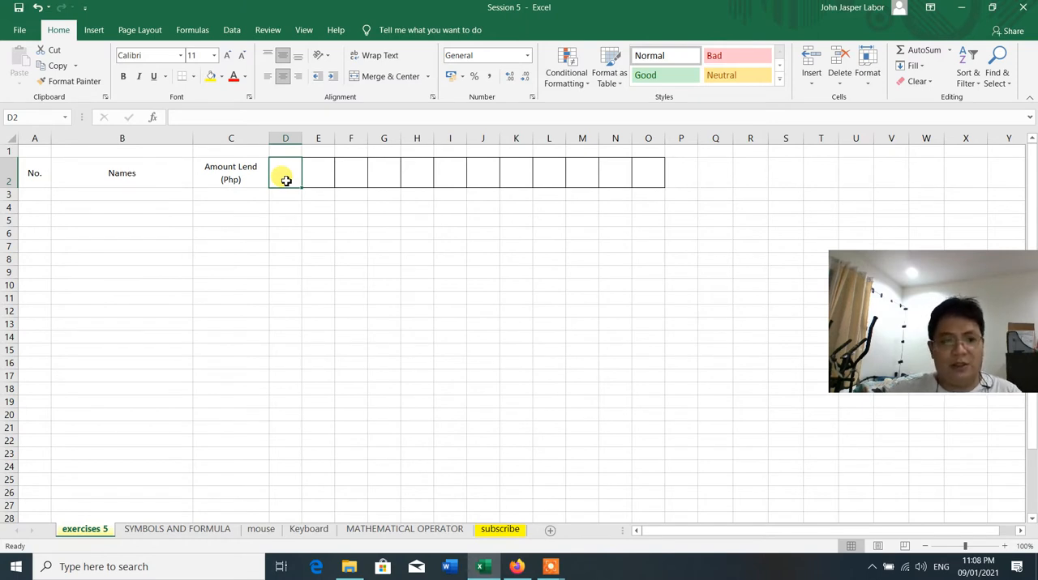
pyautogui.write('January')
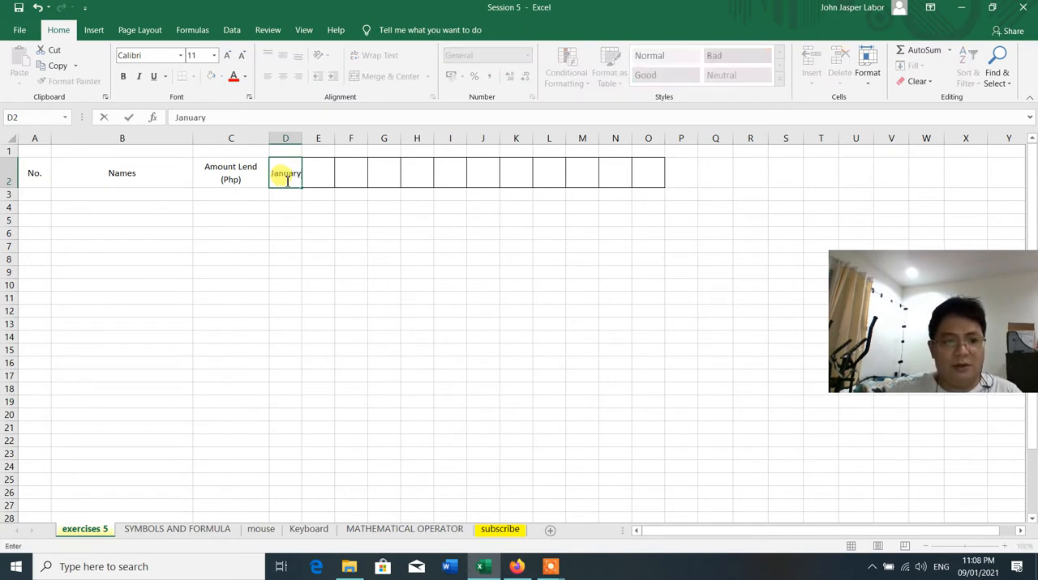
pyautogui.click(286, 221)
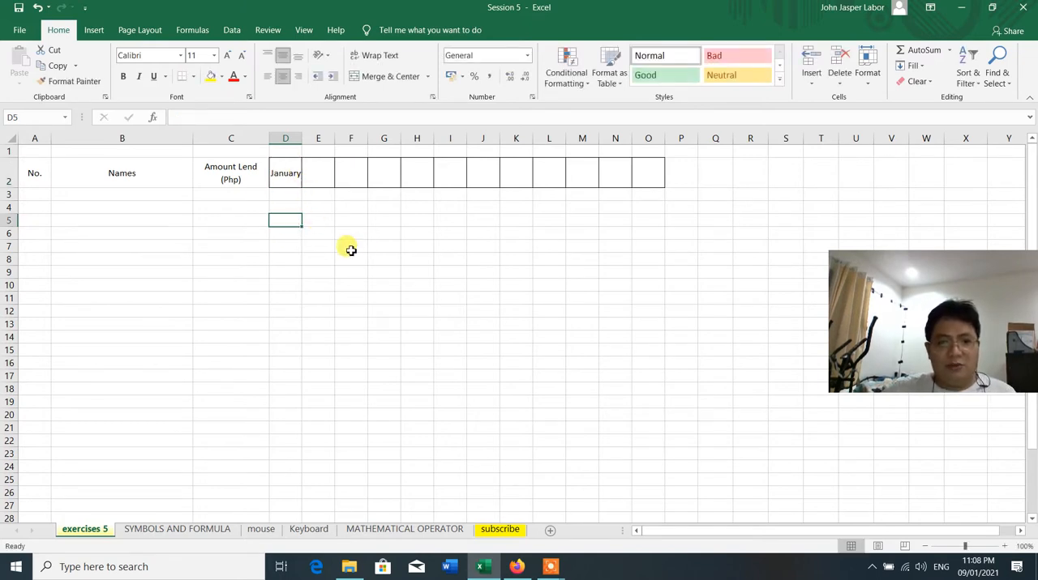
# Widen columns D through O together by about 40 percent
pyautogui.click(287, 139)
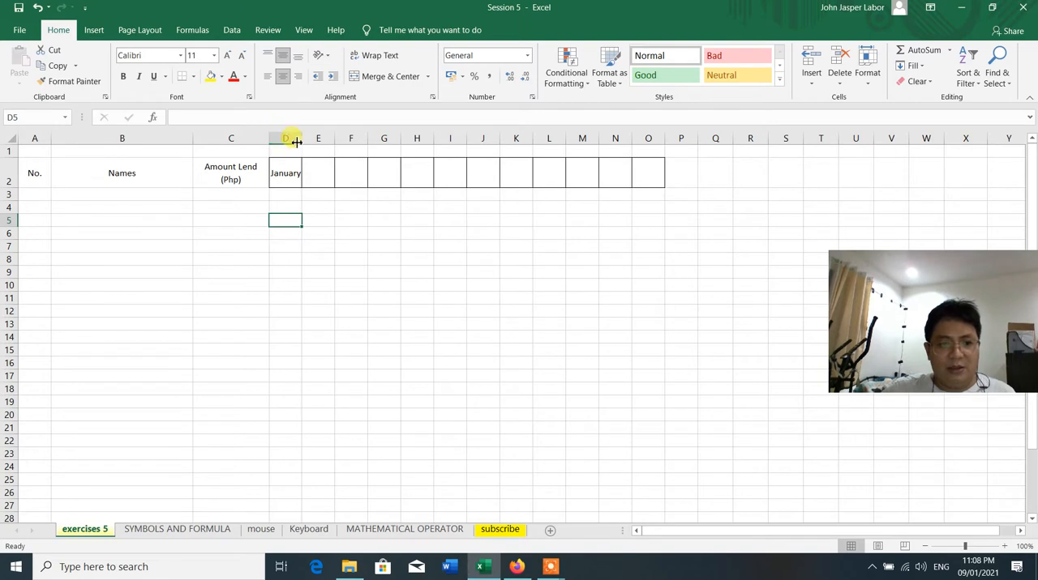
pyautogui.click(289, 137)
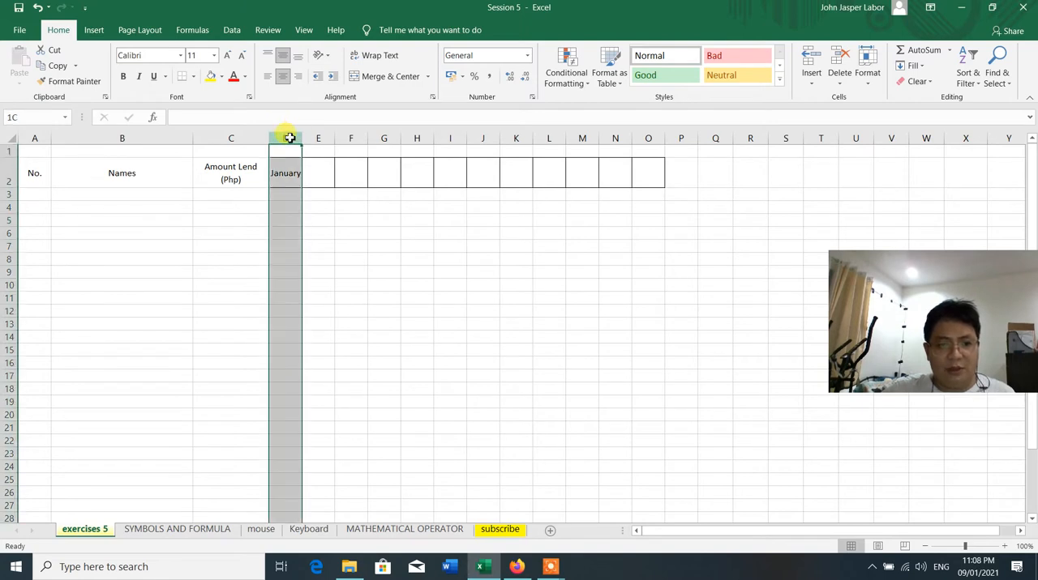
pyautogui.moveTo(289, 138); pyautogui.dragTo(664, 136)
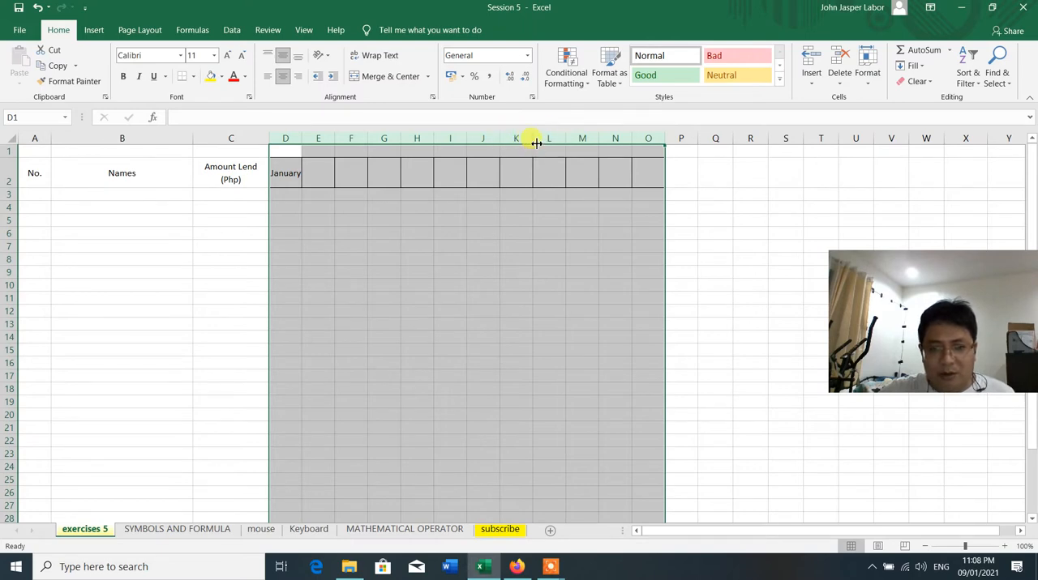
pyautogui.moveTo(533, 138); pyautogui.dragTo(546, 138)
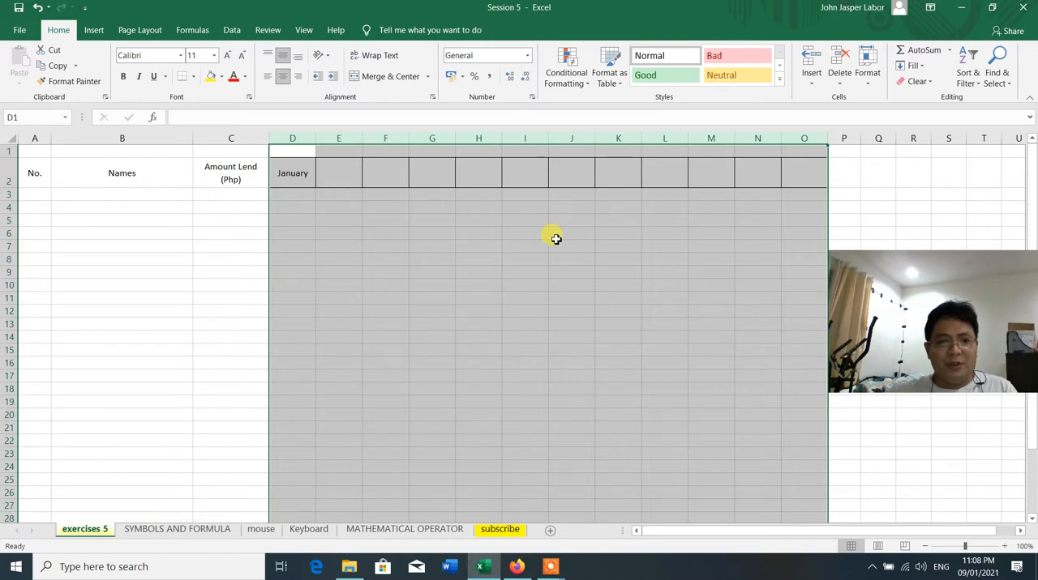
pyautogui.click(402, 294)
# Fill the month series from January in D2 across to December in O2
pyautogui.click(293, 172)
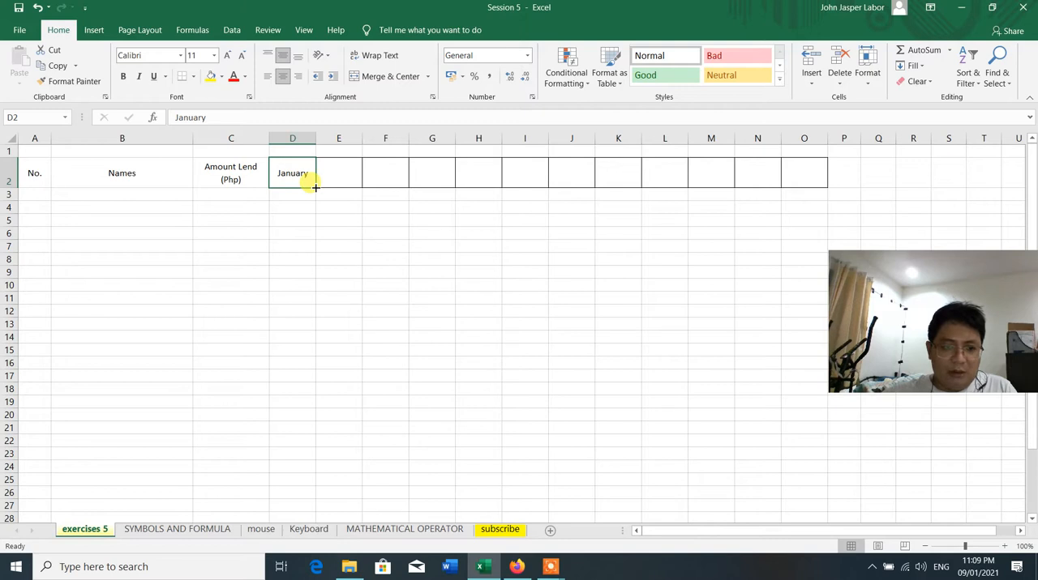
pyautogui.moveTo(315, 186); pyautogui.dragTo(814, 188)
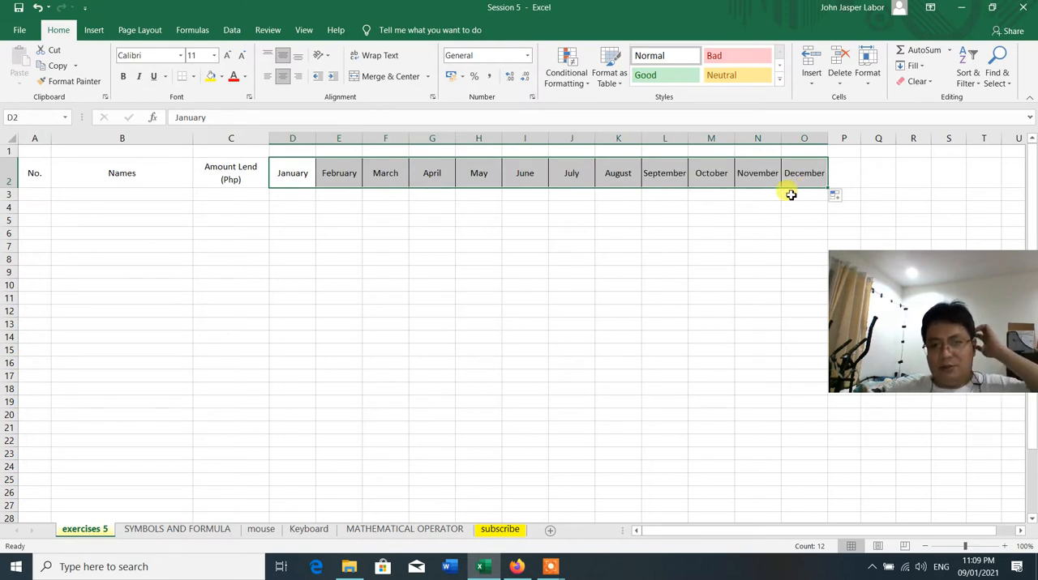
pyautogui.click(722, 241)
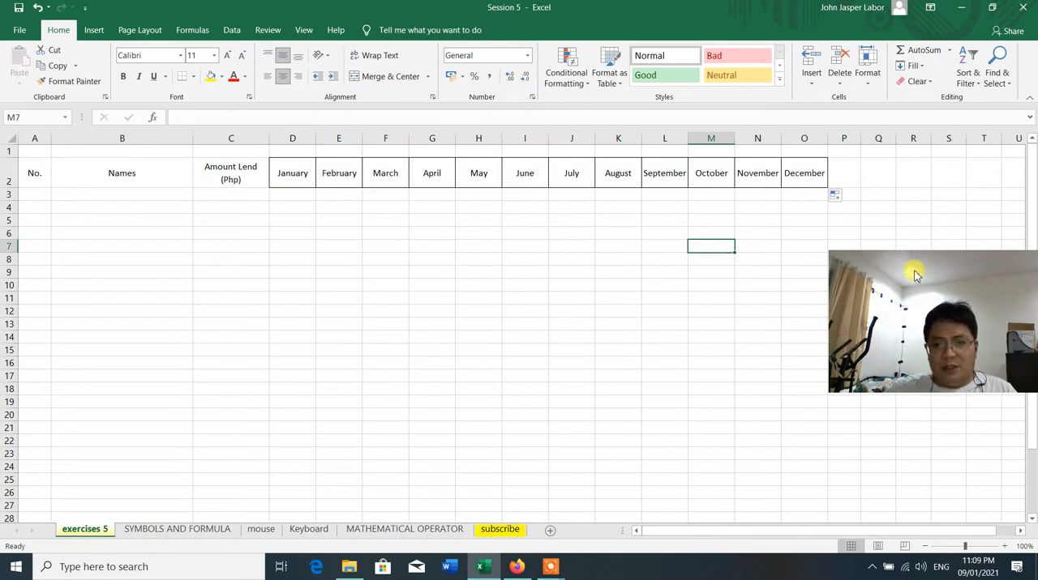
# Widen column P to about twice its width and enter the header "Total Payment" in cell P2
pyautogui.click(852, 139)
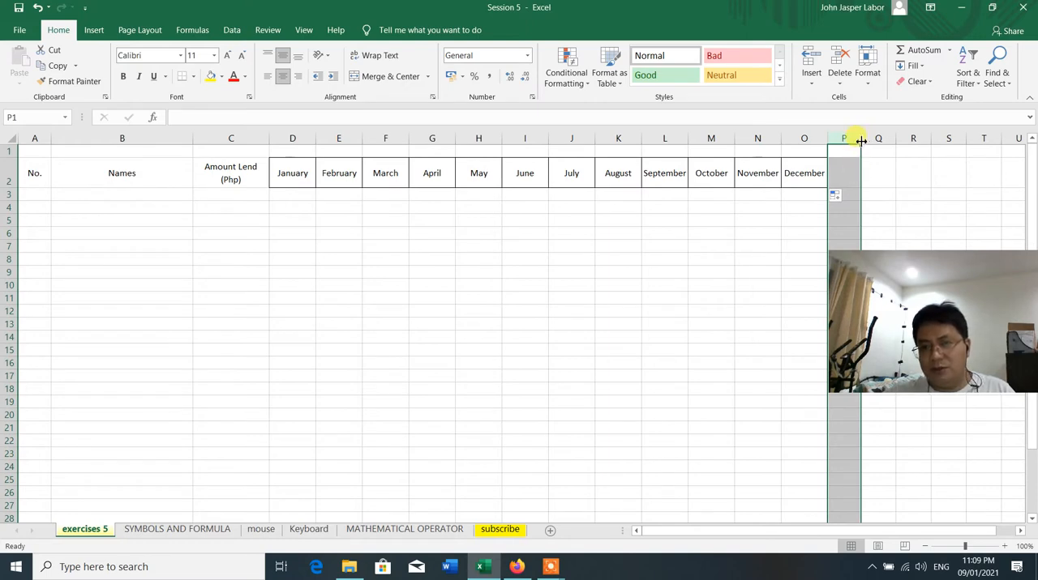
pyautogui.moveTo(861, 141); pyautogui.dragTo(897, 140)
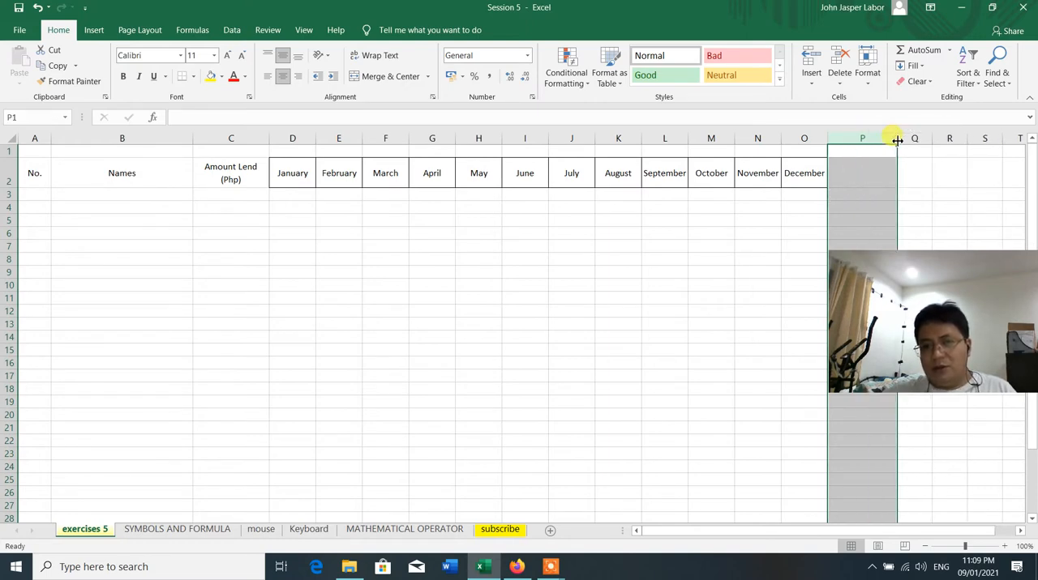
pyautogui.click(864, 171)
pyautogui.write('Total P')
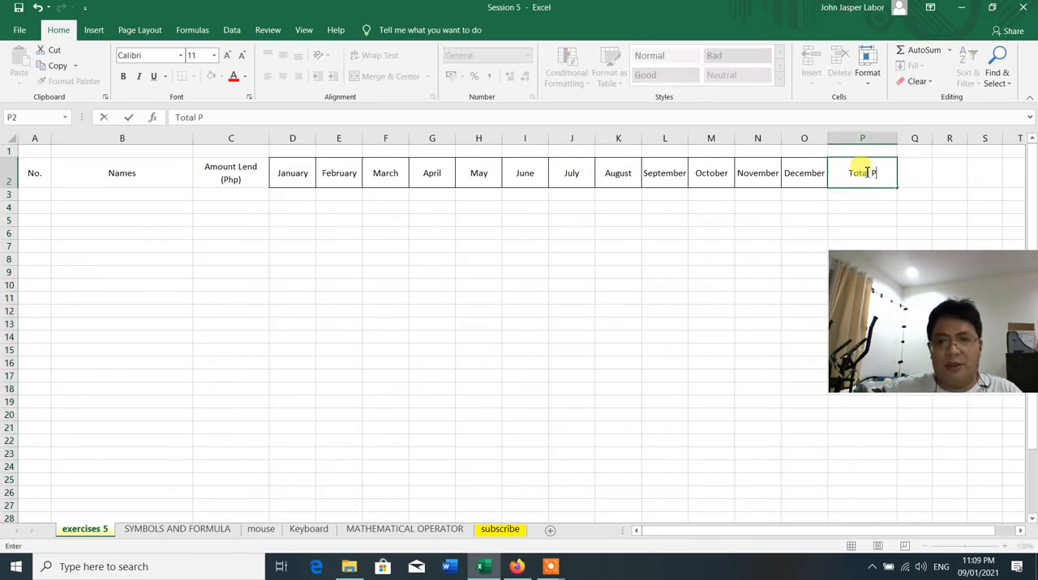
pyautogui.write('ayment')
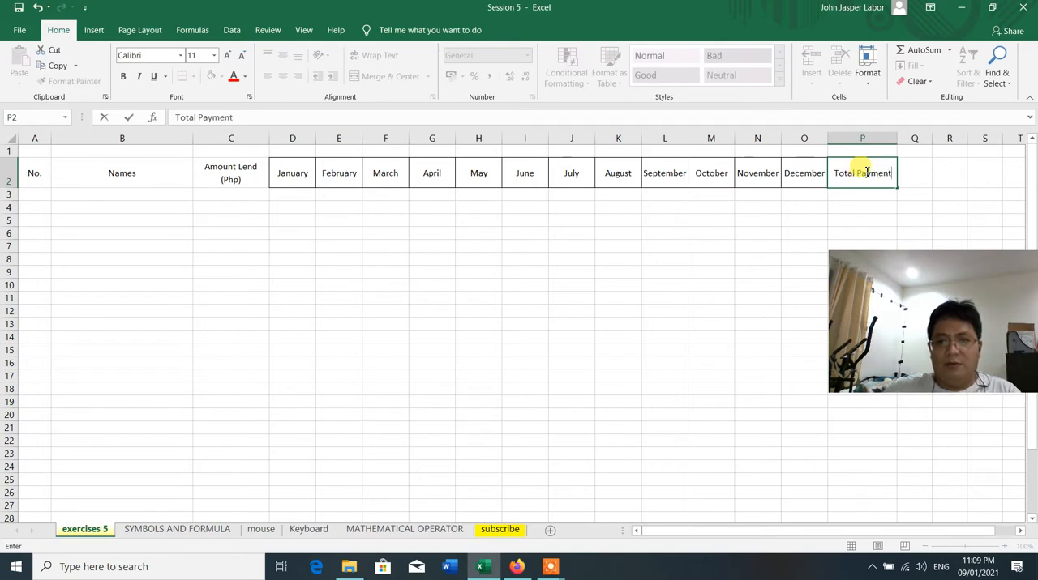
pyautogui.click(819, 209)
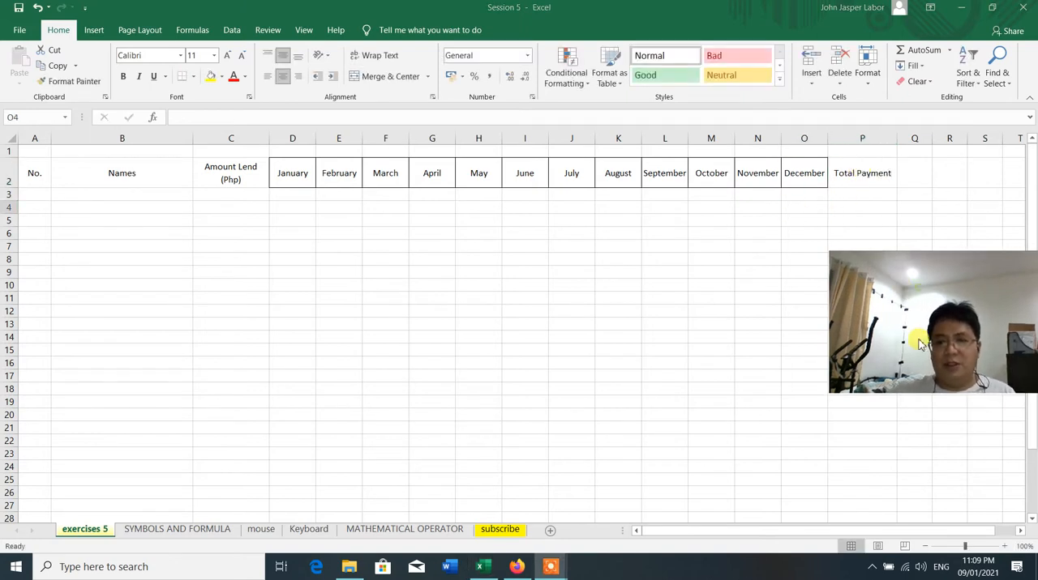
# Apply All Borders to the Total Payment header cell P2
pyautogui.click(861, 180)
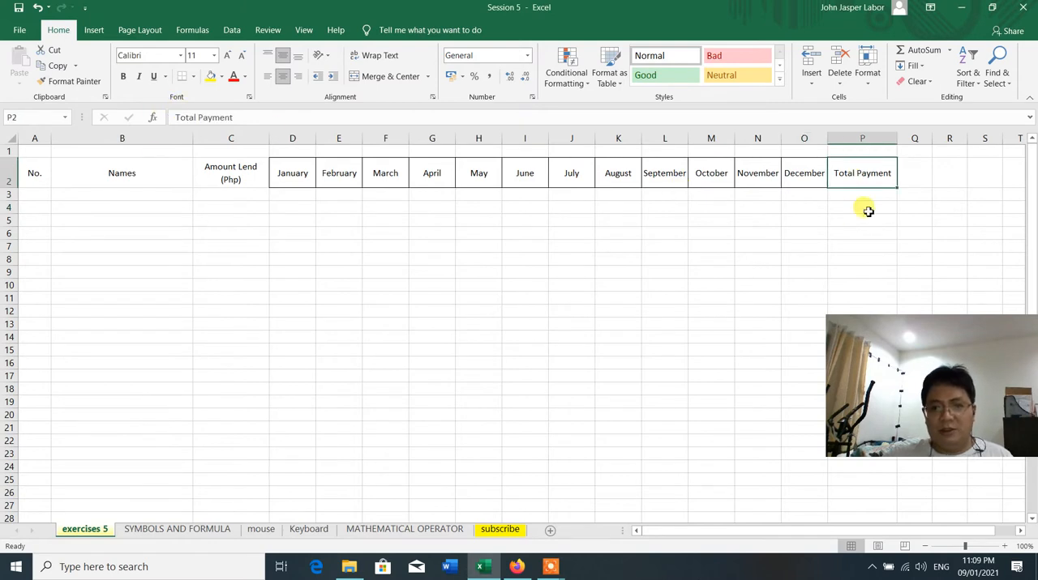
pyautogui.click(190, 78)
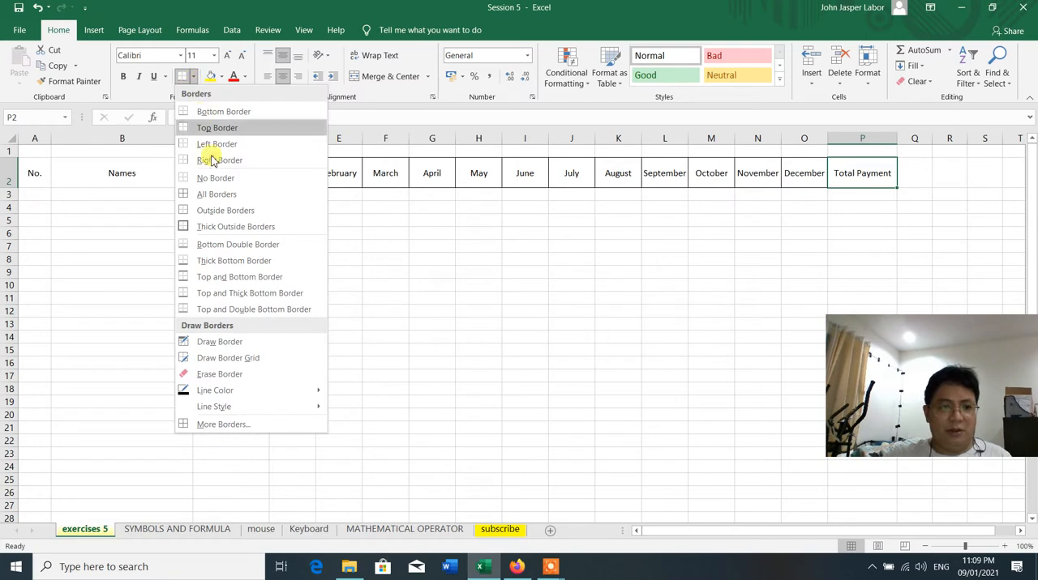
pyautogui.click(207, 194)
pyautogui.click(782, 207)
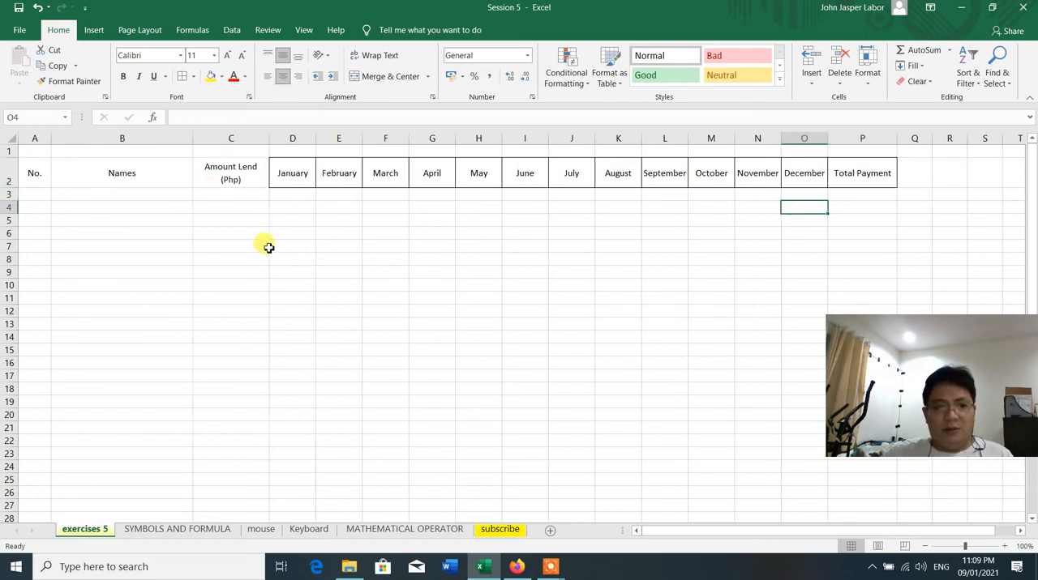
# Insert a new column between the Amount Lend and January columns
pyautogui.click(234, 178)
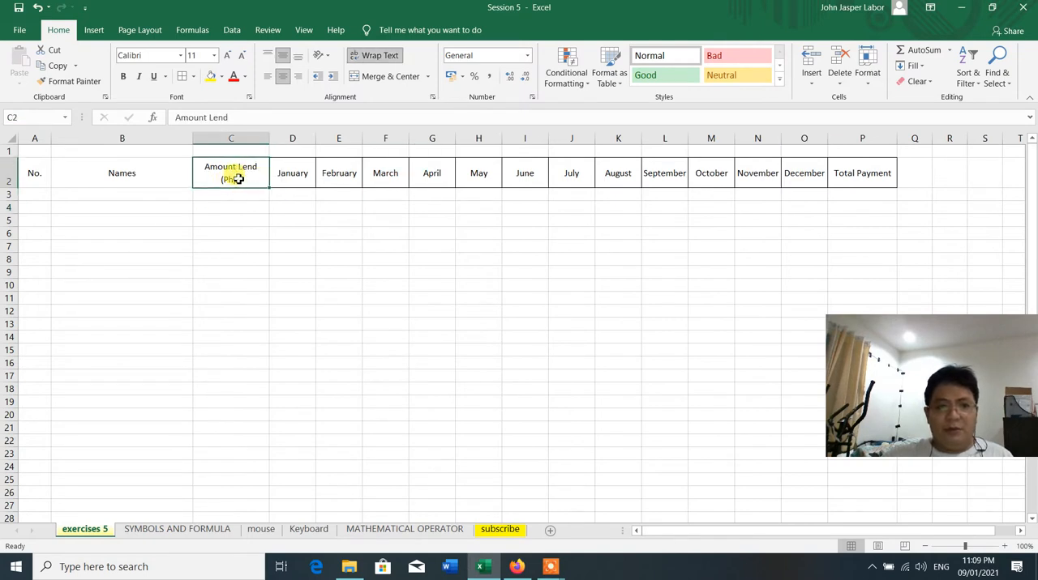
pyautogui.click(288, 138)
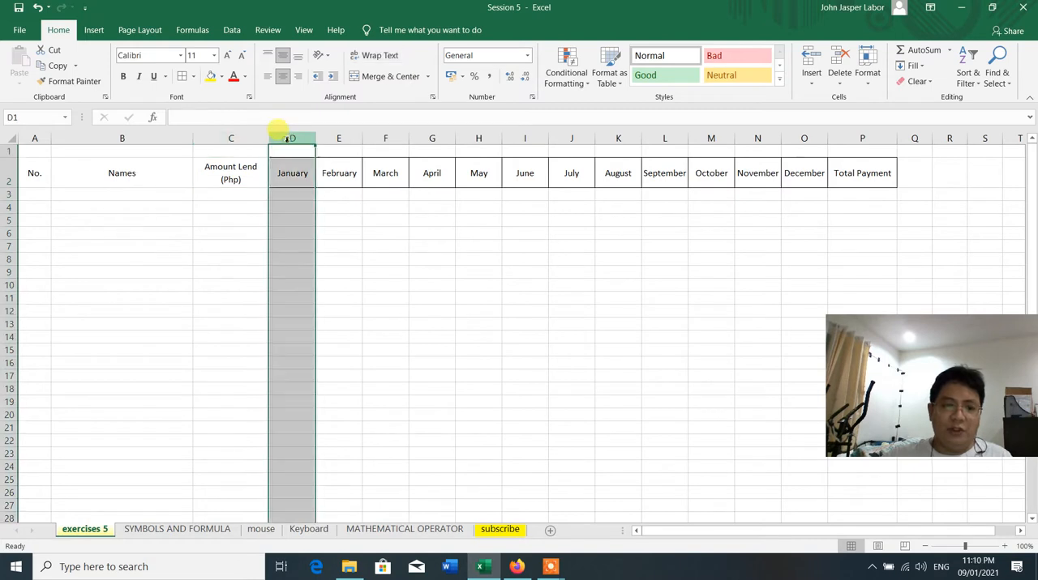
pyautogui.click(394, 273)
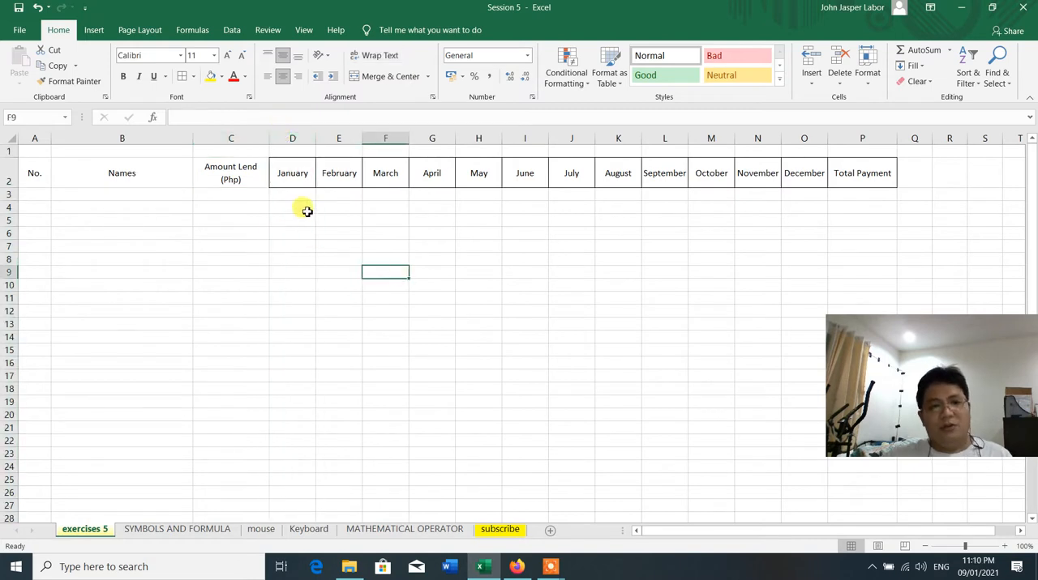
pyautogui.click(293, 139)
pyautogui.rightClick(293, 139)
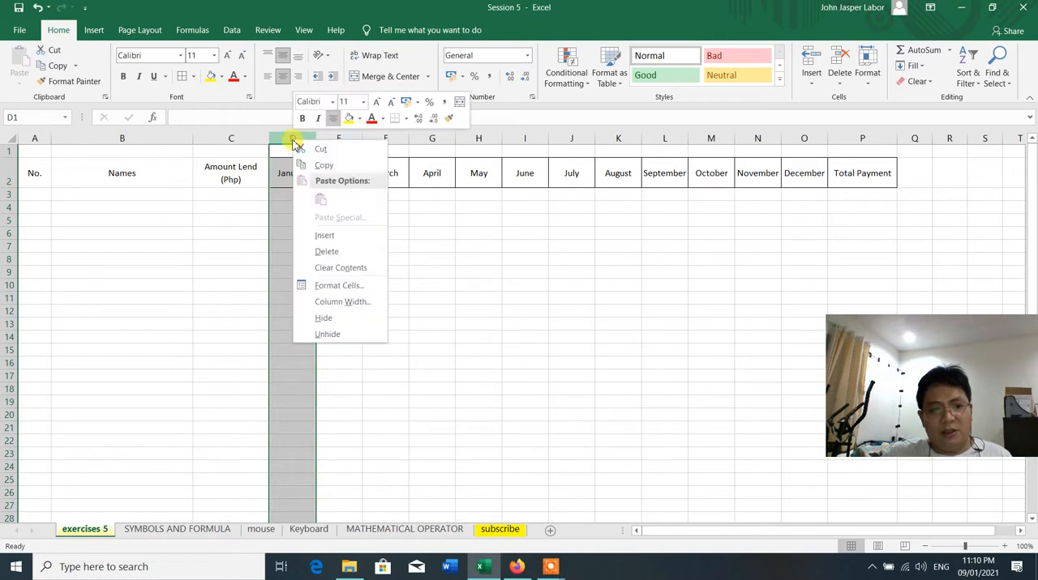
pyautogui.click(339, 236)
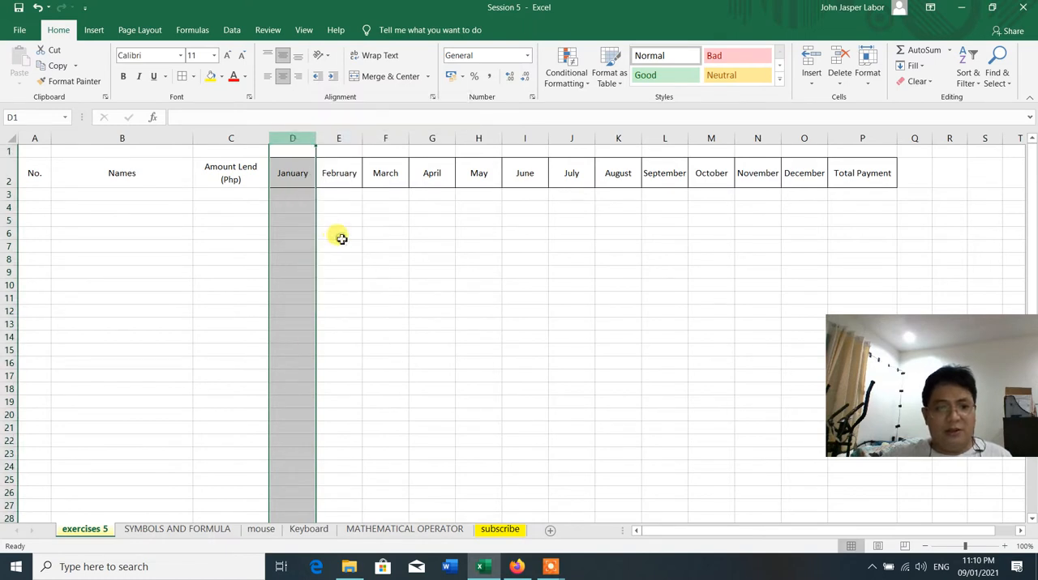
pyautogui.click(380, 245)
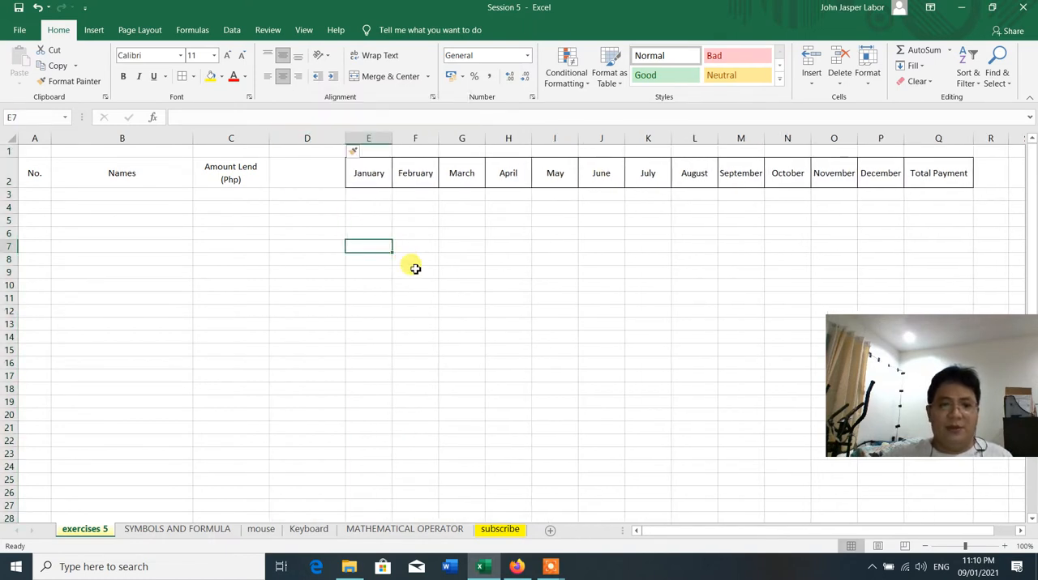
# Enter the header "Balance" in cell D2 of the empty column before January
pyautogui.click(298, 171)
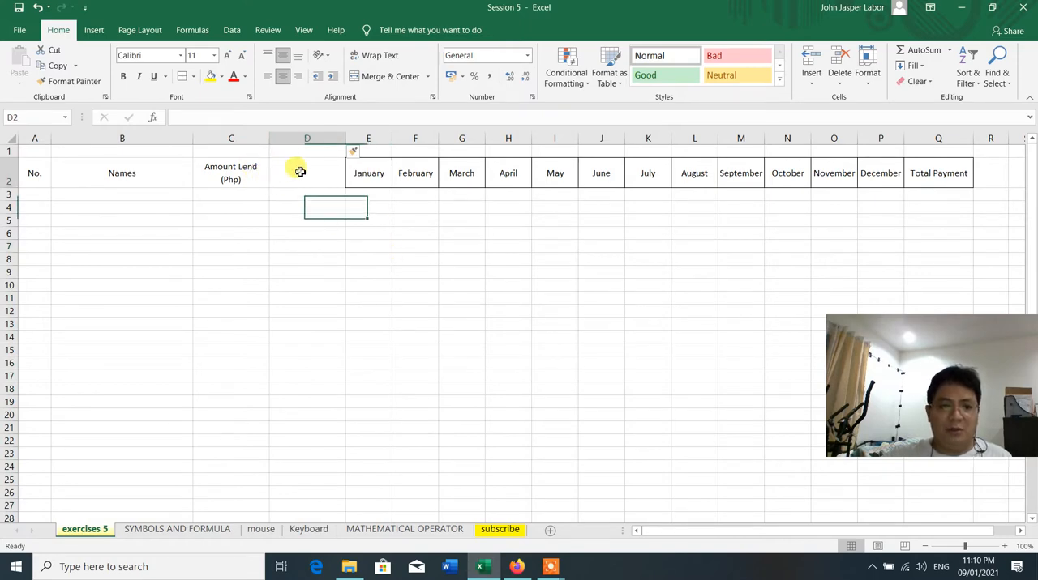
pyautogui.write('Balance')
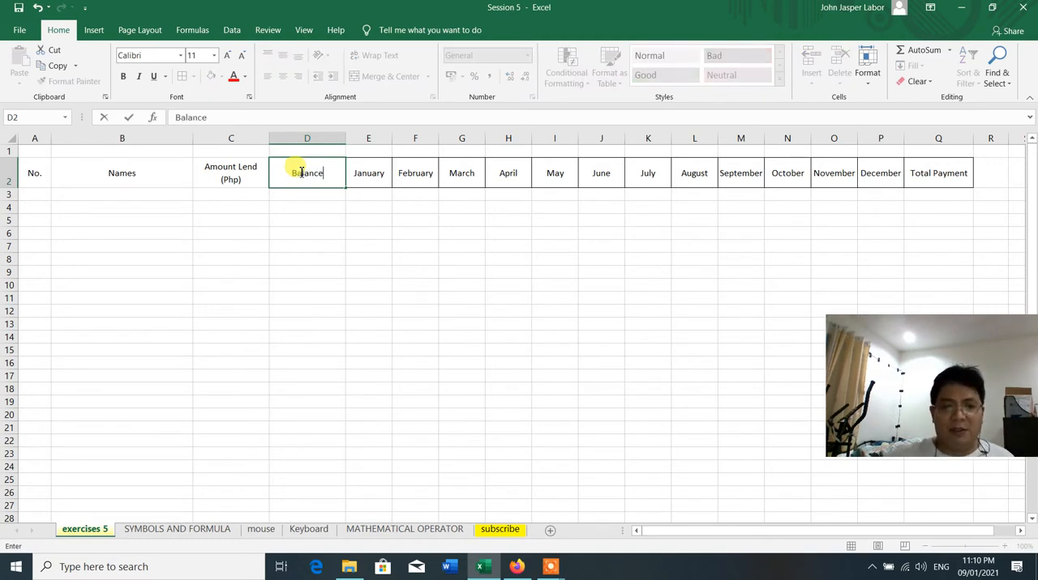
pyautogui.click(331, 281)
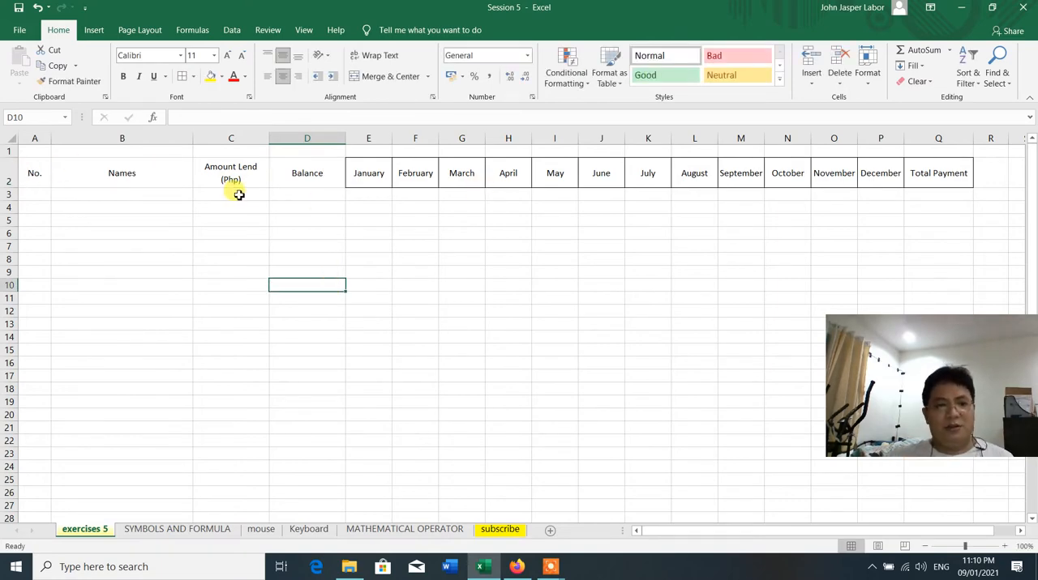
# Apply outline and inside borders to the table range A2:Q27
pyautogui.click(35, 172)
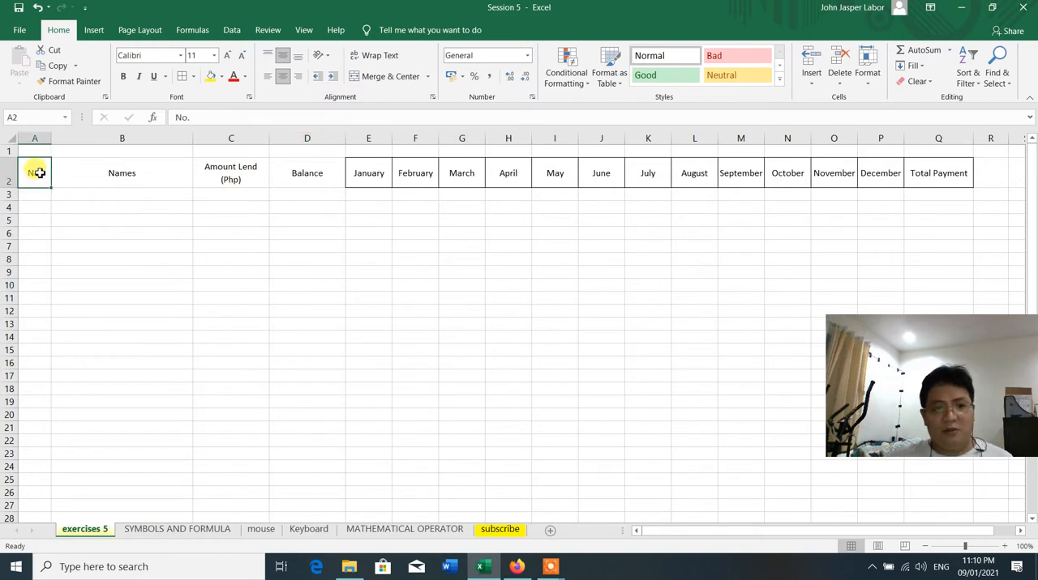
pyautogui.moveTo(38, 173); pyautogui.dragTo(967, 507)
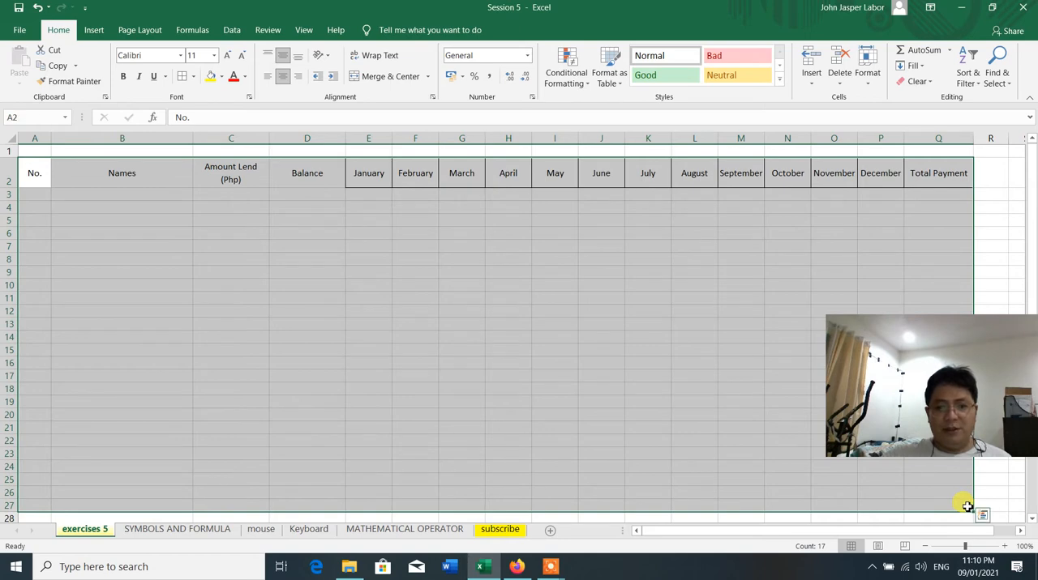
pyautogui.rightClick(502, 231)
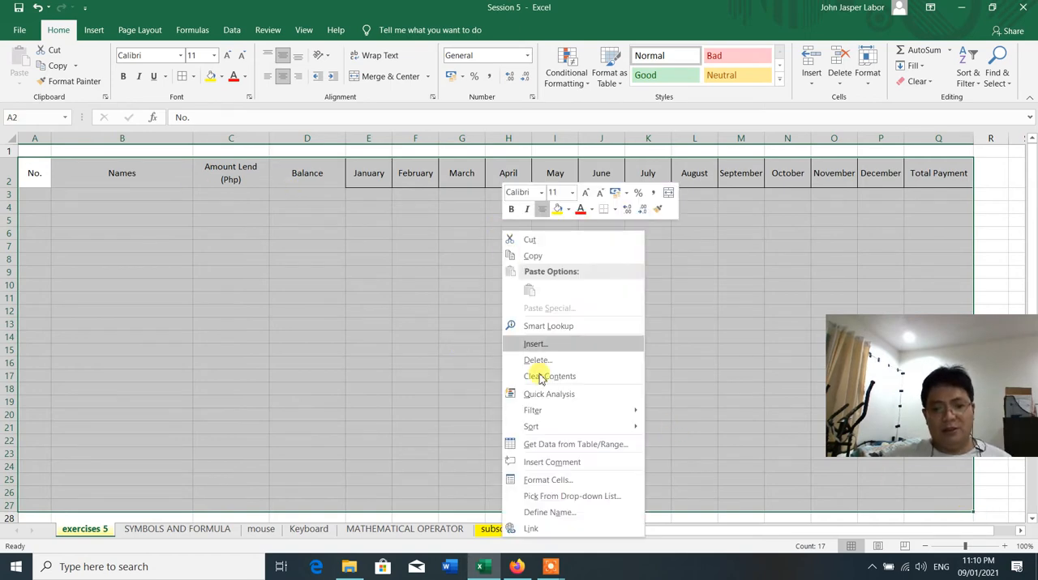
pyautogui.click(551, 477)
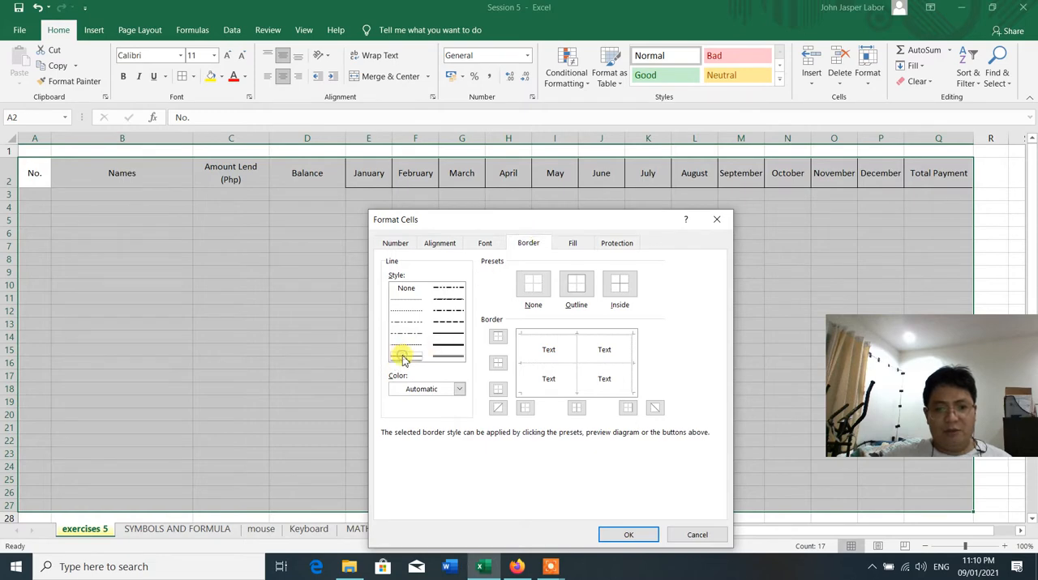
pyautogui.click(577, 284)
pyautogui.click(618, 286)
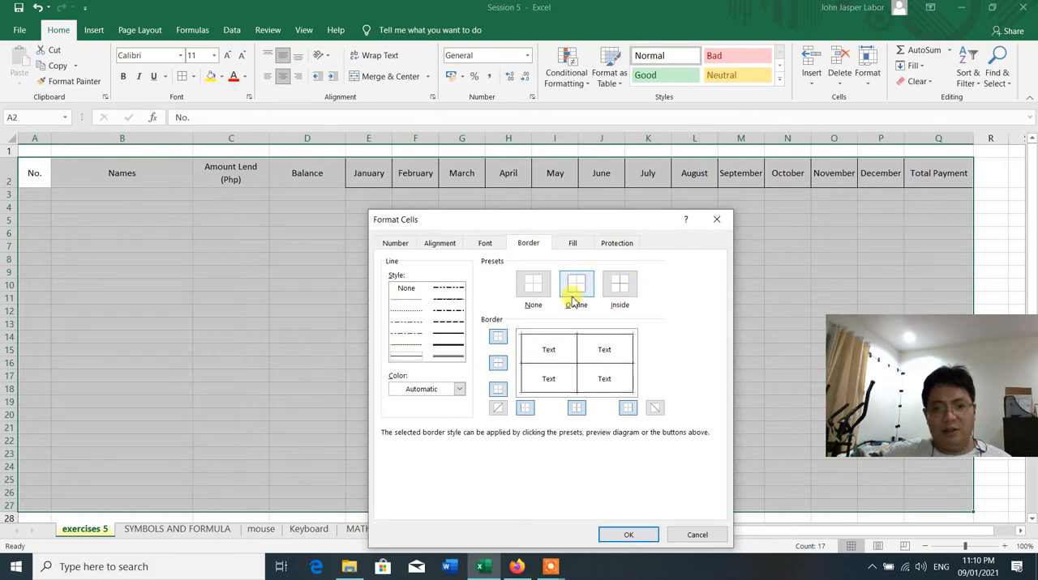
pyautogui.click(630, 536)
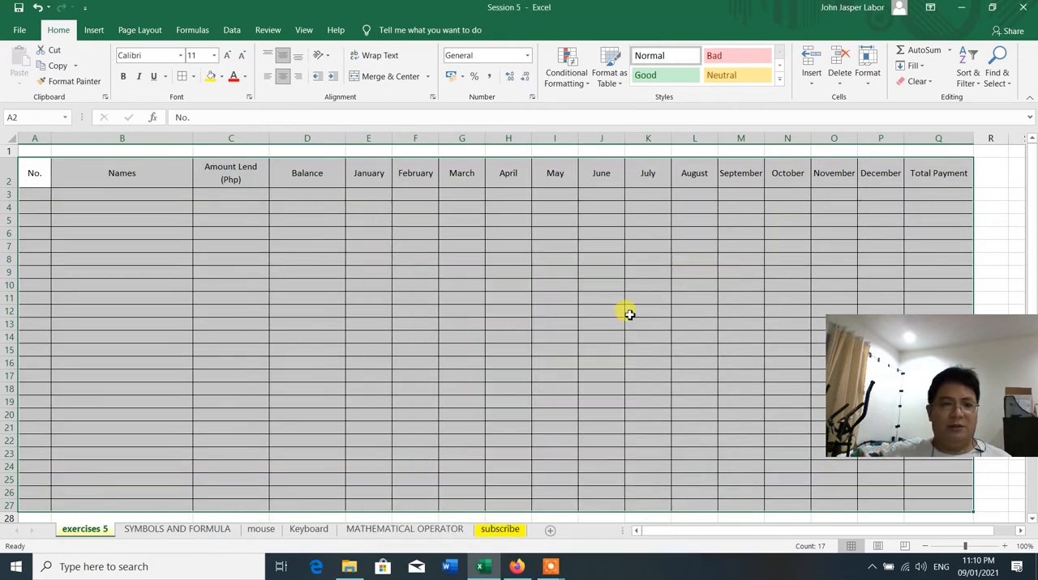
pyautogui.click(629, 315)
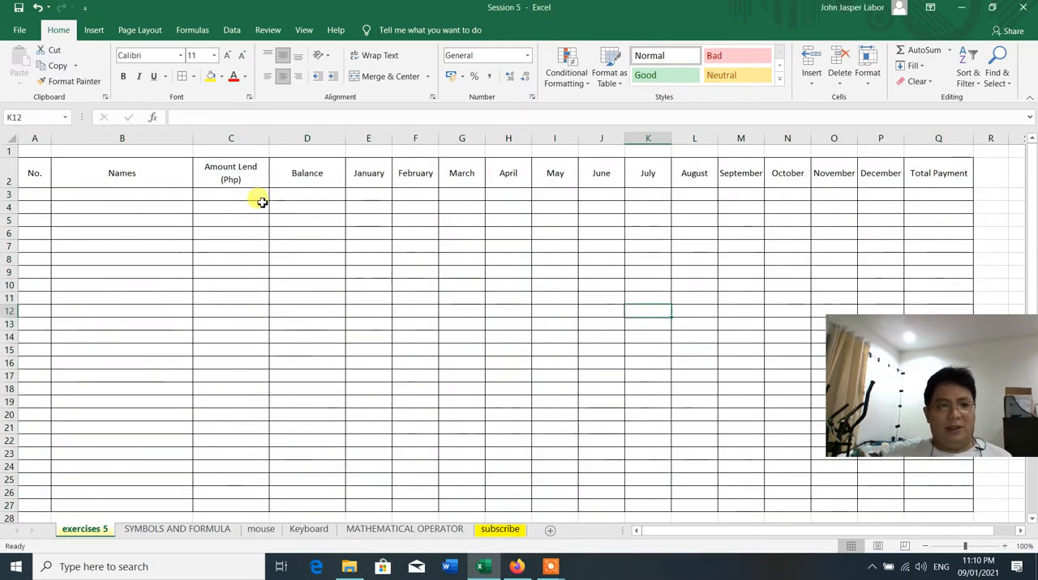
# Make the text in the whole table range A2:Q27 bold
pyautogui.click(33, 175)
pyautogui.moveTo(32, 175); pyautogui.dragTo(940, 203)
pyautogui.moveTo(947, 240); pyautogui.dragTo(926, 502)
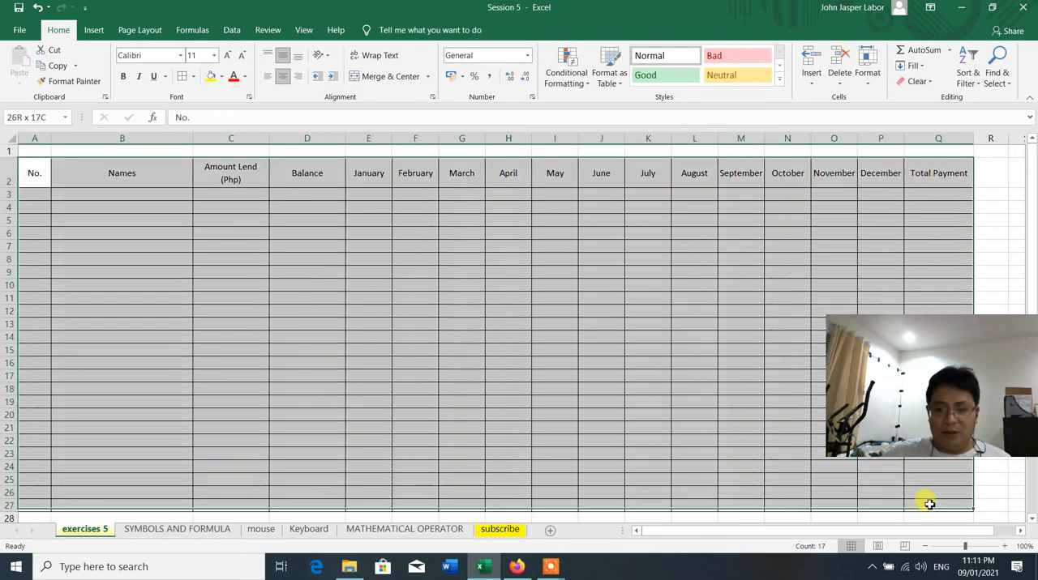
pyautogui.click(122, 76)
pyautogui.click(243, 309)
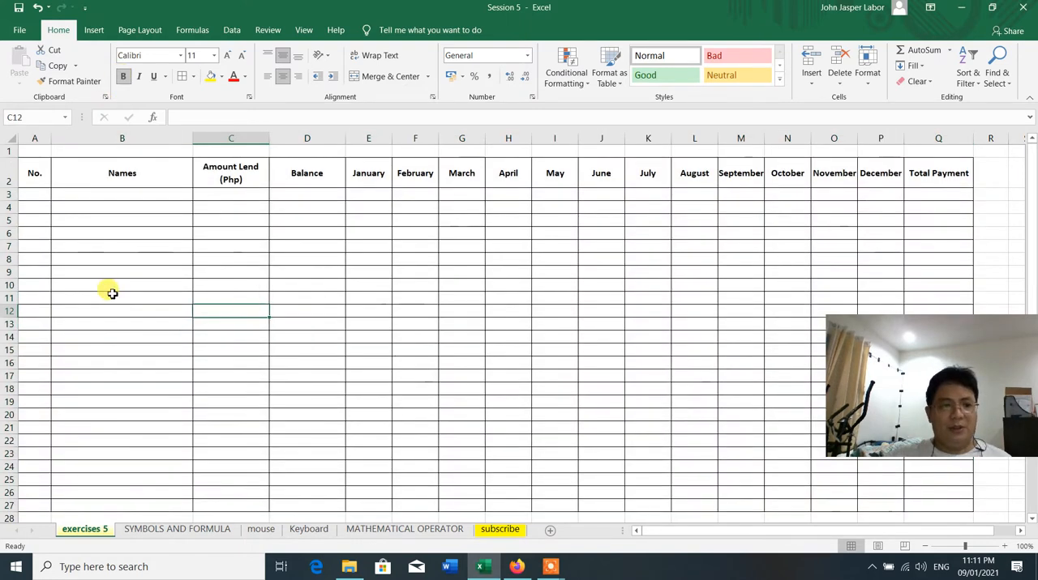
pyautogui.scroll(-2, 223, 241)
pyautogui.scroll(2, 222, 241)
pyautogui.scroll(-5, 223, 243)
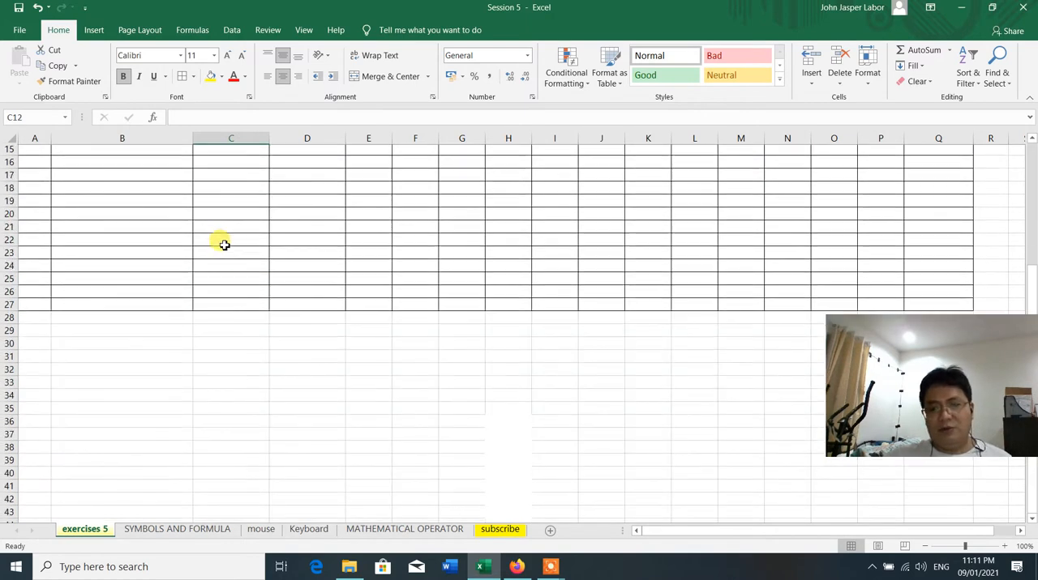
pyautogui.scroll(5, 223, 244)
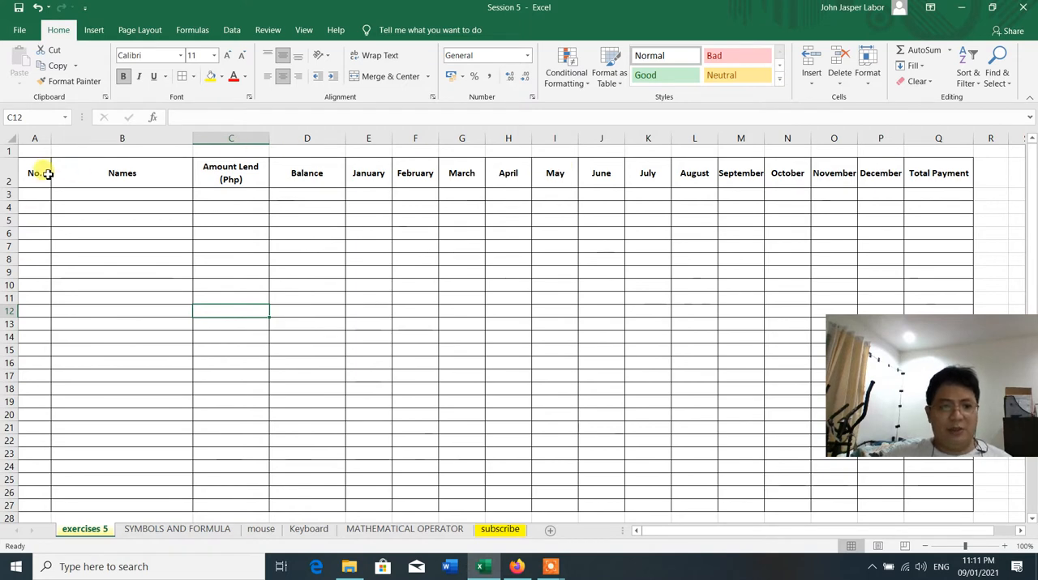
pyautogui.moveTo(36, 172); pyautogui.dragTo(945, 170)
pyautogui.click(746, 271)
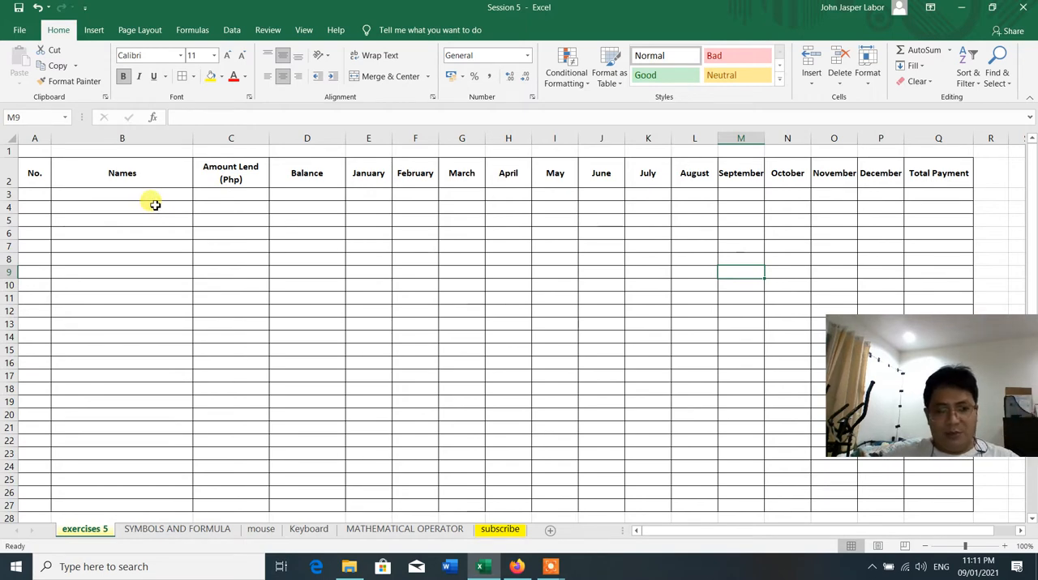
# Insert a blank row directly above the table's header row
pyautogui.click(9, 151)
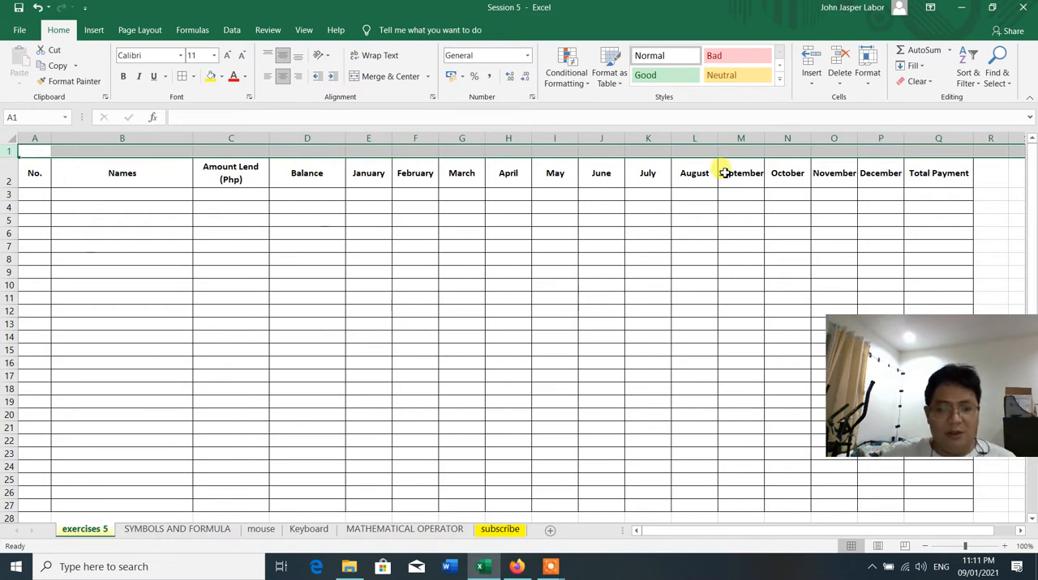
pyautogui.click(9, 175)
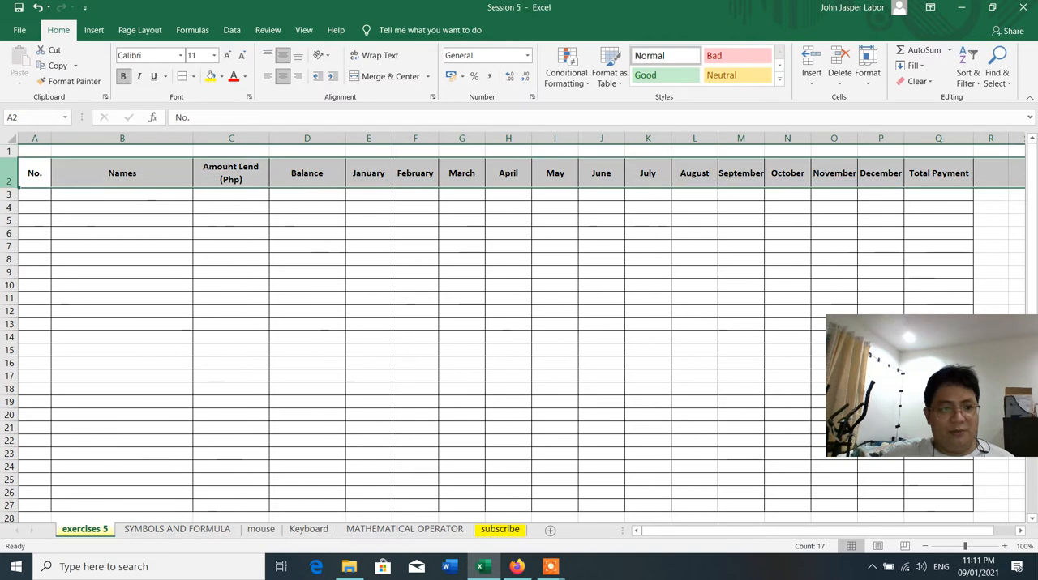
pyautogui.rightClick(11, 170)
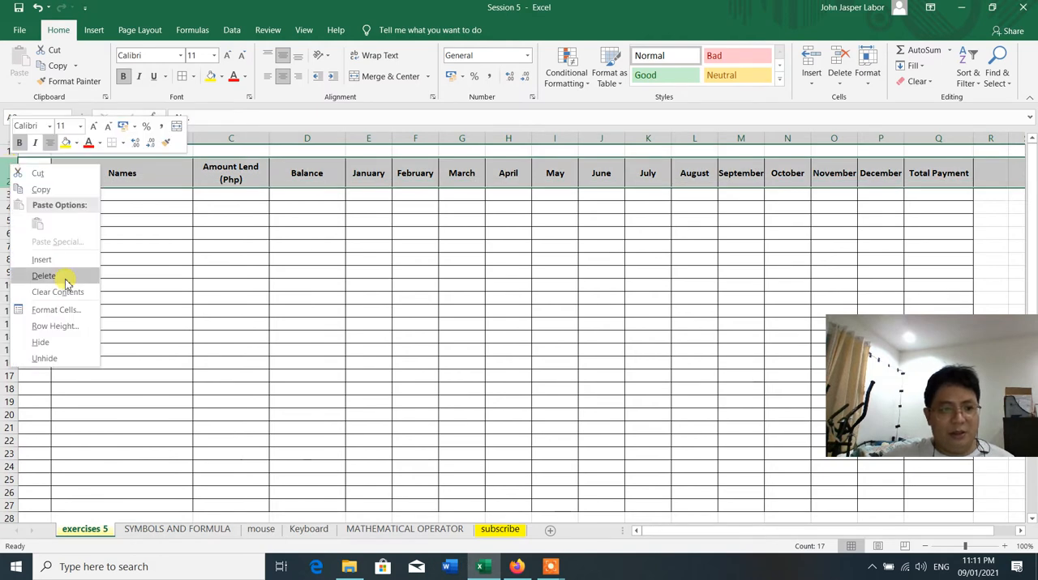
pyautogui.click(513, 207)
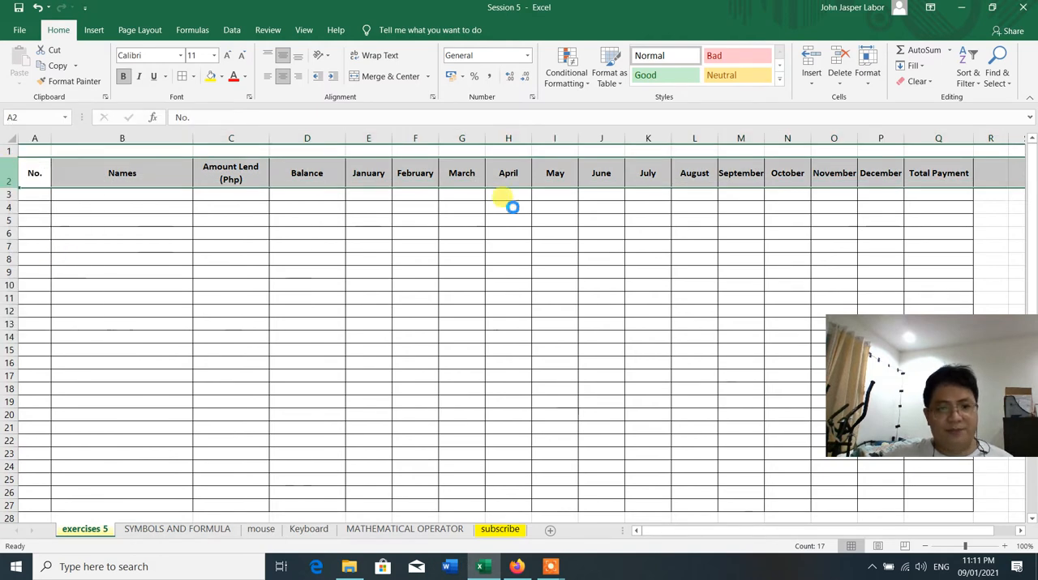
pyautogui.click(508, 286)
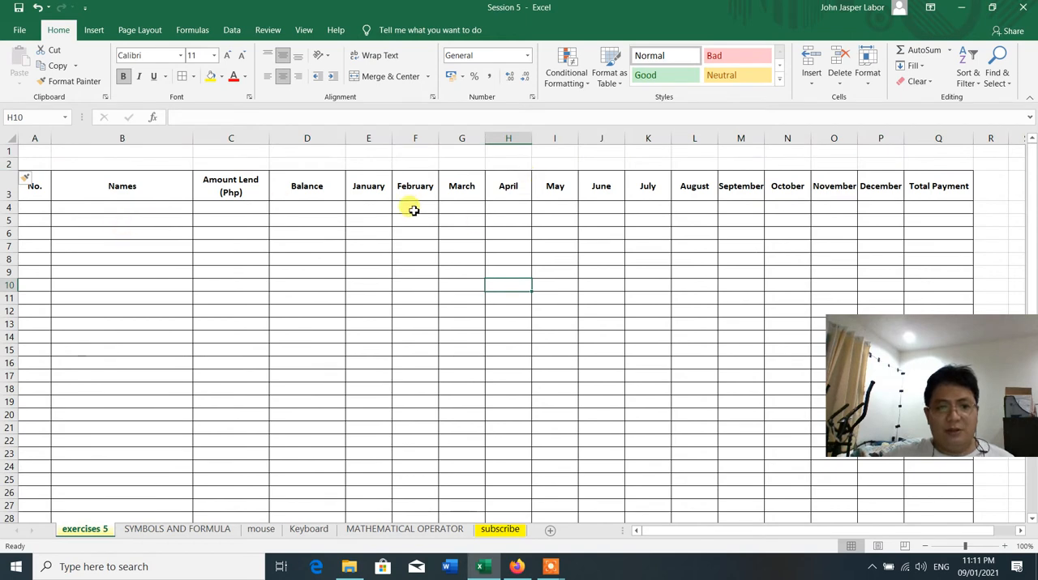
# Merge and center cells E2:P2 above the January to December headers
pyautogui.click(365, 163)
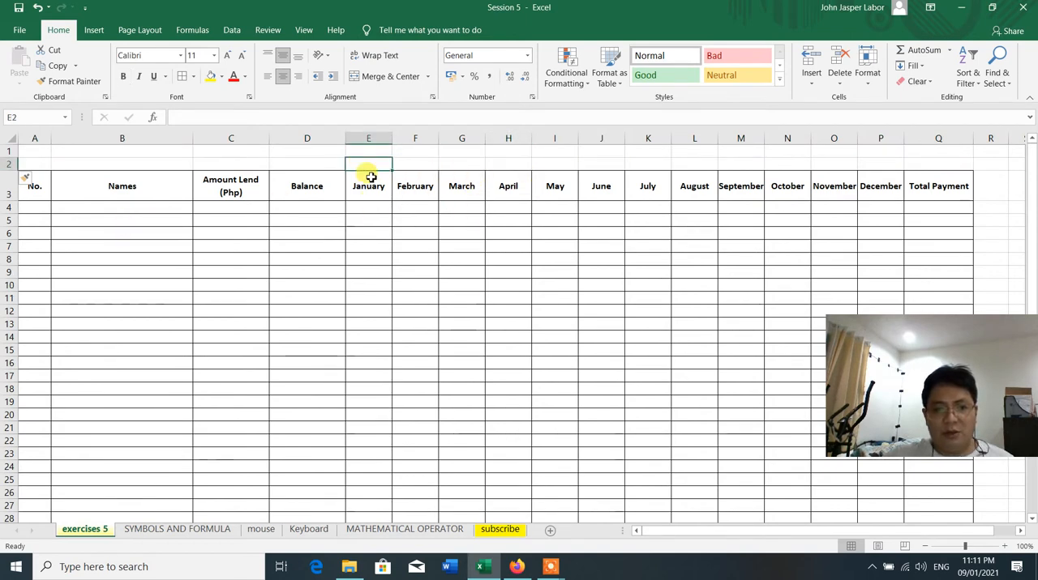
pyautogui.click(375, 192)
pyautogui.moveTo(377, 162); pyautogui.dragTo(900, 162)
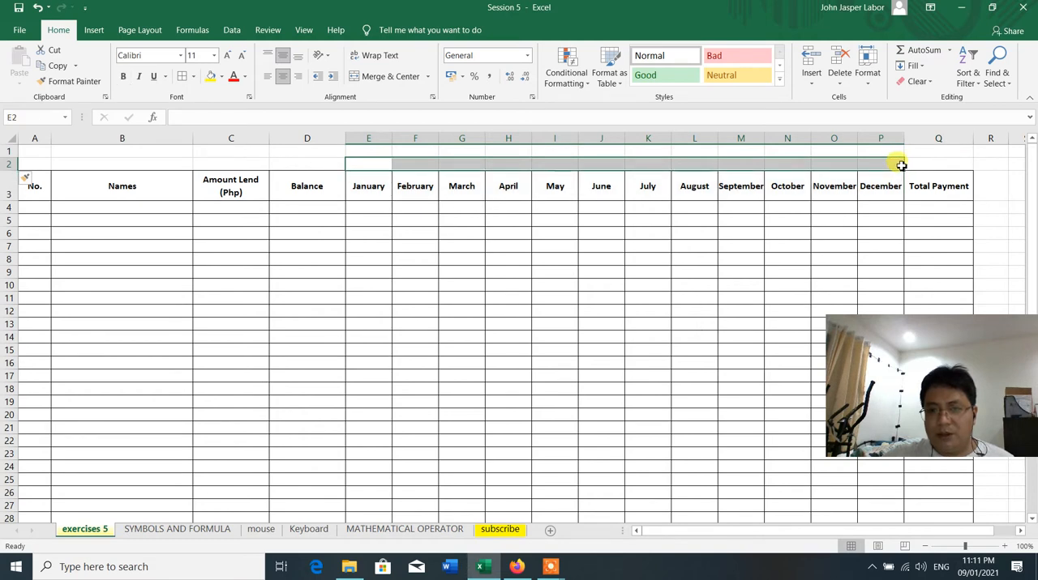
pyautogui.click(377, 77)
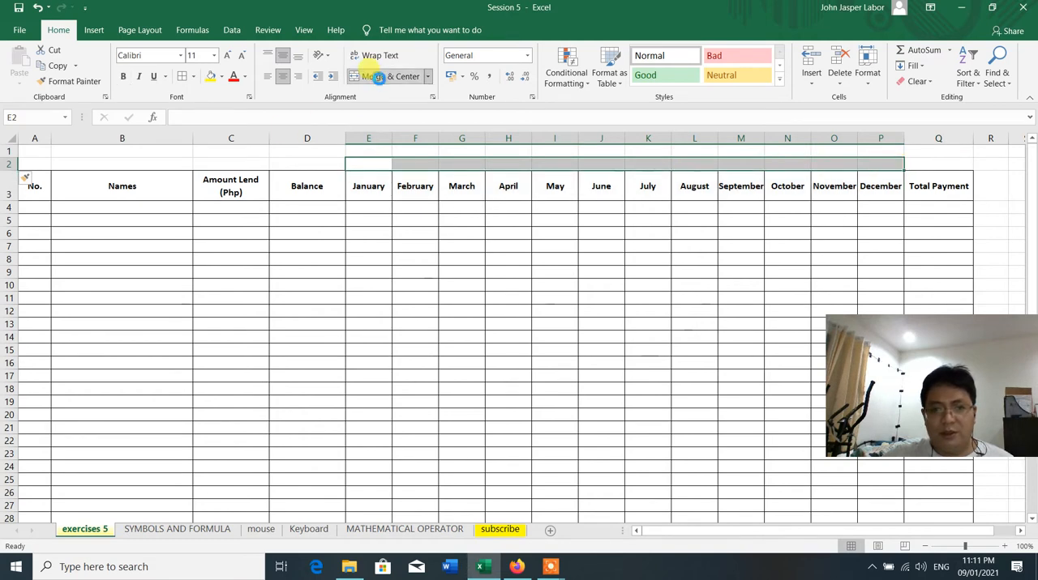
# Enter the heading "YEAR 2021" in the merged cell above the months
pyautogui.doubleClick(555, 163)
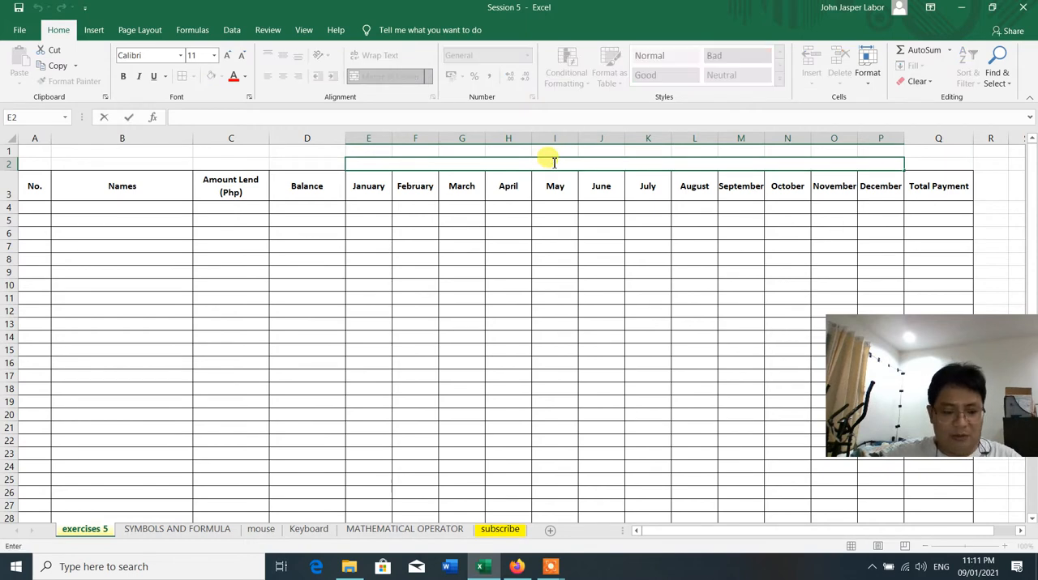
pyautogui.write('UYE')
pyautogui.press('BackSpace')
pyautogui.press('BackSpace')
pyautogui.press('BackSpace')
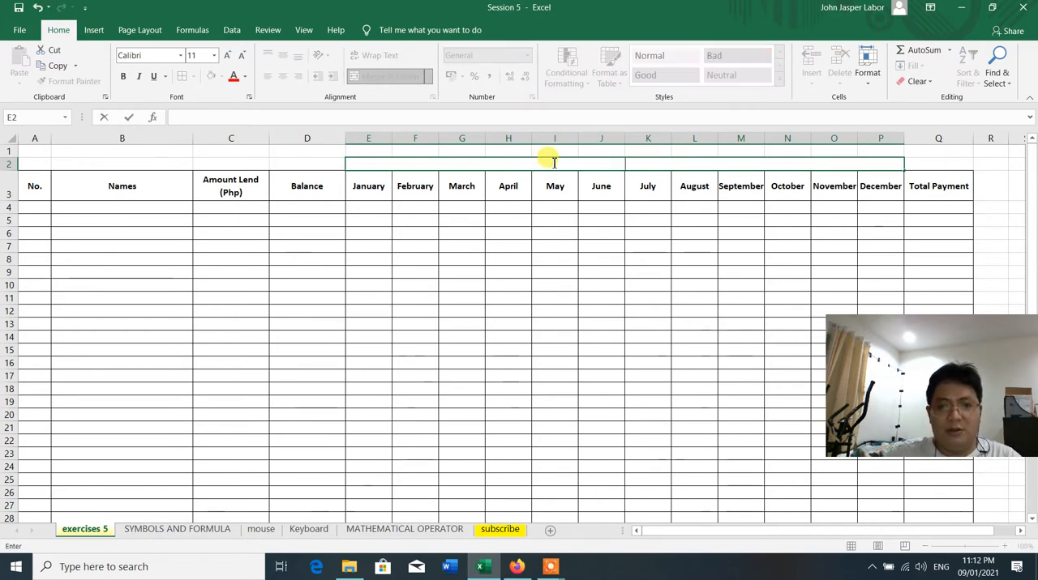
pyautogui.write('YEAR')
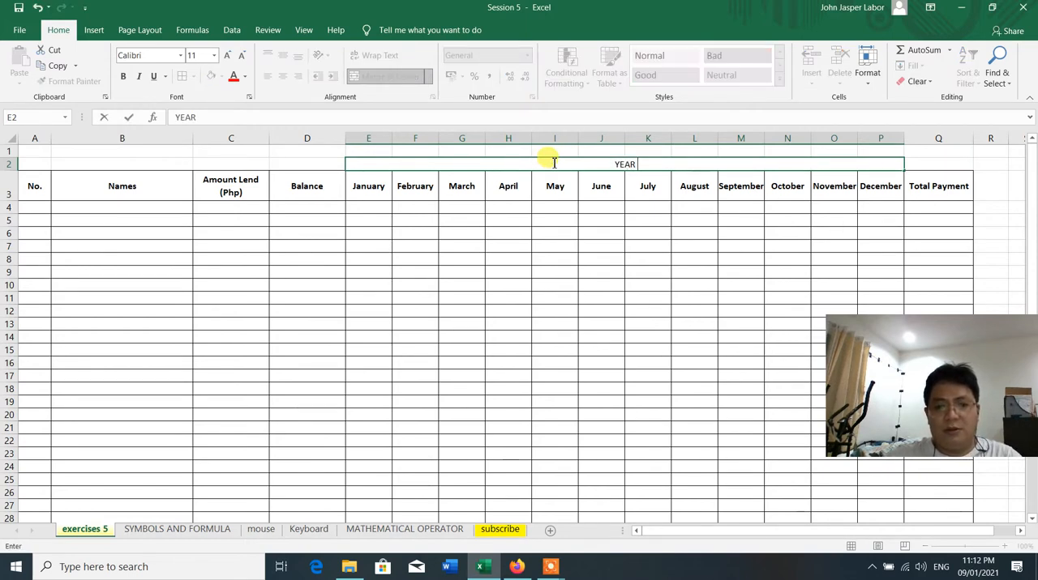
pyautogui.write(' 2021')
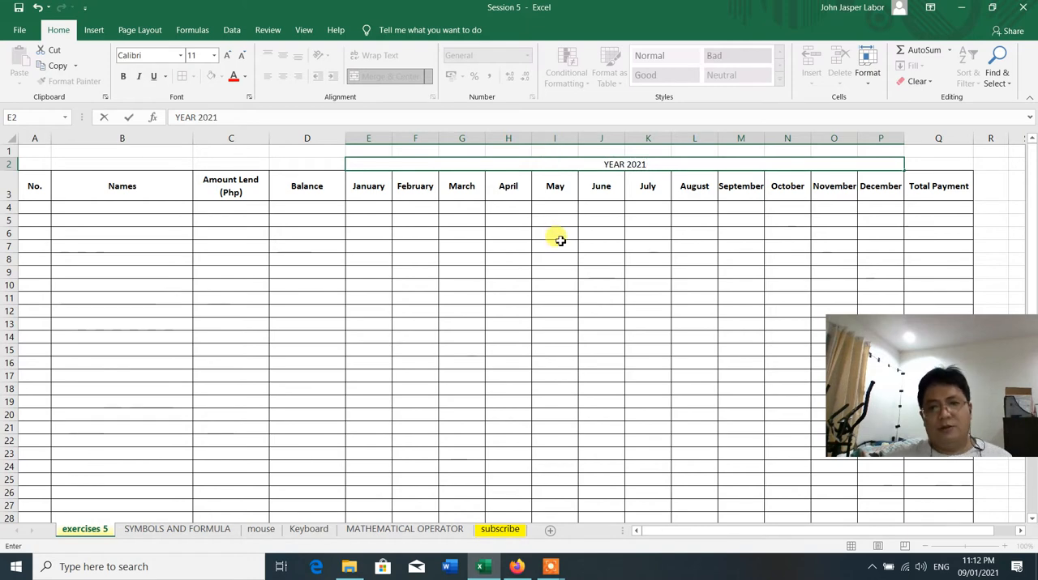
pyautogui.click(559, 240)
# Merge and center the No. header across A2:A3 and the Names header across B2:B3
pyautogui.moveTo(36, 166); pyautogui.dragTo(38, 181)
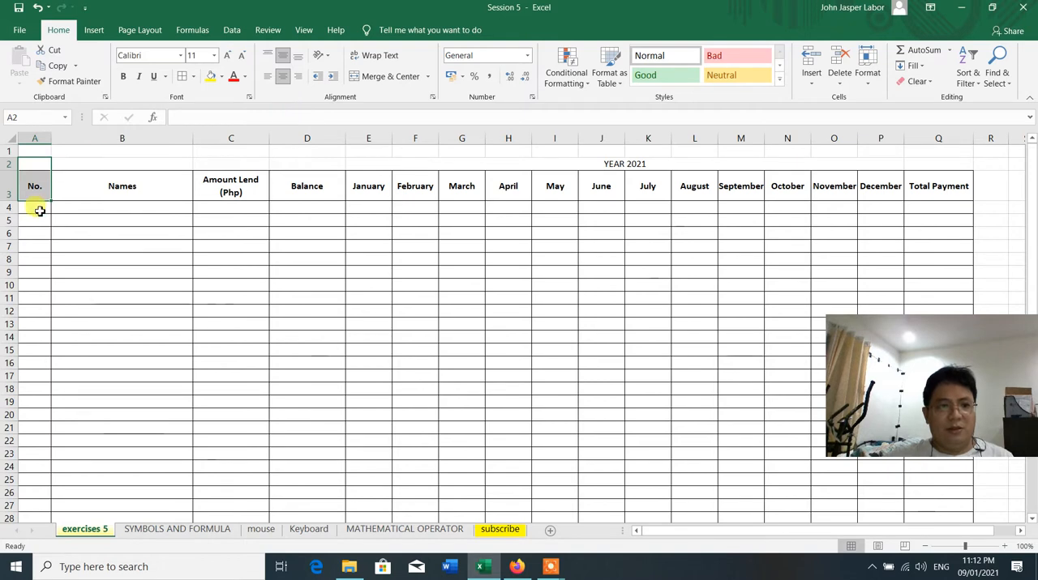
pyautogui.click(40, 210)
pyautogui.moveTo(40, 163); pyautogui.dragTo(41, 185)
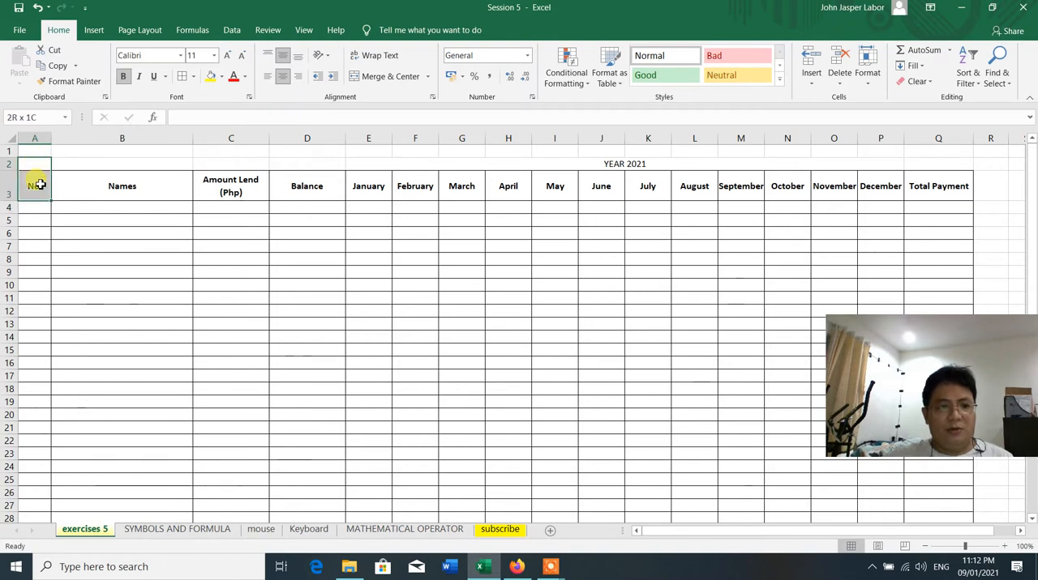
pyautogui.click(381, 77)
pyautogui.click(122, 163)
pyautogui.moveTo(122, 163); pyautogui.dragTo(121, 188)
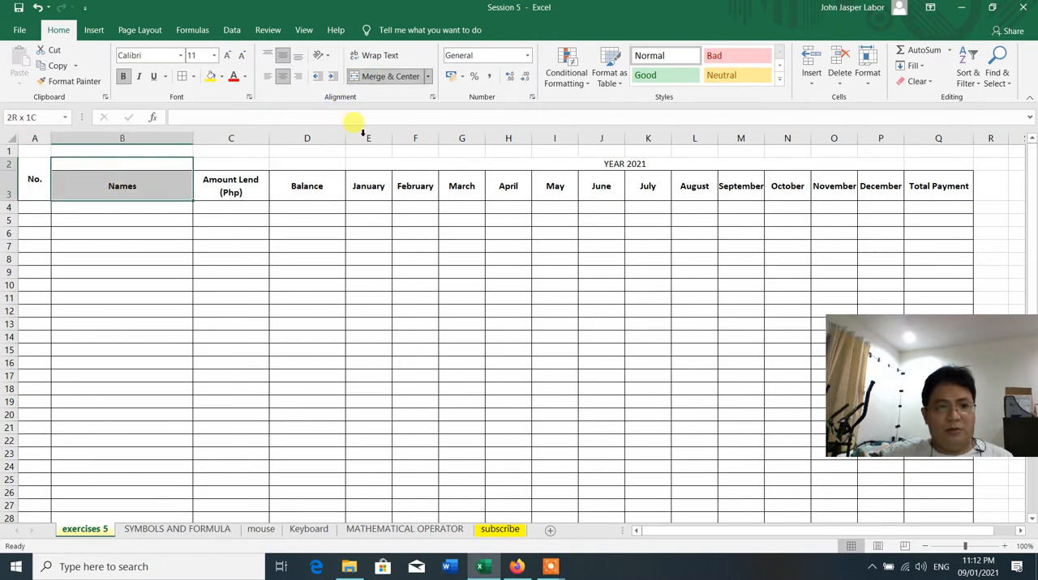
pyautogui.click(387, 76)
# Merge and center the Amount Lend header across C2:C3 and the Balance header across D2:D3
pyautogui.click(241, 166)
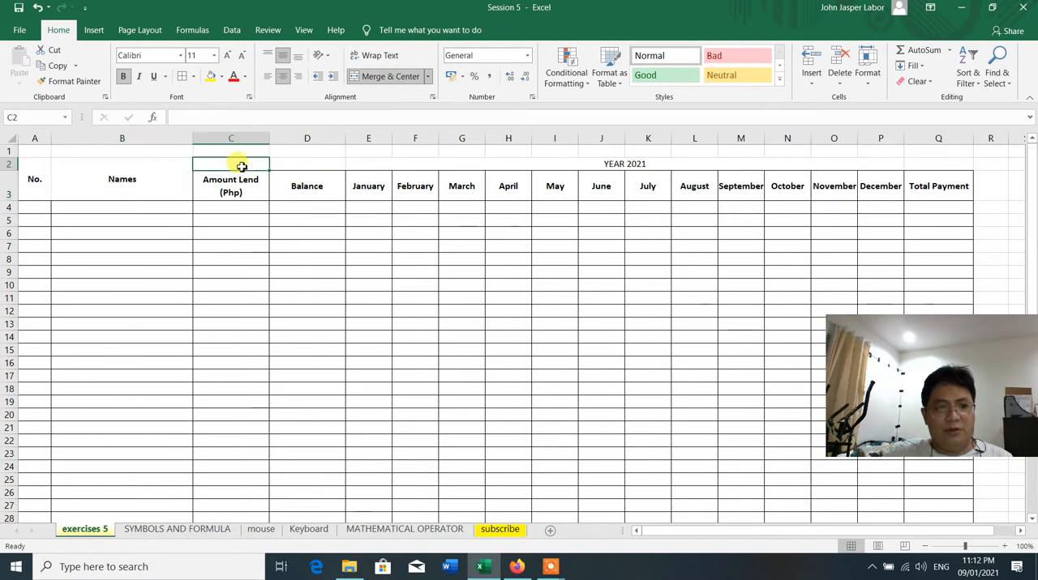
pyautogui.moveTo(242, 167); pyautogui.dragTo(233, 183)
pyautogui.click(397, 76)
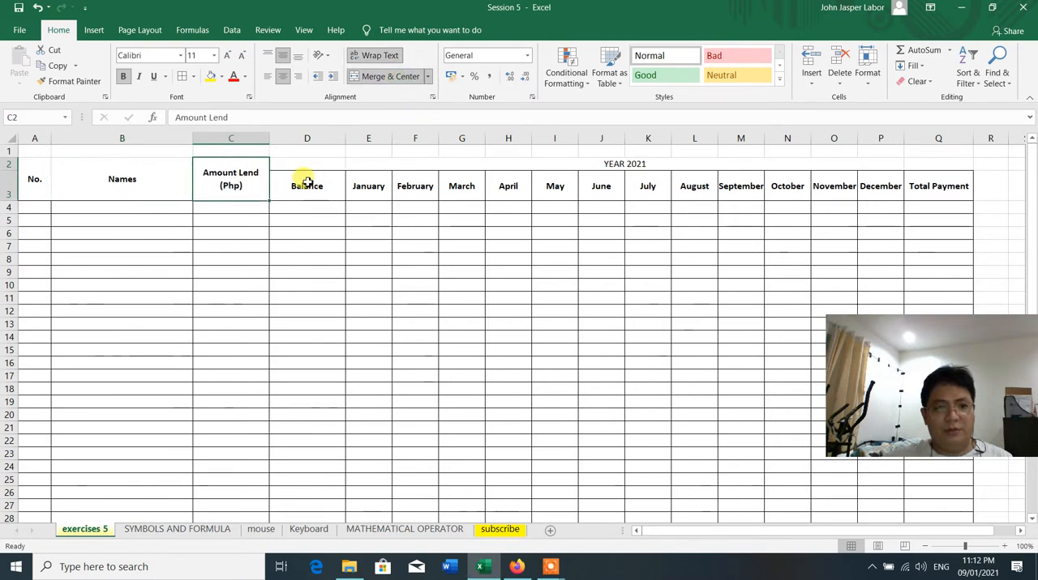
pyautogui.moveTo(308, 163); pyautogui.dragTo(312, 182)
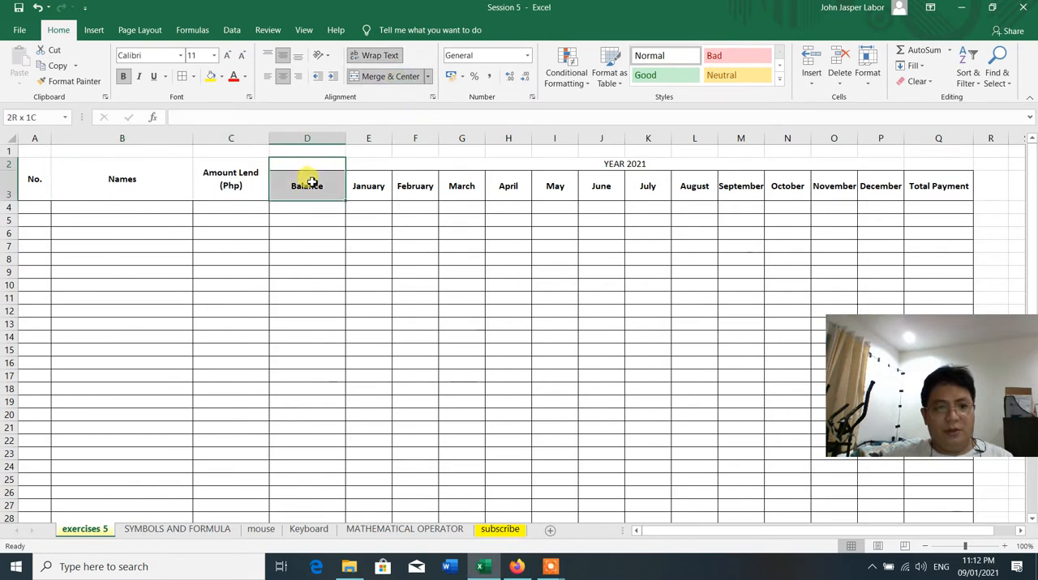
pyautogui.click(397, 76)
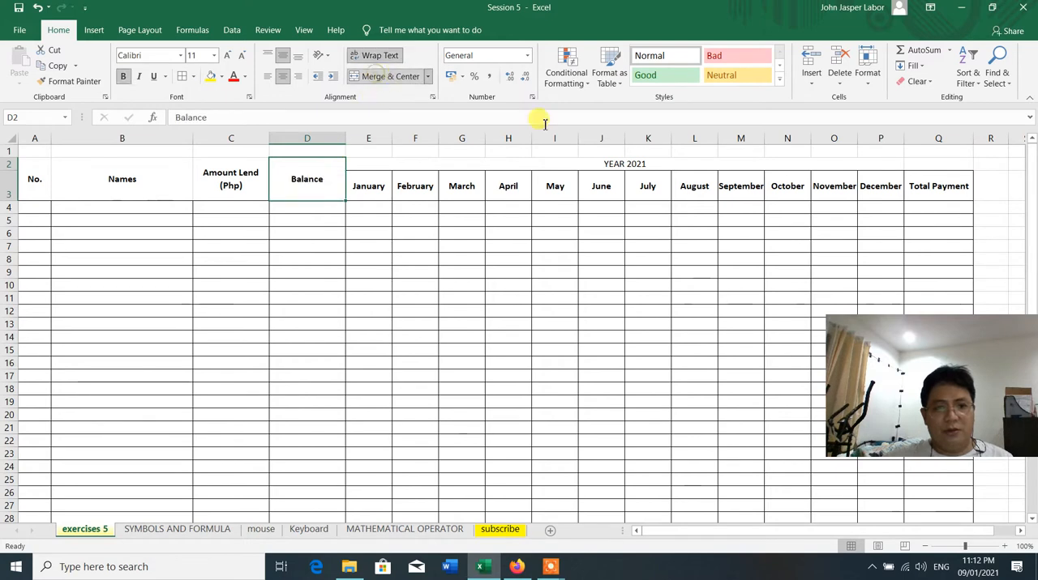
# Merge and center the Total Payment header across Q2:Q3
pyautogui.click(940, 167)
pyautogui.moveTo(941, 163); pyautogui.dragTo(934, 189)
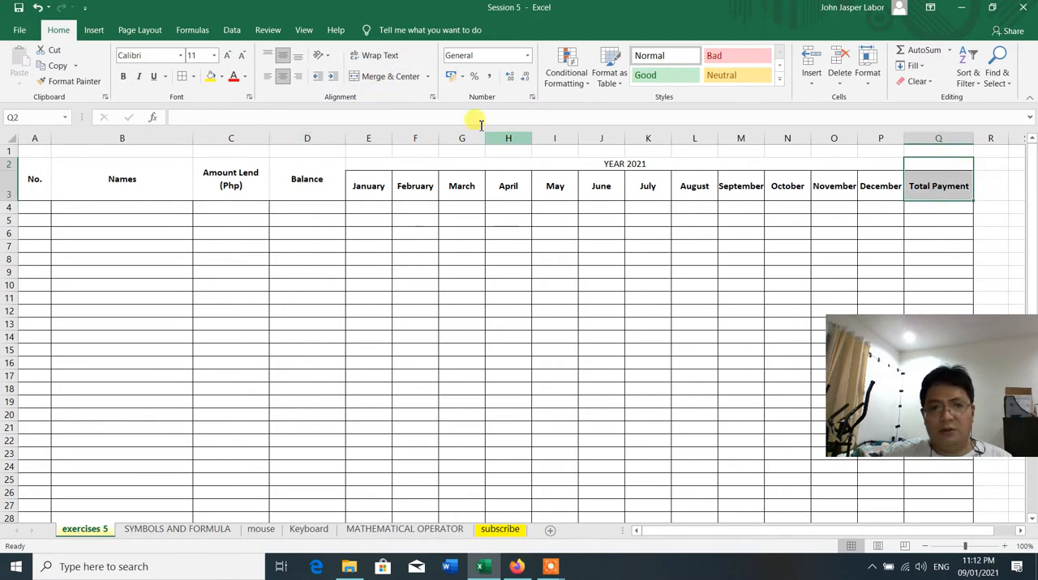
pyautogui.click(390, 77)
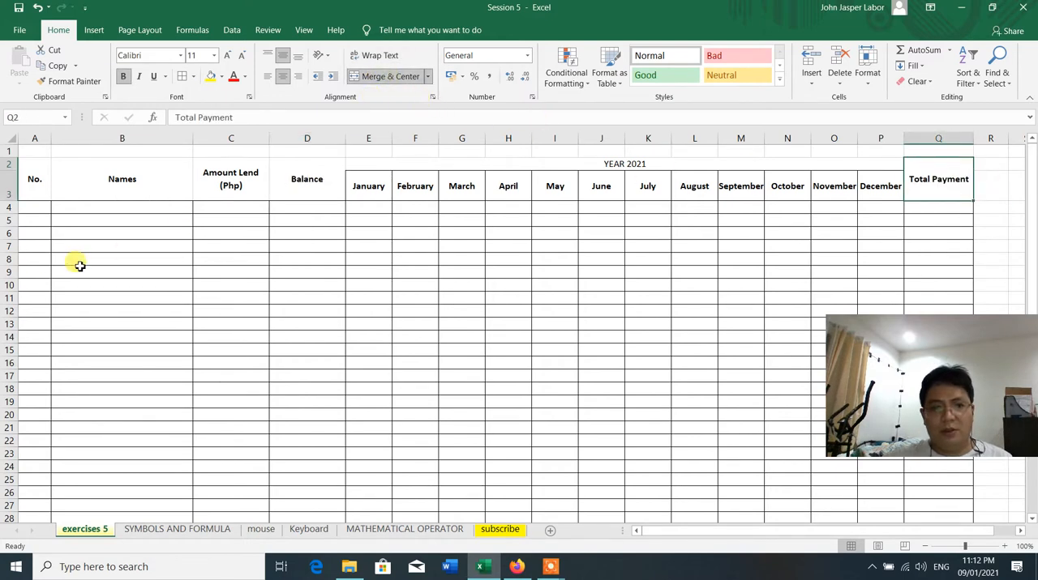
# Apply outline and inside borders to the header cells A2:Q3
pyautogui.click(30, 179)
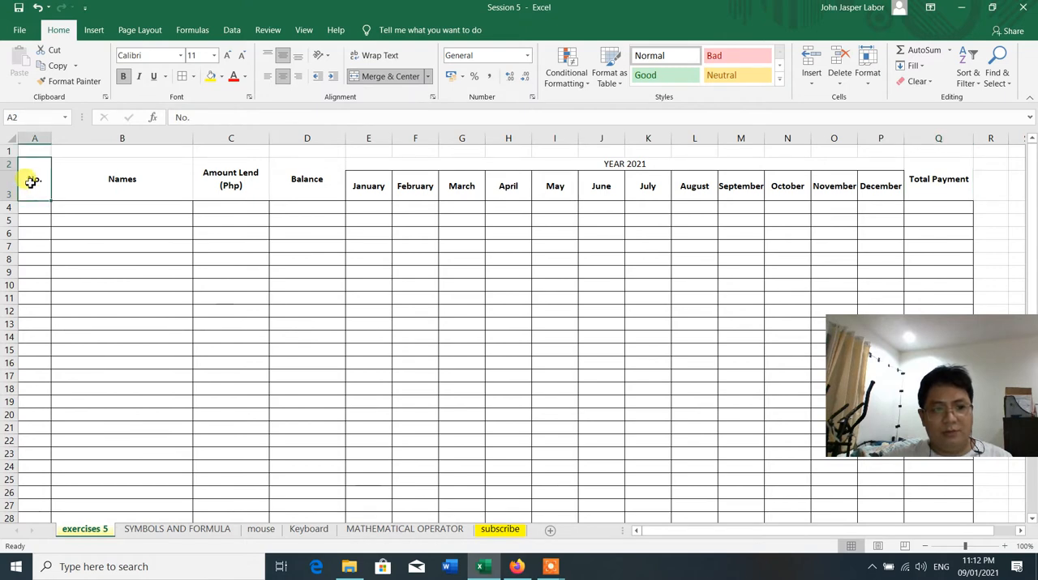
pyautogui.moveTo(30, 181); pyautogui.dragTo(940, 179)
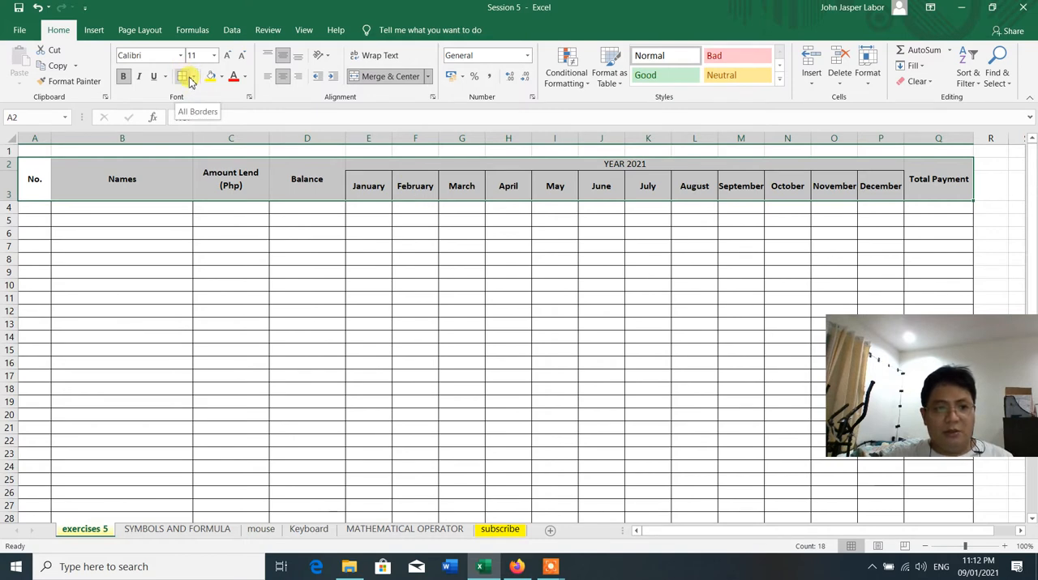
pyautogui.rightClick(216, 173)
pyautogui.click(278, 421)
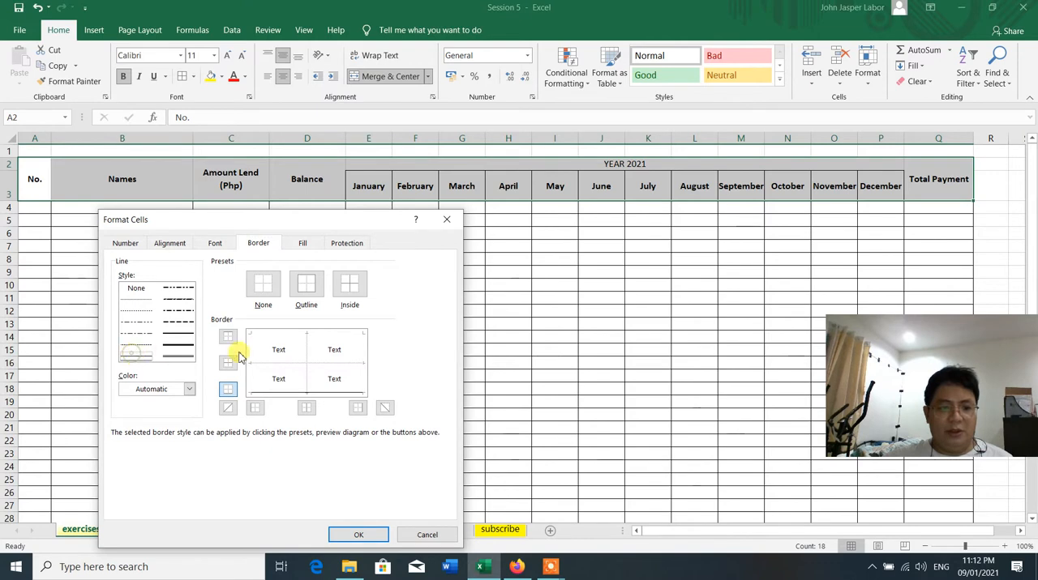
pyautogui.click(306, 284)
pyautogui.click(348, 285)
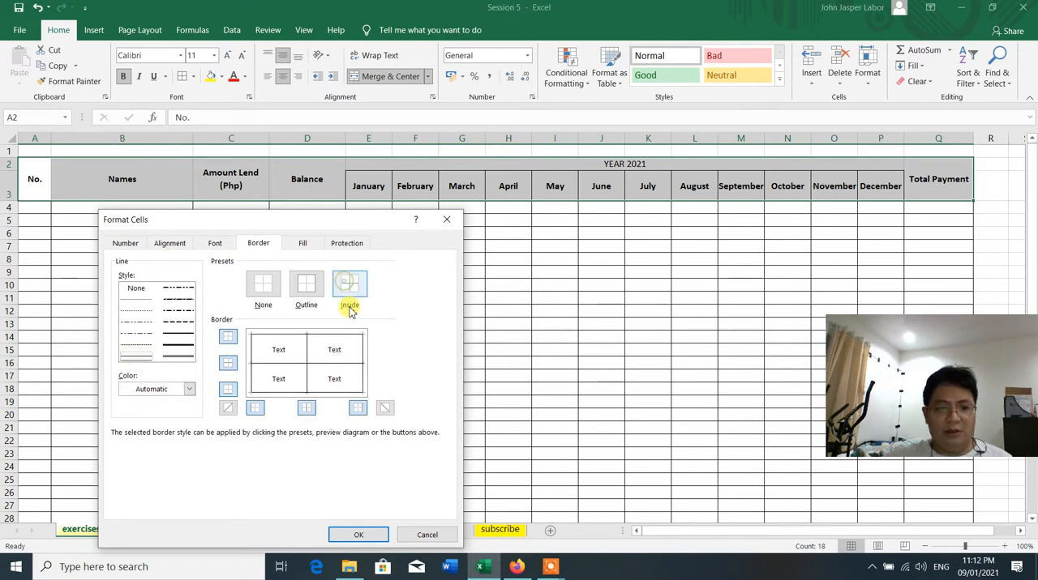
pyautogui.click(358, 534)
pyautogui.click(469, 346)
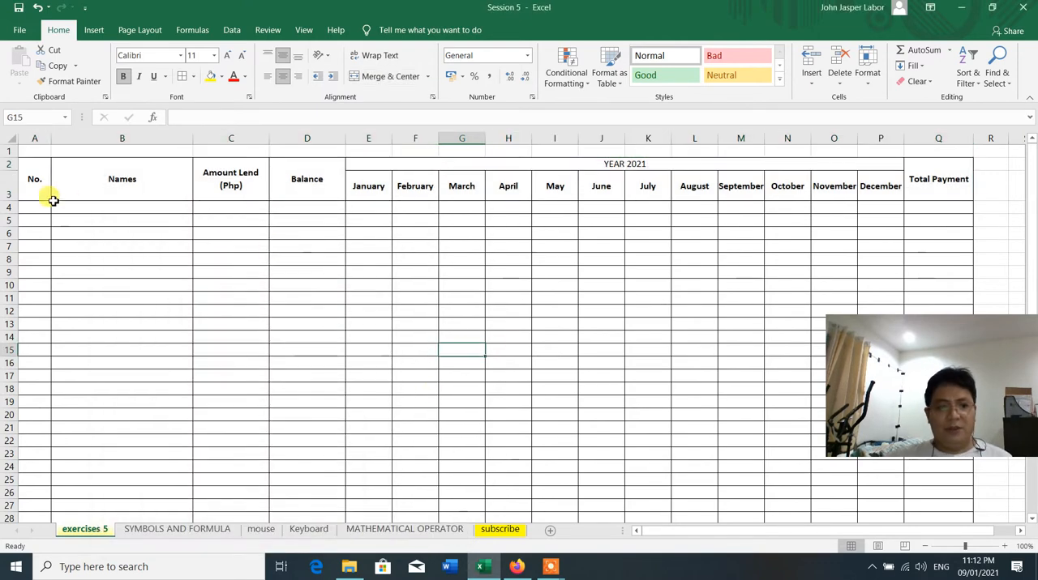
# Make all header text in A2:Q3 bold, including the YEAR 2021 heading
pyautogui.moveTo(34, 174); pyautogui.dragTo(941, 174)
pyautogui.click(123, 81)
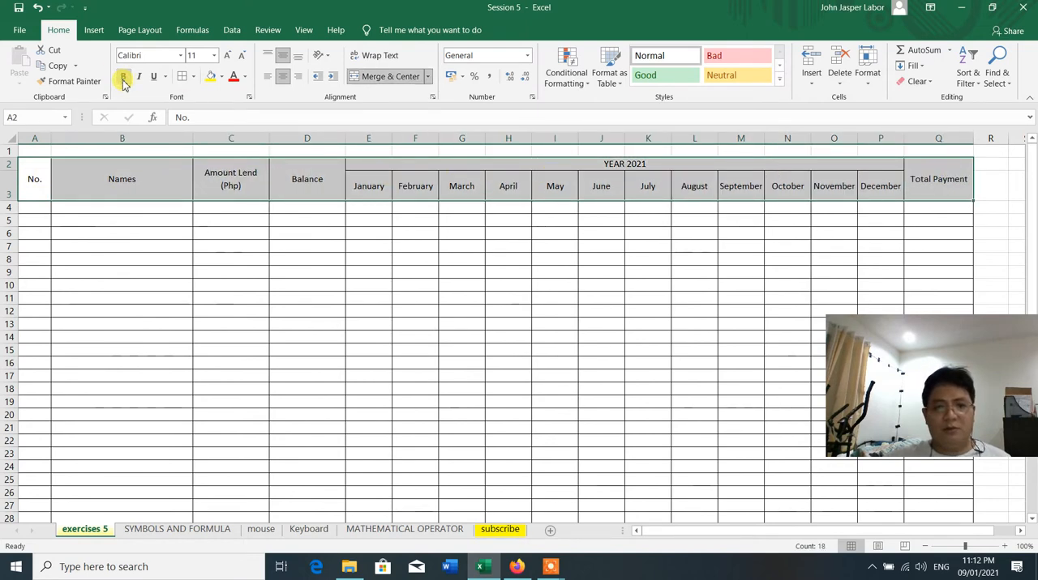
pyautogui.click(123, 82)
pyautogui.click(268, 297)
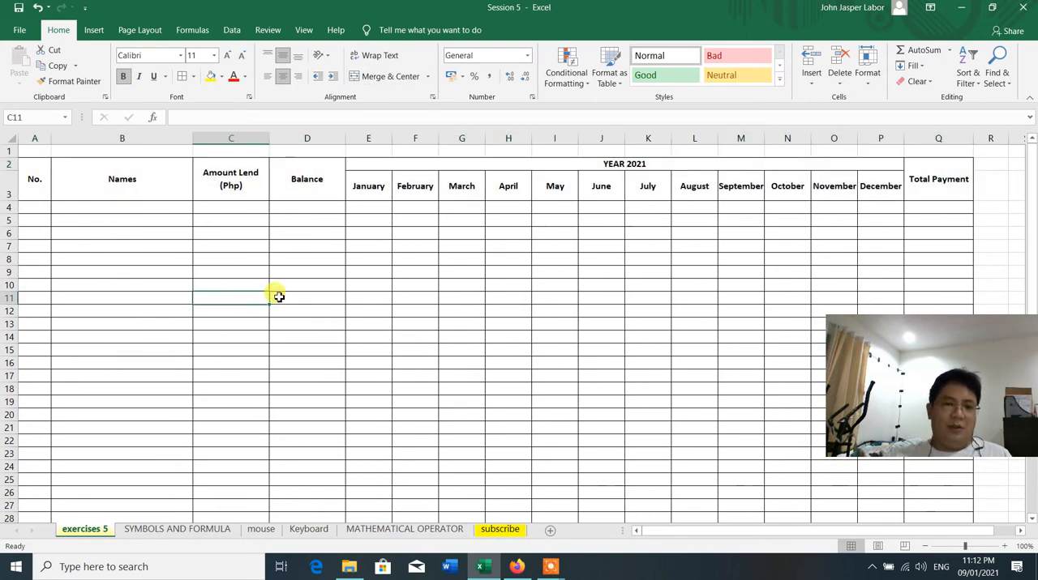
# Increase the height of row 1 and merge and center A1:Q1 above the table headers
pyautogui.moveTo(16, 159); pyautogui.dragTo(11, 167)
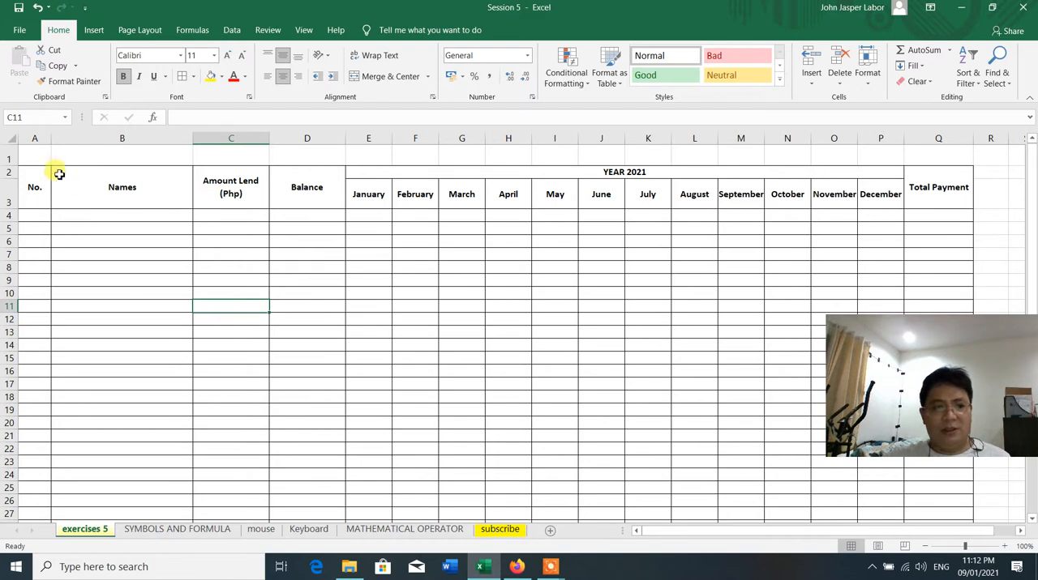
pyautogui.click(38, 156)
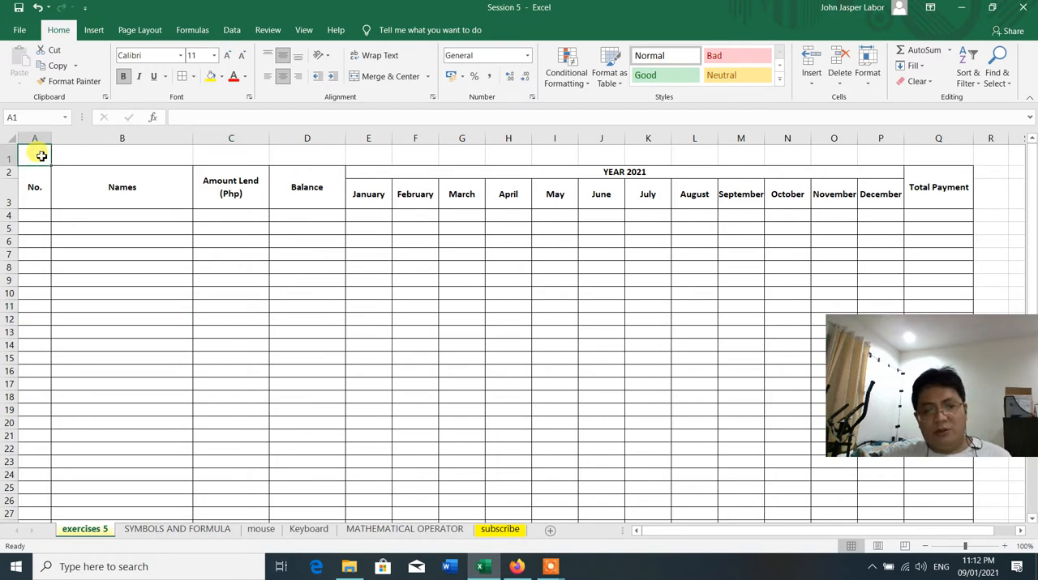
pyautogui.moveTo(41, 155); pyautogui.dragTo(967, 154)
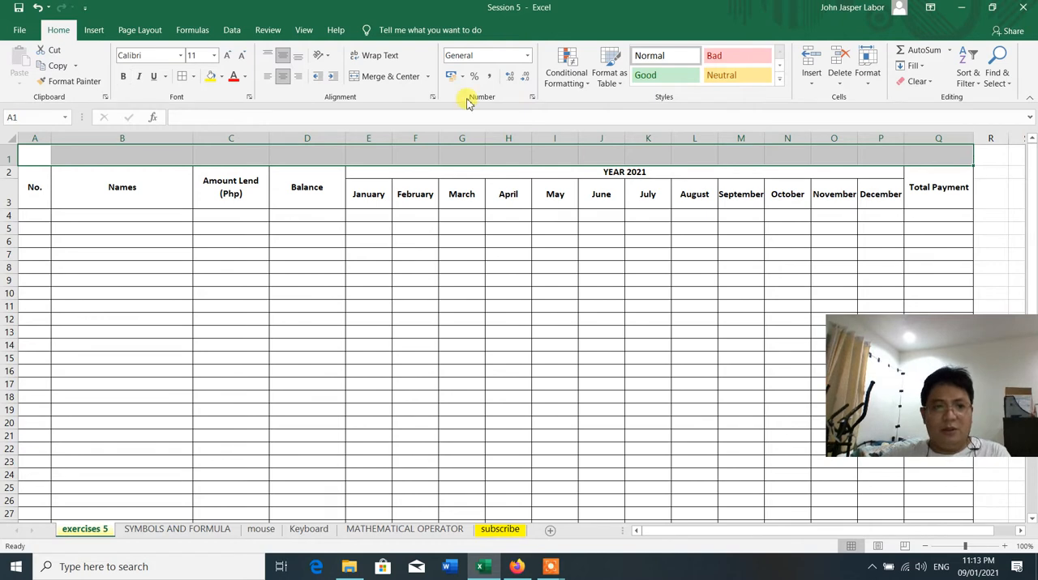
pyautogui.click(392, 76)
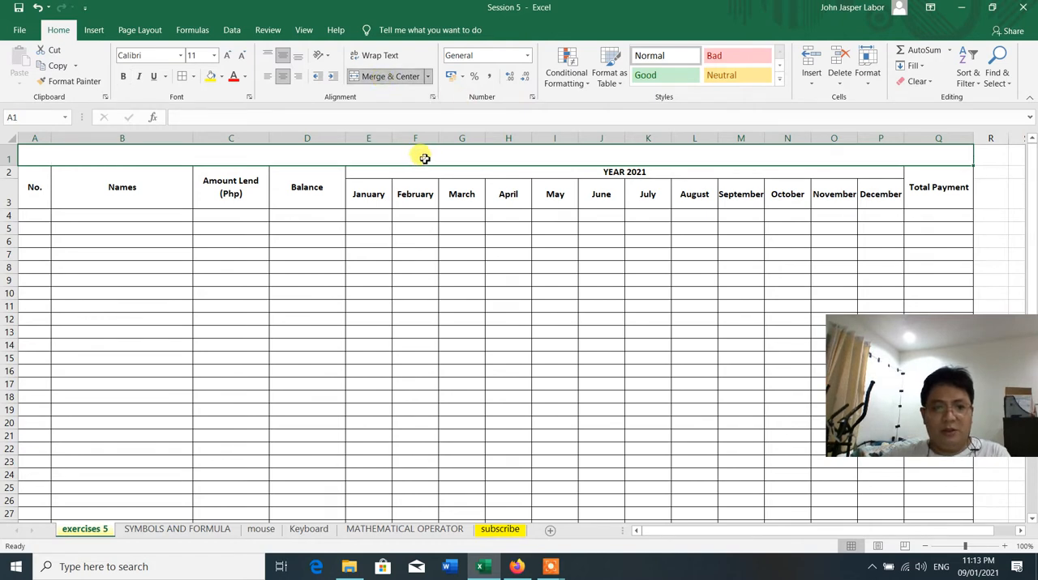
# Enter the title "PAUTANG MONITORING SYSTEM" in the merged row 1 cell and make it bold
pyautogui.doubleClick(424, 158)
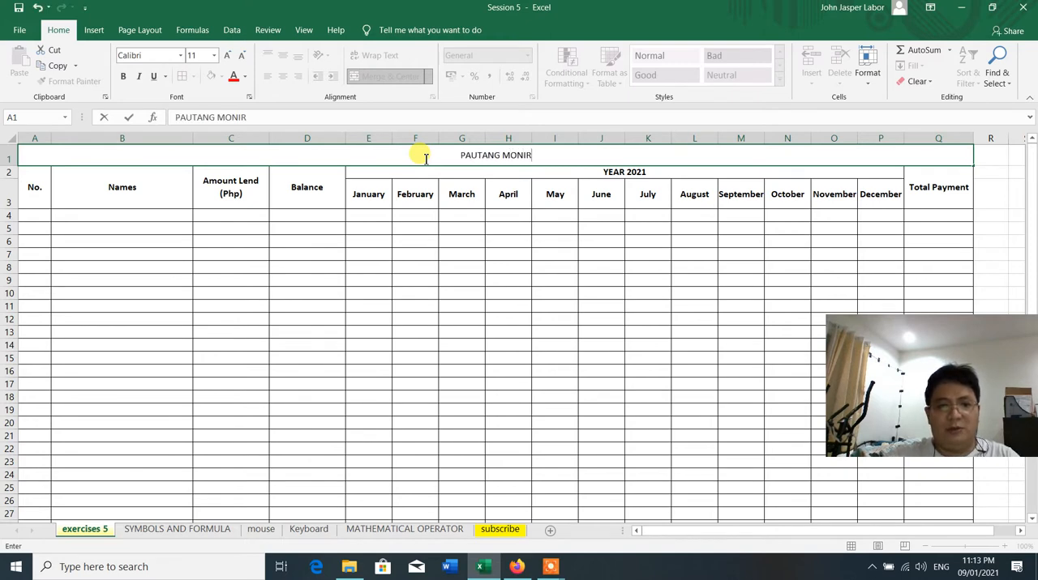
pyautogui.write('PAUTANG MONITORING SYSTEM')
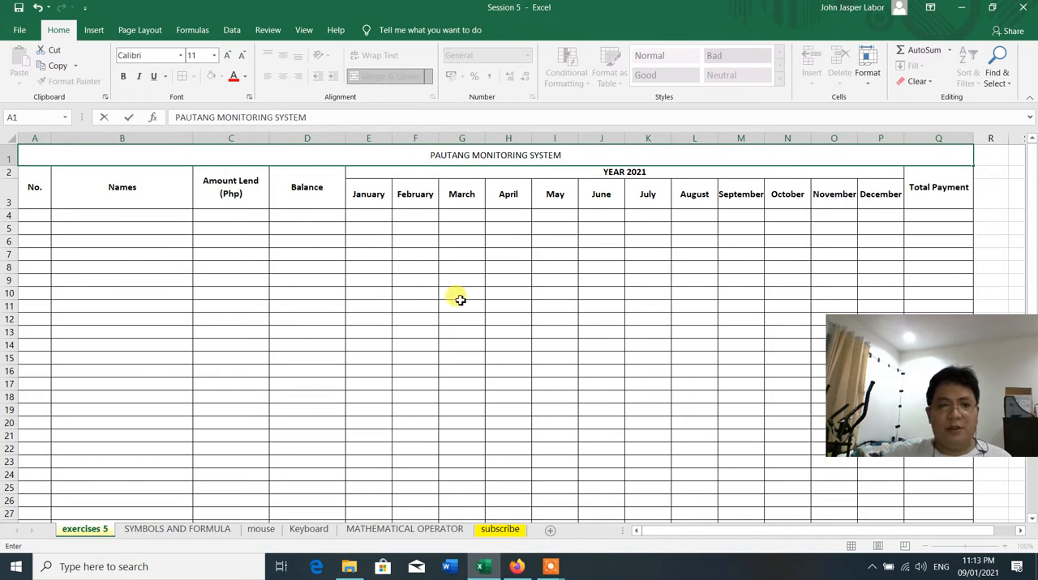
pyautogui.click(478, 153)
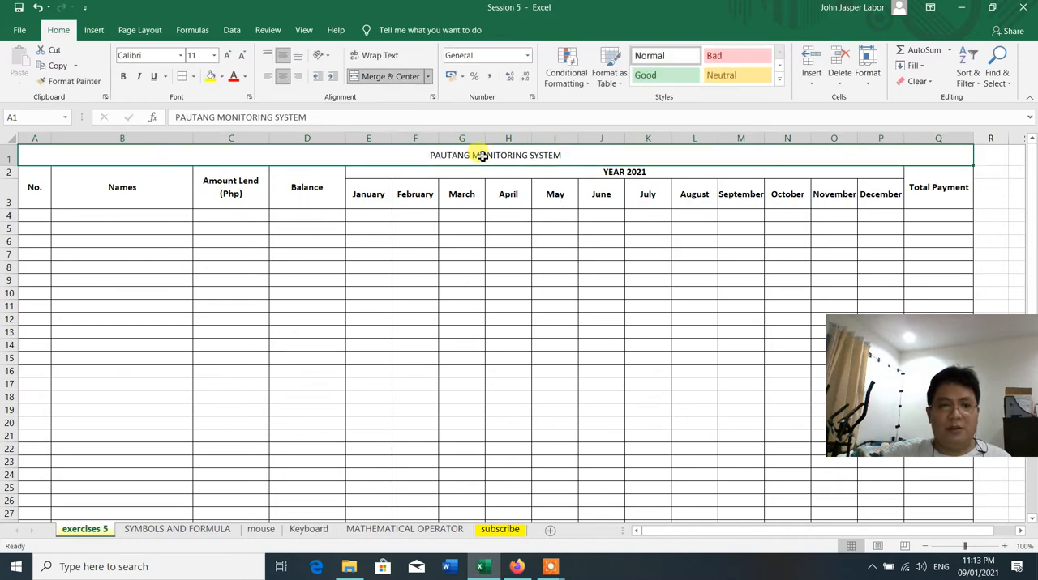
pyautogui.click(125, 77)
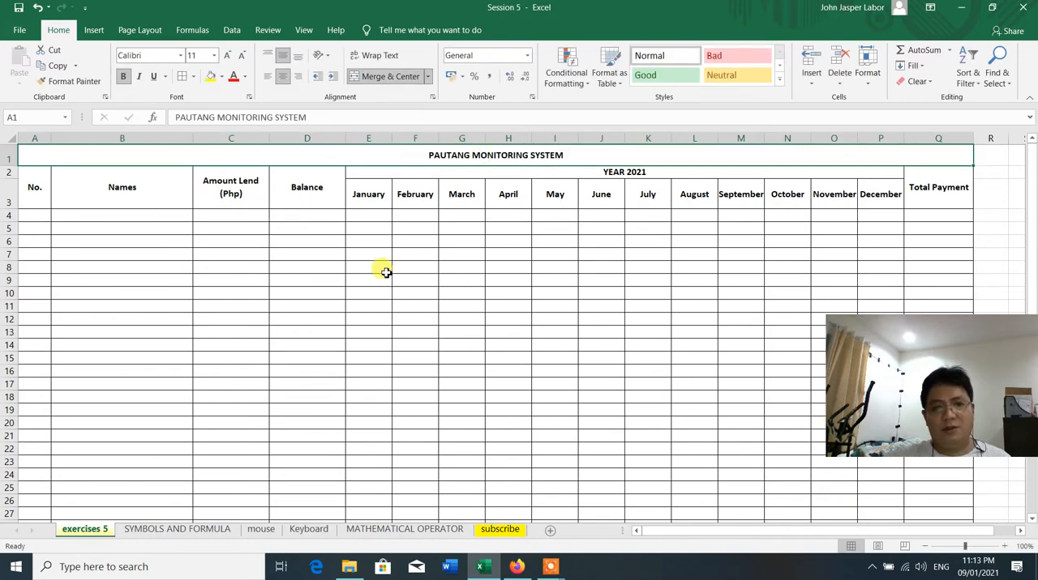
pyautogui.click(394, 279)
# Enter 1 in cell A4 as the first number under the No. header
pyautogui.scroll(-5, 540, 305)
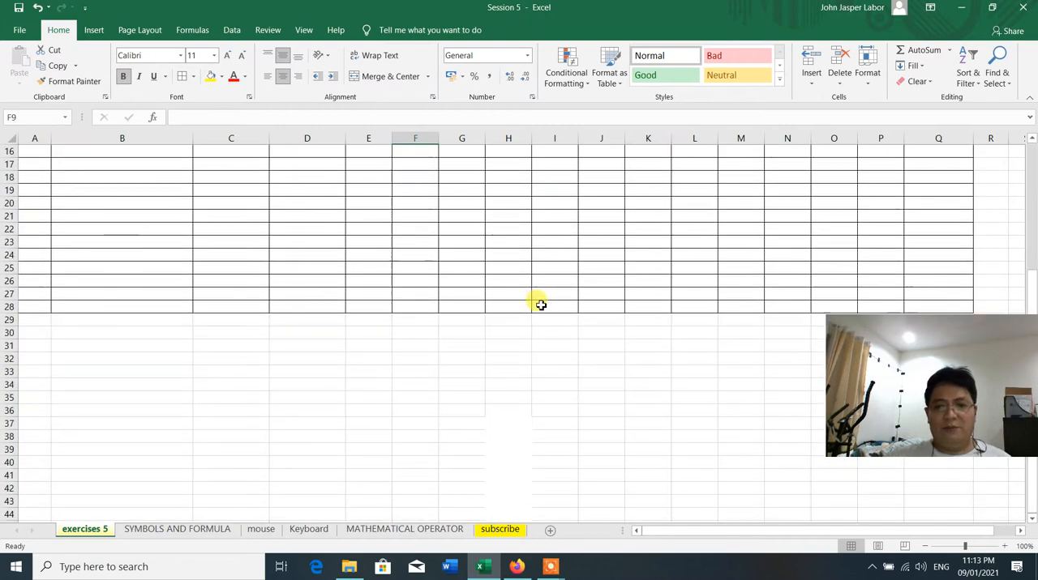
pyautogui.scroll(5, 540, 305)
pyautogui.scroll(-3, 541, 305)
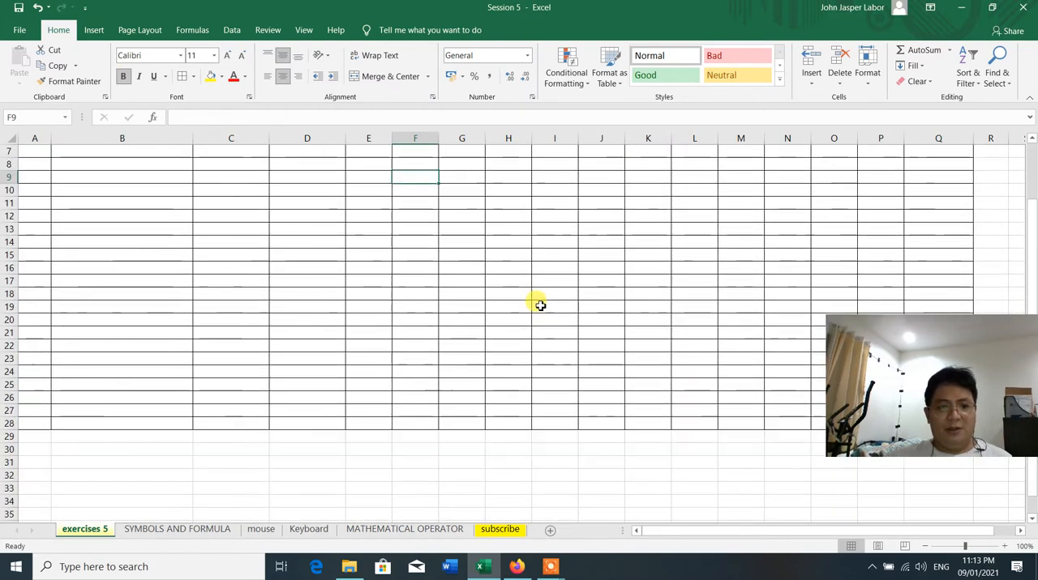
pyautogui.scroll(3, 540, 304)
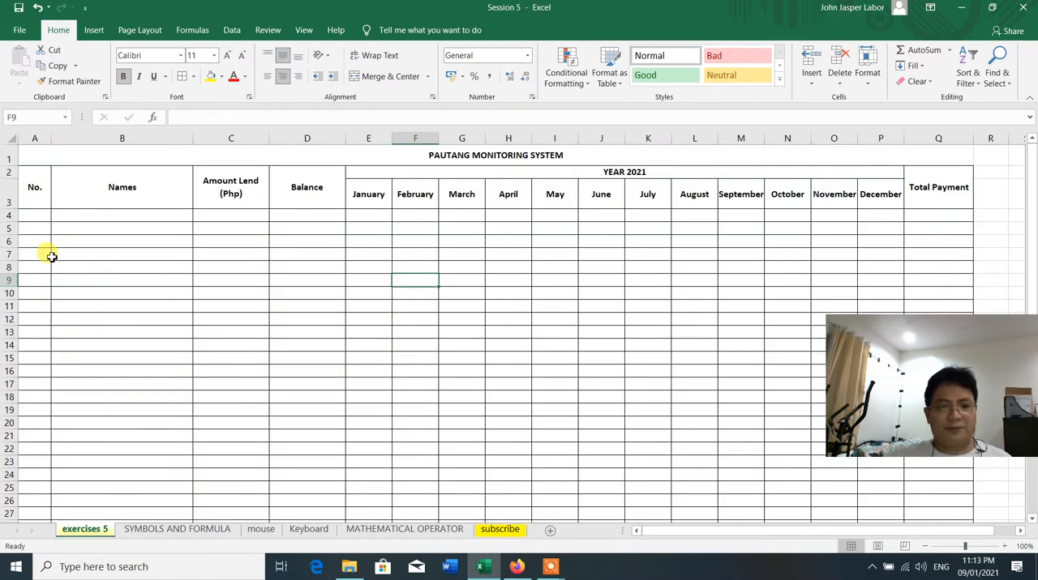
pyautogui.scroll(-3, 50, 256)
pyautogui.scroll(3, 50, 256)
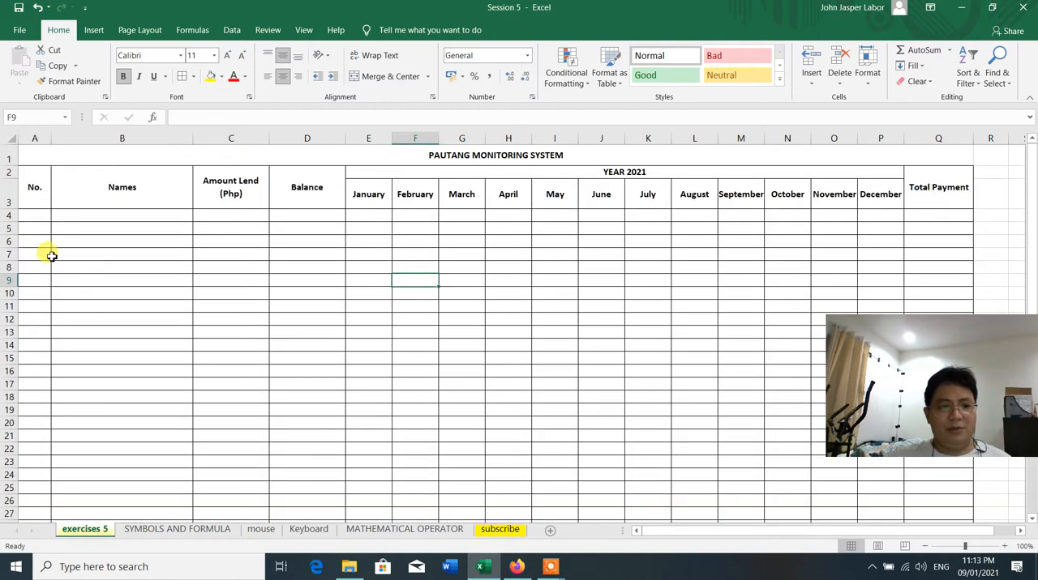
pyautogui.click(34, 215)
pyautogui.write('1')
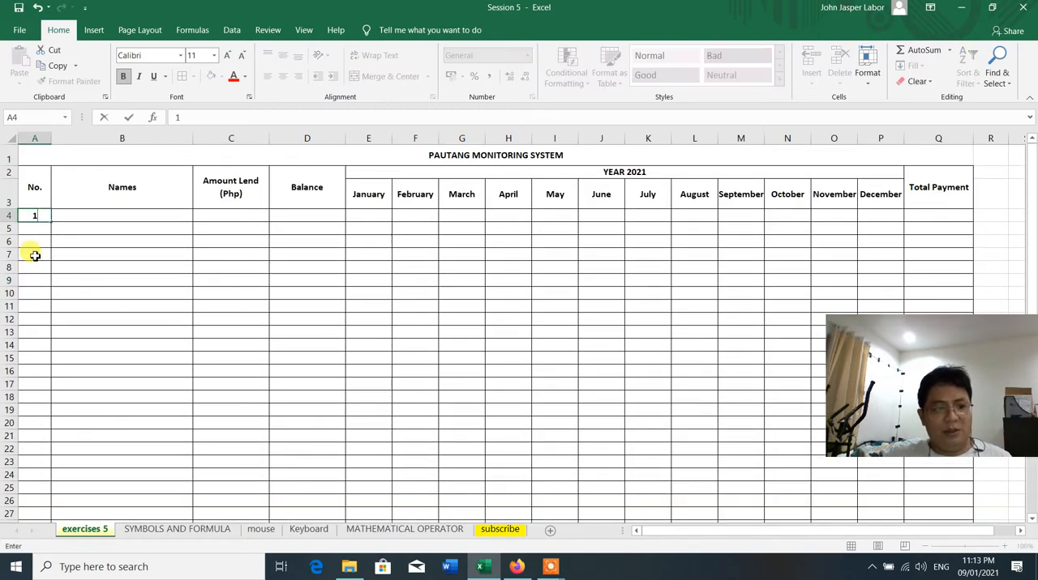
pyautogui.click(30, 253)
pyautogui.click(76, 244)
pyautogui.click(36, 217)
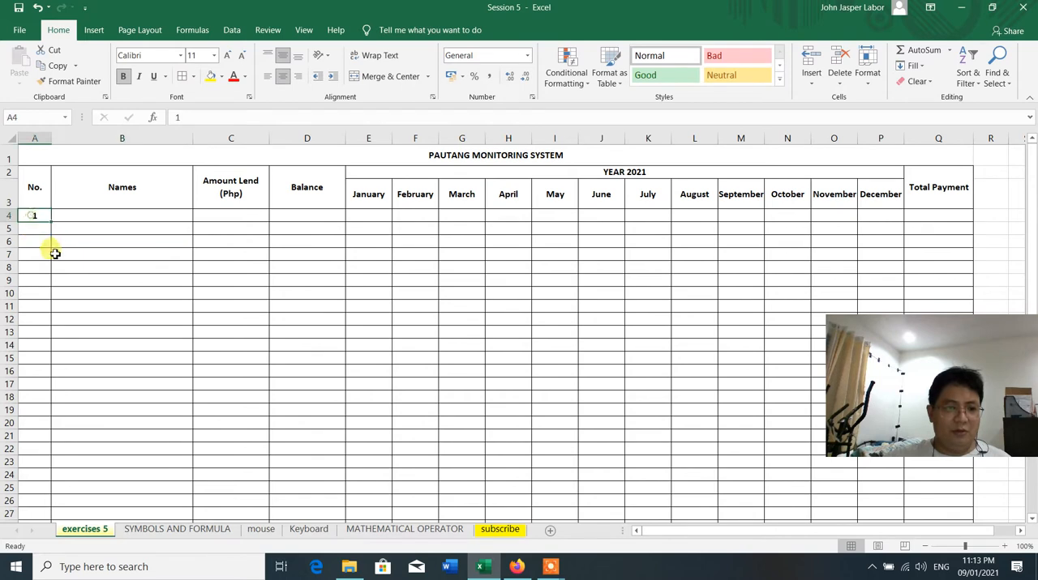
# Fill the No. column from A4 down to A27 as a series running from 1 to 24
pyautogui.moveTo(50, 221); pyautogui.dragTo(35, 442)
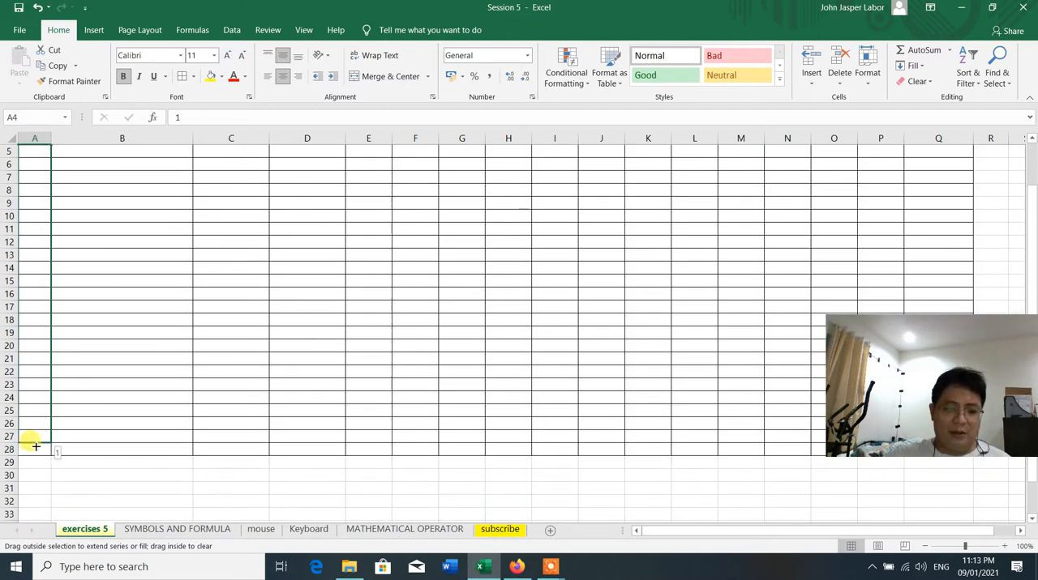
pyautogui.moveTo(36, 446); pyautogui.dragTo(37, 451)
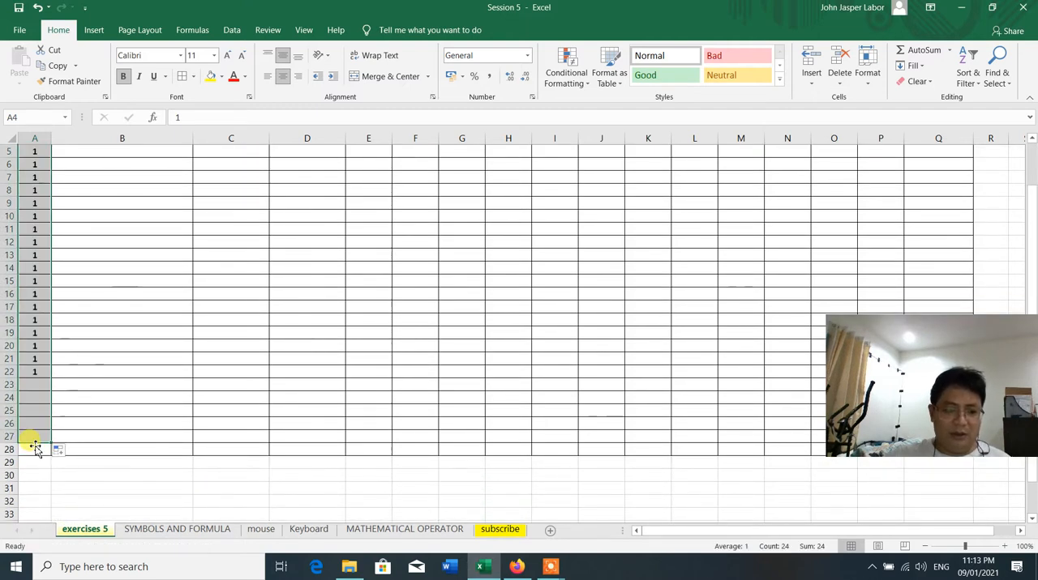
pyautogui.click(58, 451)
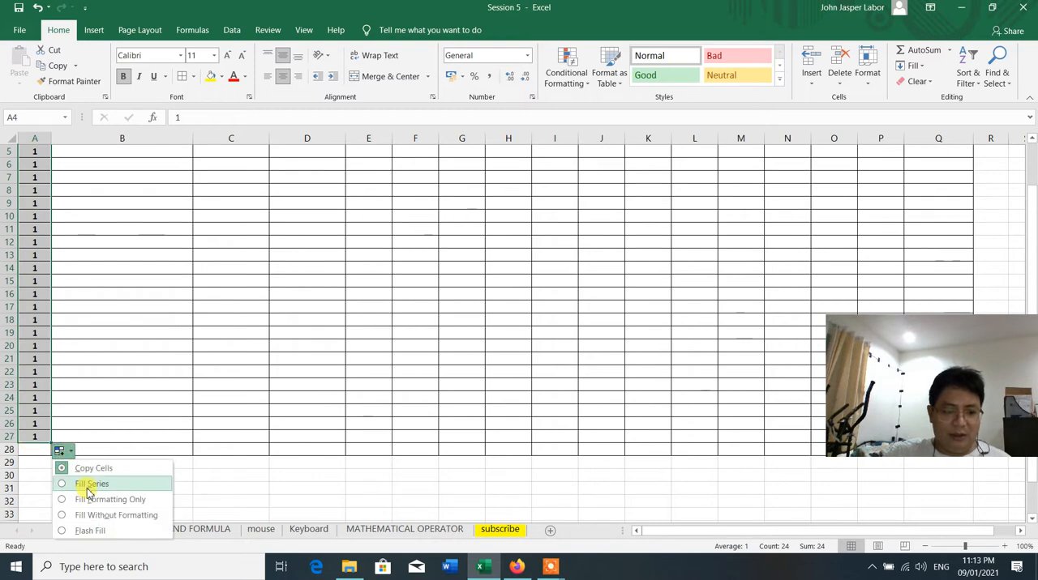
pyautogui.click(88, 489)
pyautogui.click(134, 386)
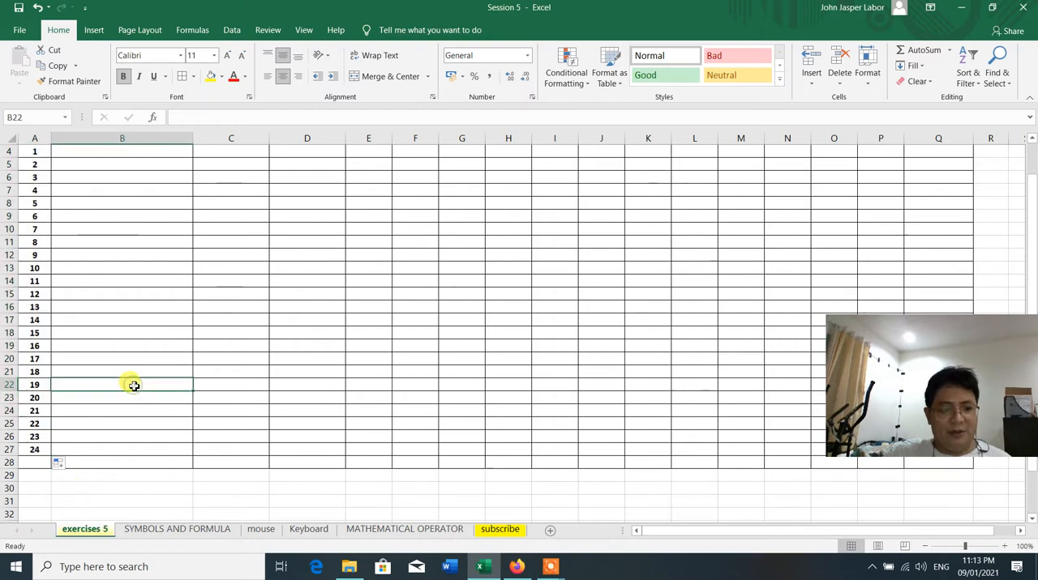
# Review the numbered table from its title and headers down to the last bordered row and across to the Total Payment column
pyautogui.scroll(-2, 130, 385)
pyautogui.click(35, 385)
pyautogui.scroll(3, 294, 351)
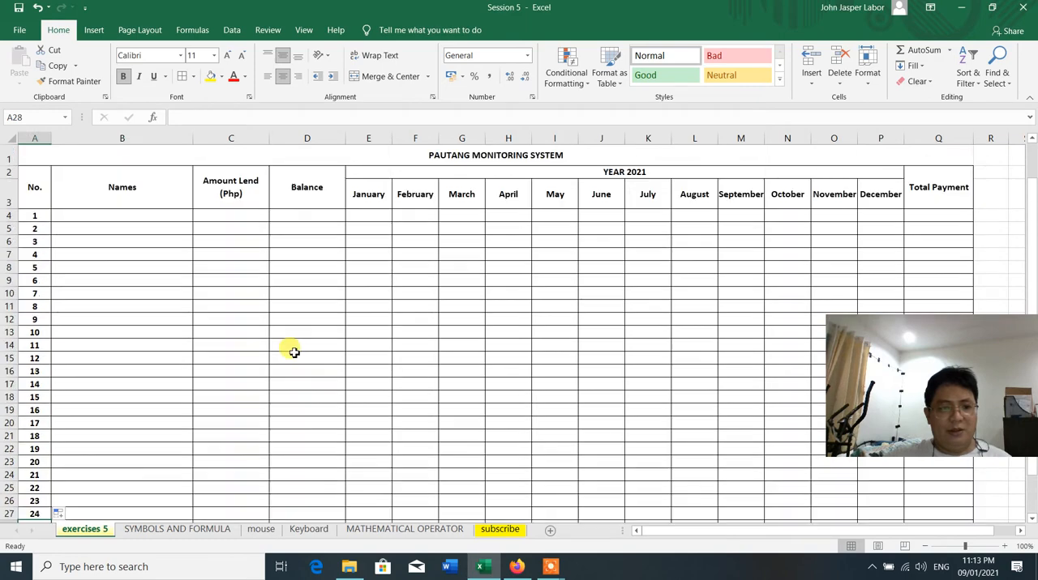
pyautogui.scroll(-4, 267, 348)
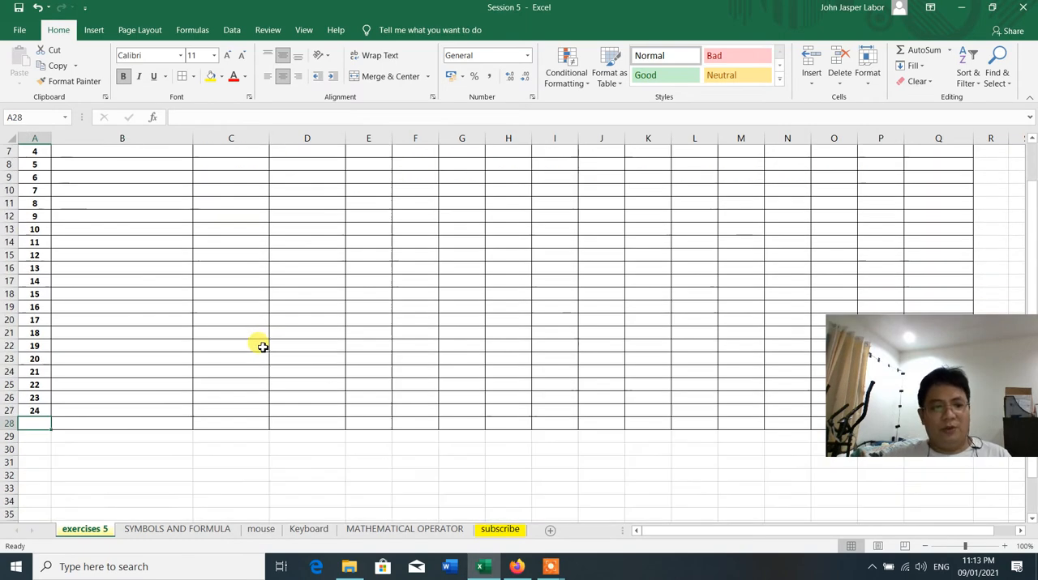
pyautogui.scroll(4, 161, 307)
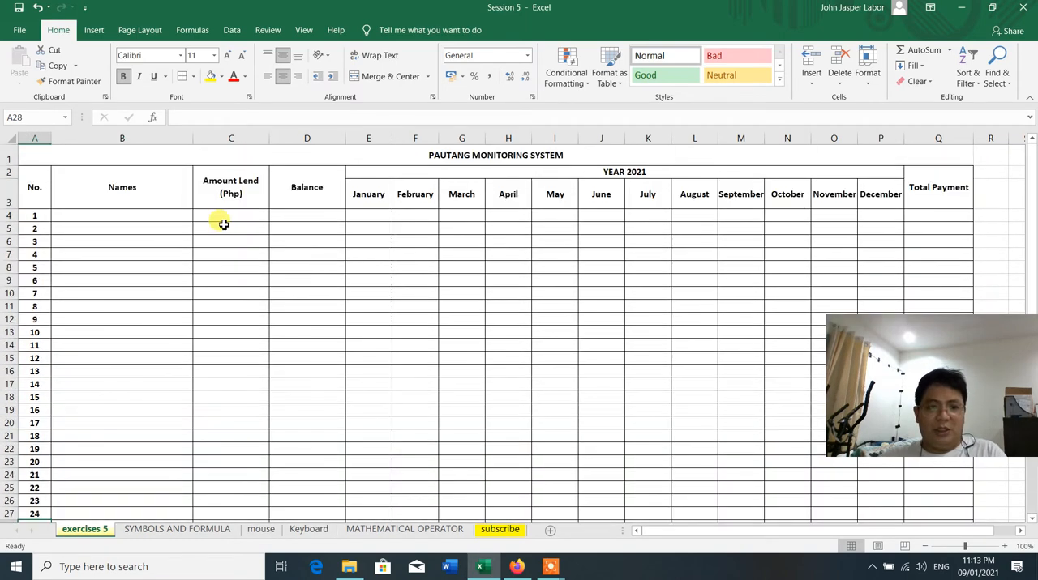
pyautogui.scroll(-3, 221, 379)
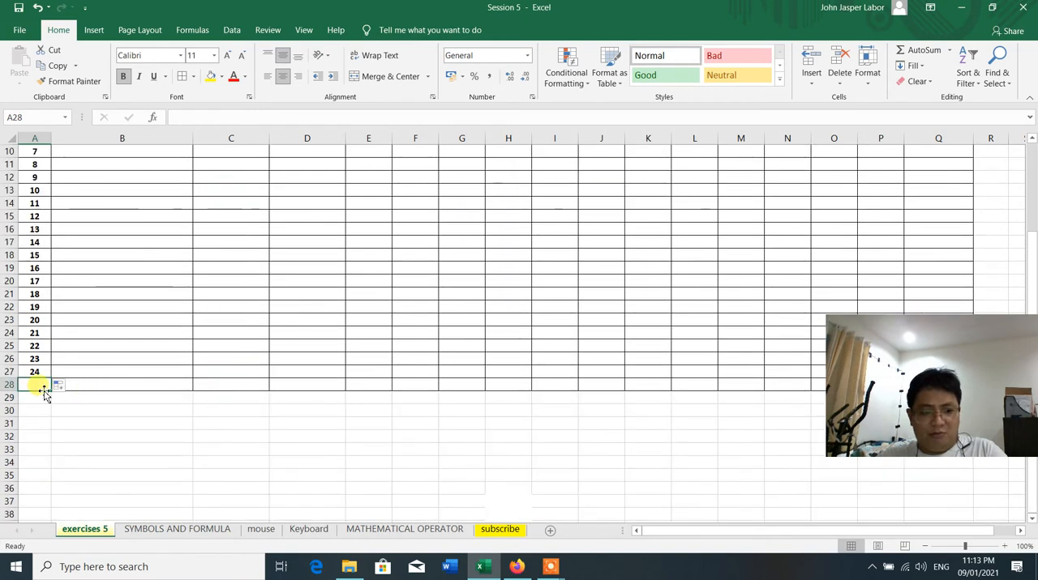
pyautogui.moveTo(219, 388); pyautogui.dragTo(229, 173)
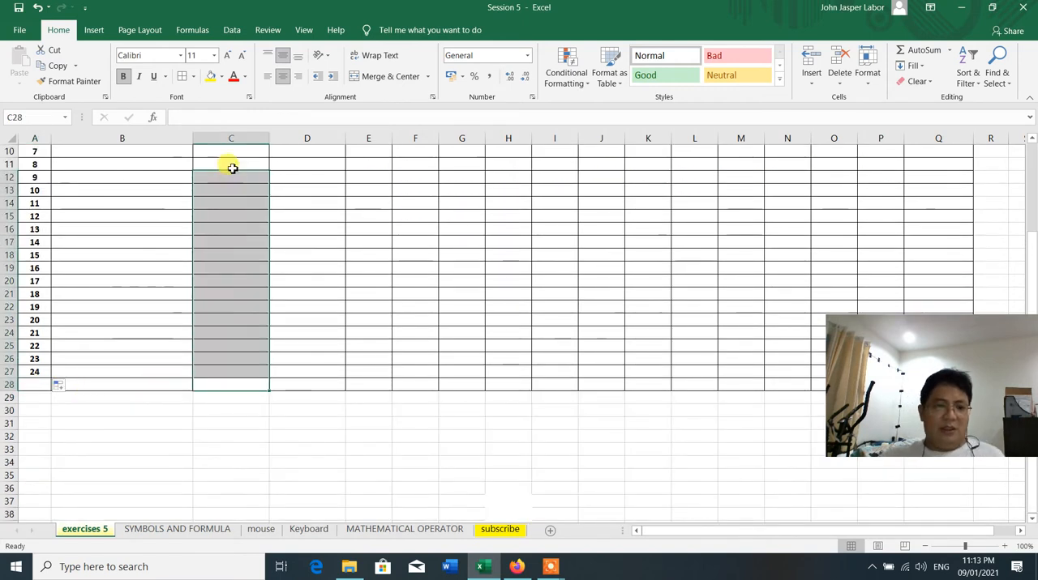
pyautogui.click(231, 166)
pyautogui.scroll(-3, 241, 299)
pyautogui.scroll(4, 241, 298)
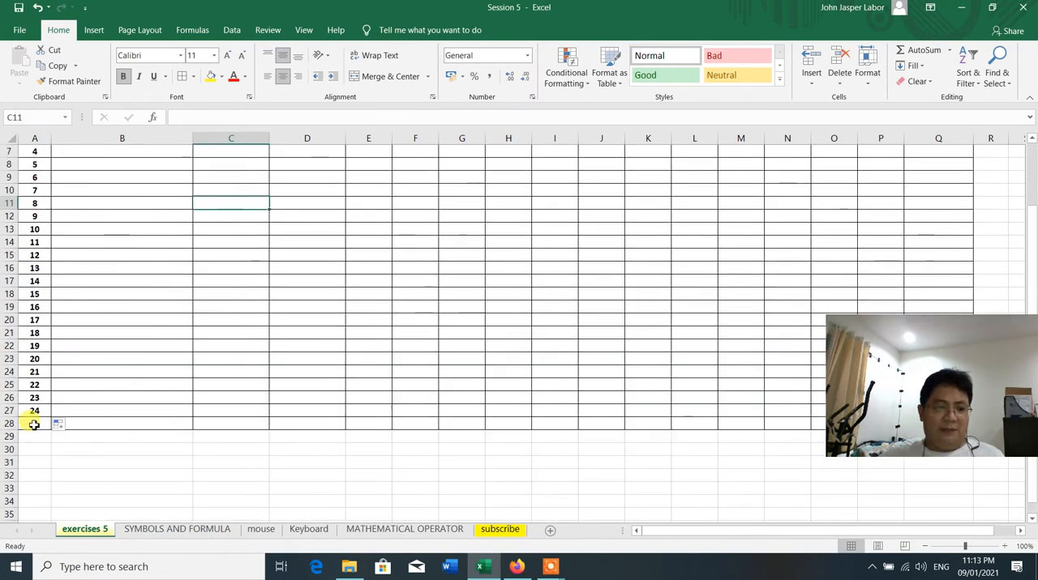
pyautogui.moveTo(35, 421); pyautogui.dragTo(203, 428)
pyautogui.click(286, 369)
pyautogui.scroll(2, 285, 369)
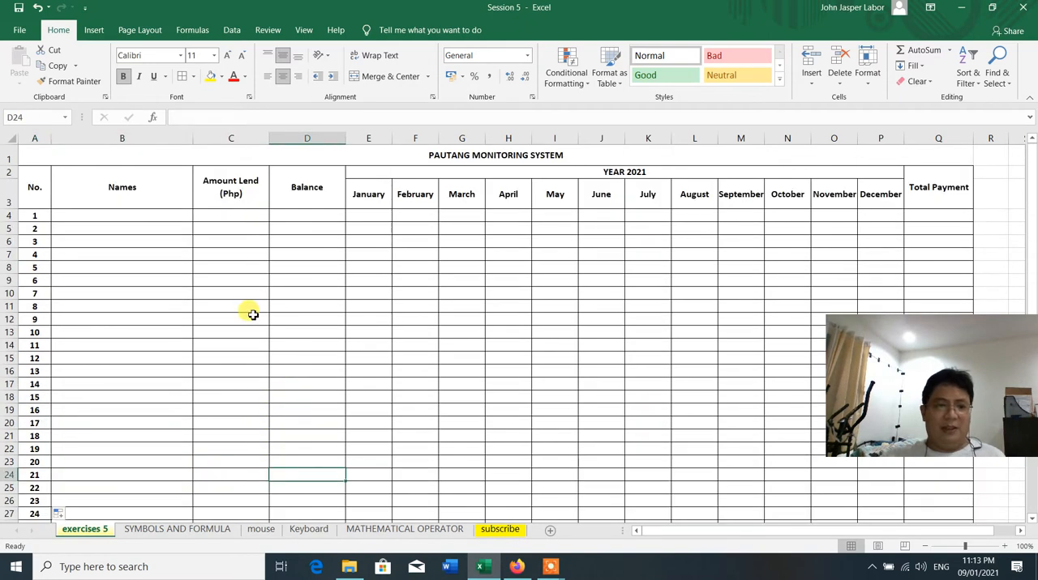
pyautogui.scroll(-5, 251, 313)
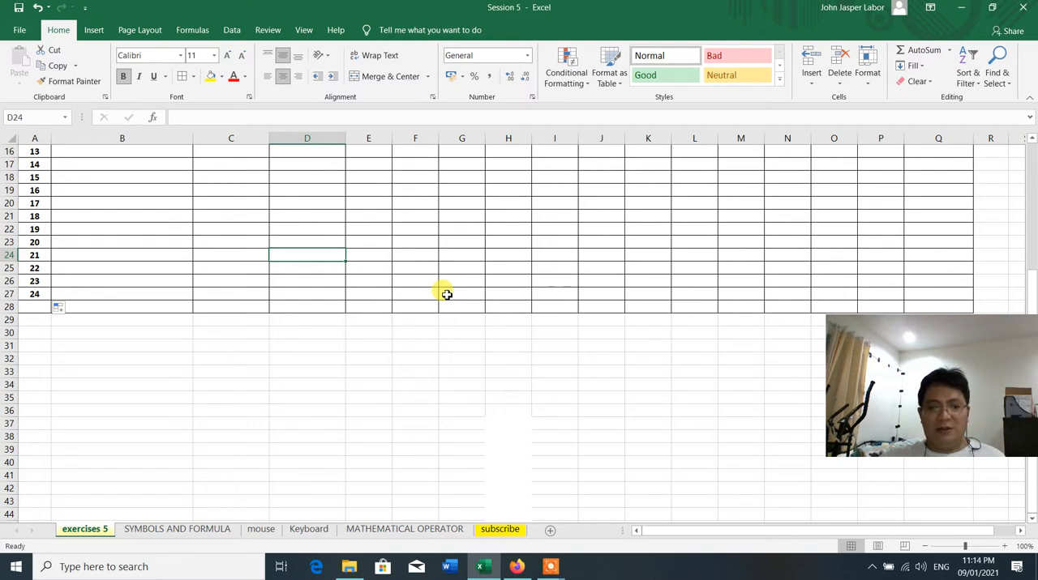
pyautogui.scroll(5, 446, 294)
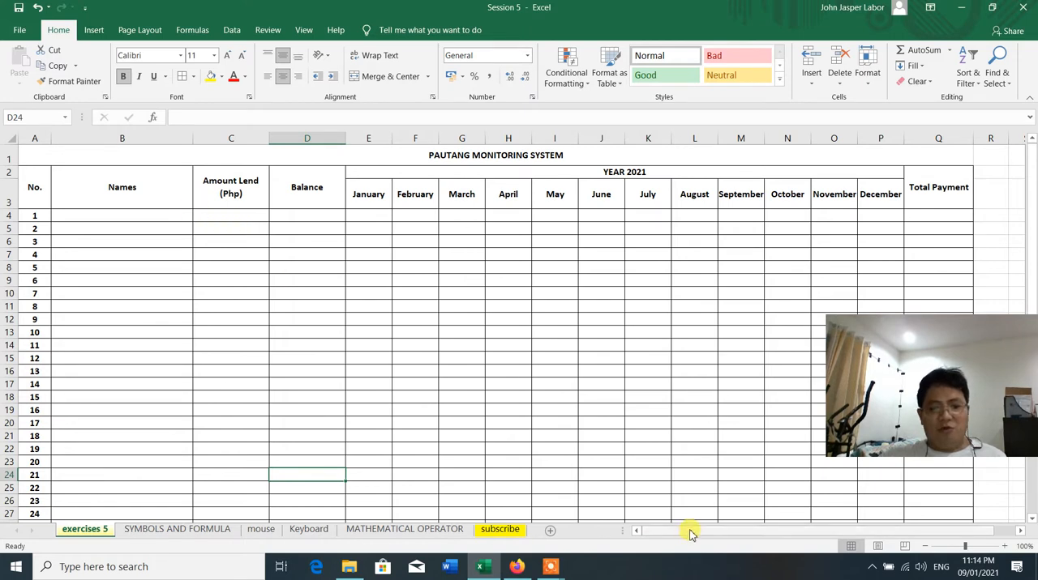
pyautogui.moveTo(689, 530); pyautogui.dragTo(838, 511)
pyautogui.click(752, 488)
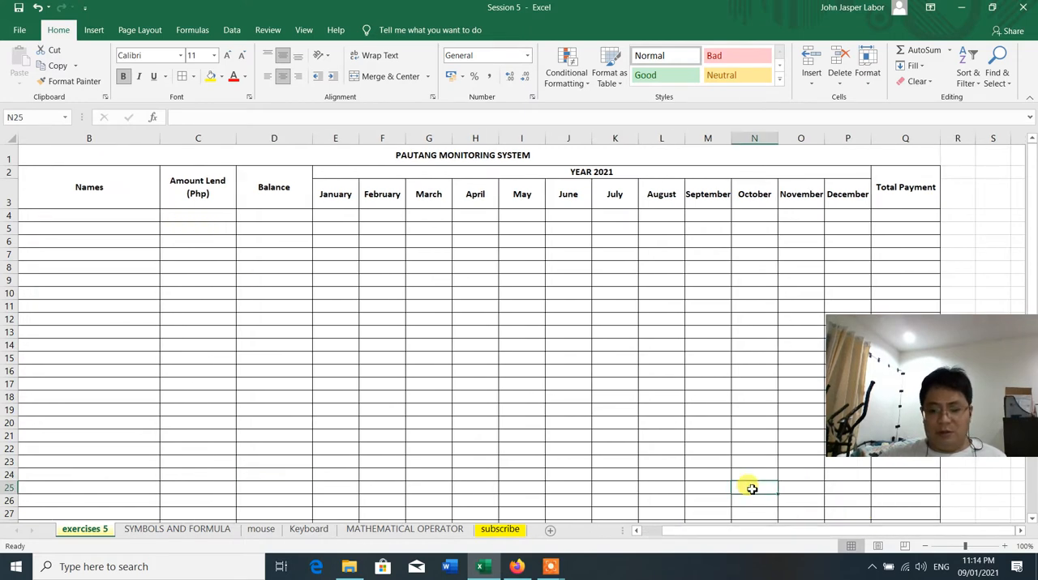
# Review the table across to the empty columns past Total Payment, then its header row and the Names column
pyautogui.press('Right')
pyautogui.press('Right')
pyautogui.press('Right')
pyautogui.press('Right')
pyautogui.press('Right')
pyautogui.press('Right')
pyautogui.press('Right')
pyautogui.press('Right')
pyautogui.press('Right')
pyautogui.press('Right')
pyautogui.press('Right')
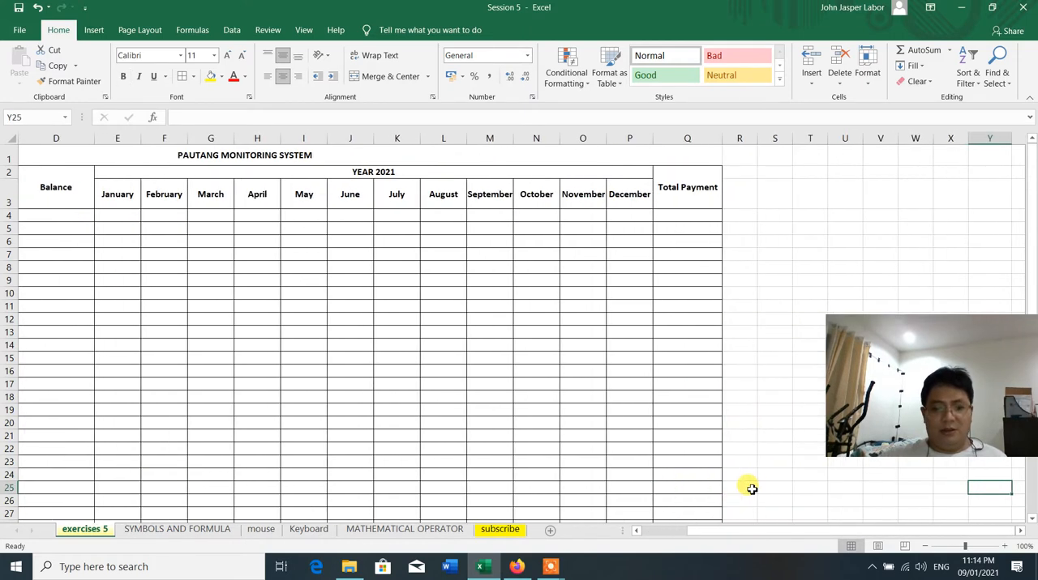
pyautogui.press('Left')
pyautogui.press('Left')
pyautogui.press('Left')
pyautogui.press('Left')
pyautogui.press('Left')
pyautogui.press('Left')
pyautogui.press('Left')
pyautogui.press('Left')
pyautogui.press('Left')
pyautogui.press('Left')
pyautogui.press('Left')
pyautogui.press('Left')
pyautogui.press('Left')
pyautogui.press('Left')
pyautogui.press('Left')
pyautogui.press('Left')
pyautogui.press('Left')
pyautogui.press('Left')
pyautogui.press('Left')
pyautogui.press('Left')
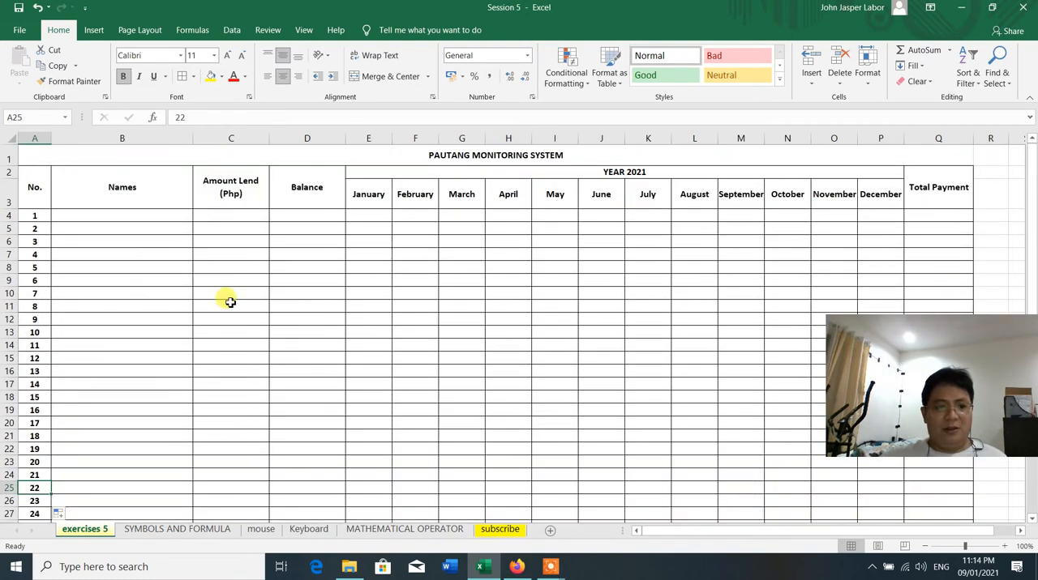
pyautogui.click(209, 214)
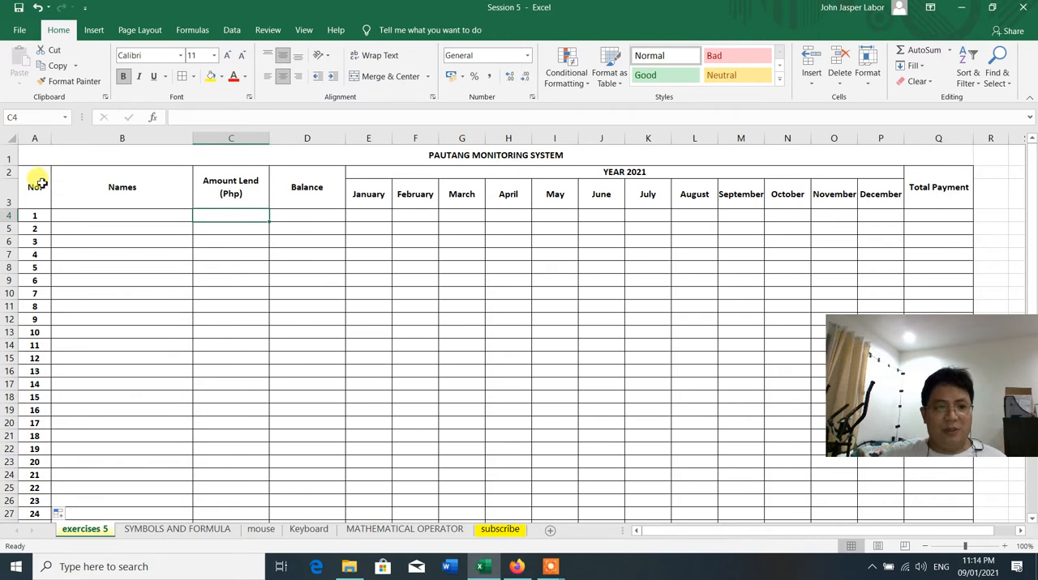
pyautogui.moveTo(40, 184); pyautogui.dragTo(929, 195)
pyautogui.click(215, 188)
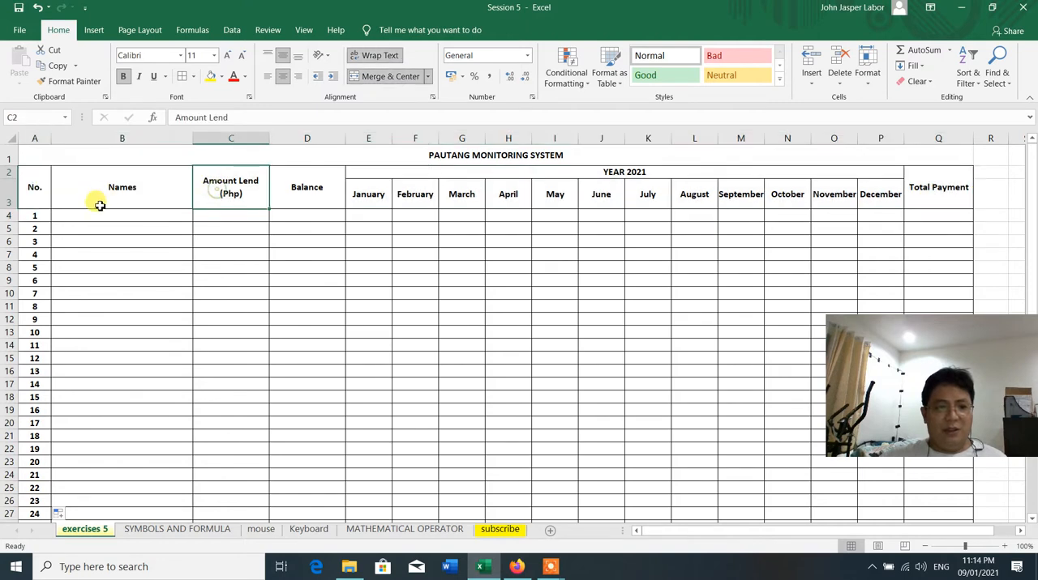
pyautogui.moveTo(103, 215); pyautogui.dragTo(108, 470)
pyautogui.click(244, 227)
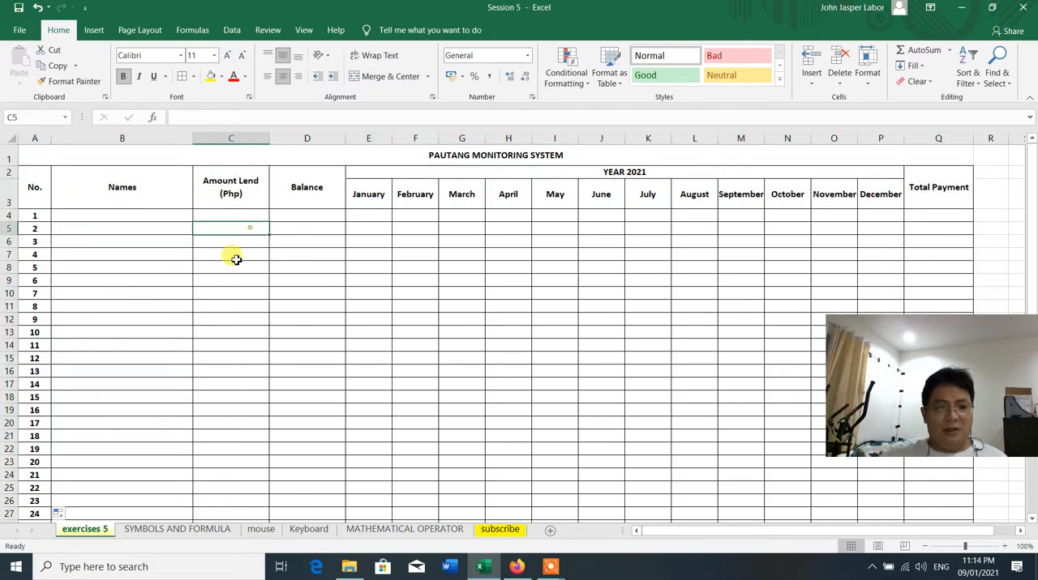
# Freeze panes at cell C4 so that rows 1 to 3 and the No. and Names columns stay fixed
pyautogui.click(220, 215)
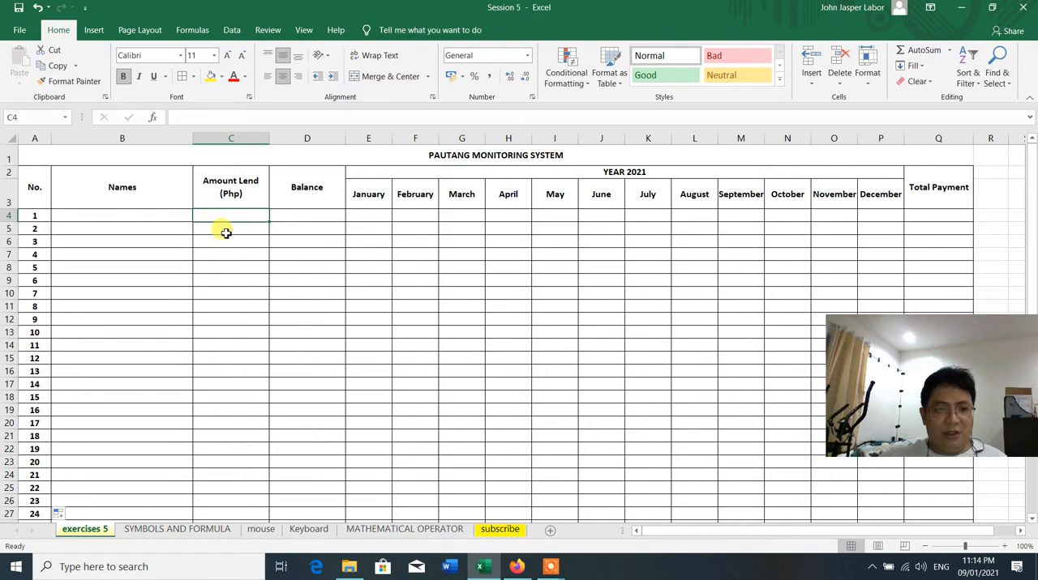
pyautogui.click(225, 233)
pyautogui.click(228, 217)
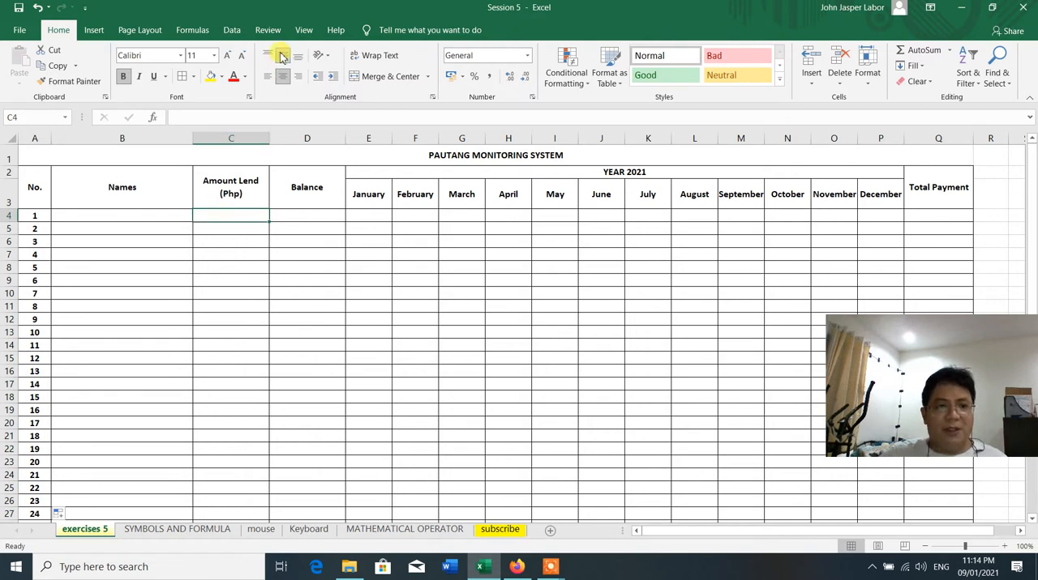
pyautogui.click(304, 30)
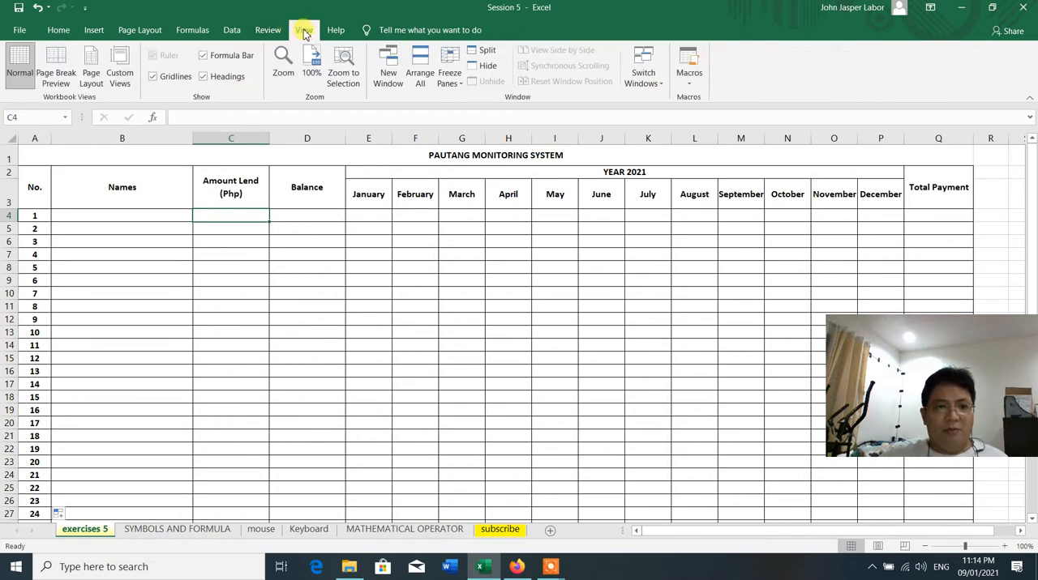
pyautogui.click(57, 33)
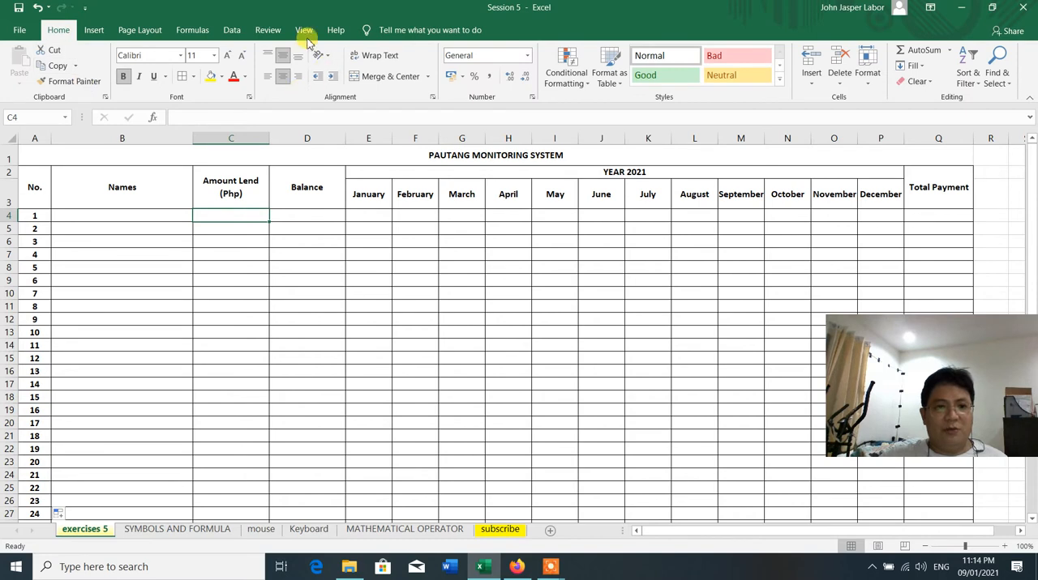
pyautogui.click(305, 31)
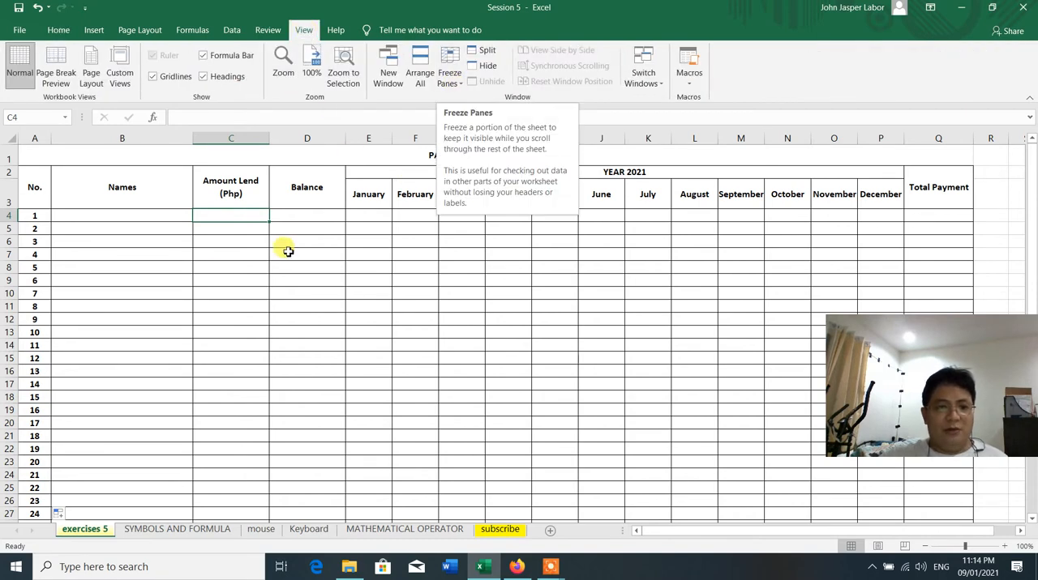
pyautogui.click(245, 250)
pyautogui.click(243, 217)
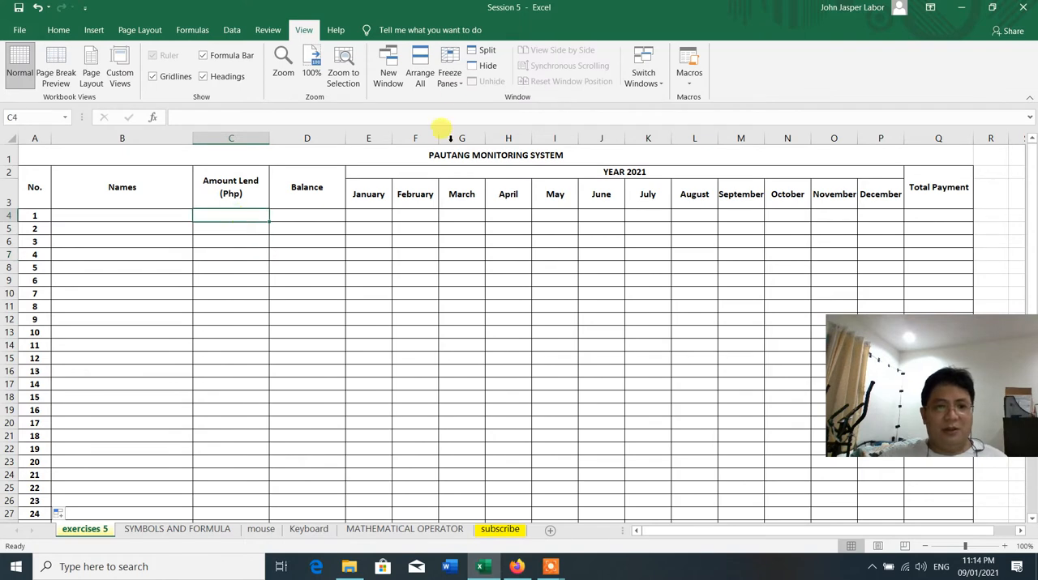
pyautogui.click(446, 78)
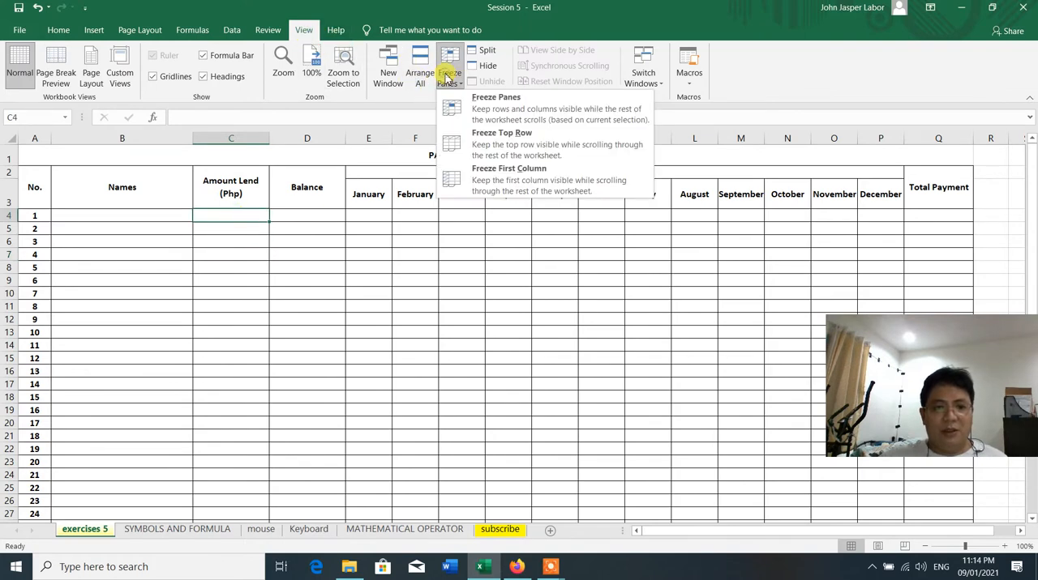
pyautogui.click(521, 104)
# Check the frozen title, headers, No. and Names columns by viewing the table down its rows and across its columns
pyautogui.click(438, 238)
pyautogui.scroll(-10, 290, 318)
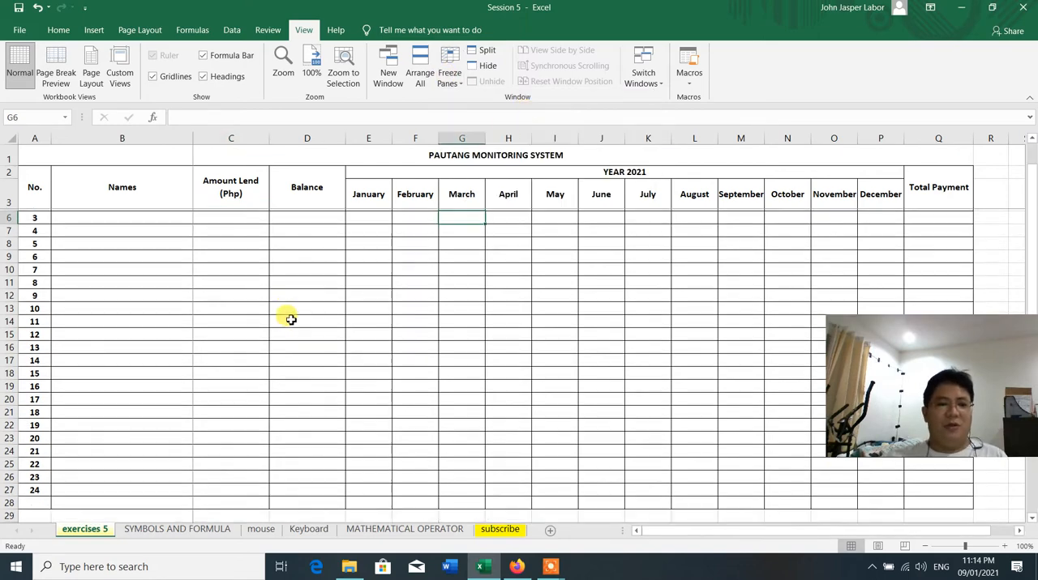
pyautogui.scroll(7, 290, 319)
pyautogui.scroll(3, 290, 319)
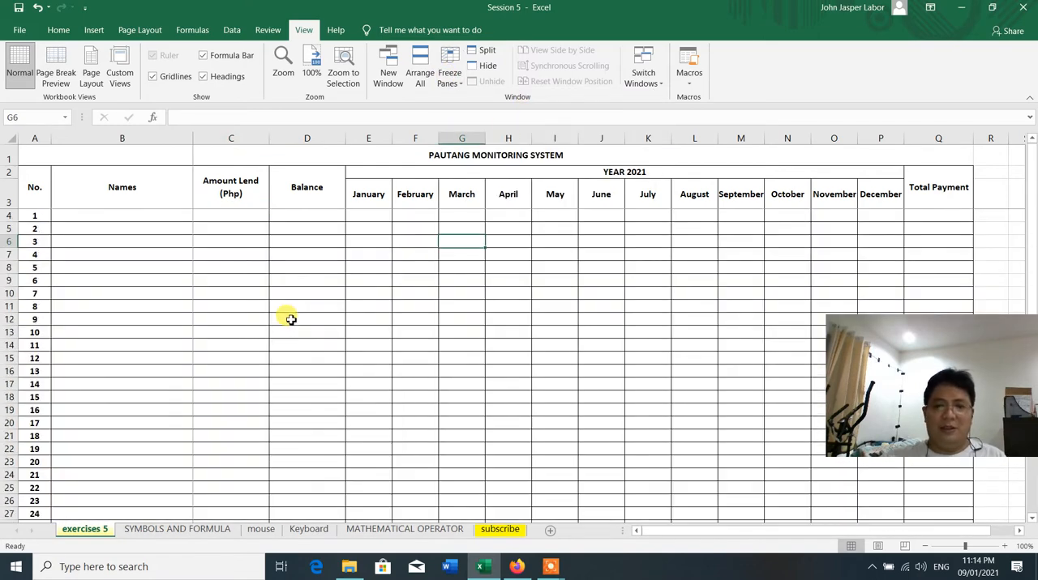
pyautogui.scroll(-3, 291, 318)
pyautogui.scroll(2, 291, 319)
pyautogui.click(518, 320)
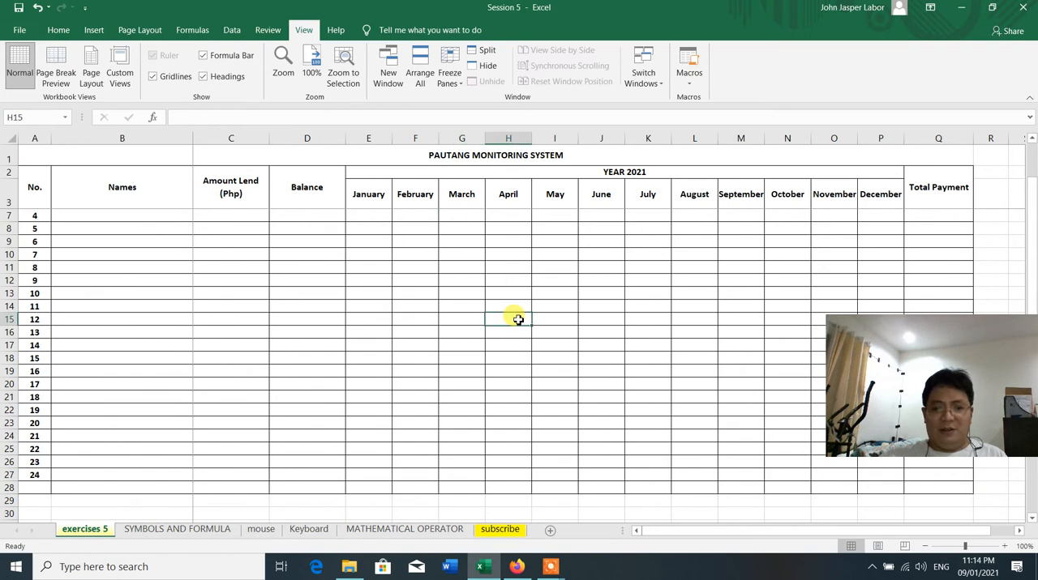
pyautogui.press('Right')
pyautogui.press('Right')
pyautogui.press('Right')
pyautogui.press('Right')
pyautogui.press('Right')
pyautogui.press('Right')
pyautogui.press('Right')
pyautogui.press('Right')
pyautogui.press('Right')
pyautogui.press('Right')
pyautogui.press('Right')
pyautogui.press('Right')
pyautogui.press('Right')
pyautogui.press('Right')
pyautogui.press('Right')
pyautogui.press('Right')
pyautogui.press('Right')
pyautogui.press('Right')
pyautogui.press('Right')
pyautogui.press('Right')
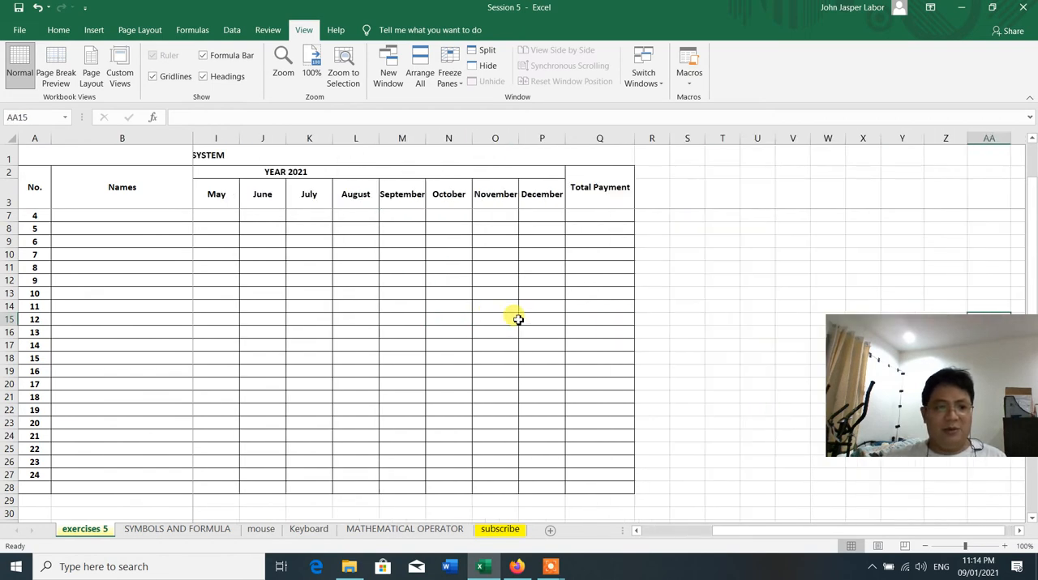
pyautogui.press('Right')
pyautogui.press('Right')
pyautogui.press('Right')
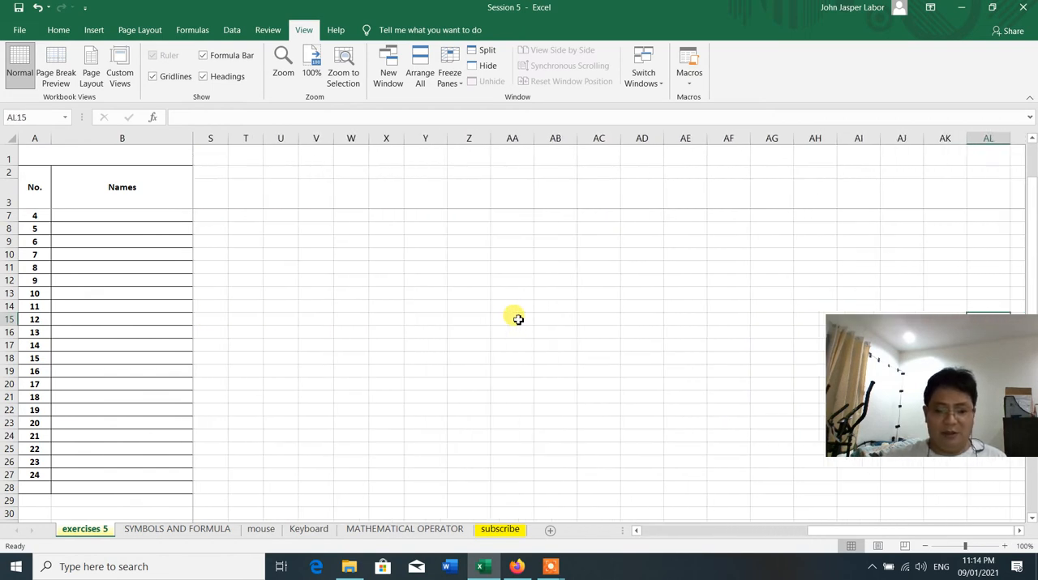
pyautogui.press('Left')
pyautogui.press('Left')
pyautogui.press('Left')
pyautogui.press('Left')
pyautogui.press('Left')
pyautogui.press('Left')
pyautogui.press('Left')
pyautogui.press('Left')
pyautogui.press('Left')
pyautogui.press('Left')
pyautogui.press('Left')
pyautogui.press('Left')
pyautogui.press('Left')
pyautogui.press('Left')
pyautogui.press('Left')
pyautogui.press('Left')
pyautogui.press('Left')
pyautogui.press('Left')
pyautogui.press('Left')
pyautogui.press('Left')
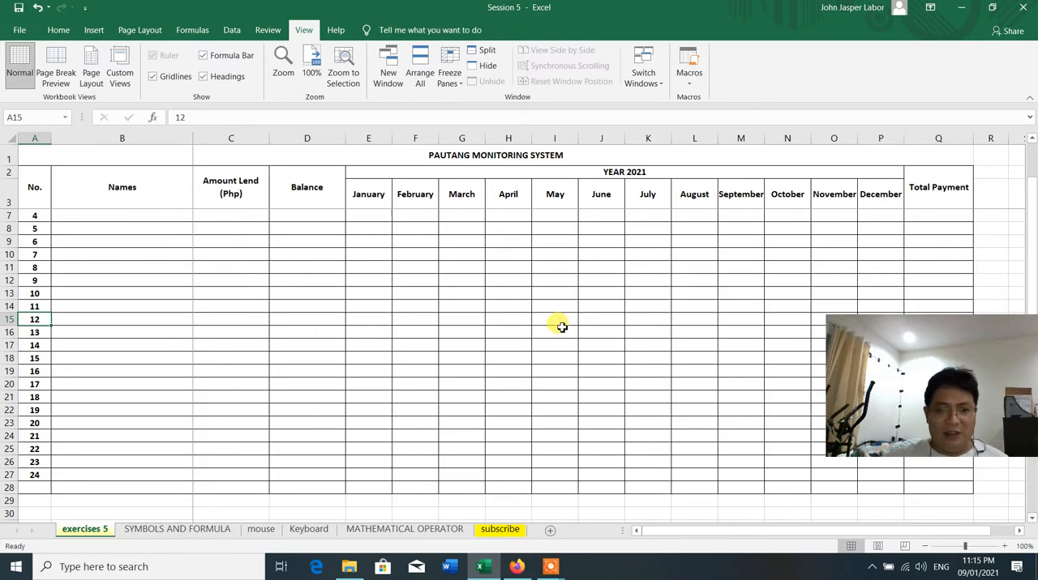
# Merge and center cells A28 to C28 below number 24 and enter the label "Total"
pyautogui.scroll(-3, 460, 354)
pyautogui.scroll(2, 462, 358)
pyautogui.scroll(-2, 462, 358)
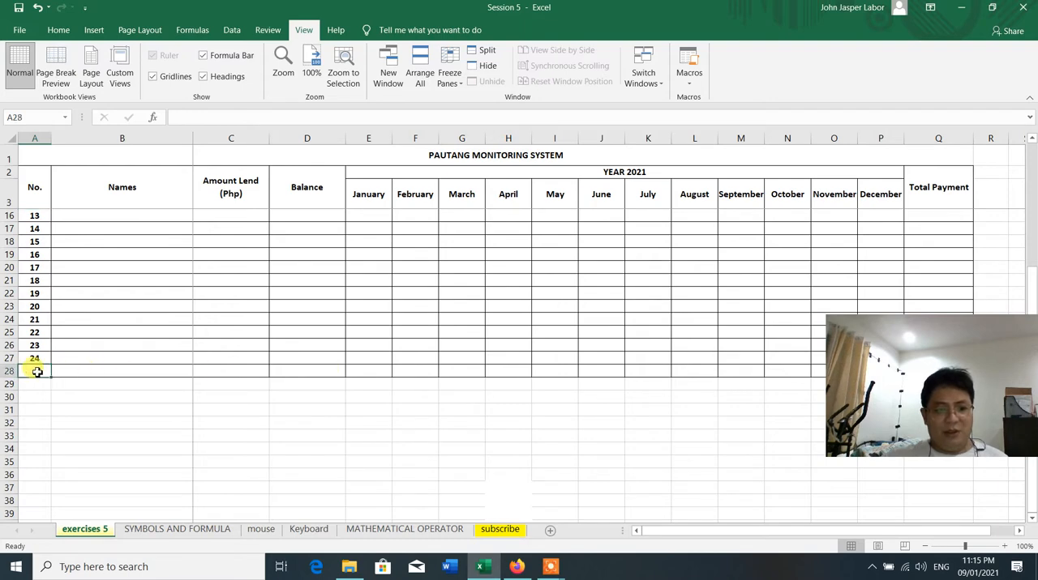
pyautogui.moveTo(38, 372); pyautogui.dragTo(241, 371)
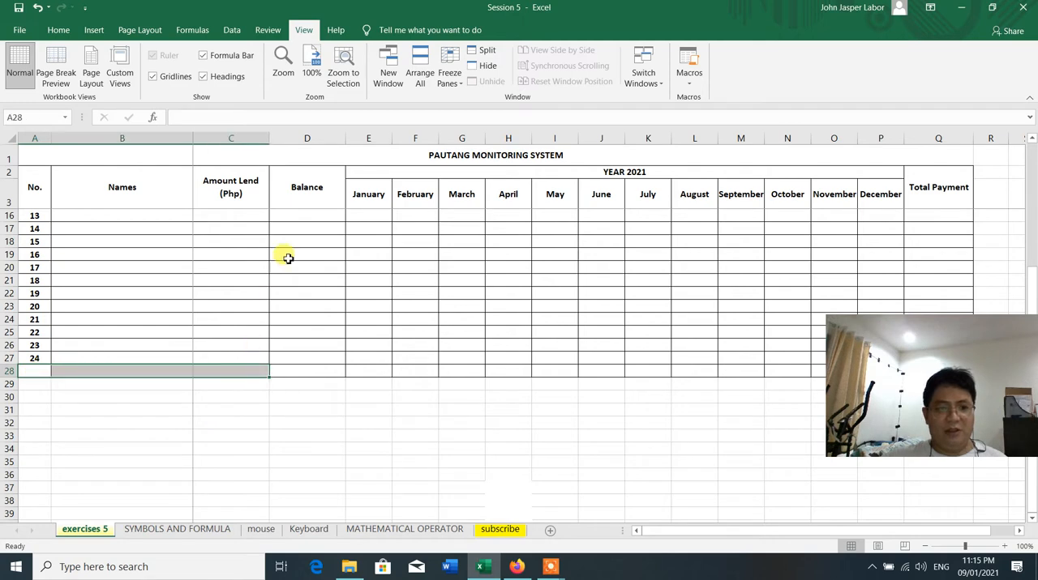
pyautogui.click(59, 30)
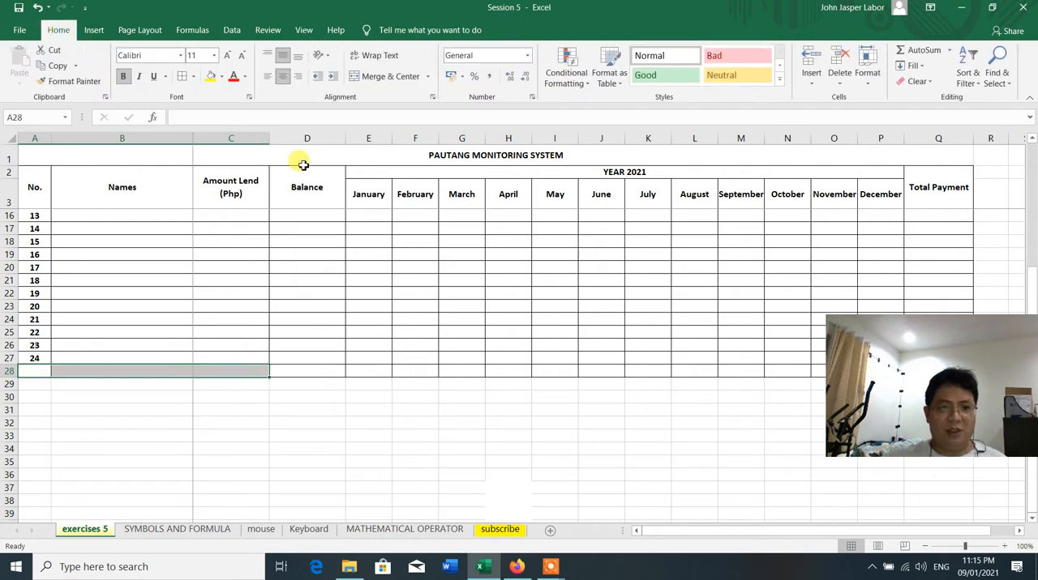
pyautogui.click(382, 75)
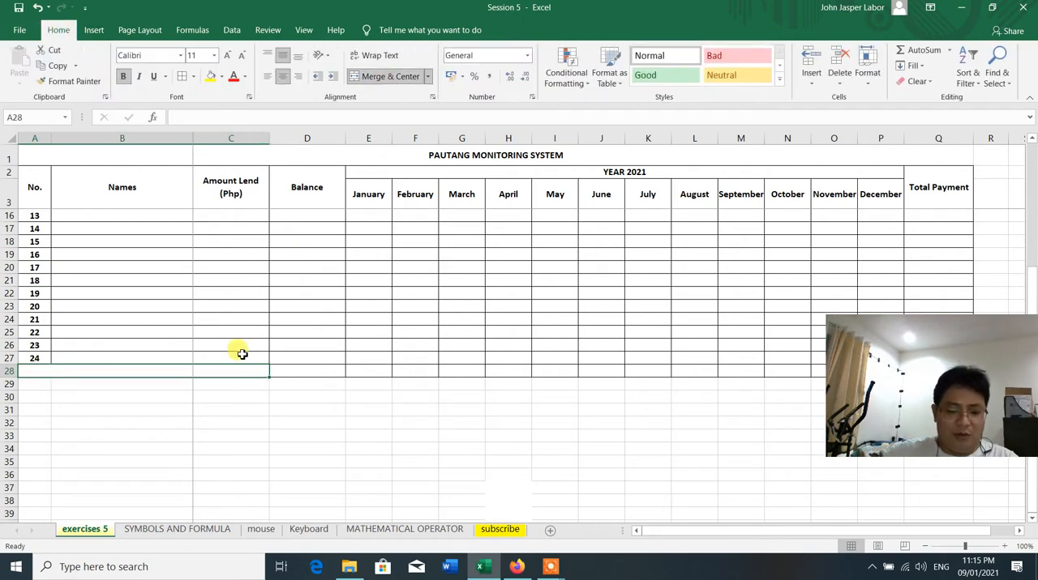
pyautogui.write('t')
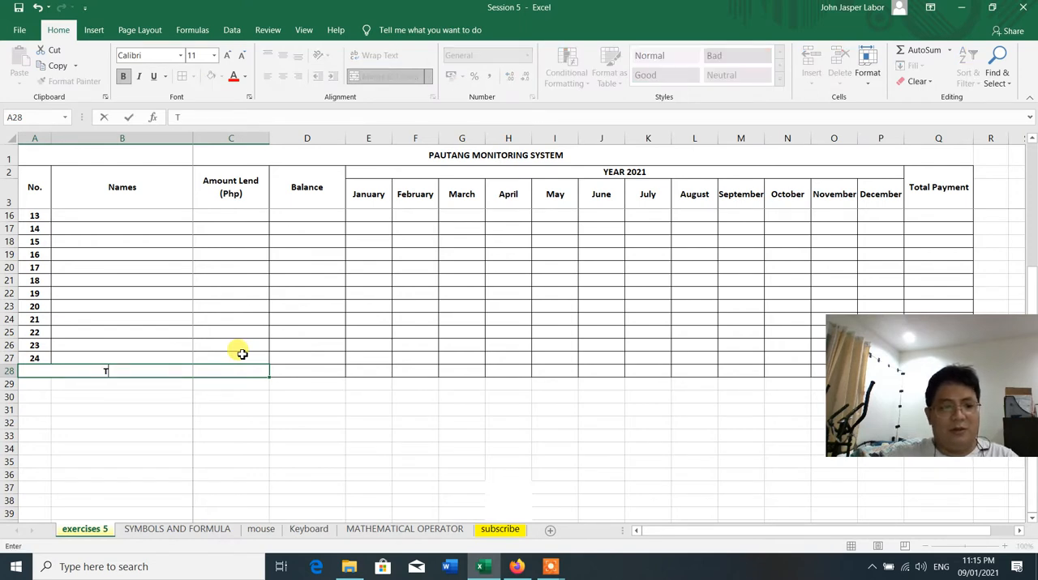
pyautogui.write('otal')
pyautogui.click(254, 463)
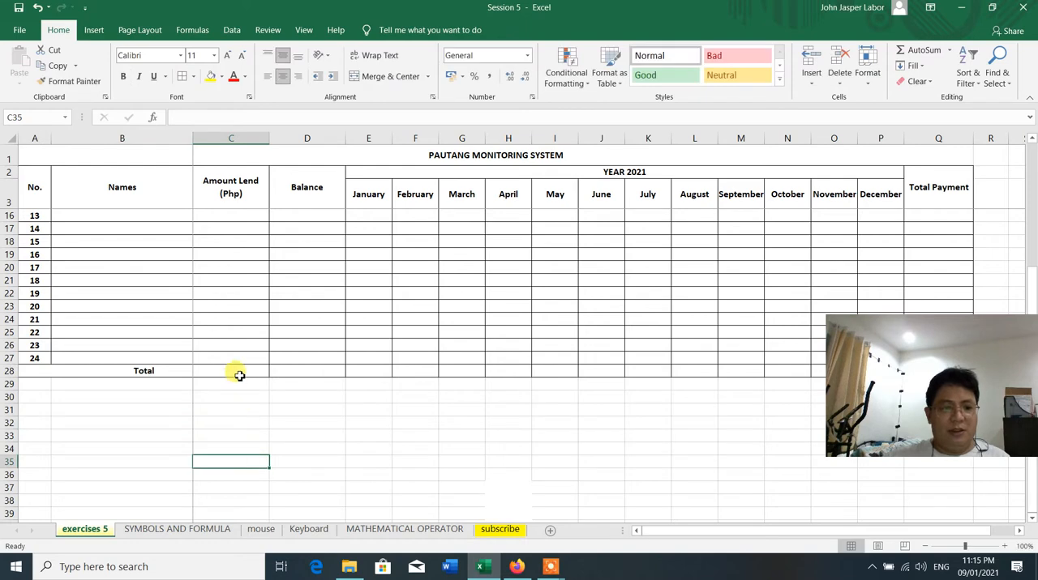
# Right-align the Total label in the merged row 28 cell and look over the table
pyautogui.click(240, 372)
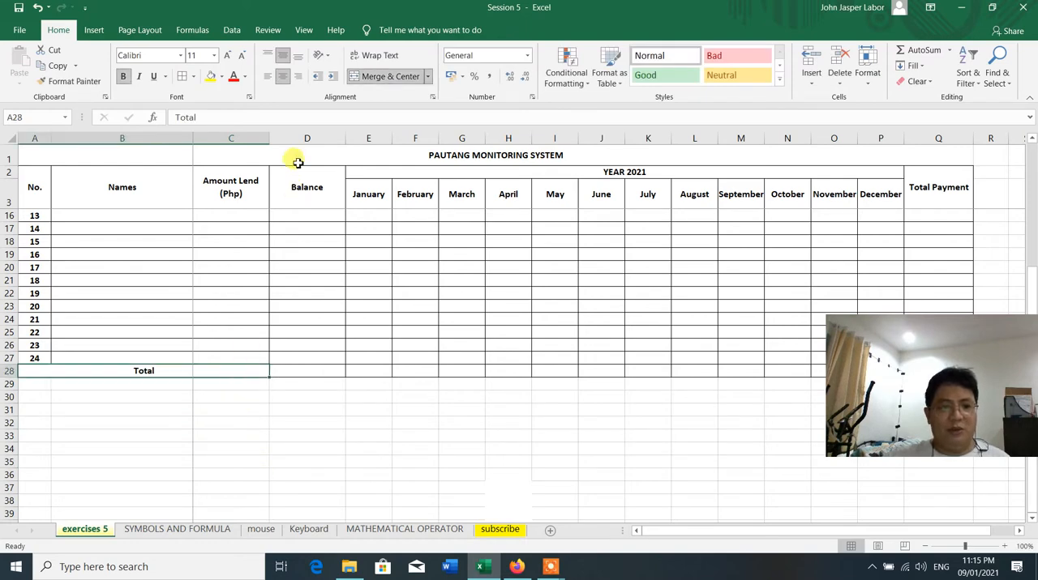
pyautogui.click(299, 77)
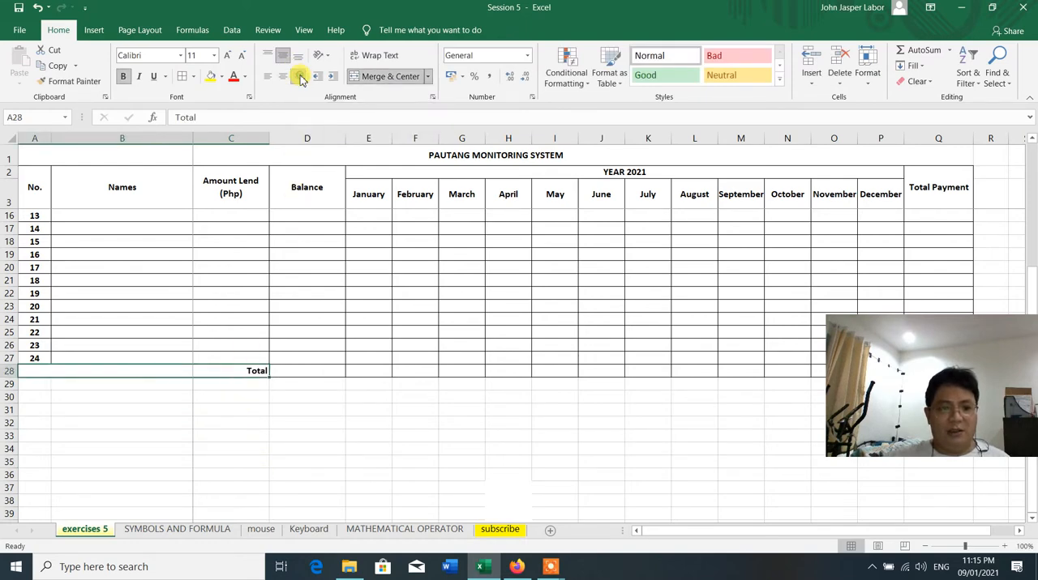
pyautogui.scroll(4, 306, 444)
pyautogui.scroll(-3, 307, 443)
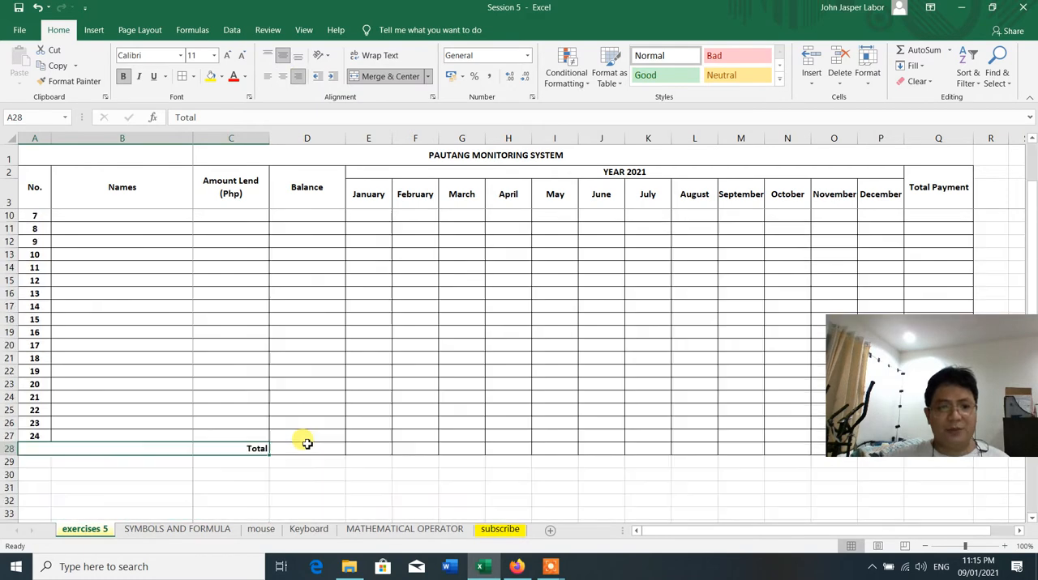
pyautogui.scroll(3, 306, 443)
pyautogui.scroll(-6, 307, 444)
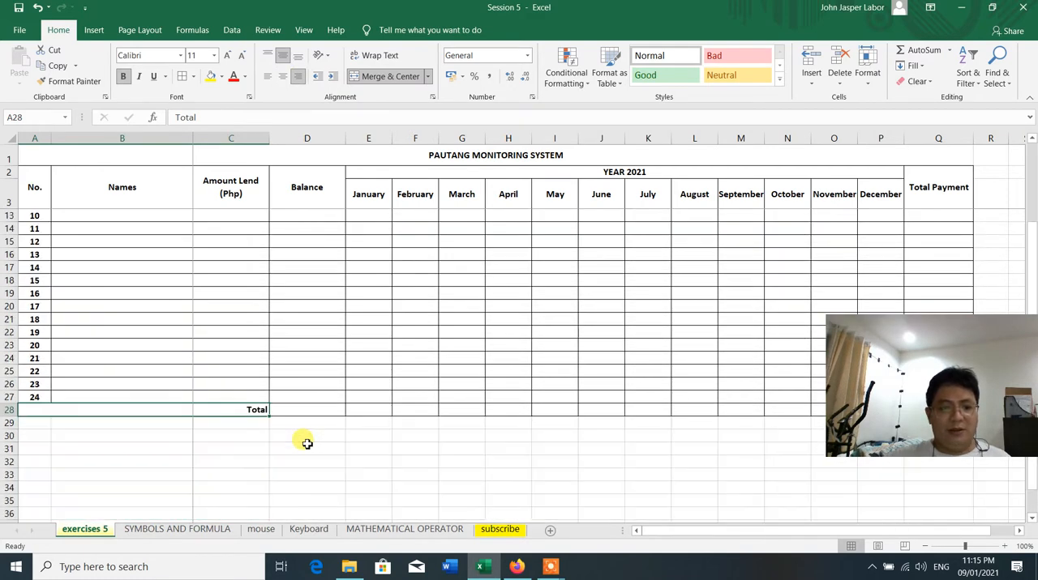
pyautogui.scroll(6, 306, 444)
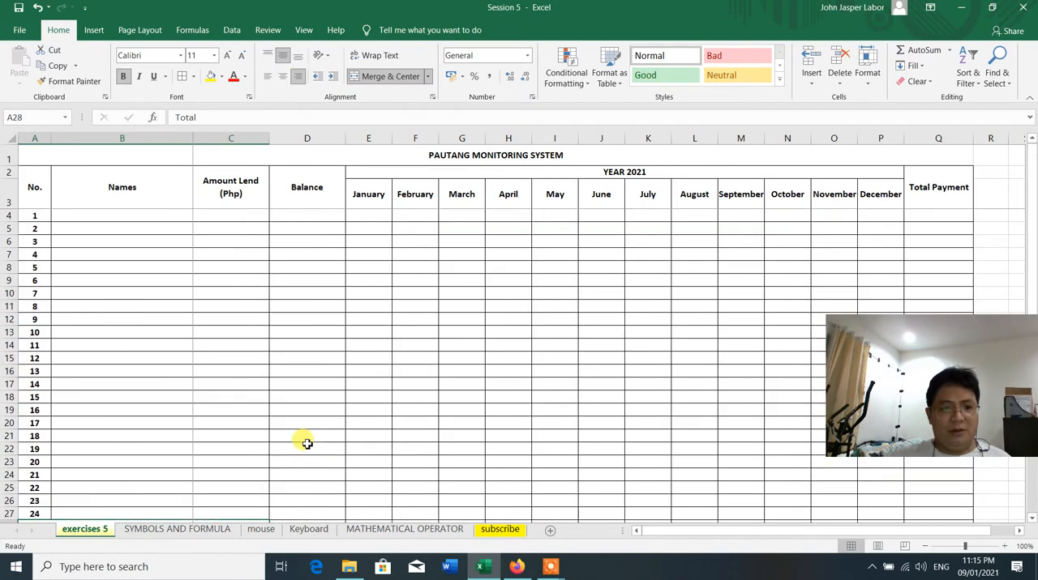
pyautogui.scroll(-3, 306, 443)
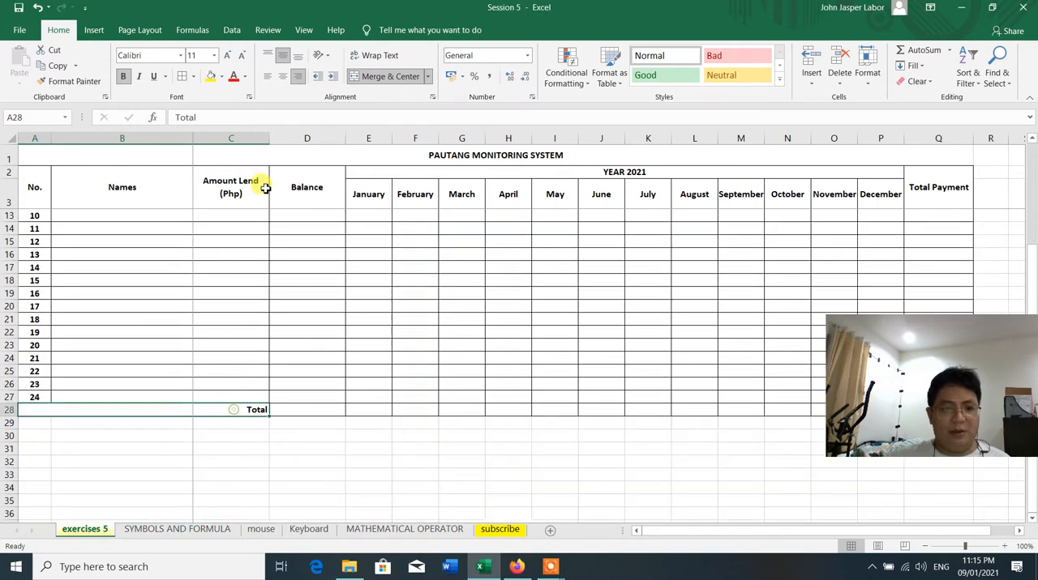
# Unmerge the Total cell in row 28, and merge and center it across A28 to B28 only
pyautogui.click(375, 79)
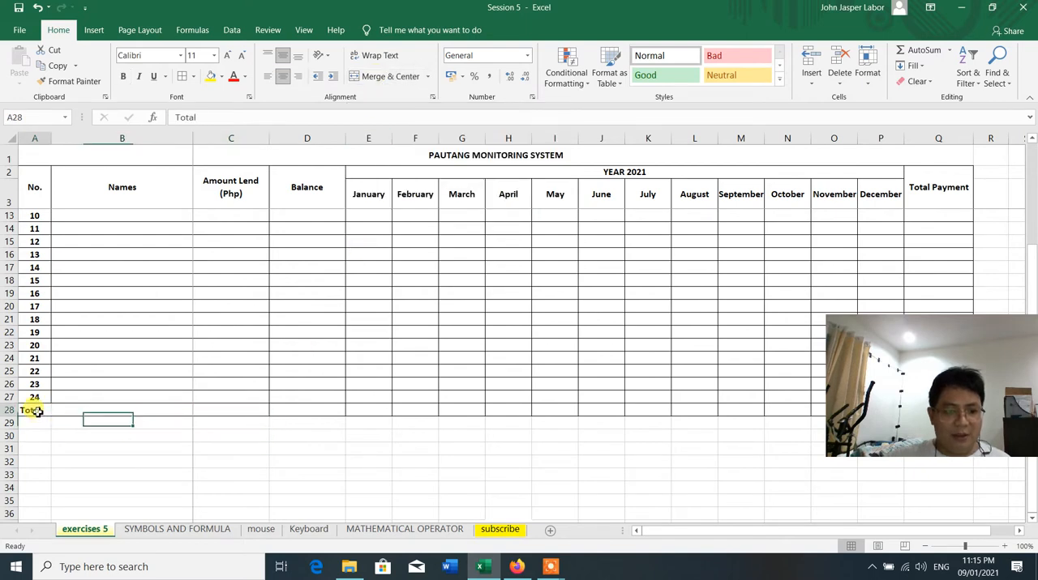
pyautogui.moveTo(37, 412); pyautogui.dragTo(157, 410)
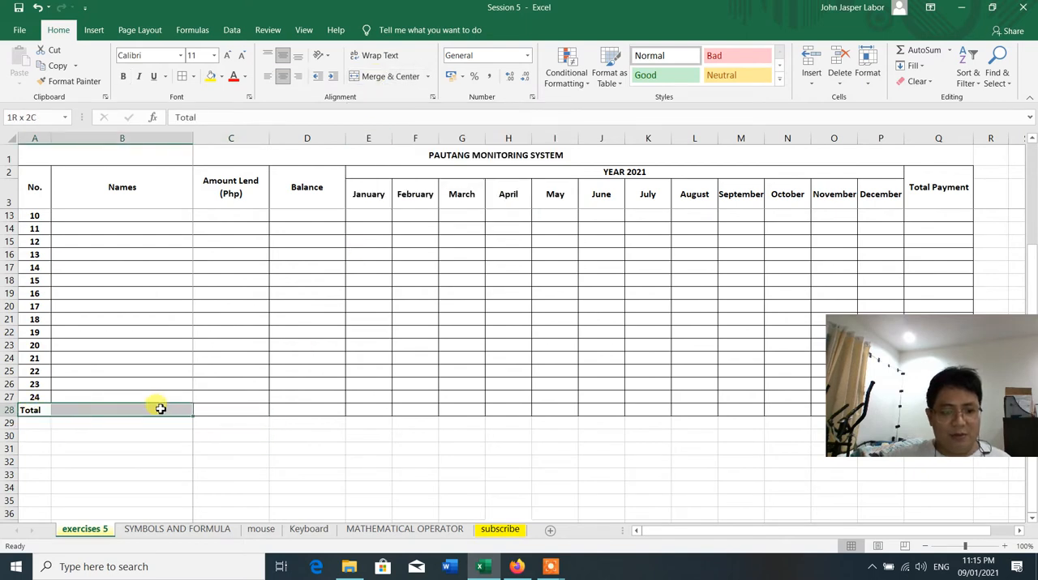
pyautogui.click(375, 79)
pyautogui.click(208, 485)
# Check the Total row's separate cells under Amount Lend and Balance
pyautogui.click(225, 407)
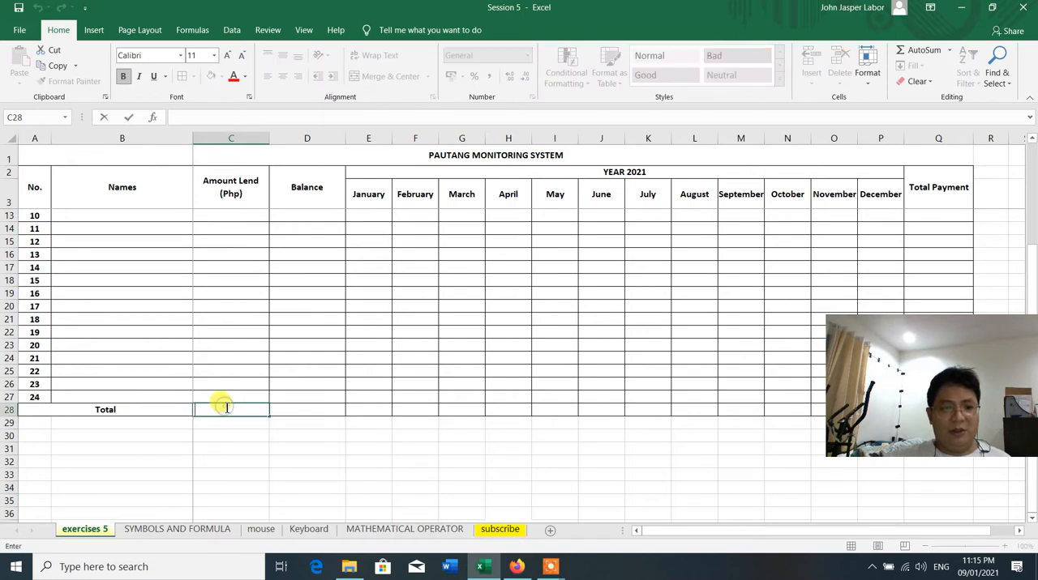
pyautogui.click(248, 317)
pyautogui.click(313, 410)
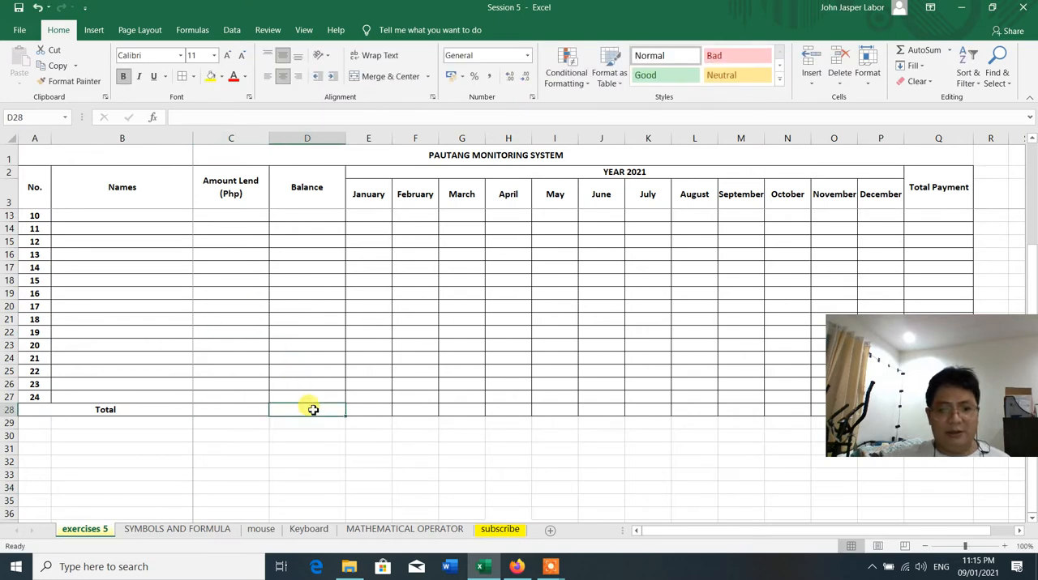
pyautogui.click(261, 457)
pyautogui.scroll(3, 261, 457)
pyautogui.scroll(-4, 261, 458)
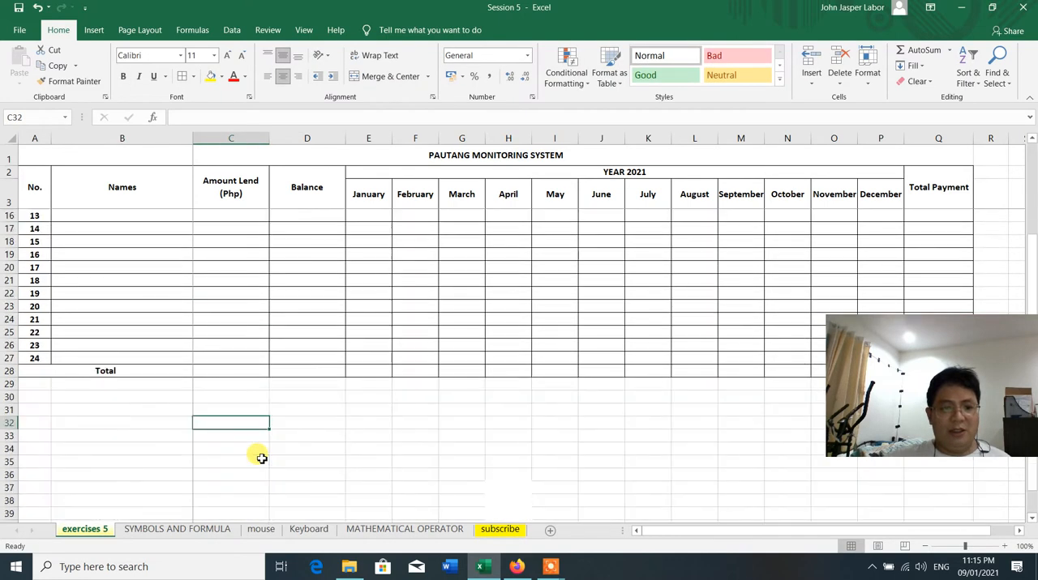
# Enter a SUM formula over C4:C27 in the Total row under Amount Lend (Php)
pyautogui.scroll(-1, 241, 370)
pyautogui.scroll(1, 241, 370)
pyautogui.click(236, 371)
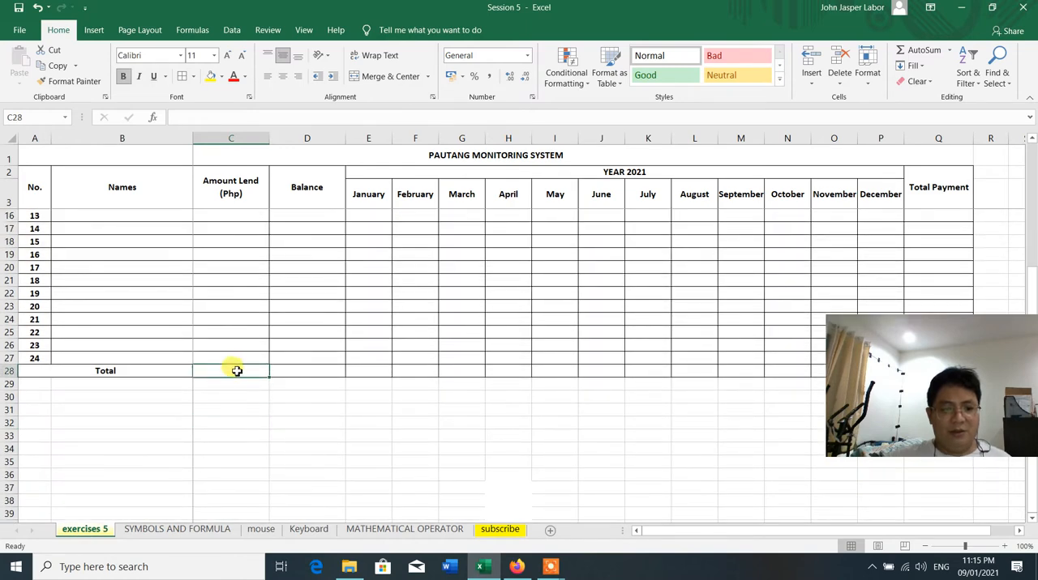
pyautogui.write('=')
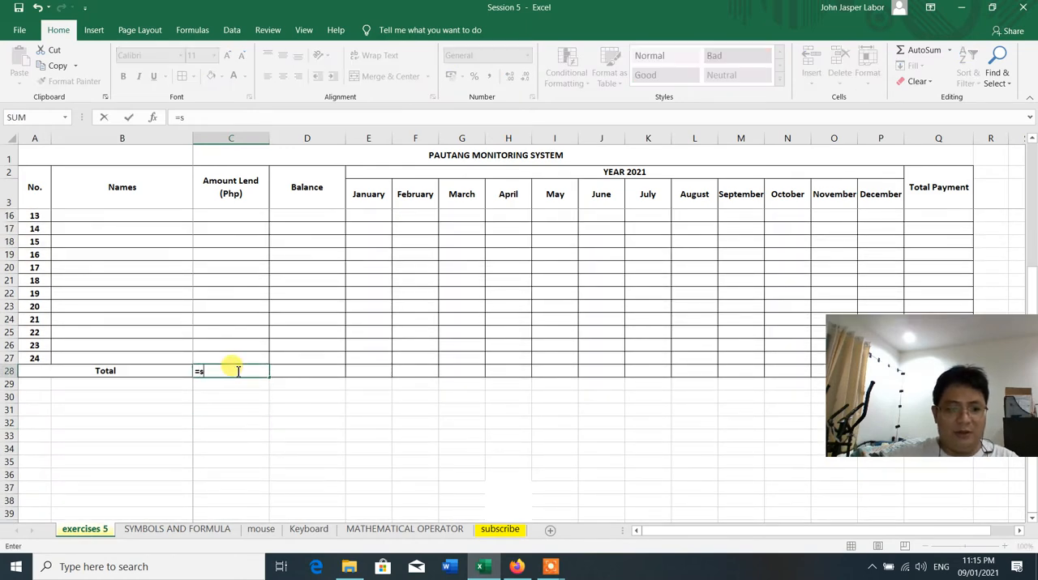
pyautogui.write('sum(')
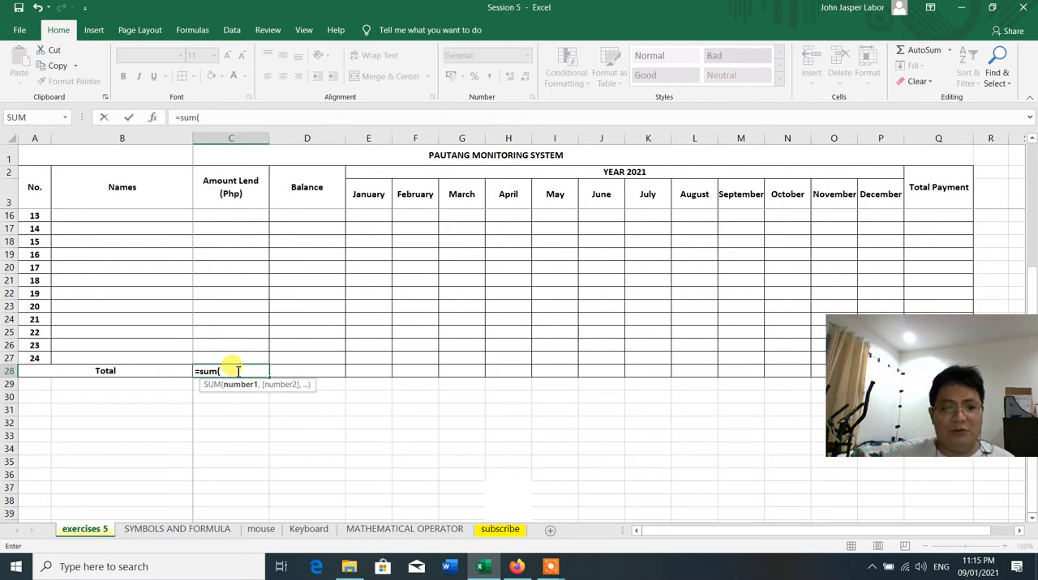
pyautogui.scroll(4, 236, 371)
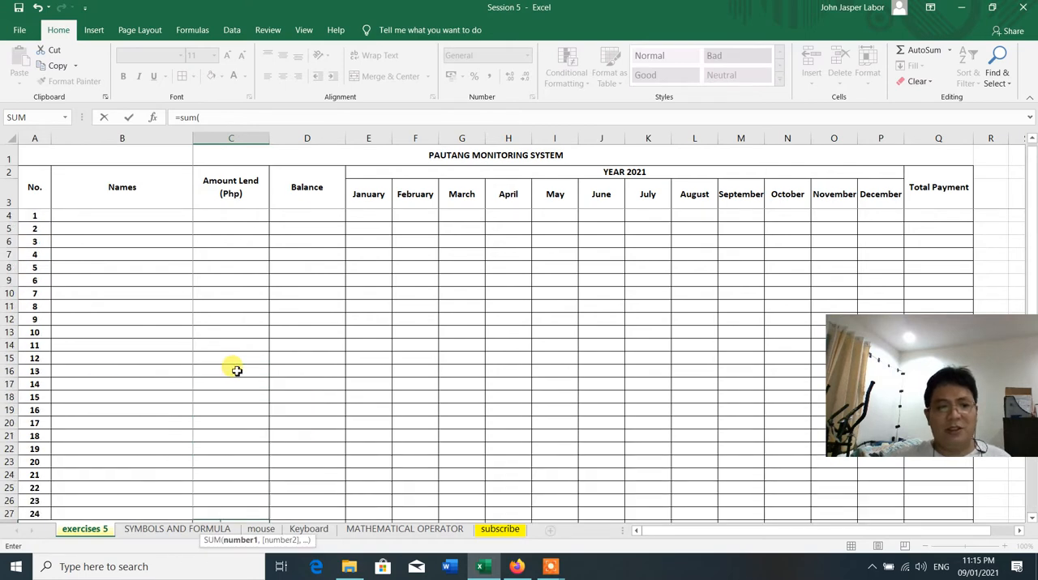
pyautogui.click(238, 214)
pyautogui.moveTo(244, 378); pyautogui.dragTo(239, 436)
pyautogui.write(')')
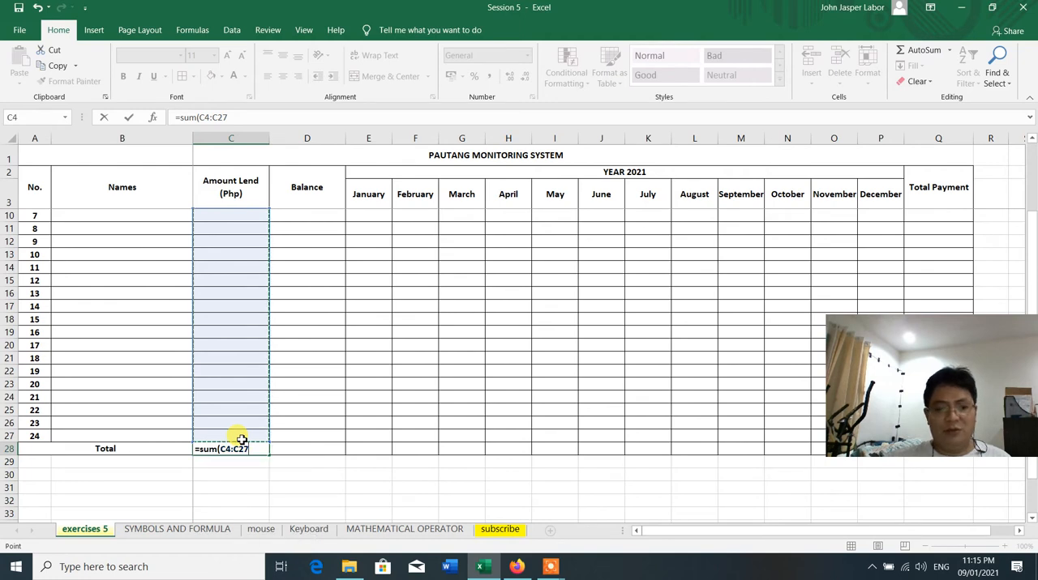
pyautogui.press('Return')
# Enter a SUM formula over D4:D27 in the Total row under Balance
pyautogui.click(313, 450)
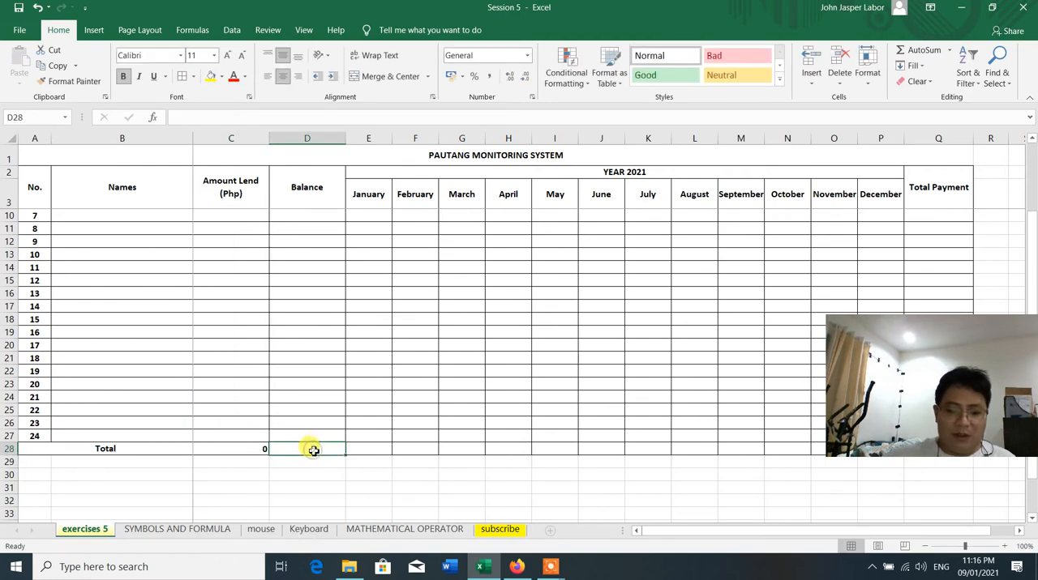
pyautogui.write('=sum')
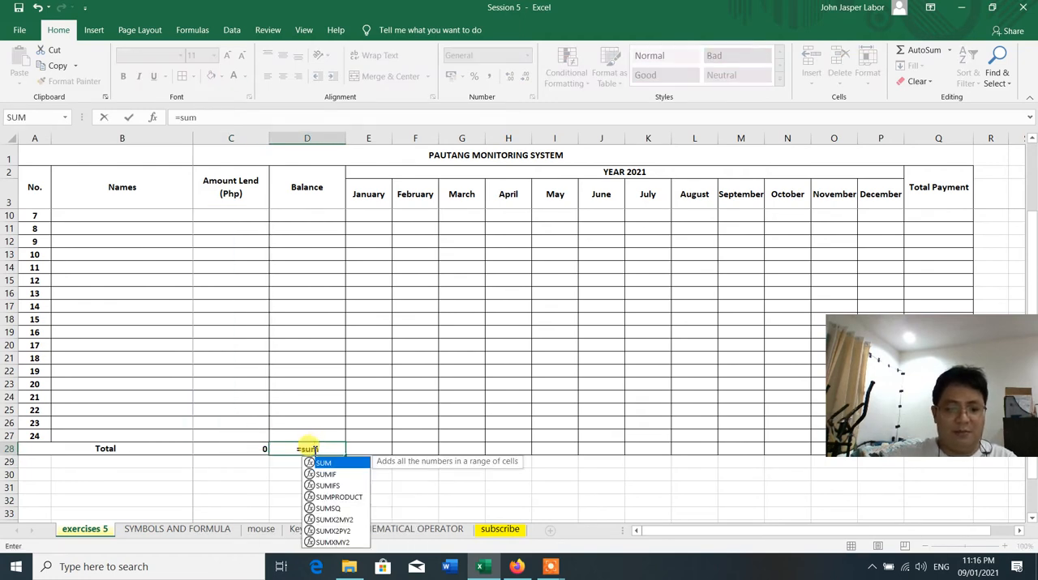
pyautogui.write('(')
pyautogui.scroll(2, 313, 450)
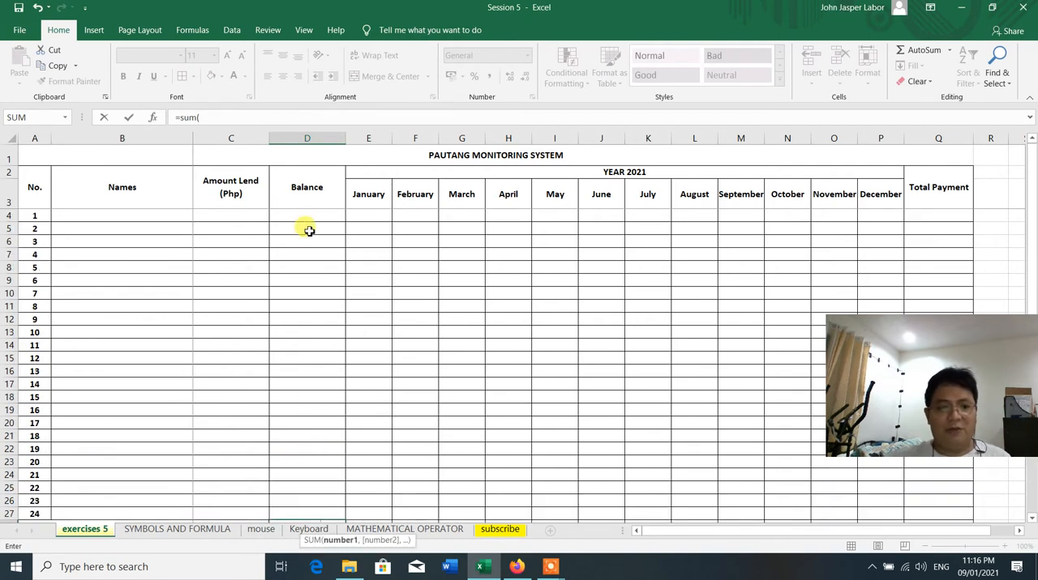
pyautogui.moveTo(308, 216); pyautogui.dragTo(311, 438)
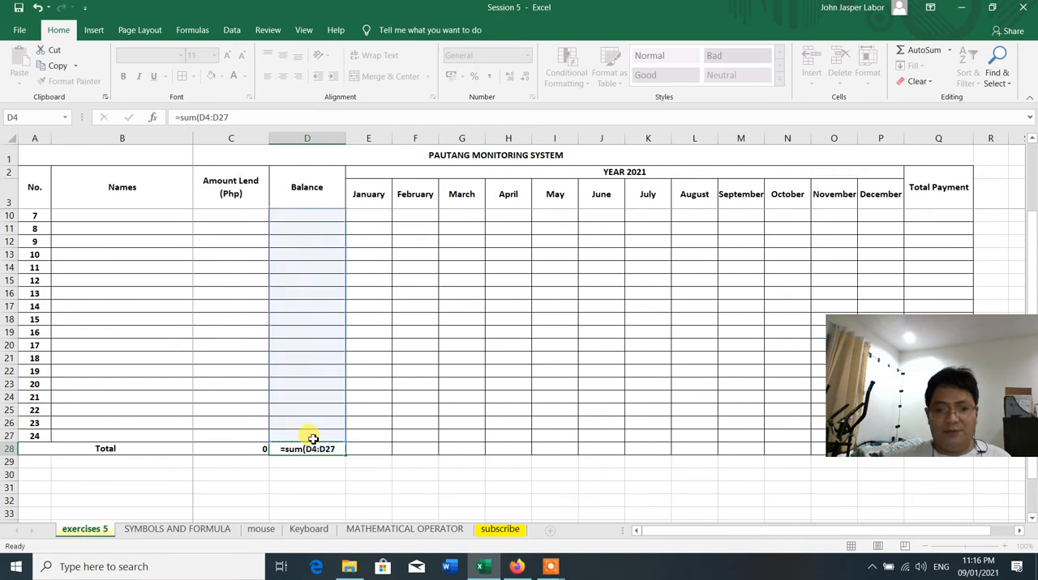
pyautogui.press('Return')
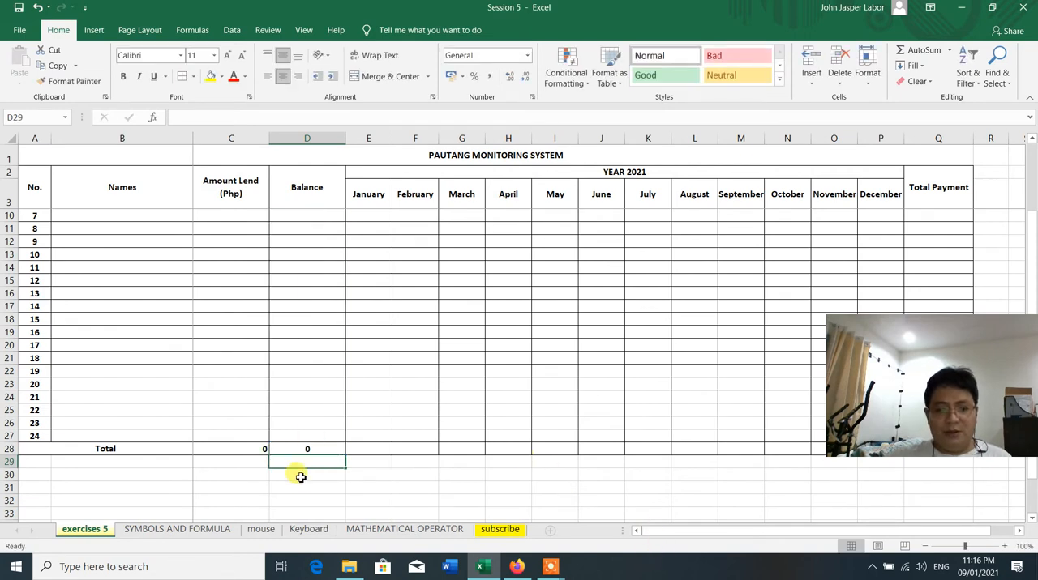
# Copy the Balance total formula from D28 into Q28 under Total Payment and check its cell range
pyautogui.moveTo(817, 535); pyautogui.dragTo(896, 533)
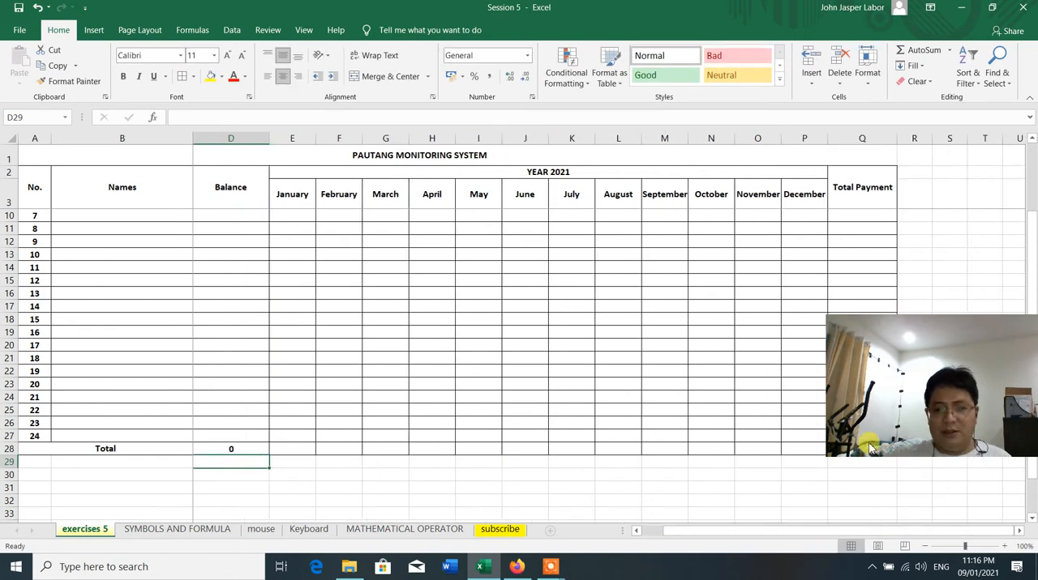
pyautogui.moveTo(964, 344); pyautogui.dragTo(952, 46)
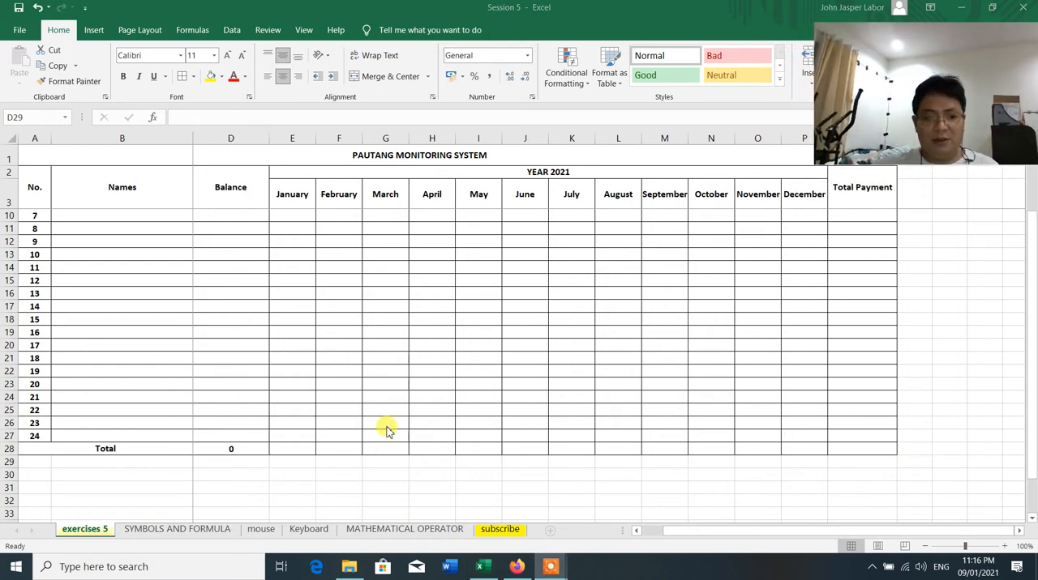
pyautogui.click(232, 458)
pyautogui.click(234, 448)
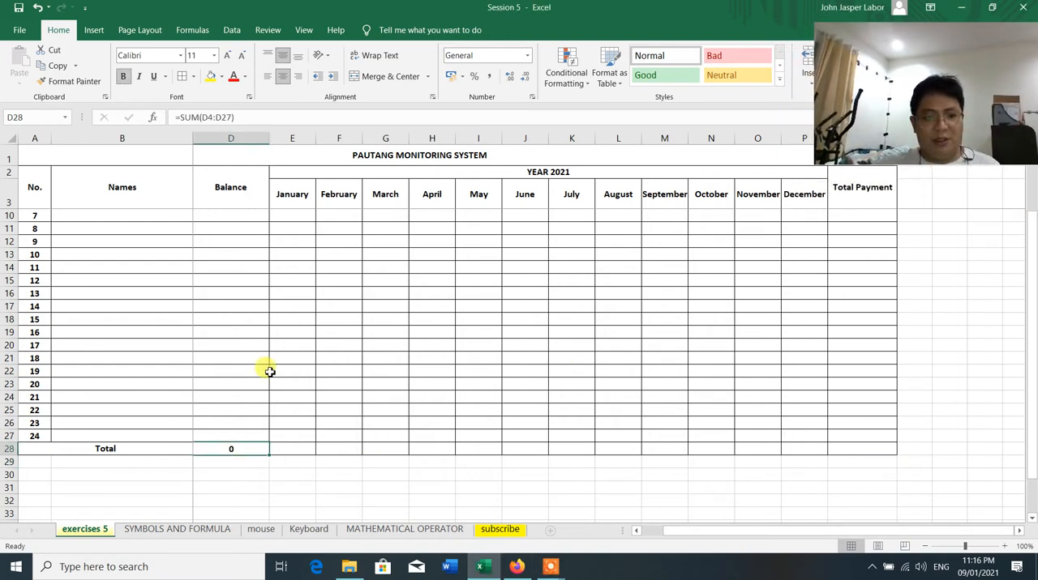
pyautogui.rightClick(235, 447)
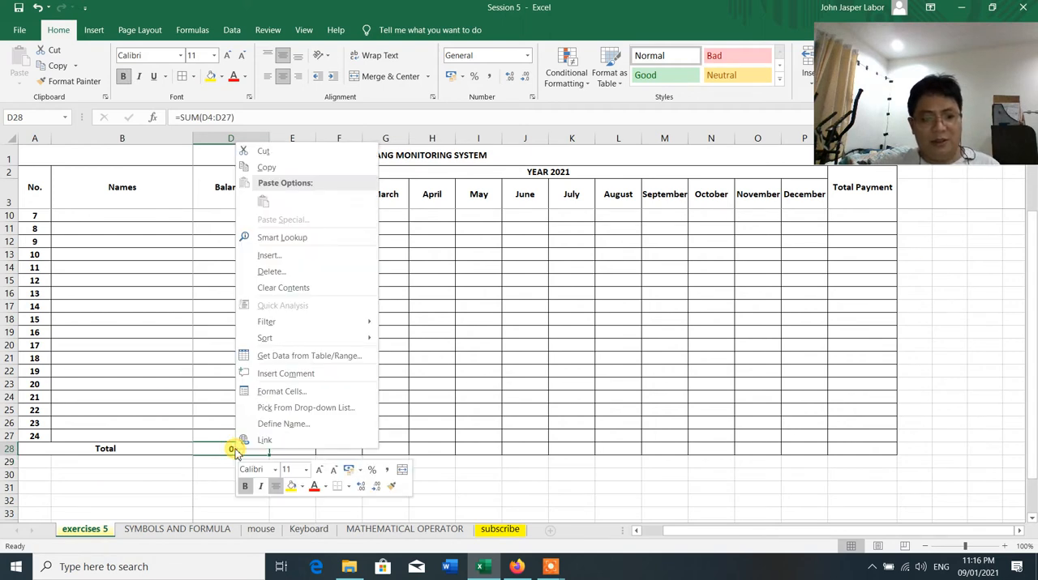
pyautogui.click(315, 168)
pyautogui.click(840, 451)
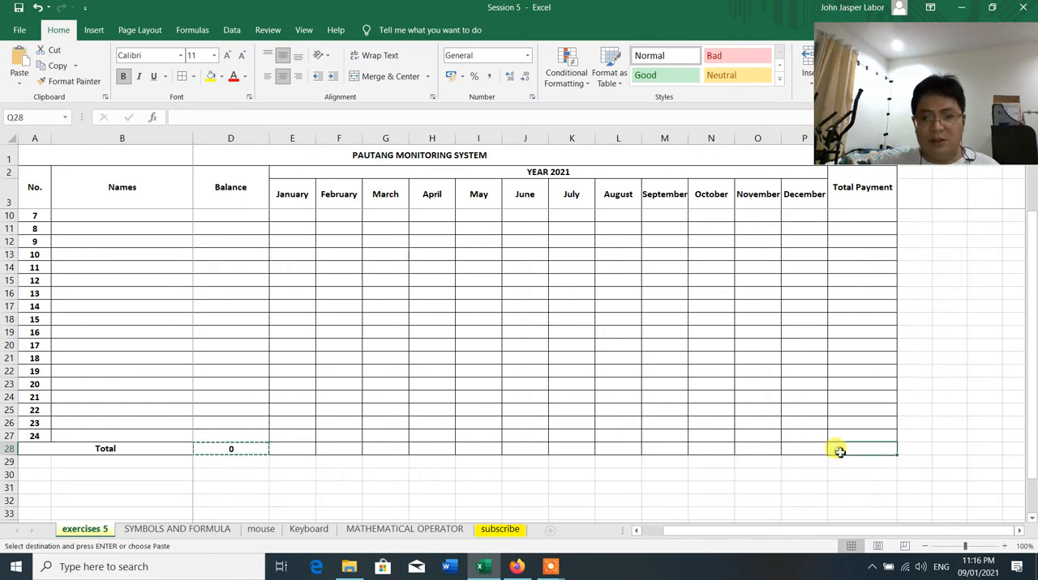
pyautogui.press('Return')
pyautogui.doubleClick(840, 451)
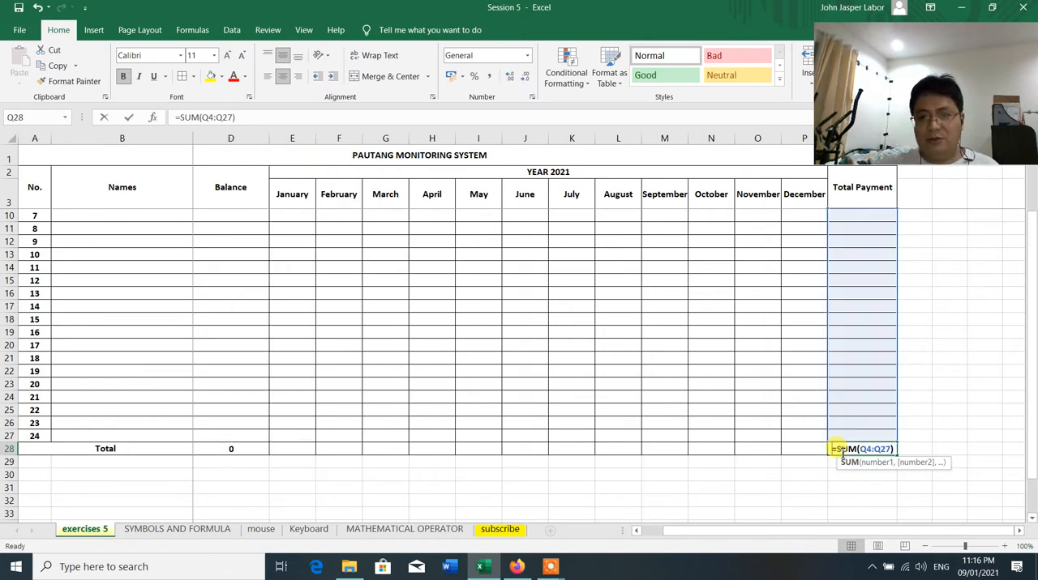
pyautogui.press('Return')
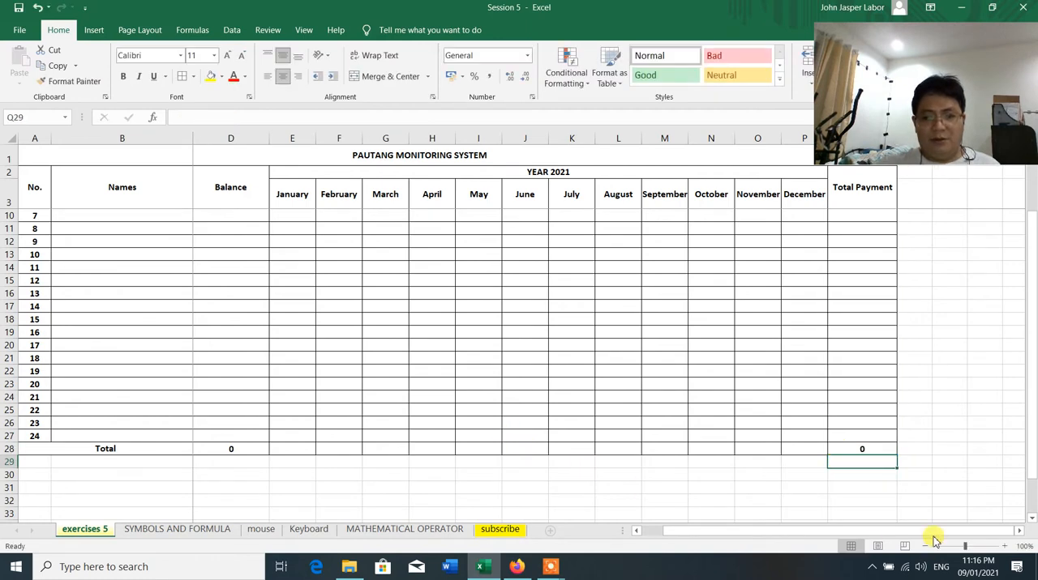
# Copy the Balance total formula from D28 across the Total row for January to December, E28 to P28
pyautogui.click(230, 448)
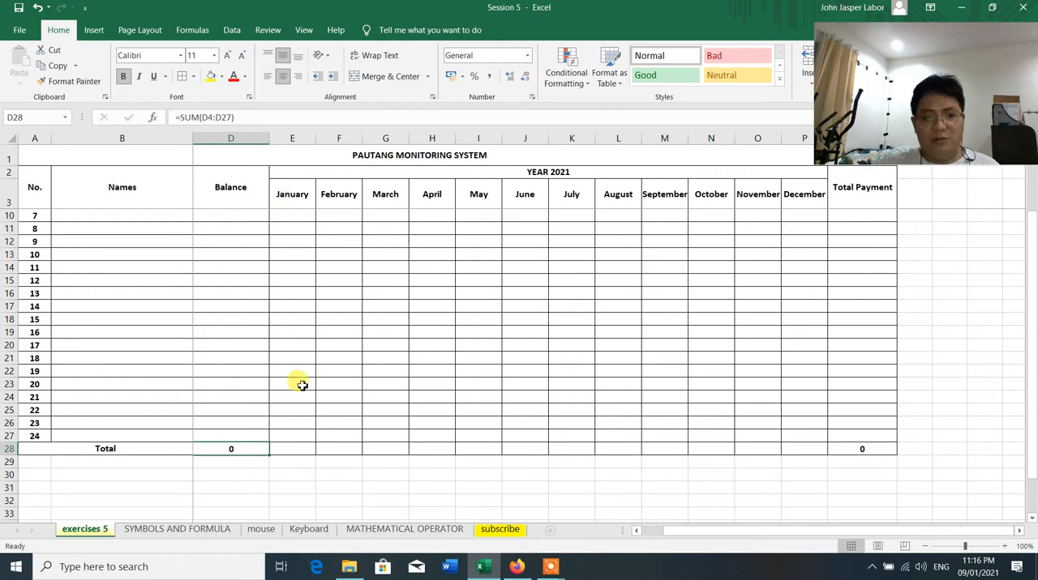
pyautogui.rightClick(231, 450)
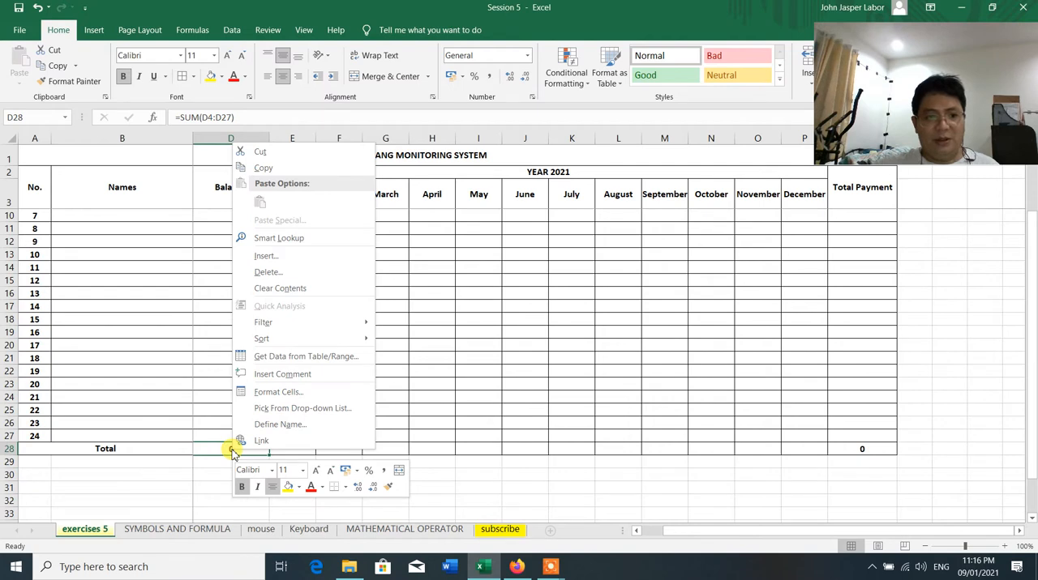
pyautogui.click(276, 174)
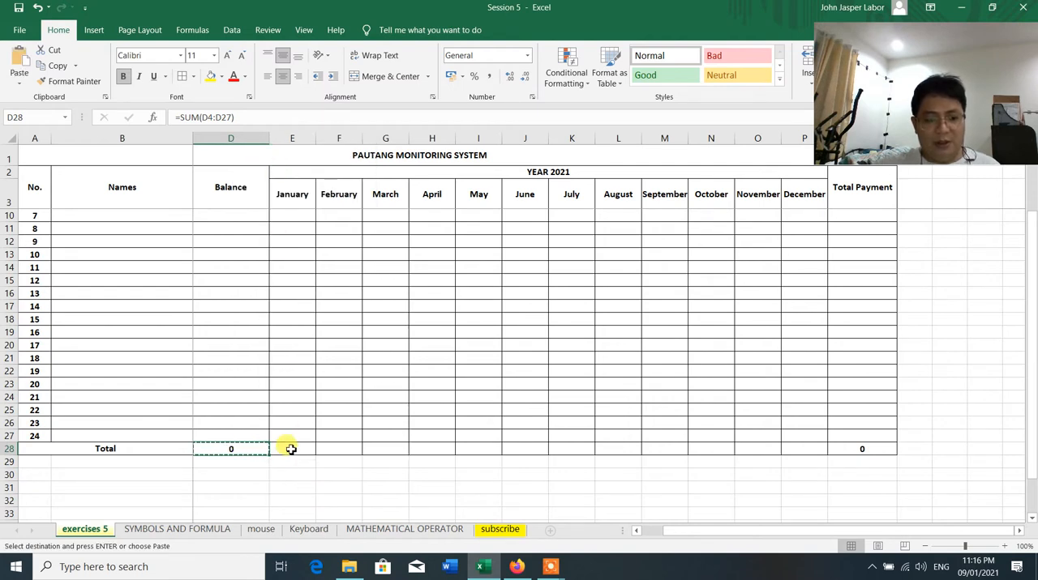
pyautogui.click(290, 449)
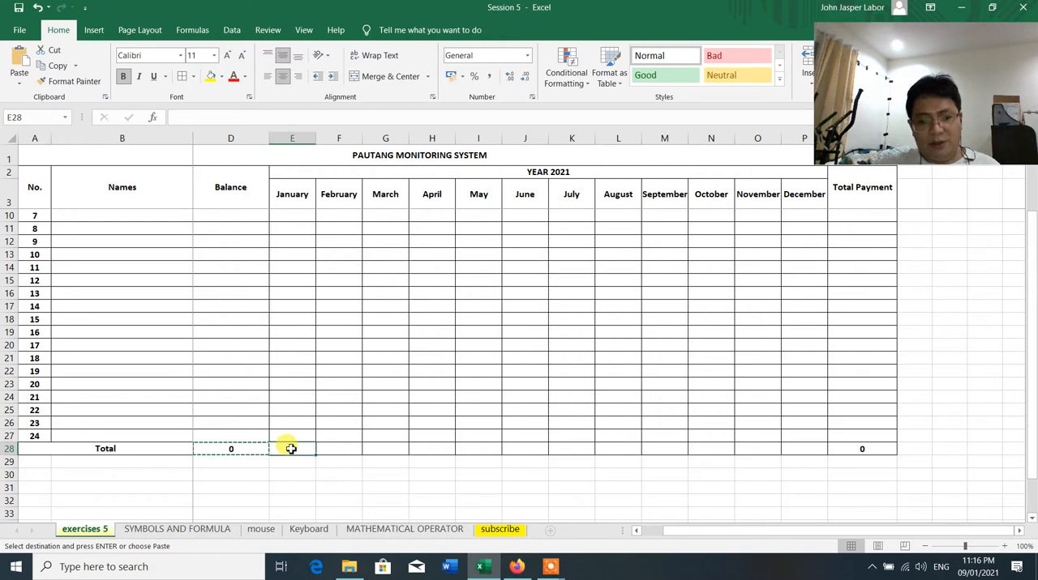
pyautogui.moveTo(290, 449); pyautogui.dragTo(789, 447)
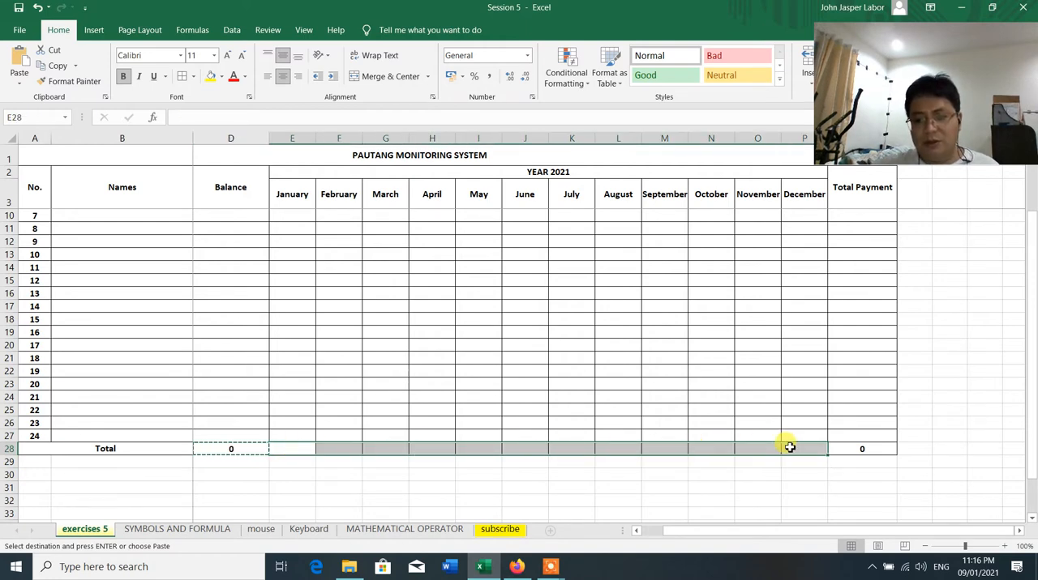
pyautogui.press('Return')
pyautogui.click(558, 357)
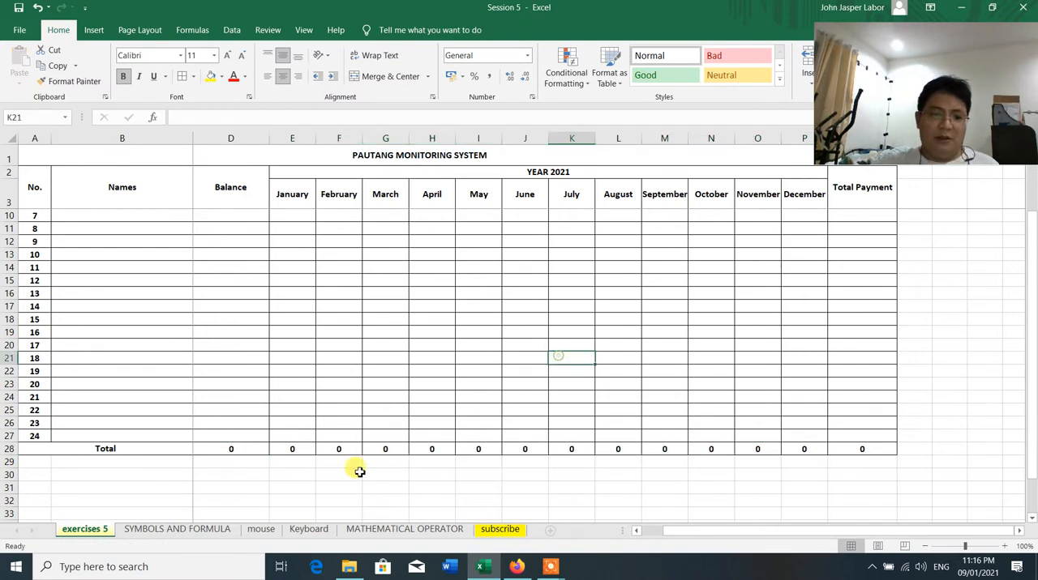
# Review the SUM formulas in the Total row under January, Amount Lend and Balance
pyautogui.click(295, 449)
pyautogui.hotkey('alt', '=')
pyautogui.scroll(2, 318, 370)
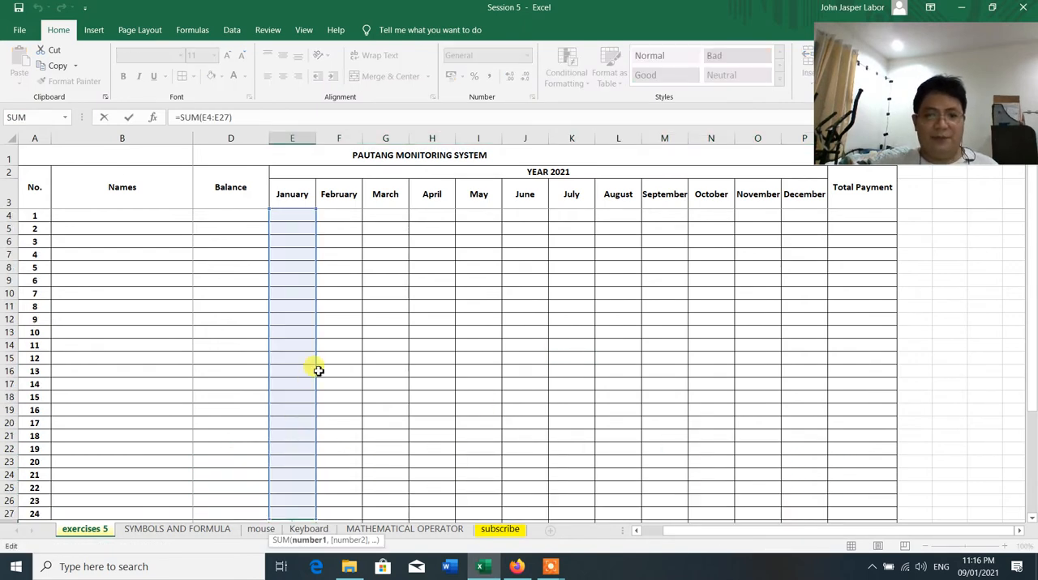
pyautogui.scroll(-3, 319, 371)
pyautogui.scroll(3, 318, 370)
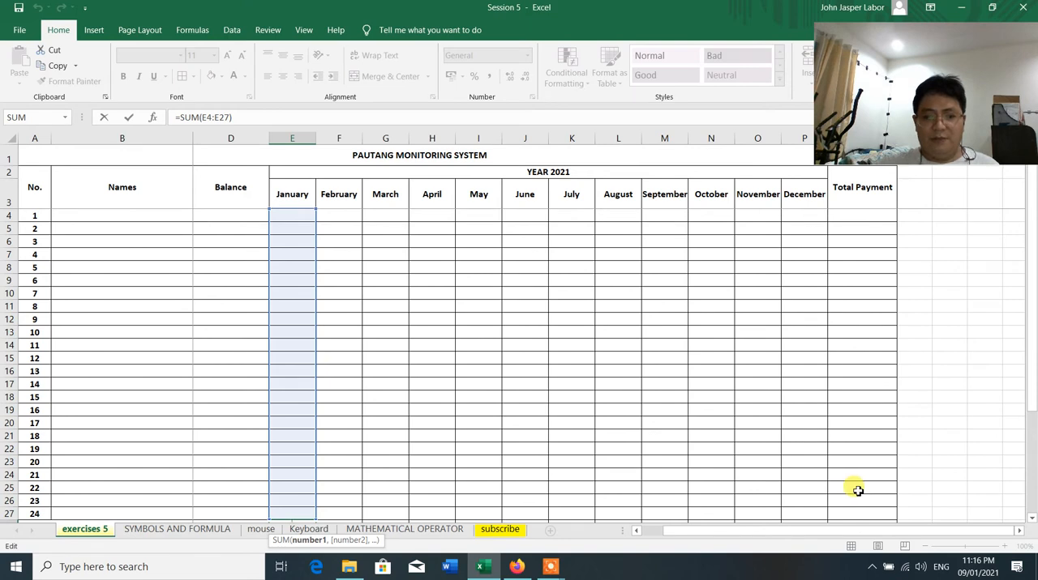
pyautogui.press('Return')
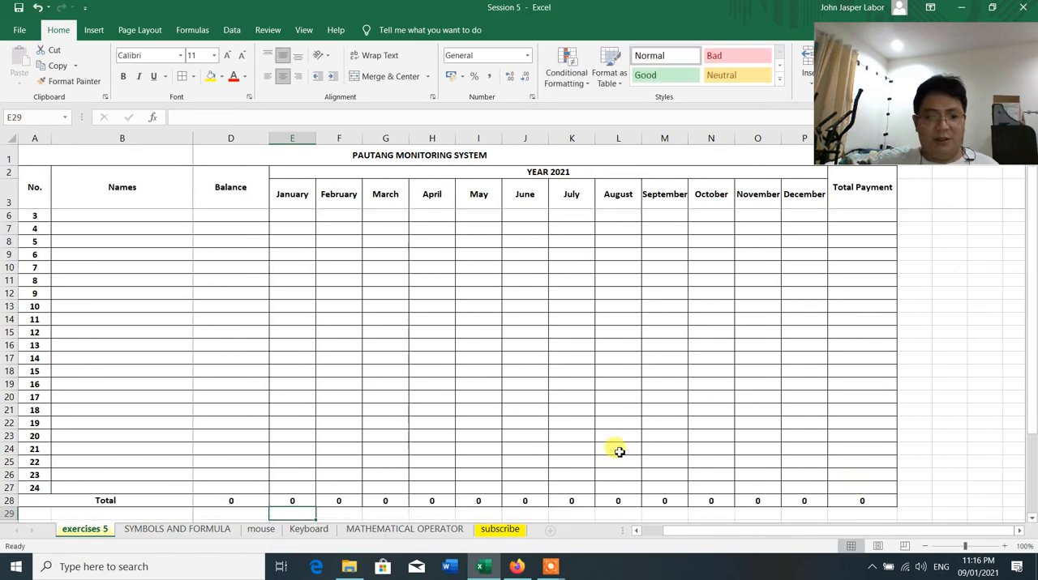
pyautogui.scroll(-2, 618, 451)
pyautogui.moveTo(879, 531); pyautogui.dragTo(749, 530)
pyautogui.click(247, 462)
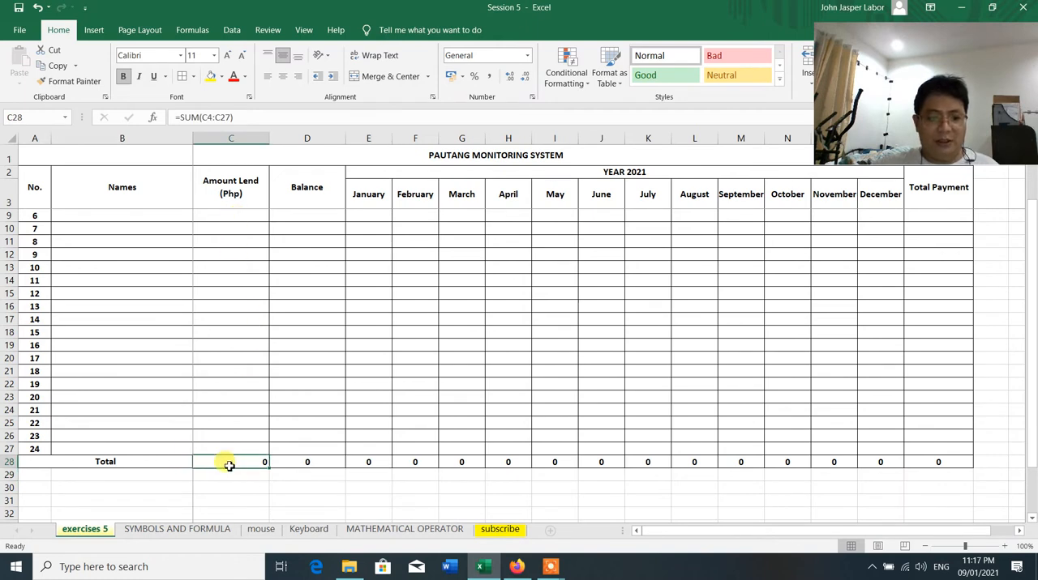
pyautogui.click(308, 463)
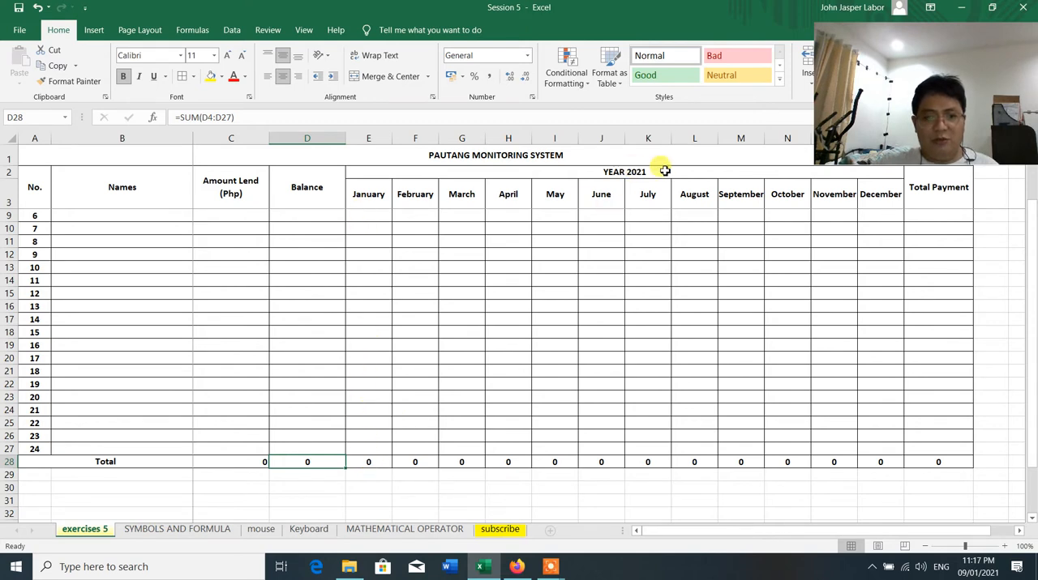
pyautogui.click(377, 463)
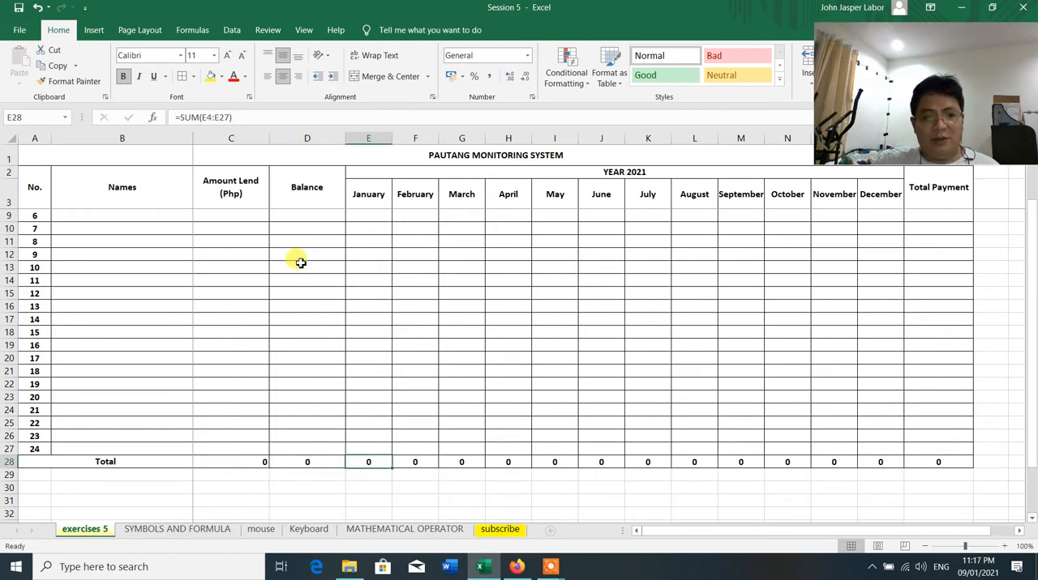
# Apply the Comma number style to all amount cells from C4 to Q28, including the Total row
pyautogui.click(214, 214)
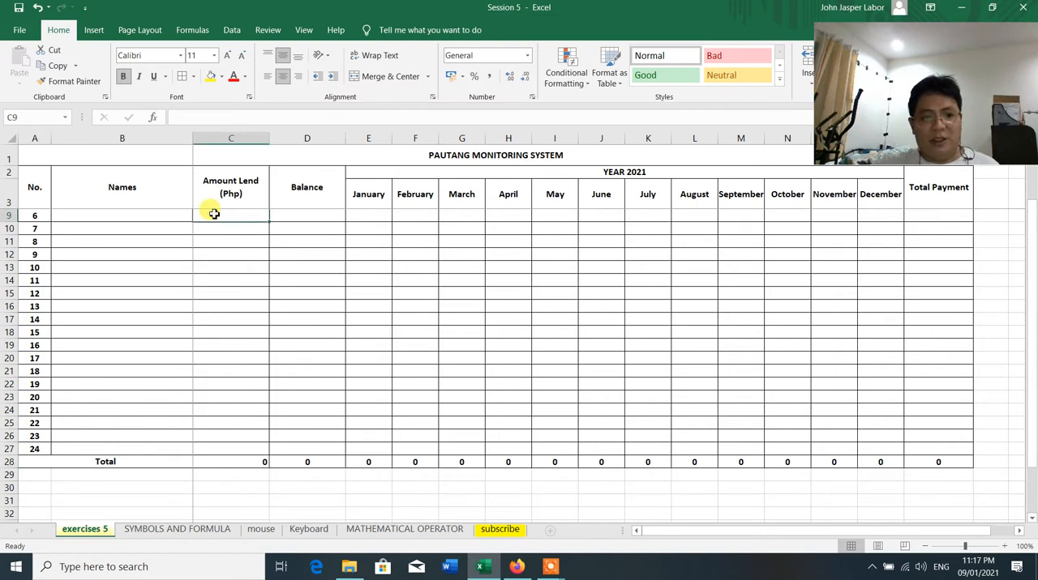
pyautogui.scroll(2, 213, 214)
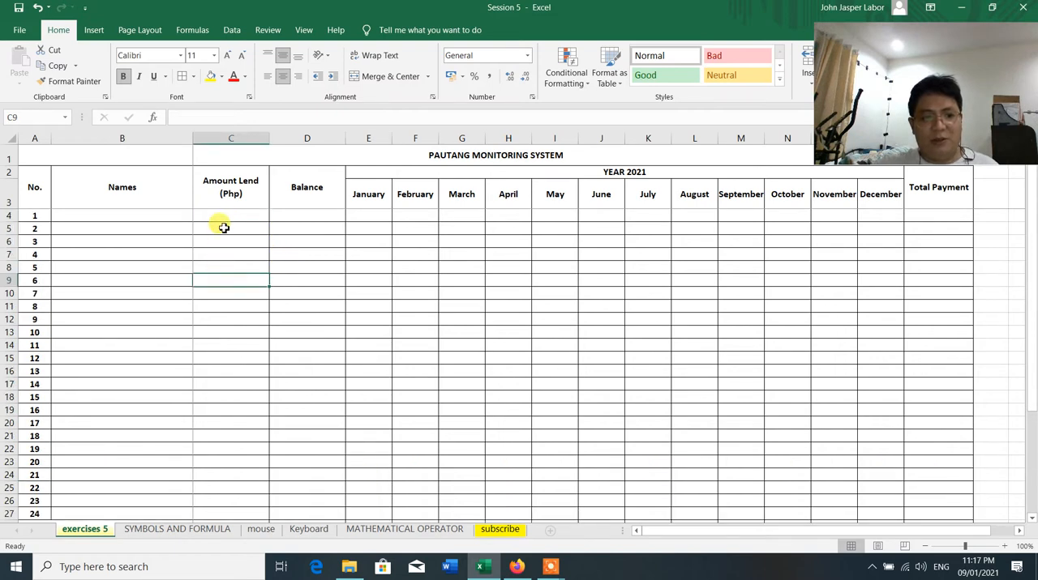
pyautogui.press('Up')
pyautogui.press('Up')
pyautogui.press('Up')
pyautogui.press('Up')
pyautogui.press('Up')
pyautogui.moveTo(225, 215); pyautogui.dragTo(930, 428)
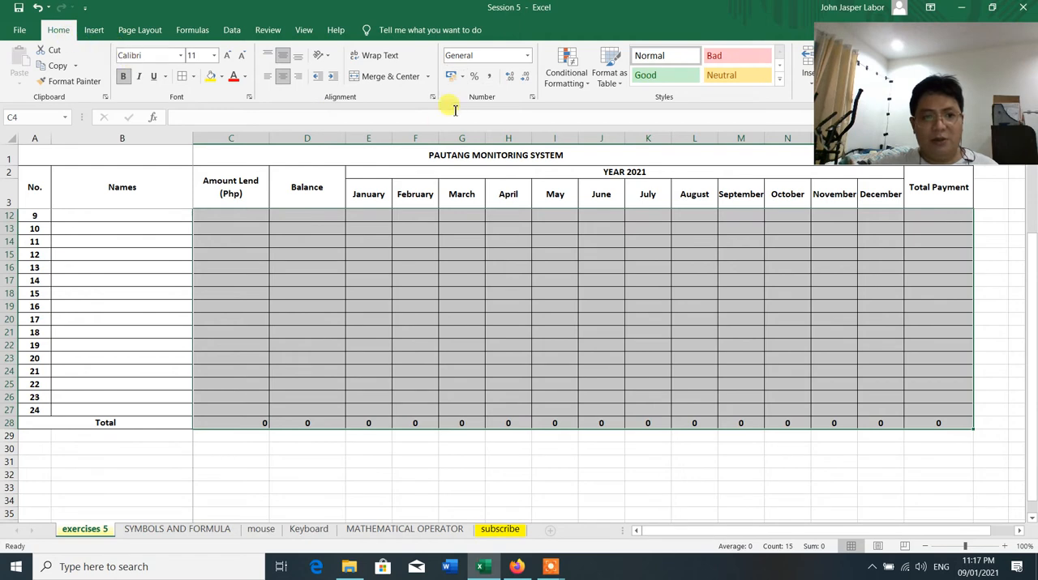
pyautogui.click(490, 76)
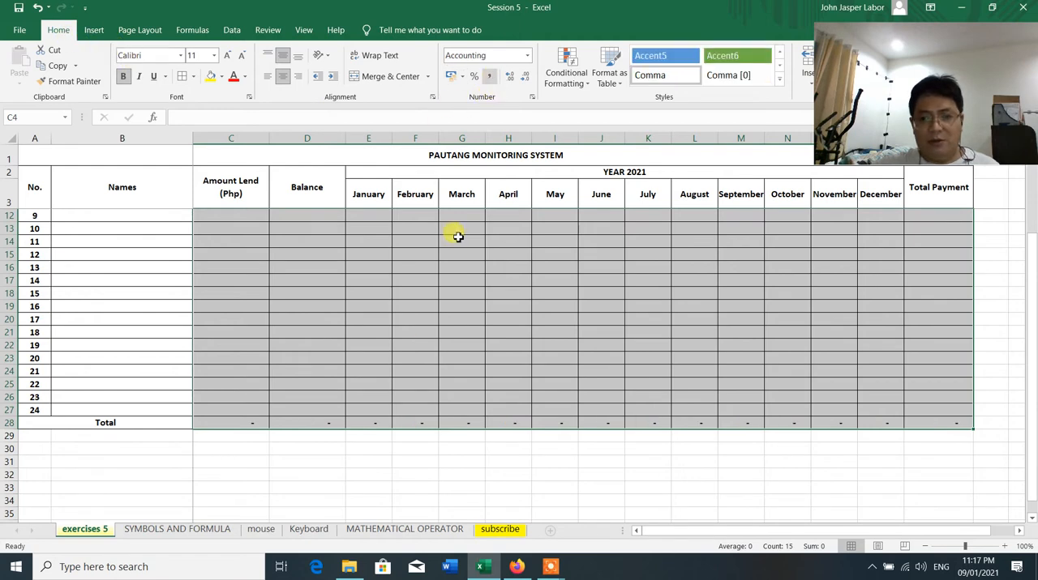
pyautogui.scroll(1, 425, 340)
pyautogui.click(415, 345)
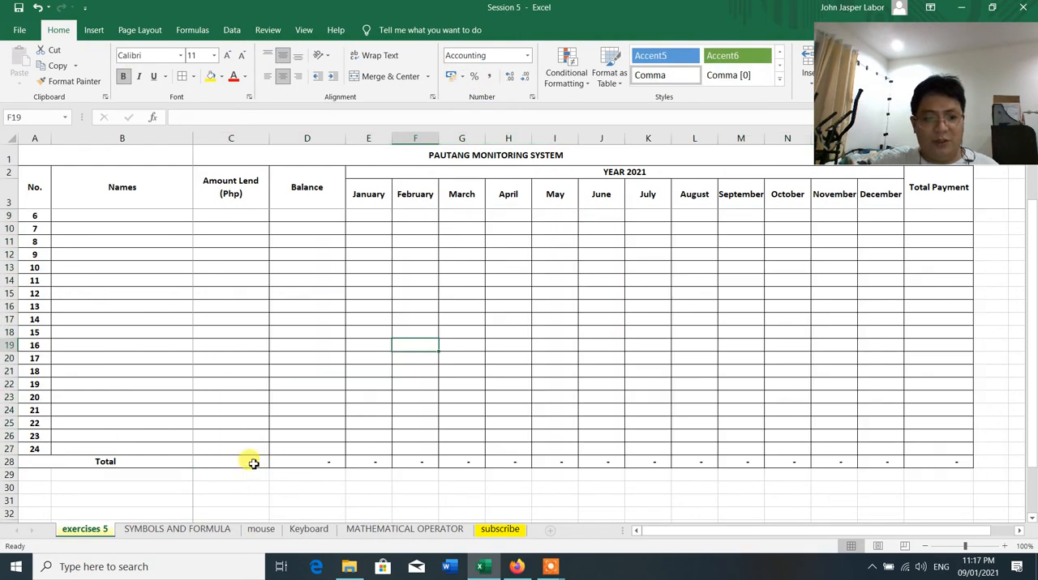
# Check the cell ranges of the SUM formulas in the Total row under Amount Lend and Balance
pyautogui.click(253, 463)
pyautogui.hotkey('alt', '=')
pyautogui.scroll(2, 253, 463)
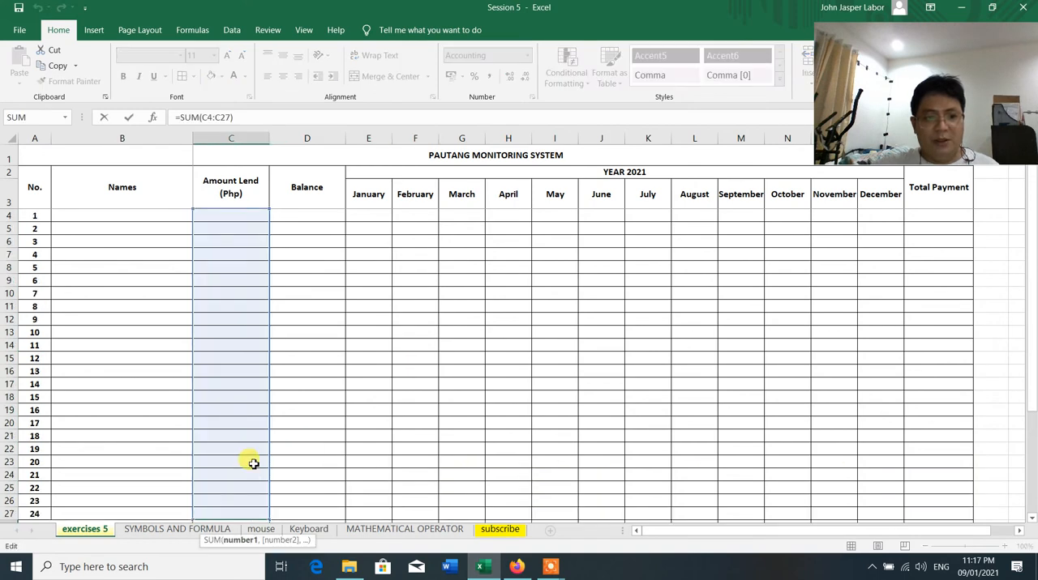
pyautogui.press('Return')
pyautogui.scroll(-2, 250, 460)
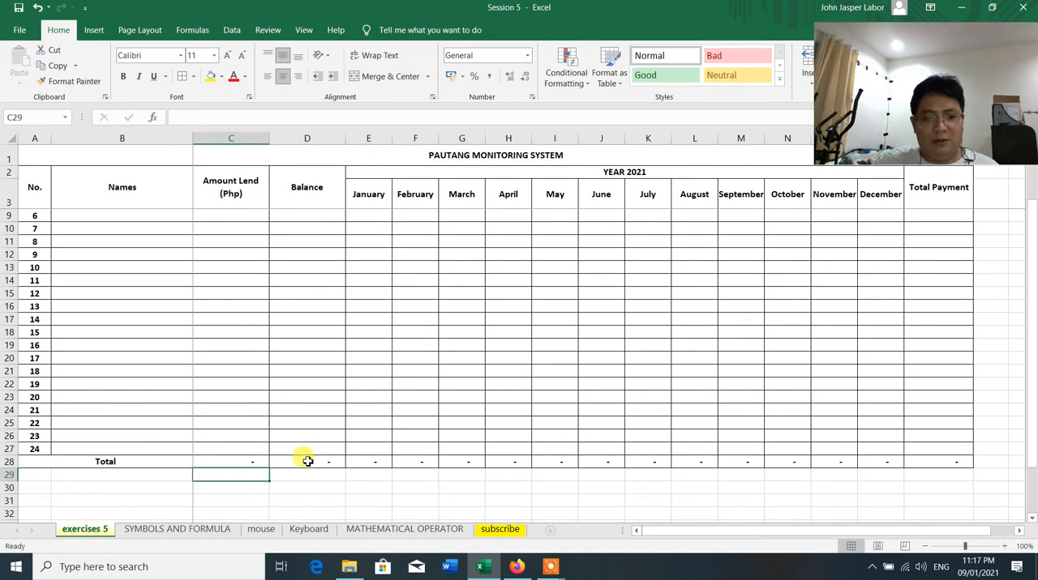
pyautogui.click(304, 461)
pyautogui.hotkey('alt', '=')
pyautogui.scroll(1, 303, 459)
pyautogui.press('Return')
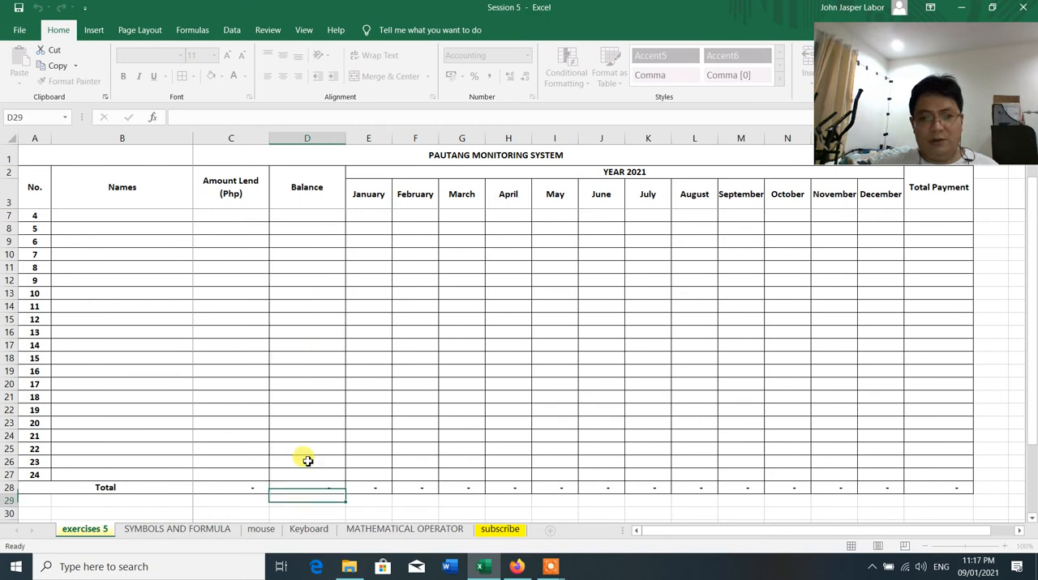
# Check the cell range of the SUM formula in the Total row under November
pyautogui.scroll(1, 277, 210)
pyautogui.moveTo(290, 211); pyautogui.dragTo(880, 214)
pyautogui.scroll(-2, 848, 459)
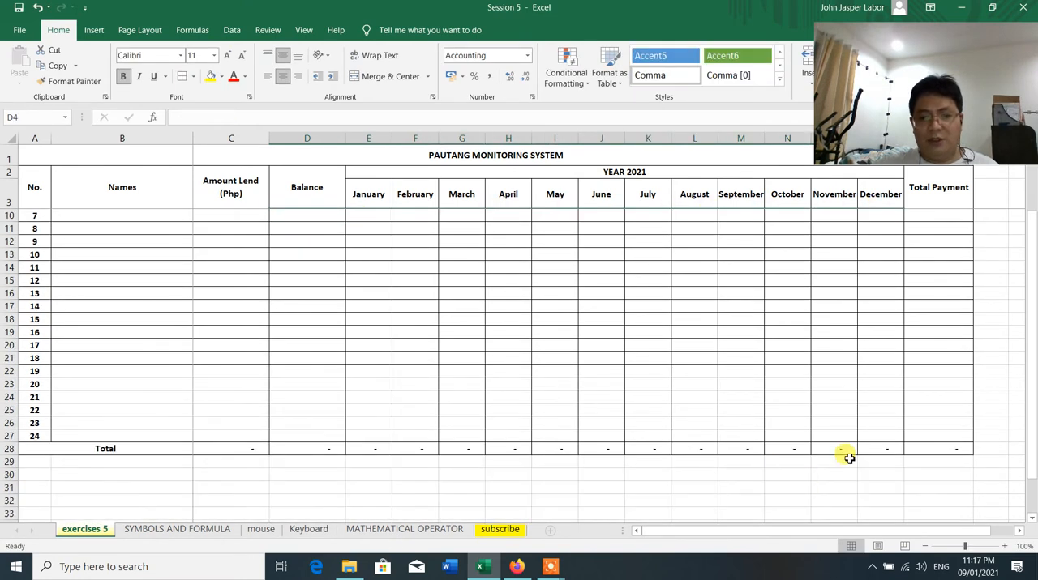
pyautogui.doubleClick(848, 449)
pyautogui.scroll(2, 848, 449)
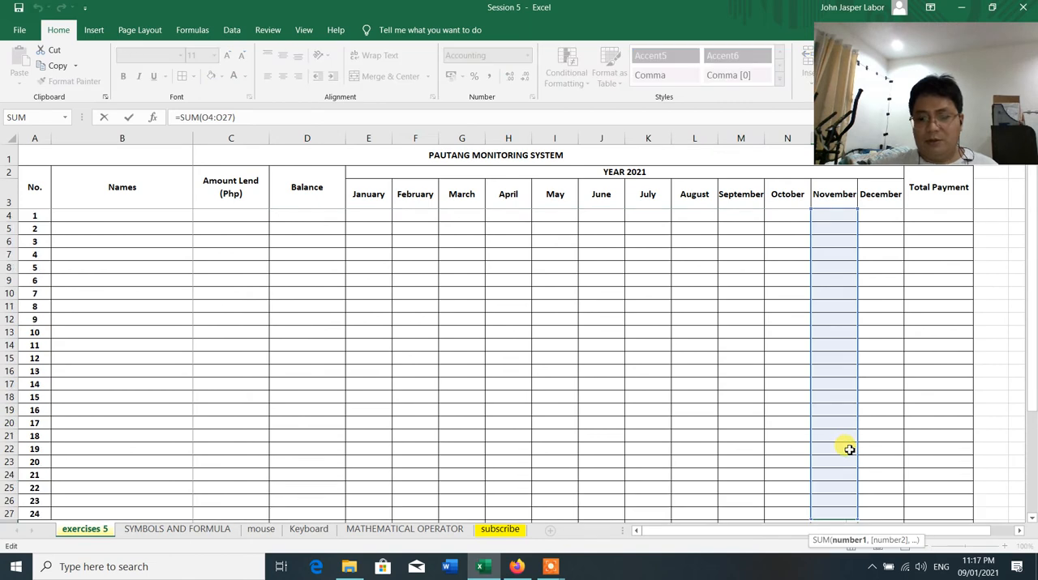
pyautogui.press('Return')
pyautogui.click(502, 340)
pyautogui.scroll(2, 502, 341)
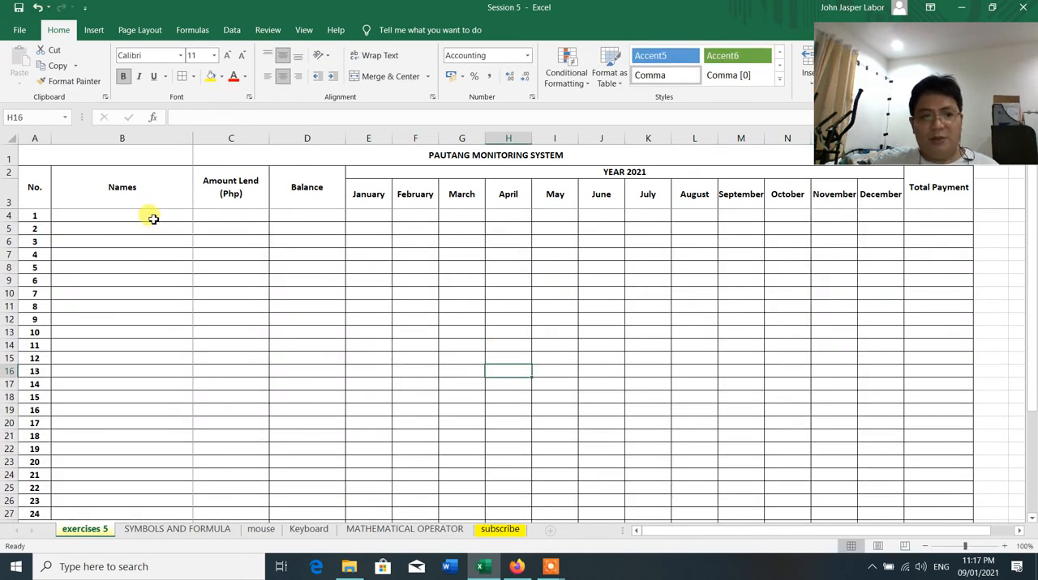
pyautogui.moveTo(922, 214); pyautogui.dragTo(216, 214)
pyautogui.click(388, 262)
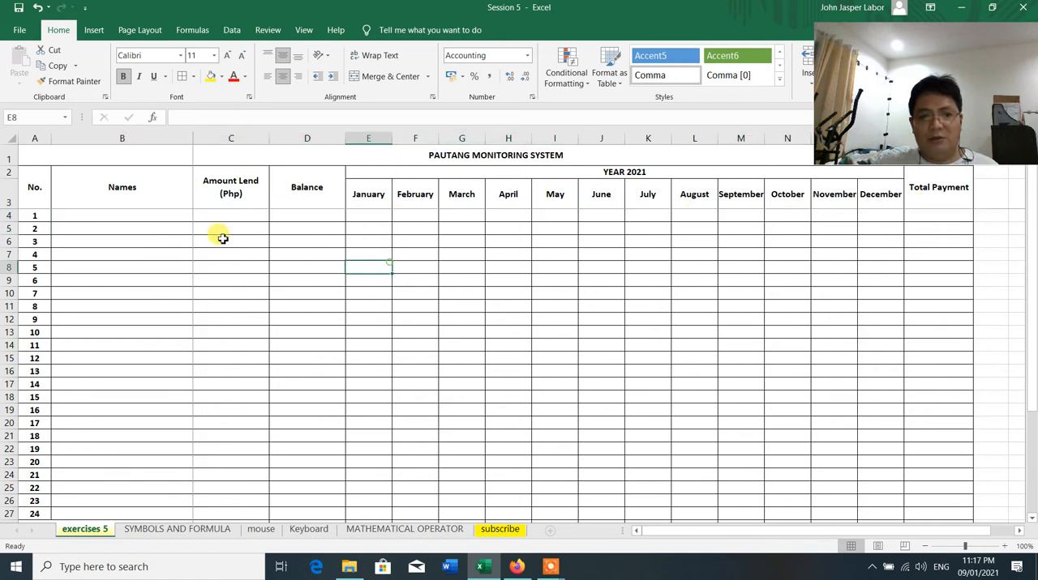
pyautogui.click(116, 278)
# Enter the first borrower's name in B4 under Names
pyautogui.click(120, 214)
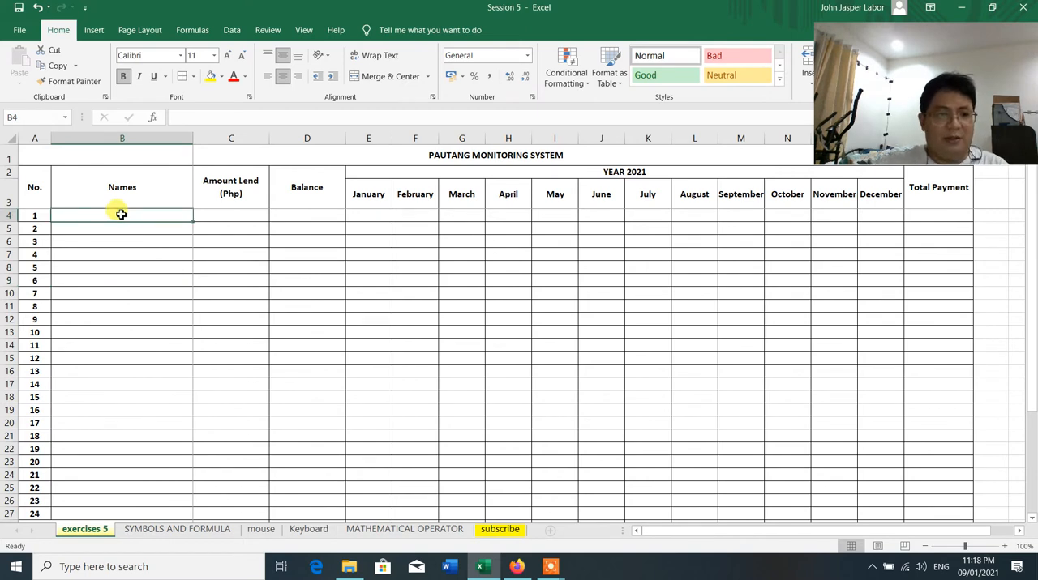
pyautogui.write('Anna')
pyautogui.press('Return')
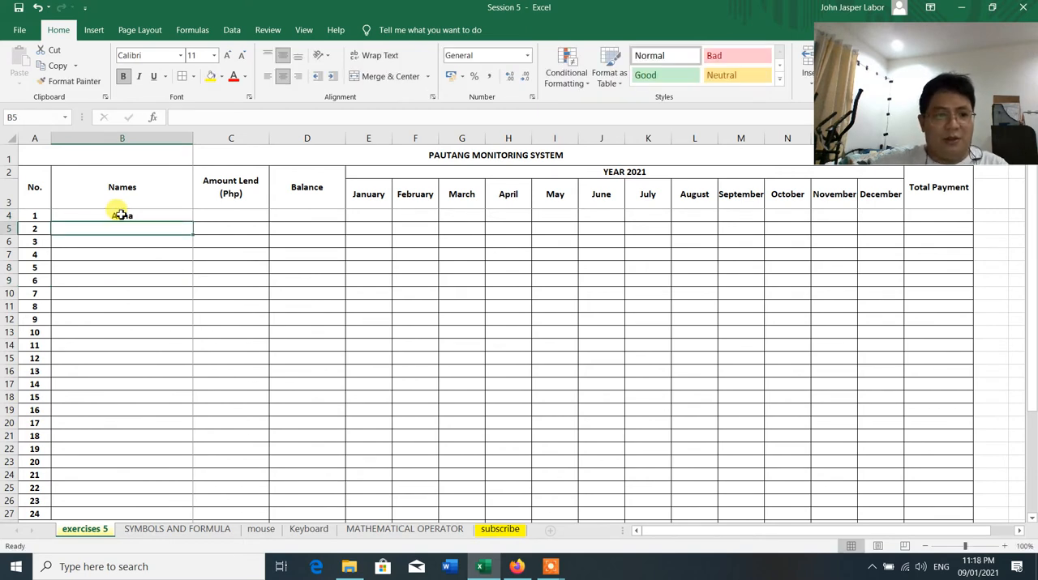
# Left-align the Names cells from B4 to B27
pyautogui.click(127, 241)
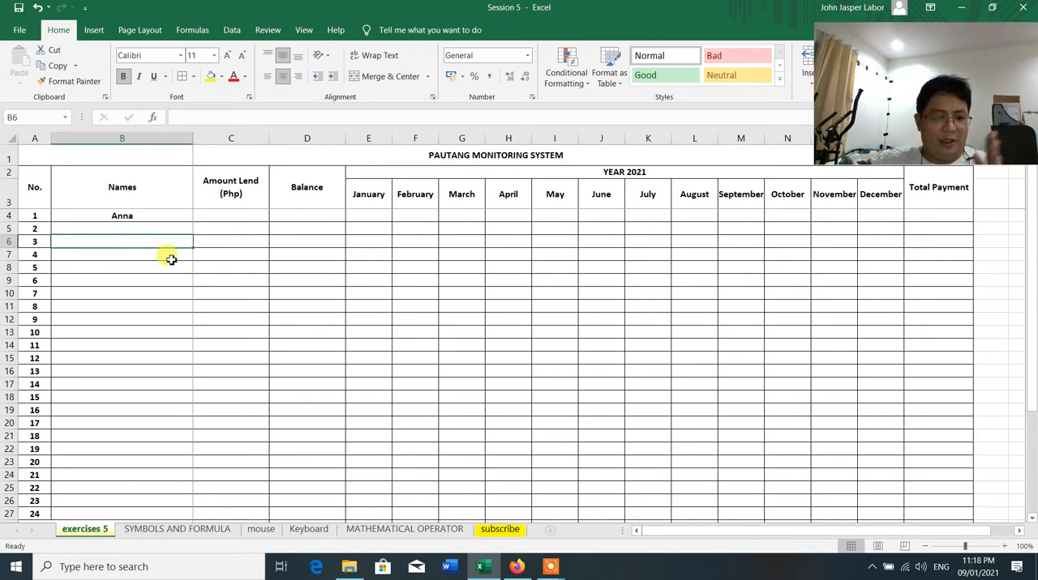
pyautogui.click(141, 216)
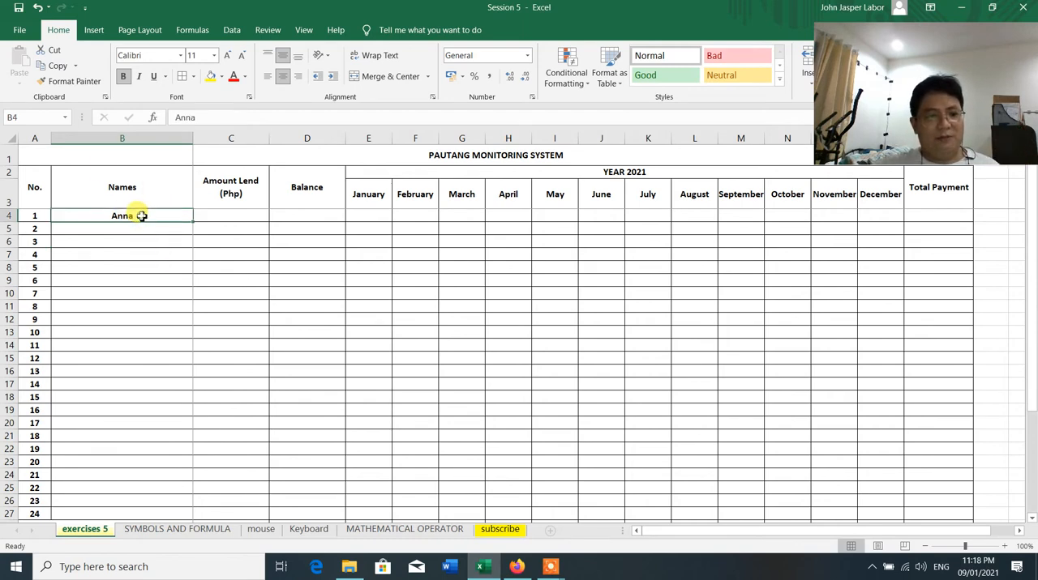
pyautogui.moveTo(141, 216); pyautogui.dragTo(105, 486)
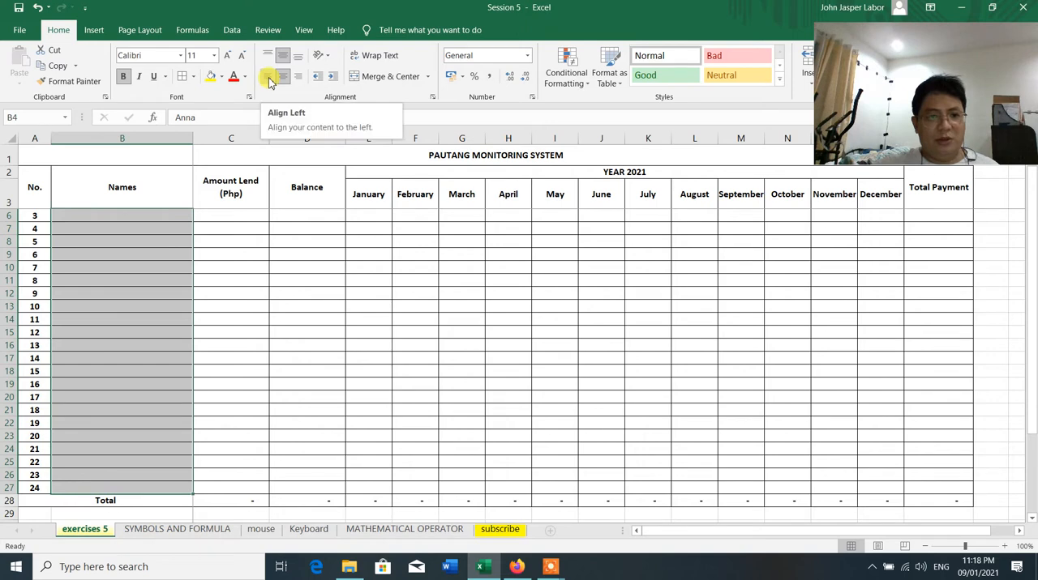
pyautogui.click(269, 78)
pyautogui.scroll(1, 83, 312)
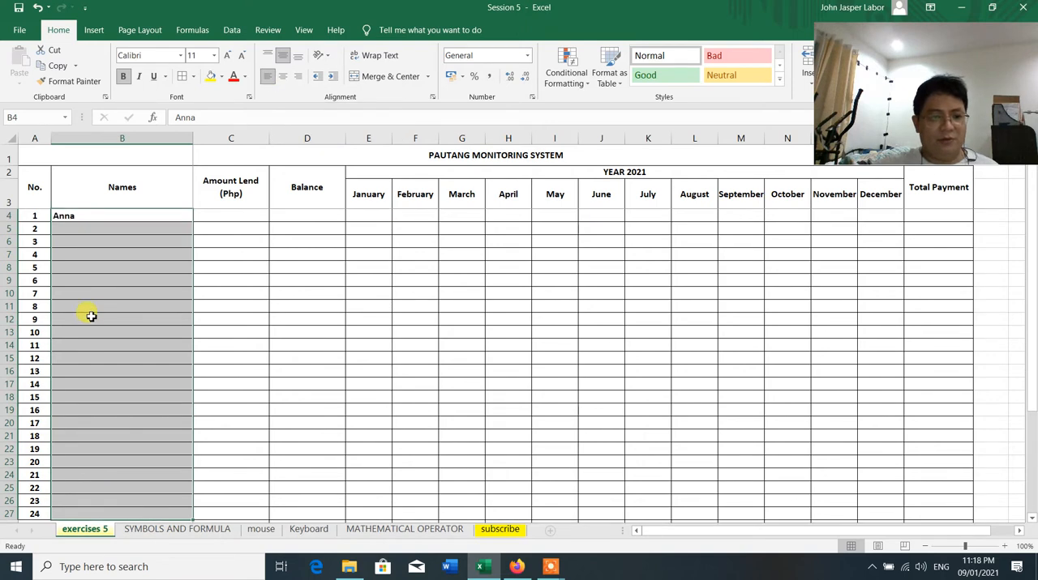
# Enter the borrowers' first names for numbers 2 to 5 in B5 to B8
pyautogui.moveTo(90, 241); pyautogui.dragTo(89, 267)
pyautogui.click(93, 243)
pyautogui.click(76, 226)
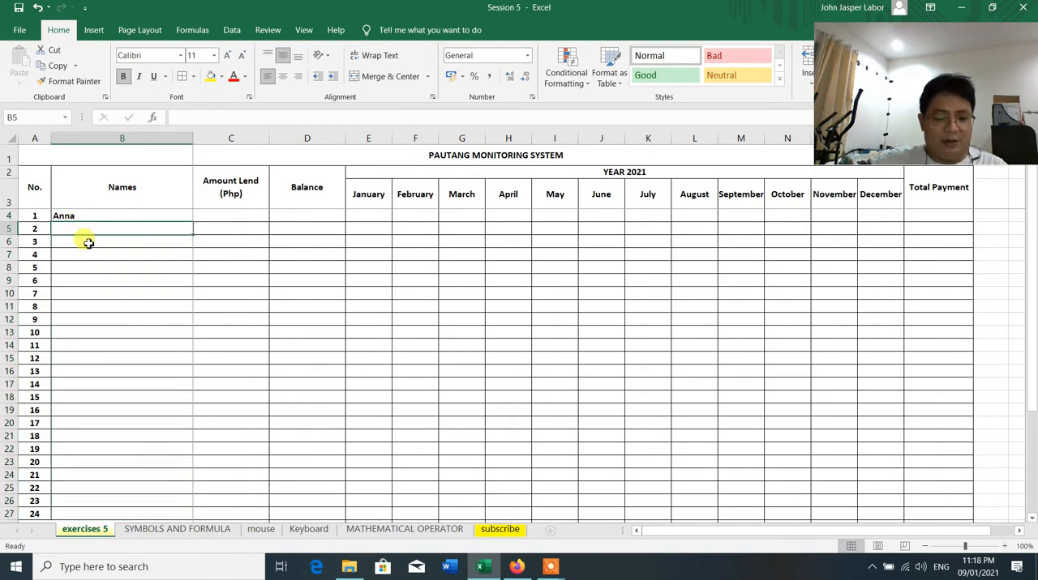
pyautogui.write('Louise')
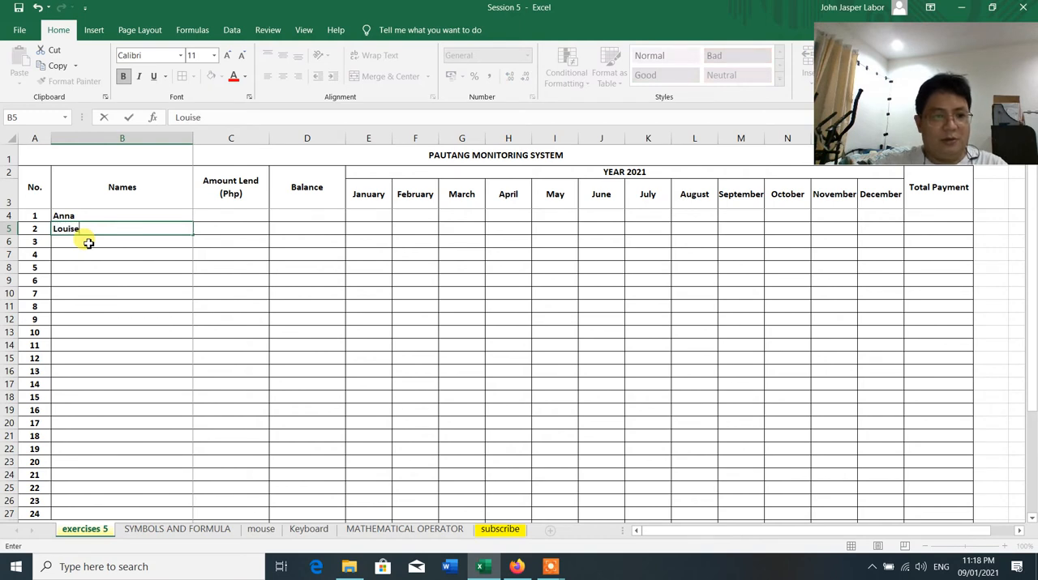
pyautogui.press('Return')
pyautogui.write('Robert')
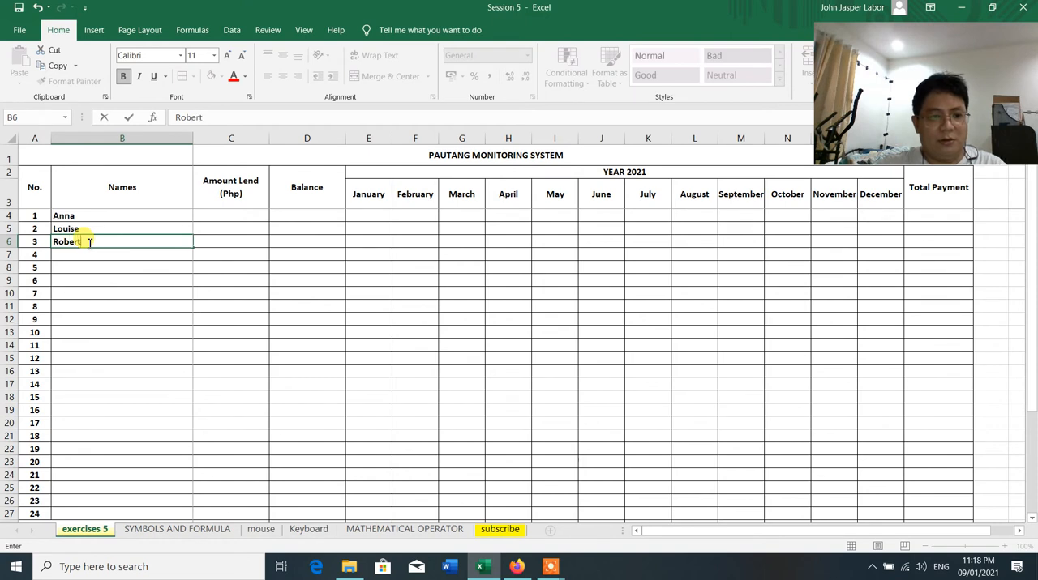
pyautogui.press('Return')
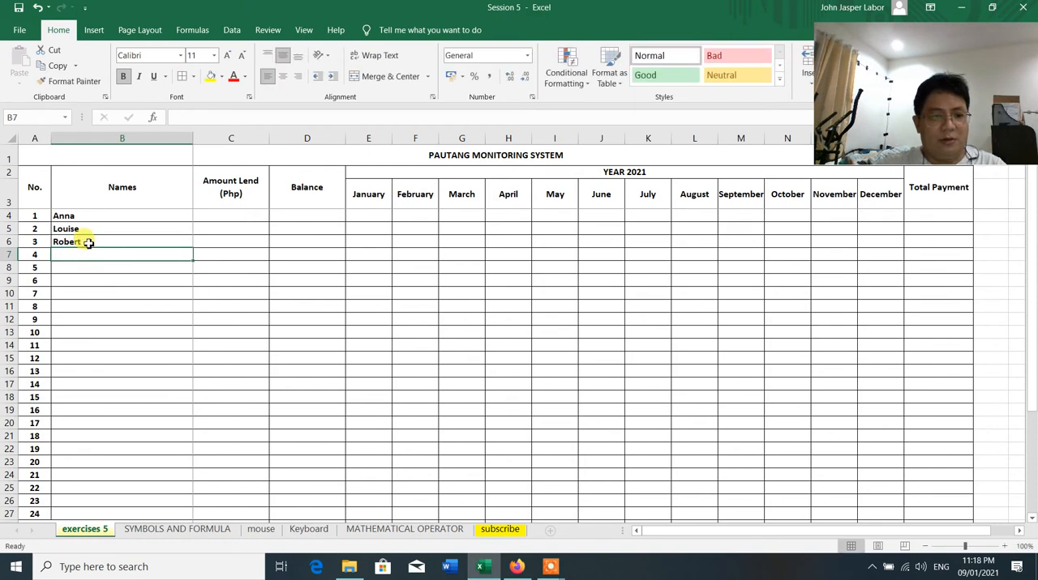
pyautogui.write('Jude')
pyautogui.press('Return')
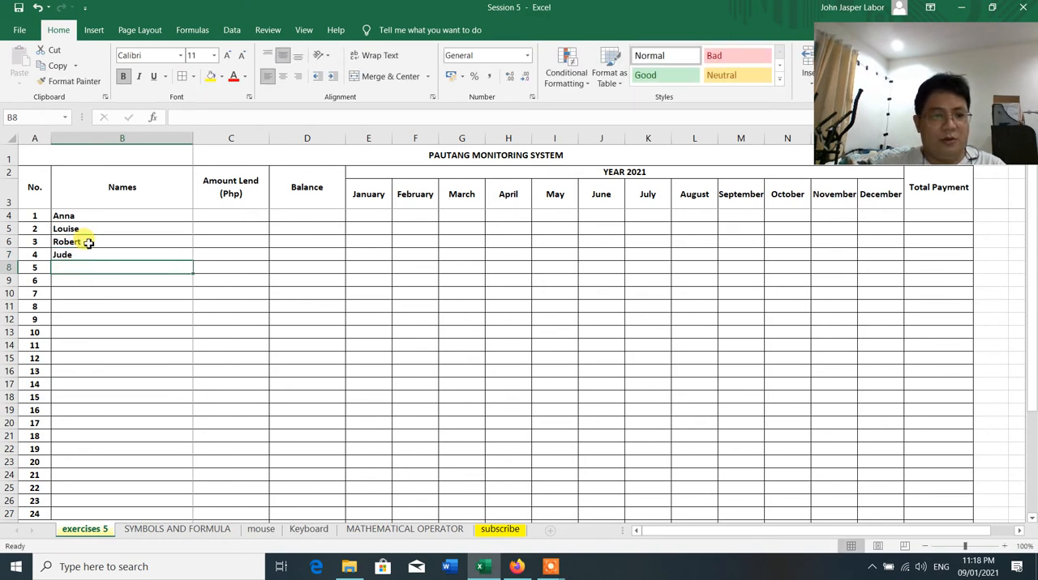
pyautogui.write('Boyet')
pyautogui.press('Return')
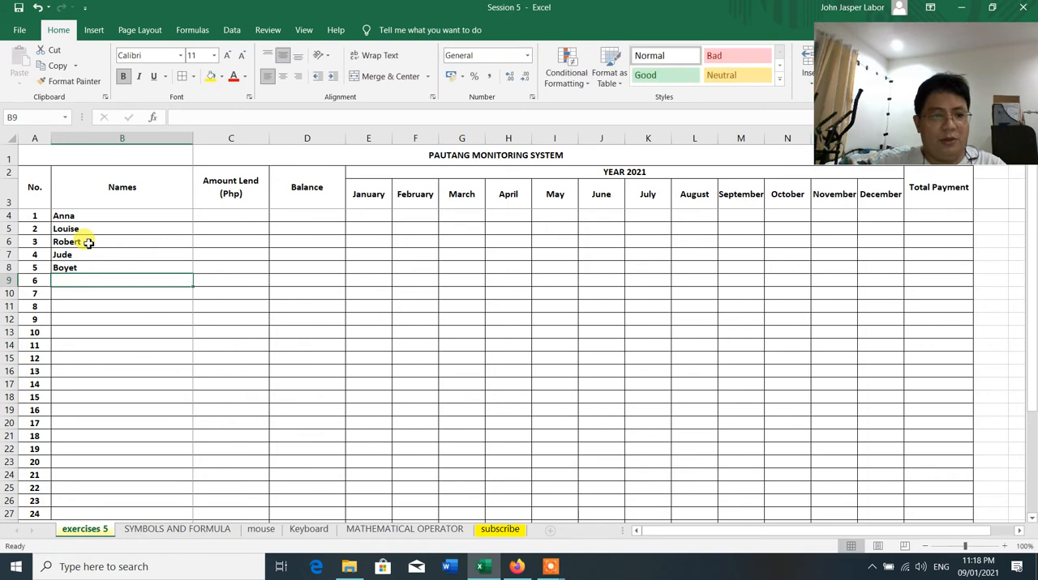
# Enter the borrowers' first names for numbers 6 to 8 in B9 to B11
pyautogui.write('N')
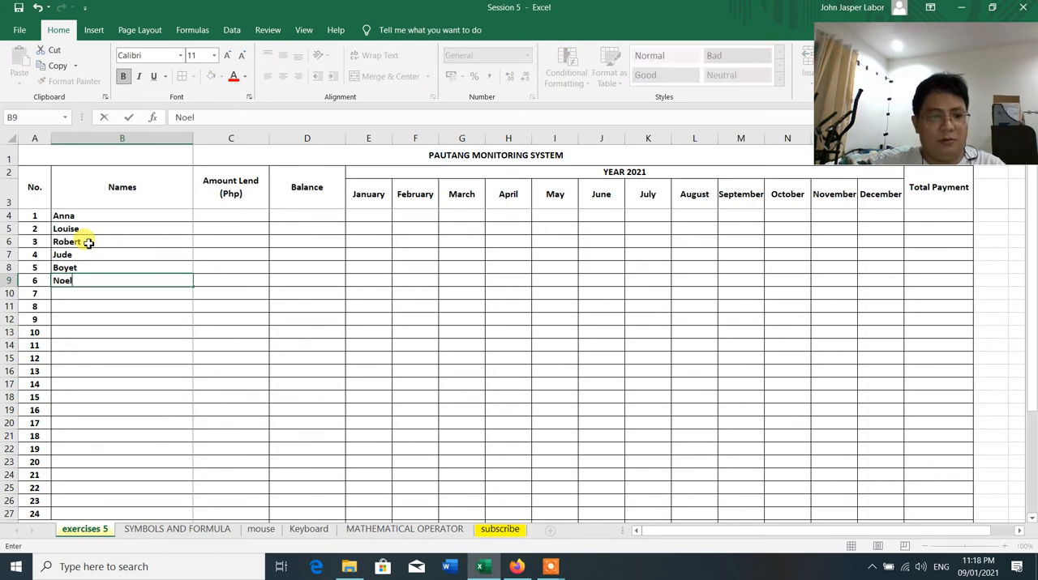
pyautogui.write('oel')
pyautogui.press('Return')
pyautogui.write('Jasmi')
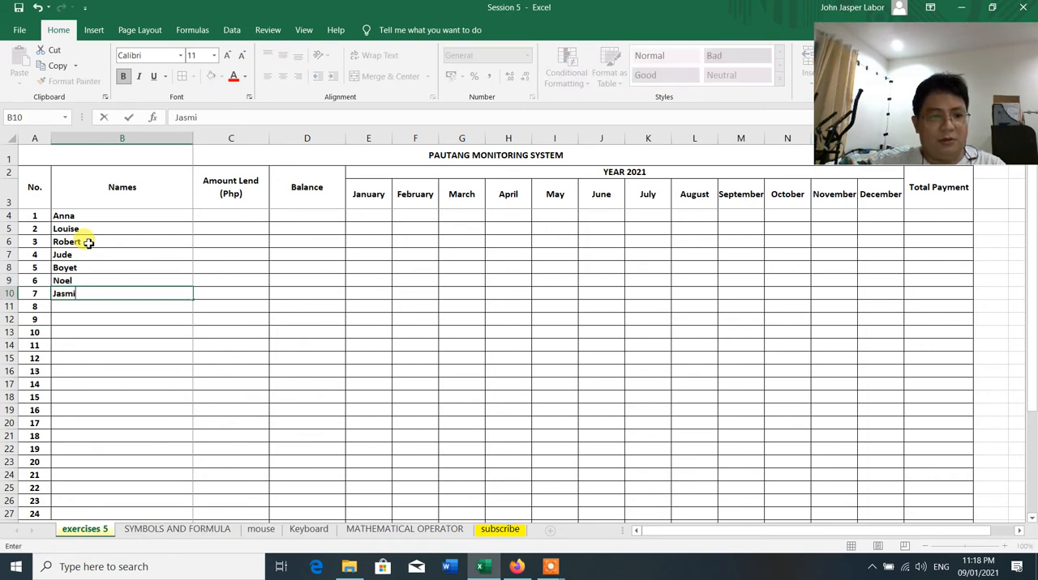
pyautogui.write('ne')
pyautogui.press('Return')
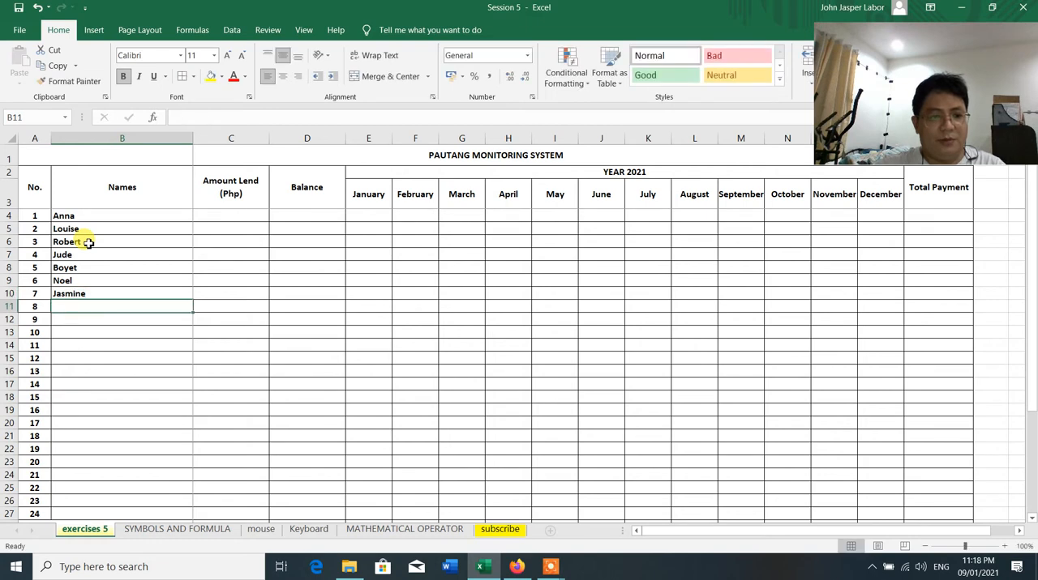
pyautogui.write('Ches')
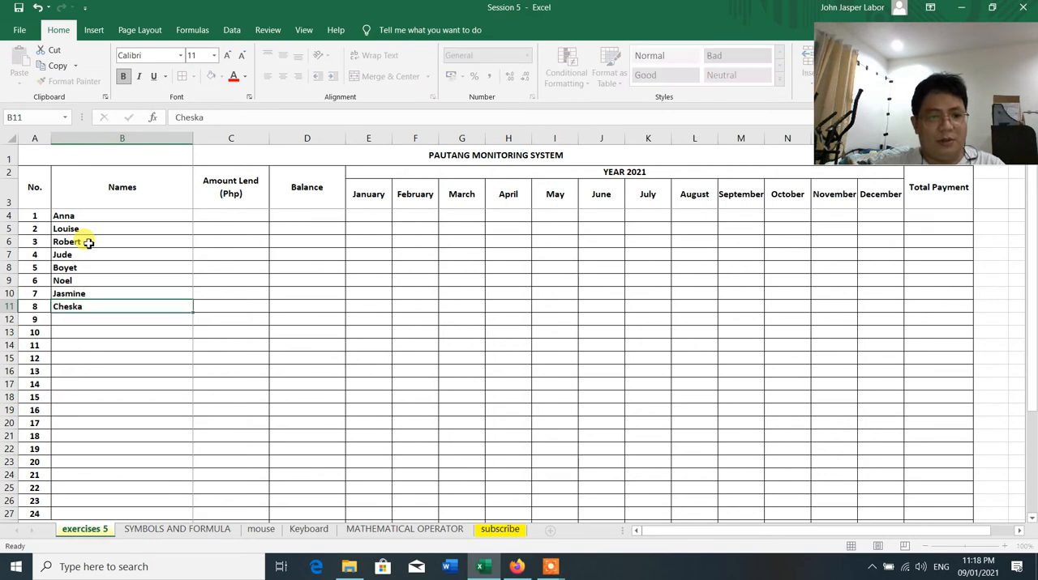
pyautogui.write('ka')
pyautogui.press('Return')
# Enter the borrowers' first names for numbers 9 to 12 in B12 to B15
pyautogui.write('Mart')
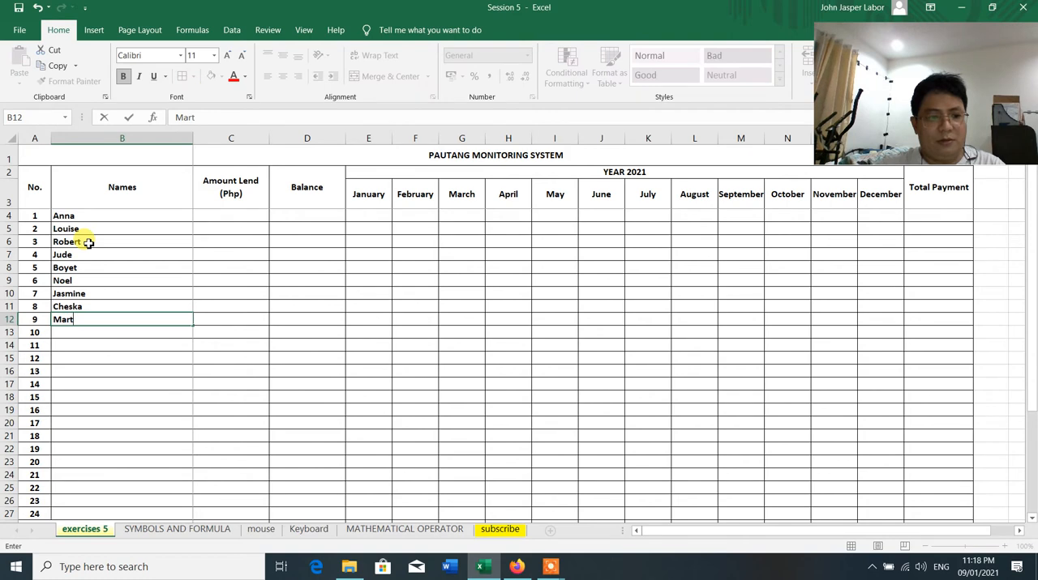
pyautogui.press('Return')
pyautogui.write('Naed')
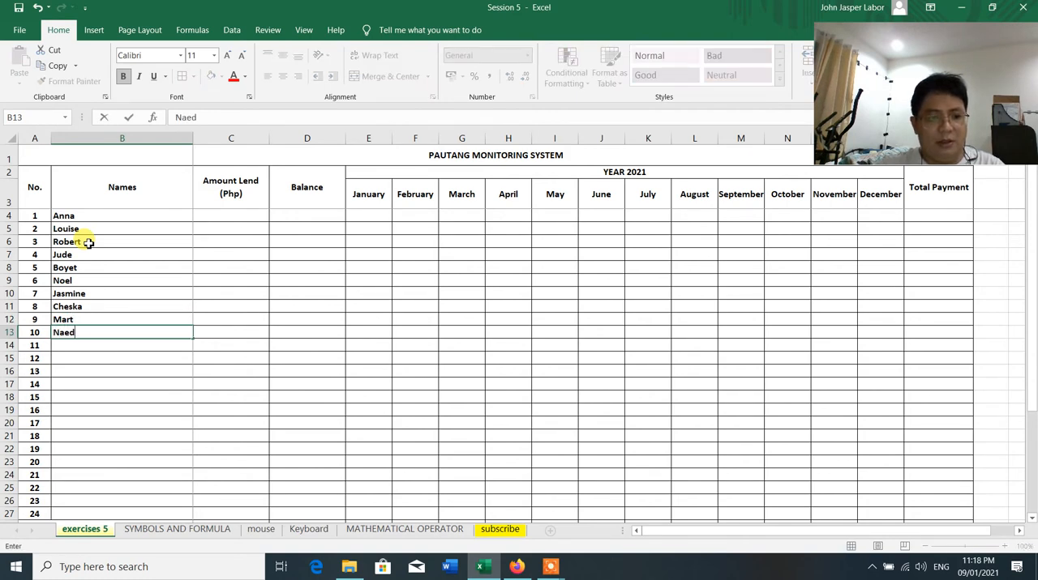
pyautogui.press('Return')
pyautogui.write('Jane')
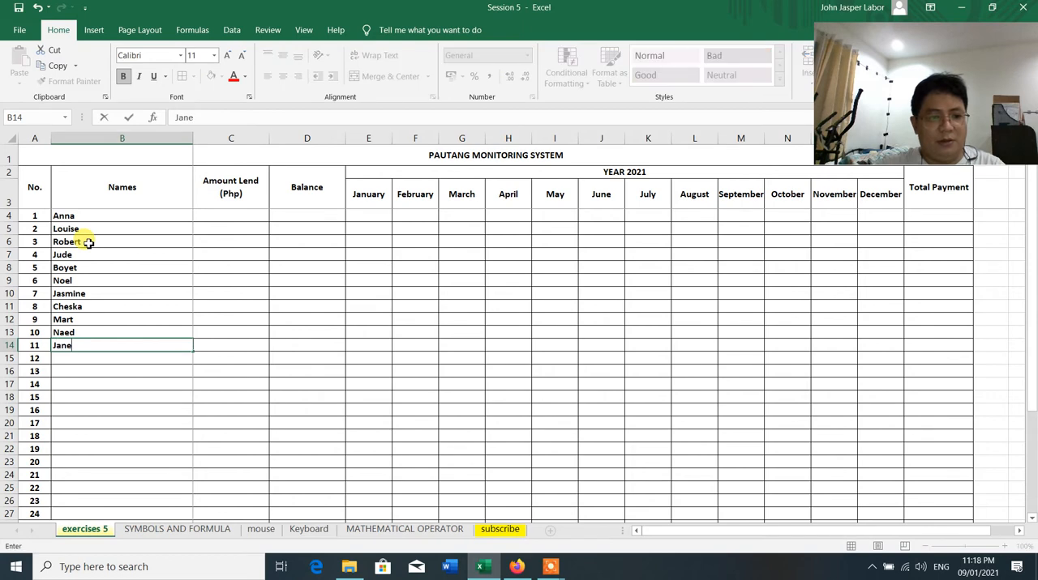
pyautogui.press('Return')
pyautogui.write('Jean')
pyautogui.press('Return')
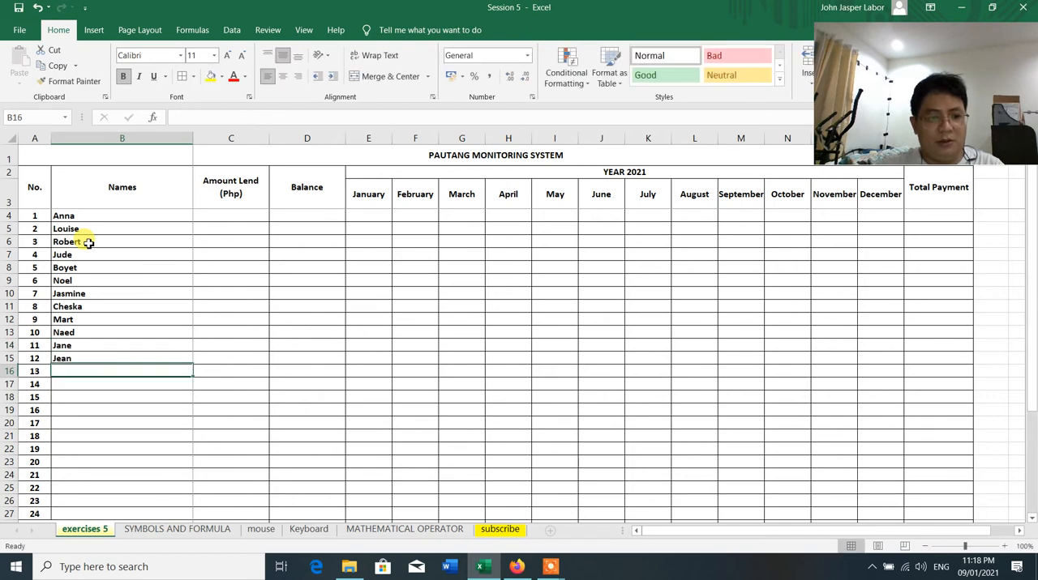
# Enter Person1 in B16 and fill the series down to B27 so the Names column ends with Person12
pyautogui.write('Person1')
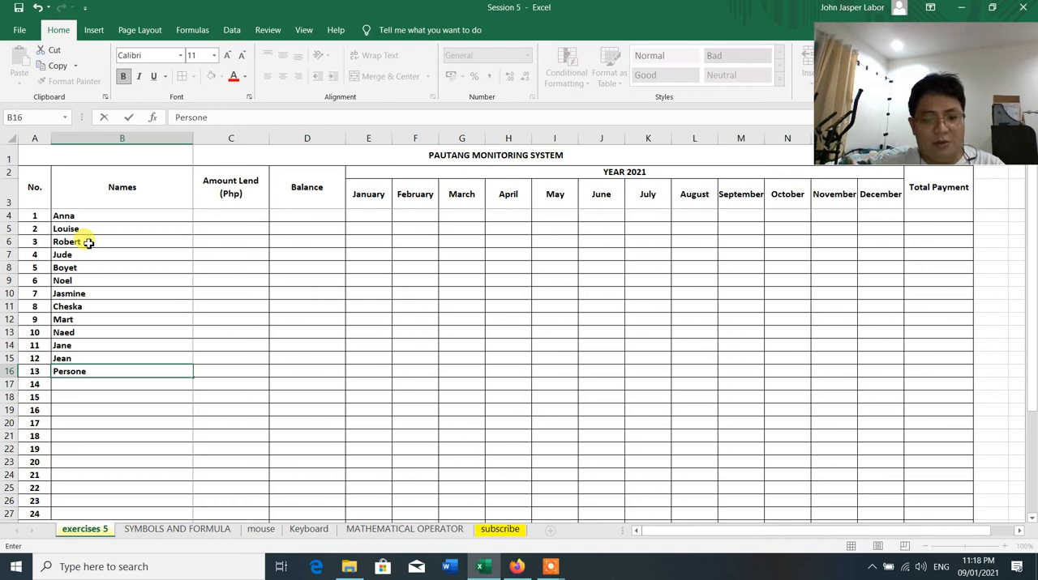
pyautogui.click(88, 241)
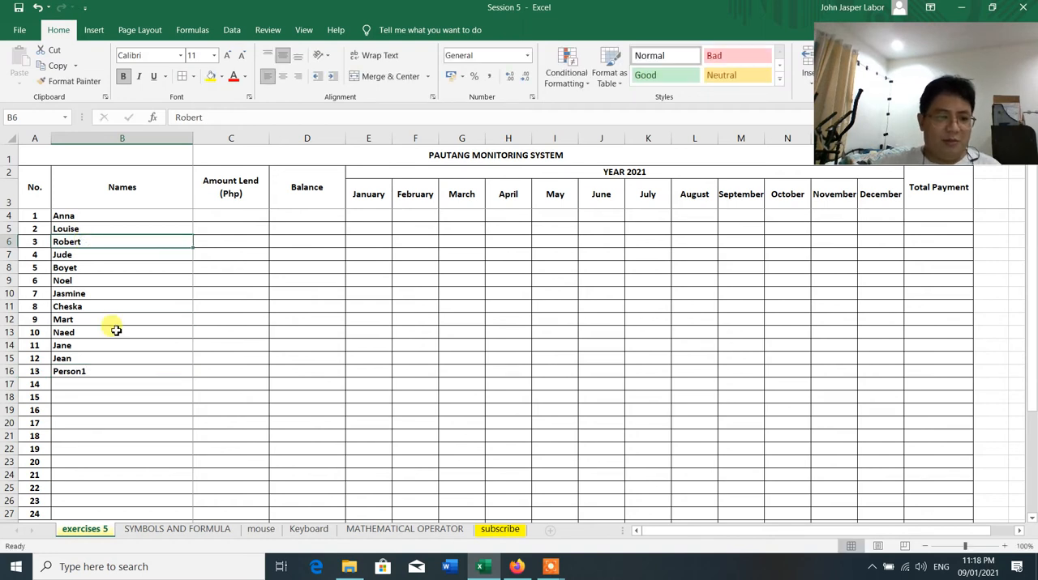
pyautogui.scroll(-1, 113, 333)
pyautogui.click(64, 336)
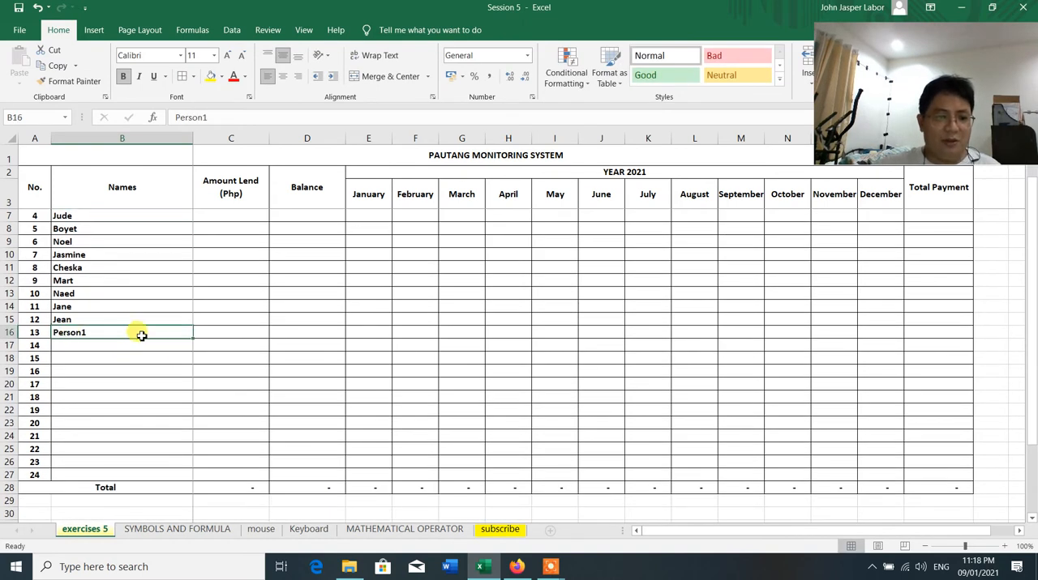
pyautogui.moveTo(192, 337); pyautogui.dragTo(189, 477)
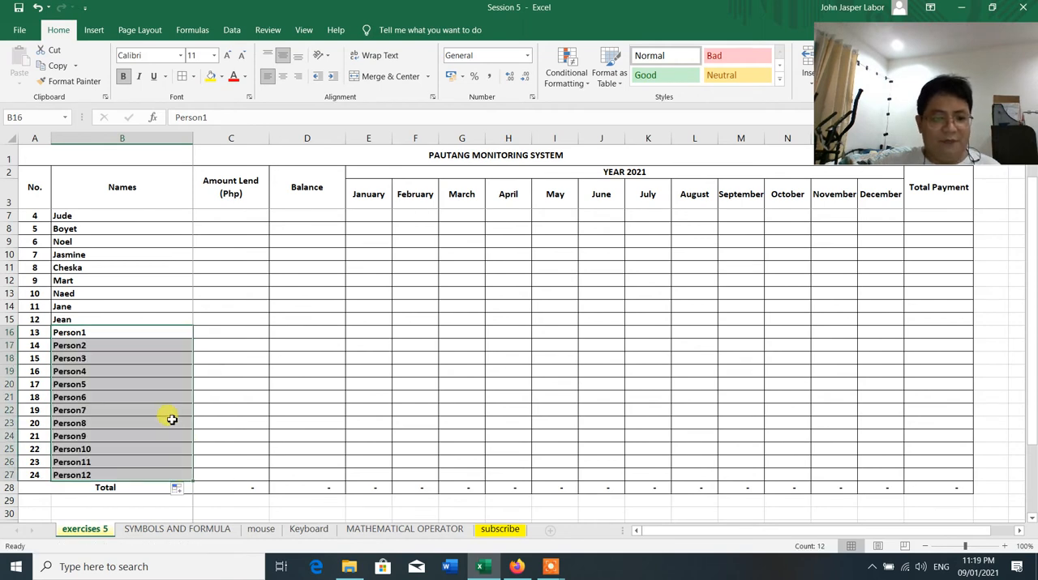
pyautogui.click(212, 397)
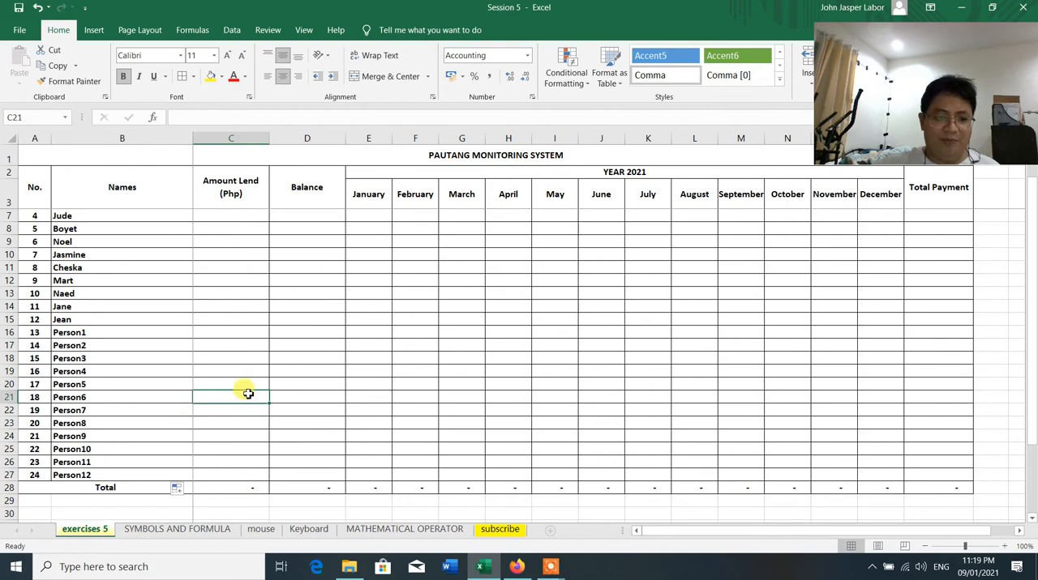
# Enter a lent amount of 10,000 for the first borrower in C4
pyautogui.scroll(1, 247, 393)
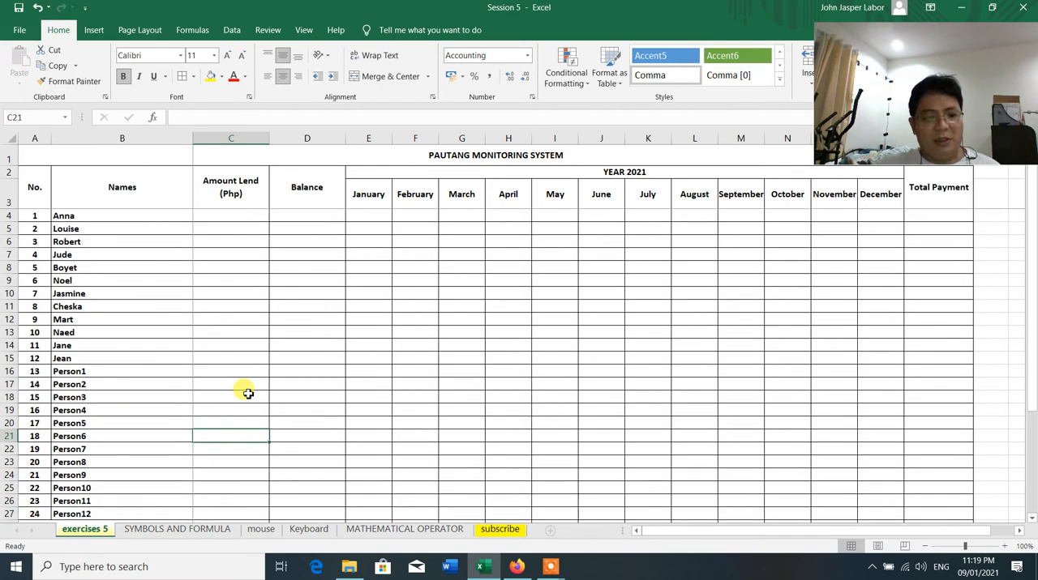
pyautogui.scroll(-3, 247, 393)
pyautogui.scroll(3, 153, 409)
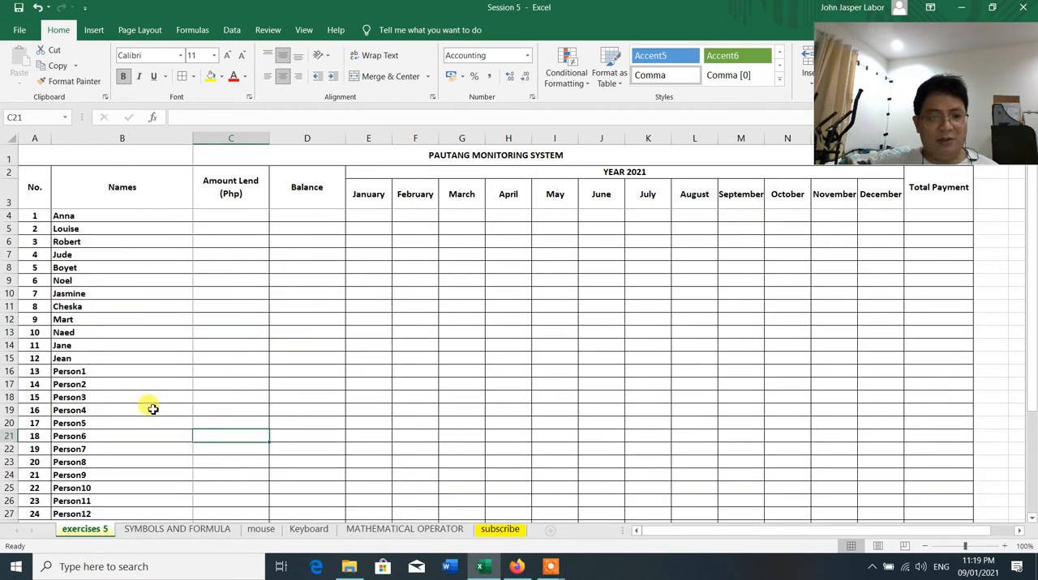
pyautogui.click(233, 214)
pyautogui.write('1000')
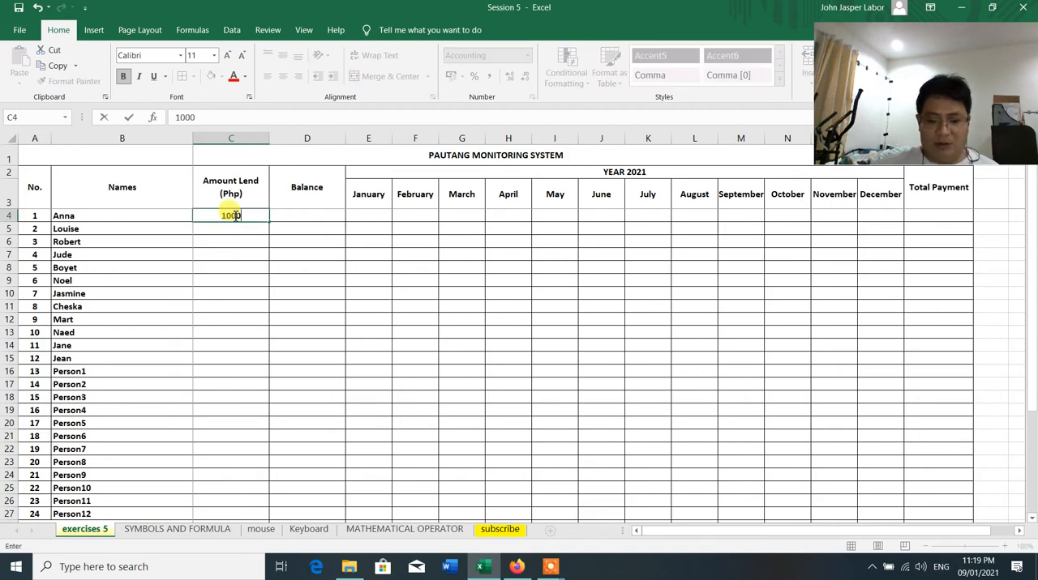
pyautogui.press('BackSpace')
pyautogui.press('BackSpace')
pyautogui.press('BackSpace')
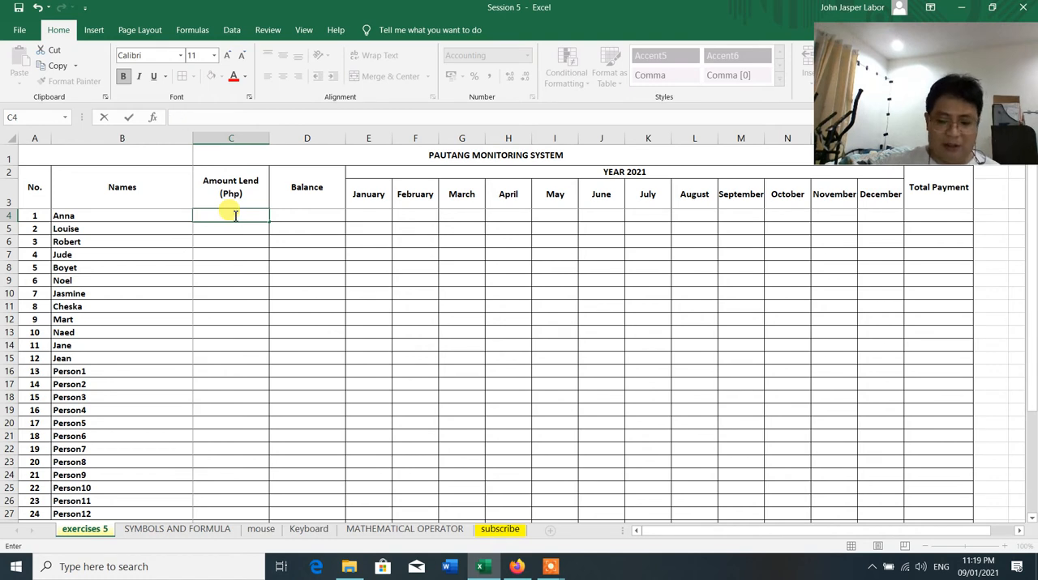
pyautogui.write('0')
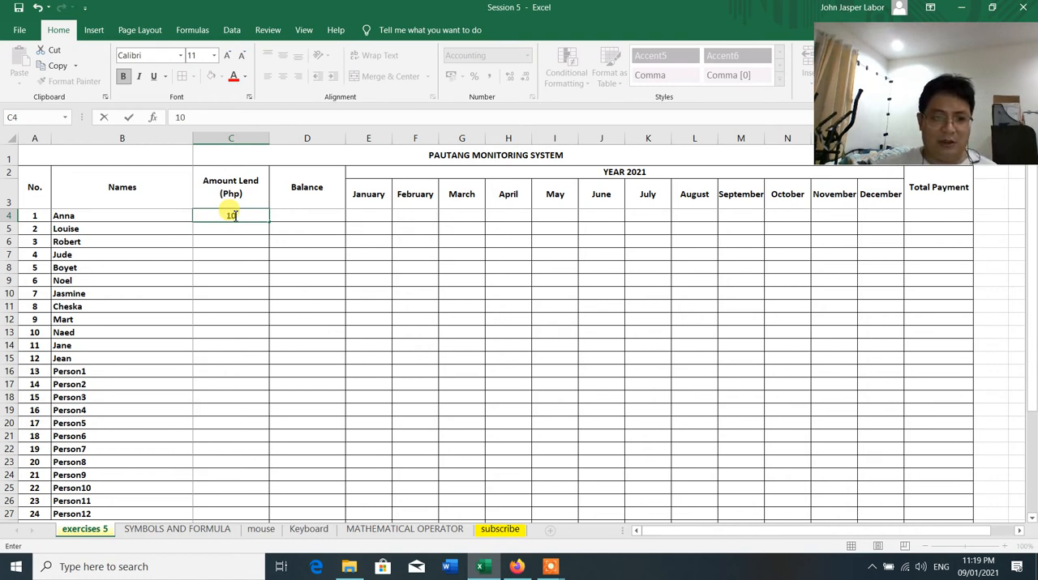
pyautogui.write(',000')
pyautogui.press('Return')
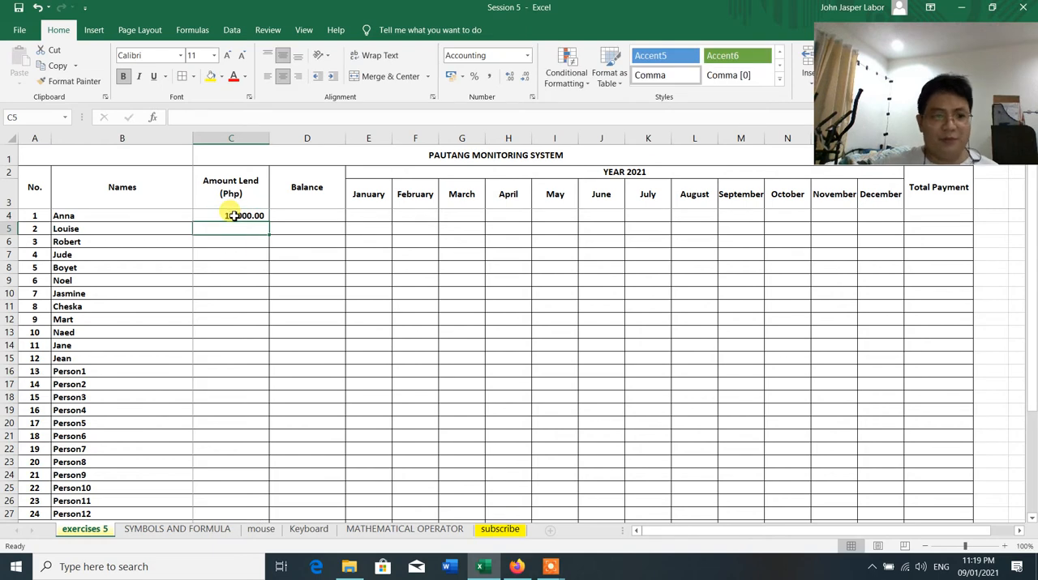
pyautogui.click(231, 279)
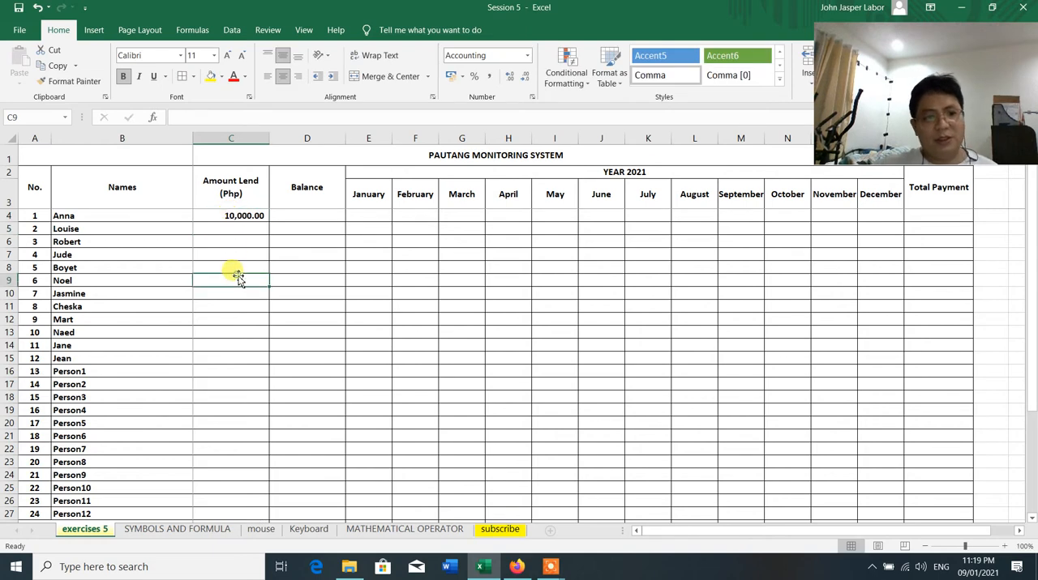
# Fill C5 to C27 of the Amount Lend column with 10000 in a single entry
pyautogui.click(246, 216)
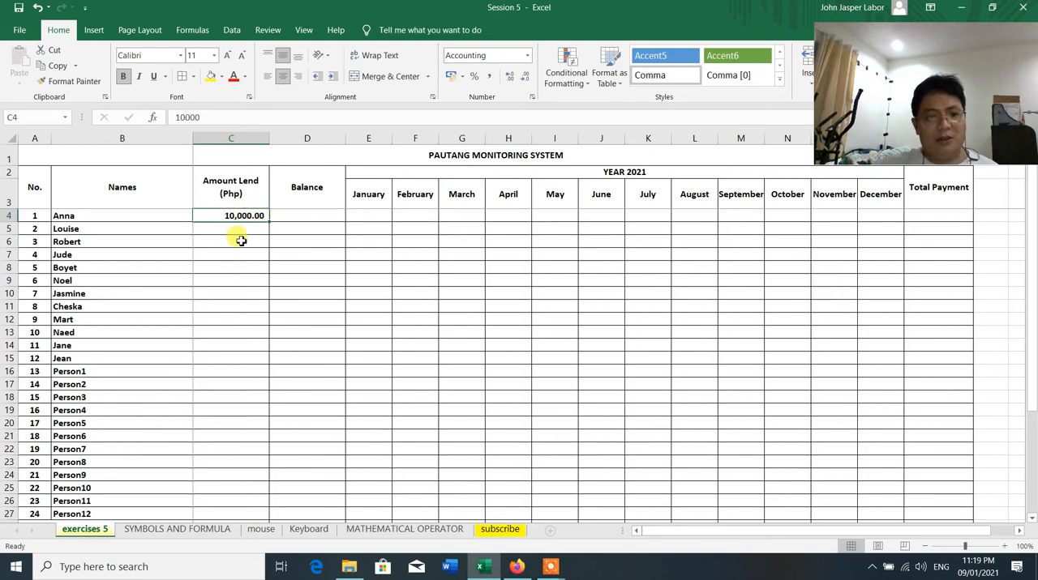
pyautogui.click(241, 240)
pyautogui.moveTo(241, 228); pyautogui.dragTo(232, 483)
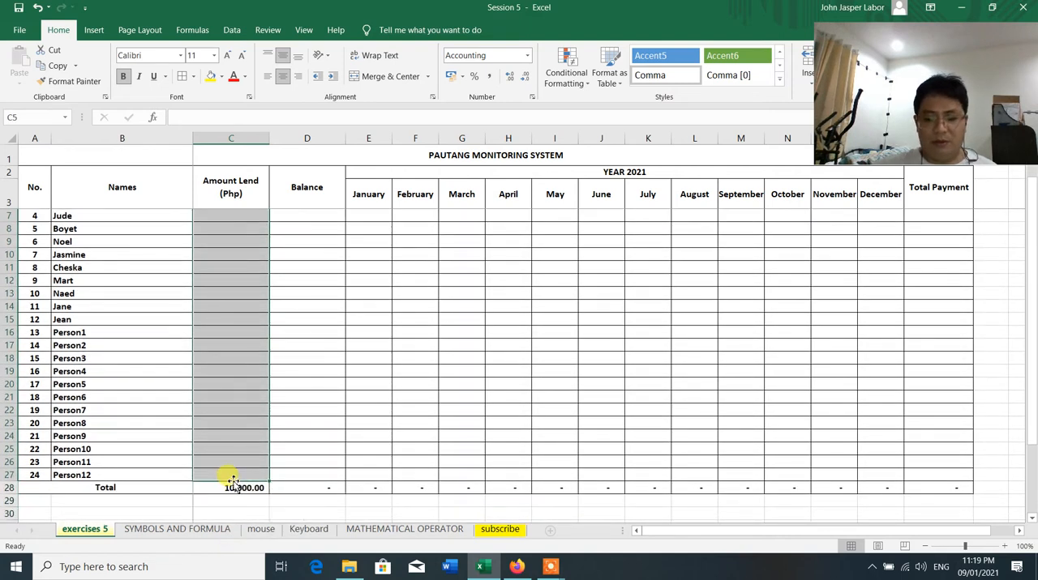
pyautogui.write('10')
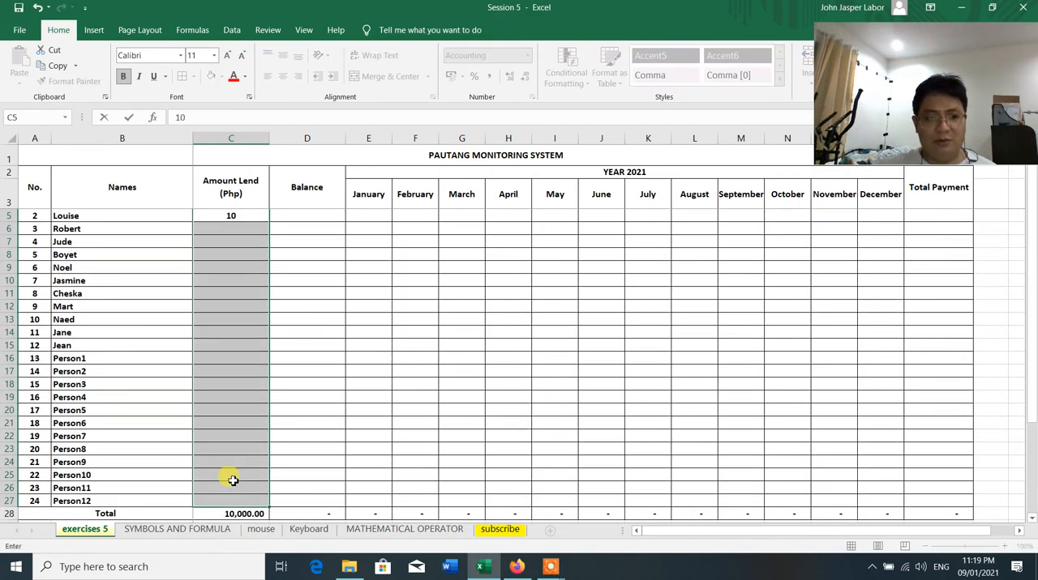
pyautogui.write('000')
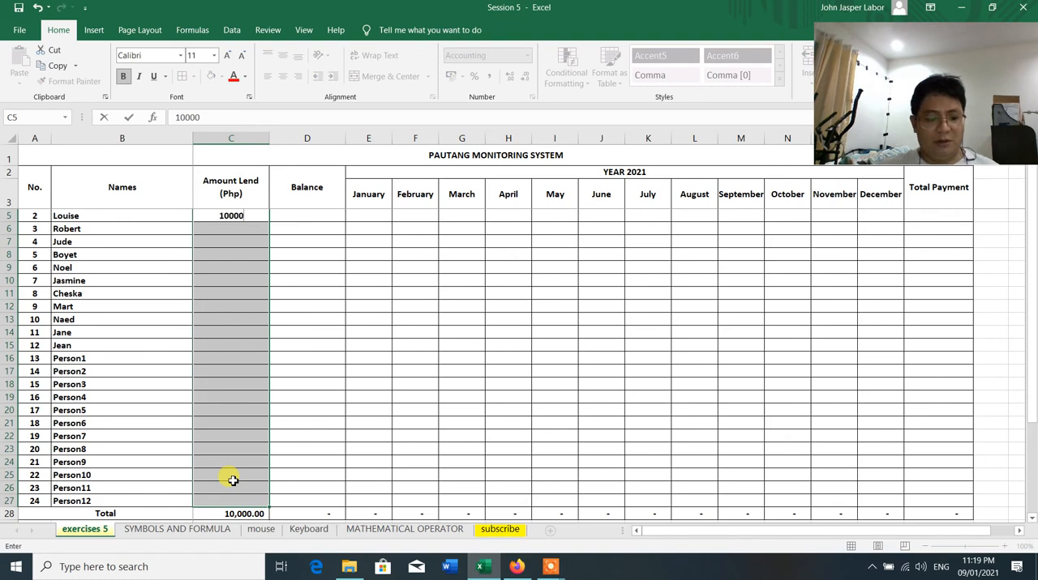
pyautogui.hotkey('ctrl', 'Return')
pyautogui.click(415, 245)
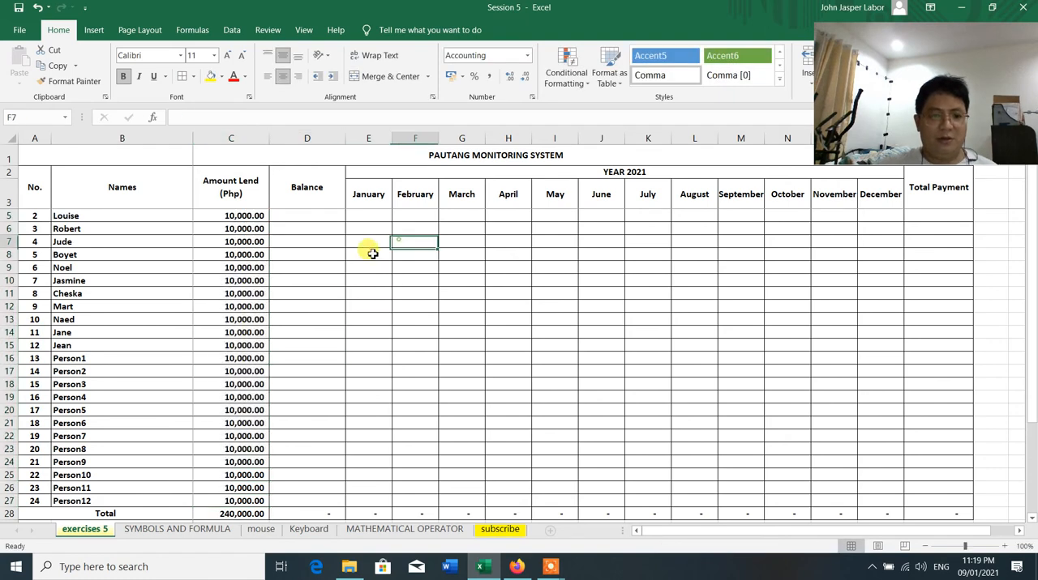
pyautogui.scroll(1, 364, 333)
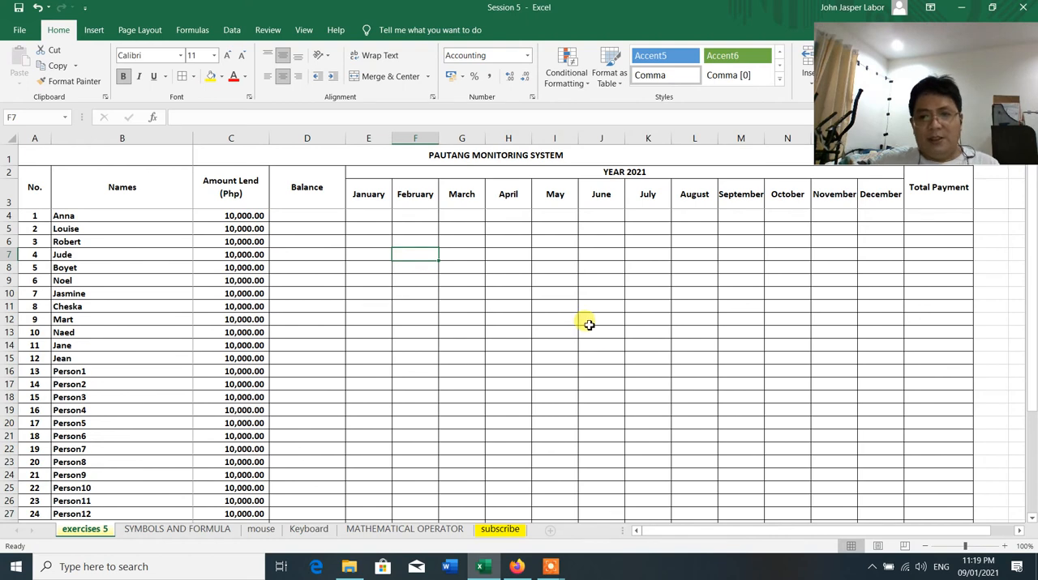
# Total the first borrower's January to December payments in Q4 with =SUM(E4:P4) and check the formula's range
pyautogui.click(309, 219)
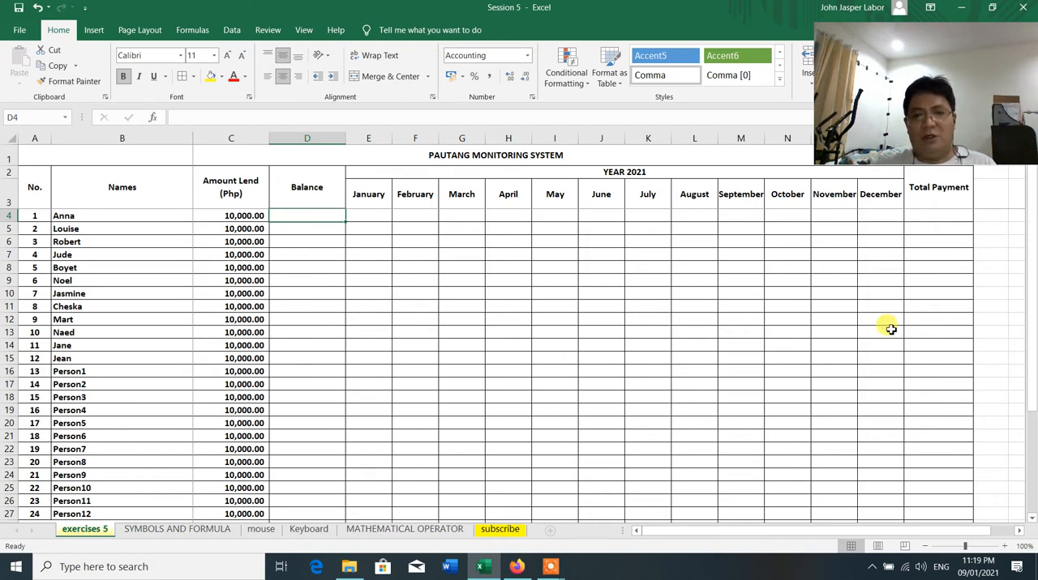
pyautogui.moveTo(371, 214); pyautogui.dragTo(894, 214)
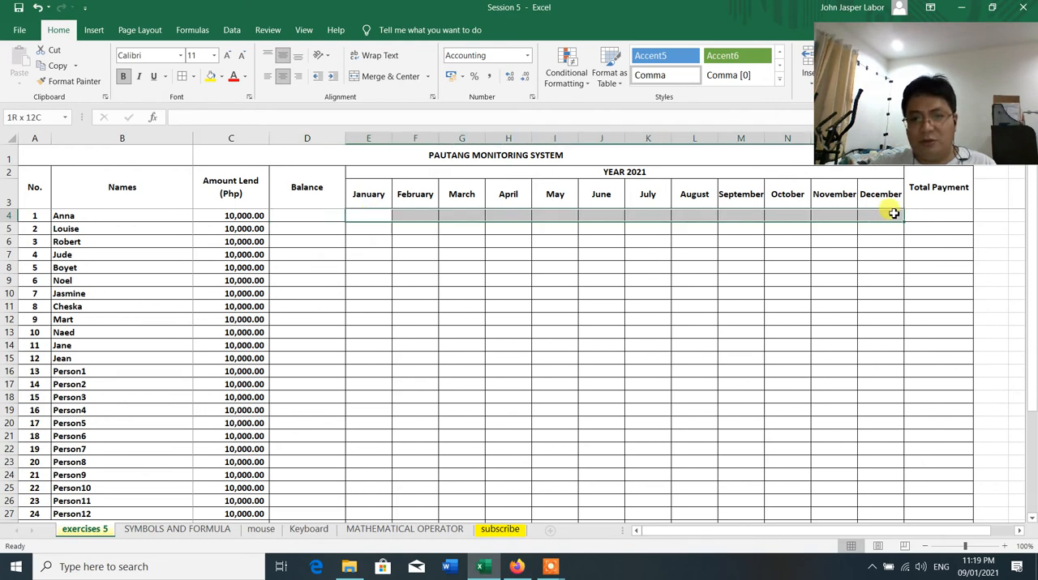
pyautogui.click(942, 245)
pyautogui.click(939, 214)
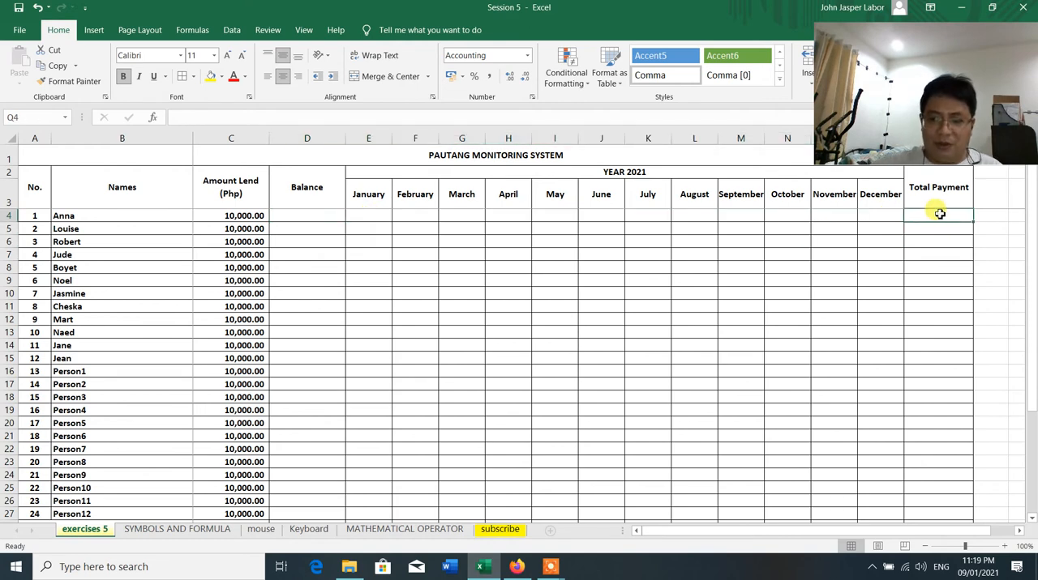
pyautogui.write('=')
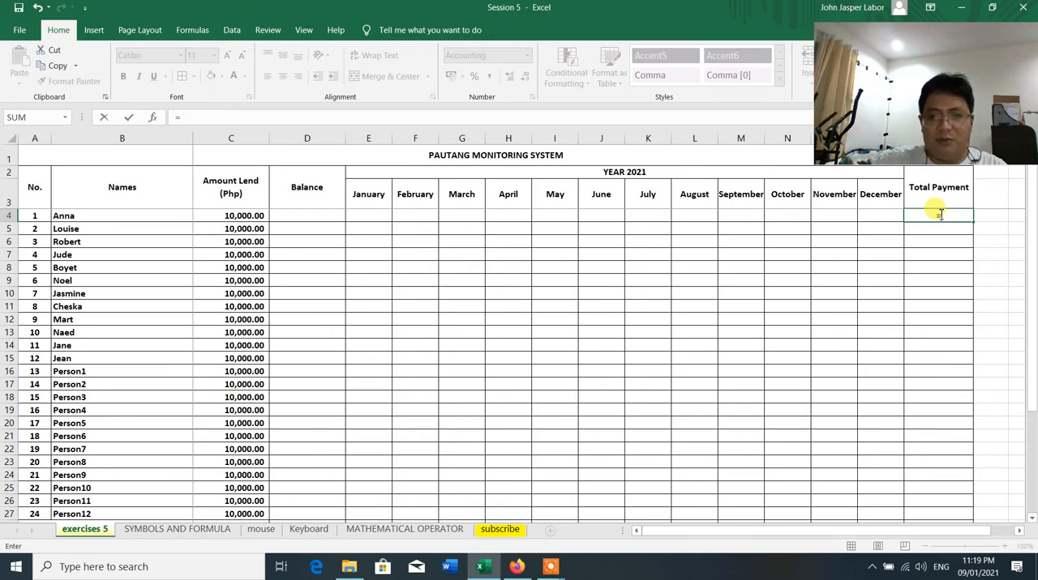
pyautogui.write('sum(')
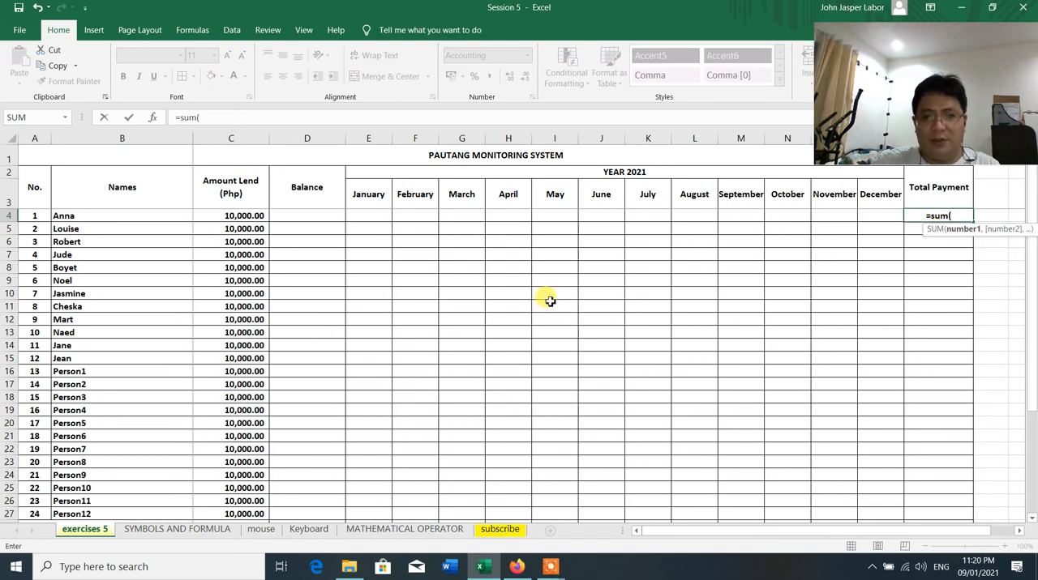
pyautogui.moveTo(367, 216); pyautogui.dragTo(787, 216)
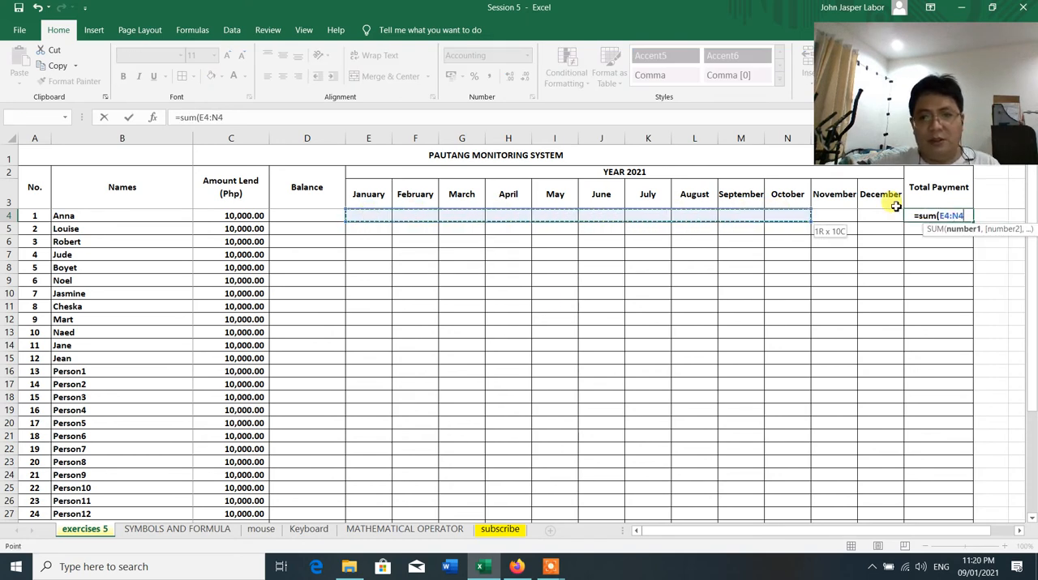
pyautogui.moveTo(895, 207)
pyautogui.mouseDown()
pyautogui.moveTo(871, 220)
pyautogui.moveTo(883, 218)
pyautogui.mouseUp()
pyautogui.press('Return')
pyautogui.doubleClick(938, 217)
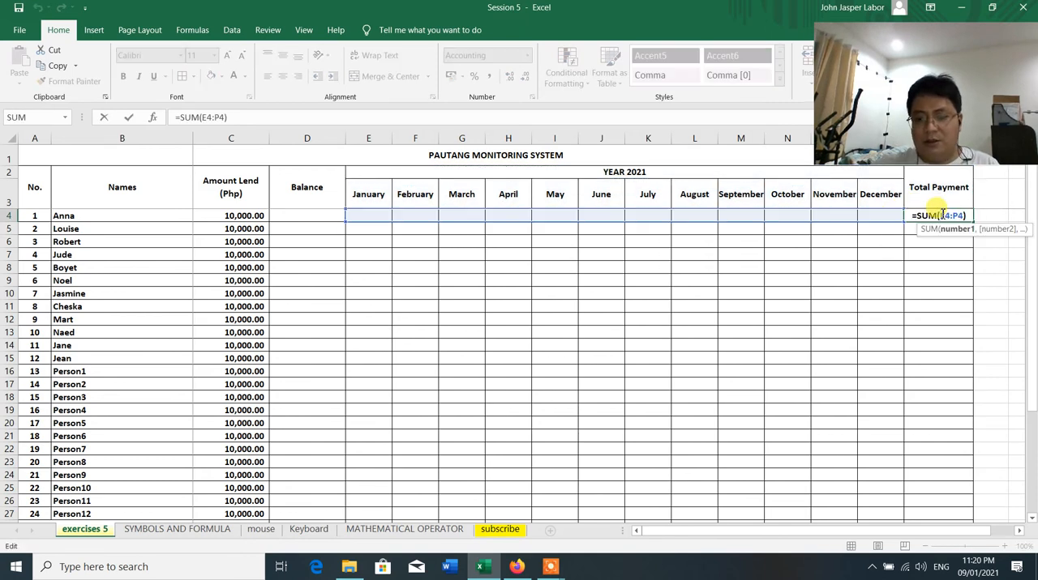
pyautogui.press('Return')
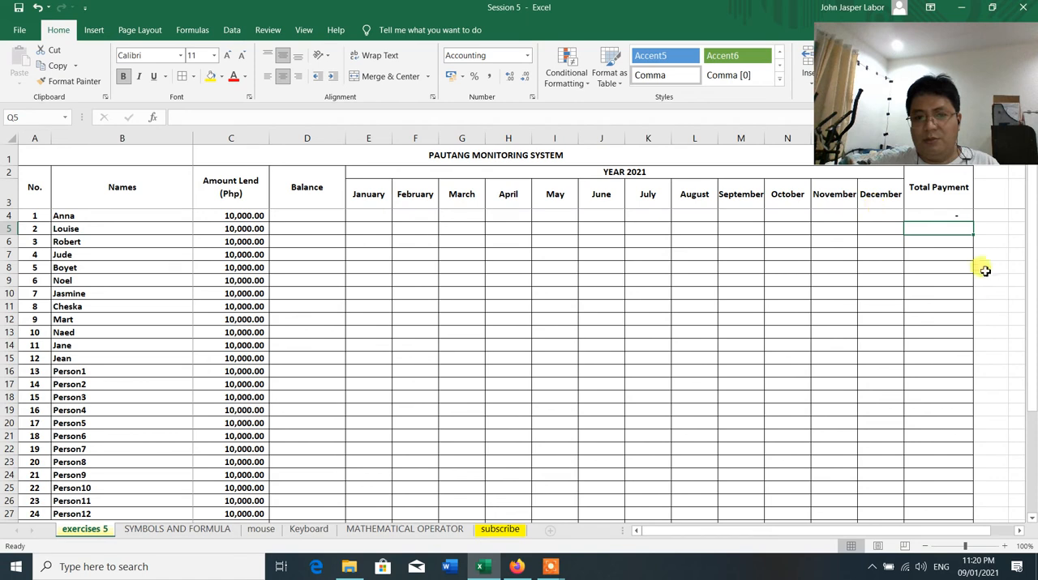
# Copy the Total Payment formula from Q4 to Q5 through Q27 and check the copied formula in Q5
pyautogui.click(949, 215)
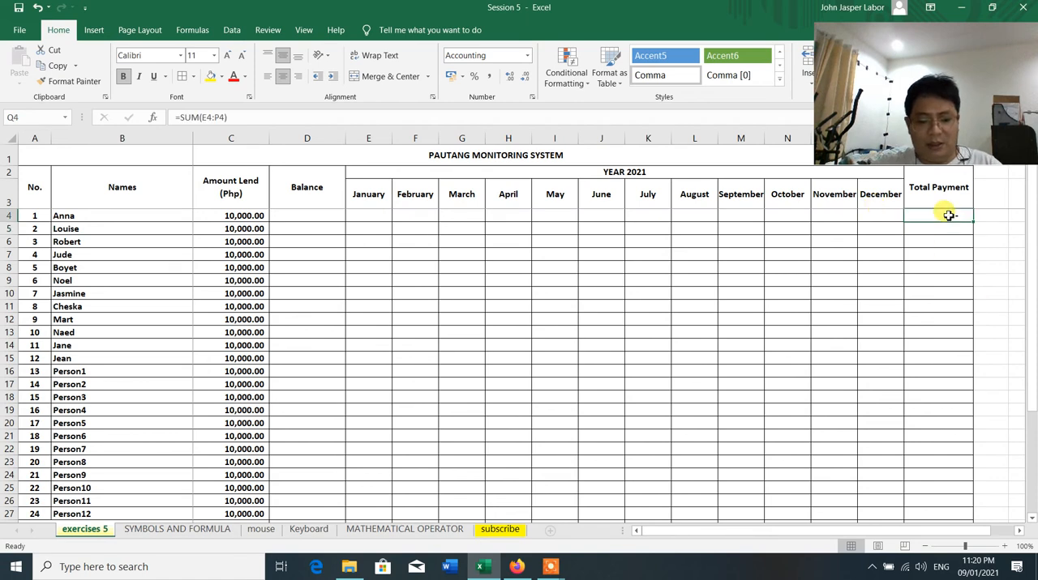
pyautogui.rightClick(949, 215)
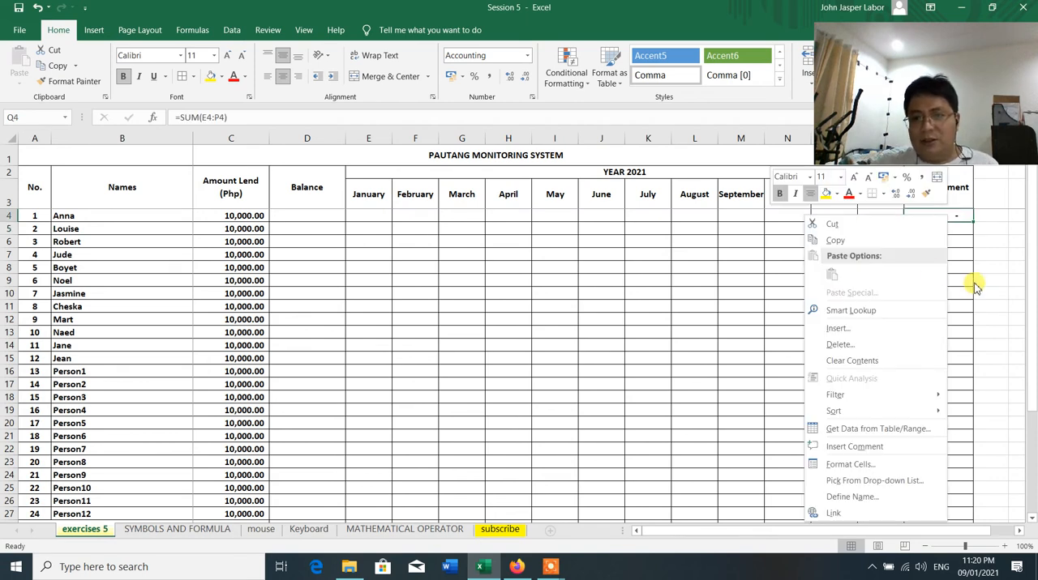
pyautogui.click(861, 241)
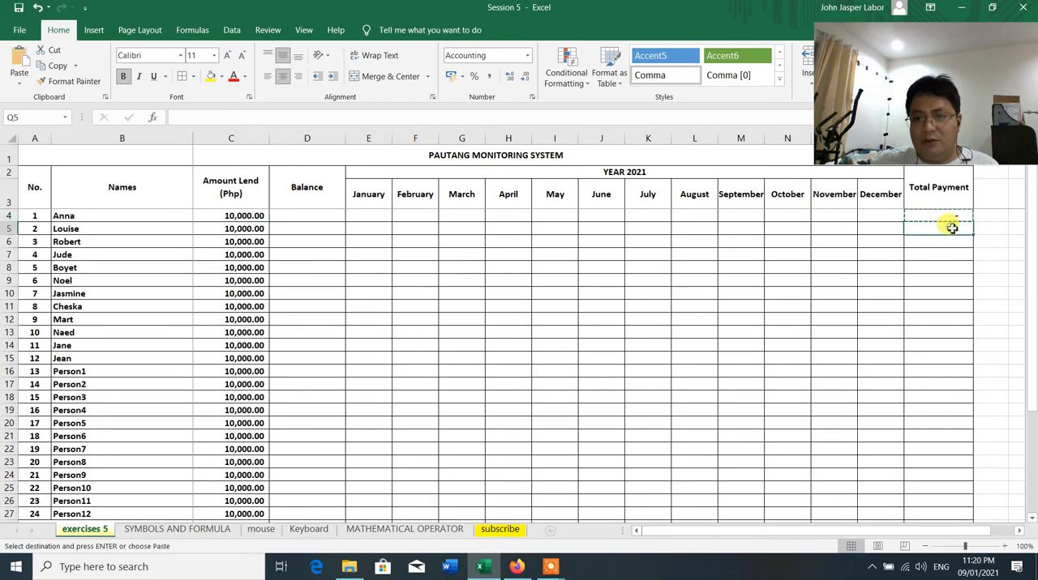
pyautogui.moveTo(949, 225); pyautogui.dragTo(939, 487)
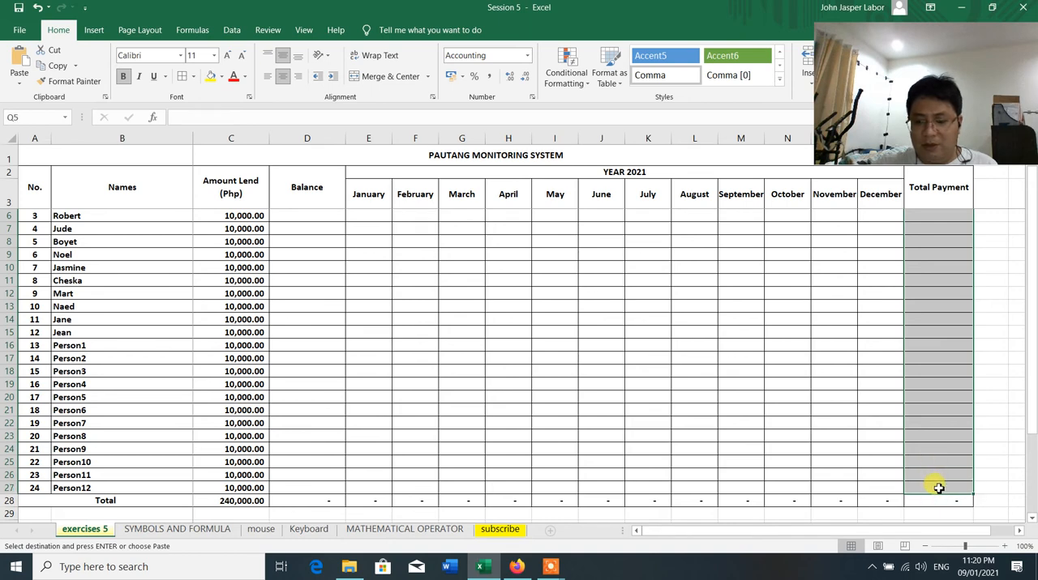
pyautogui.press('Return')
pyautogui.scroll(2, 953, 300)
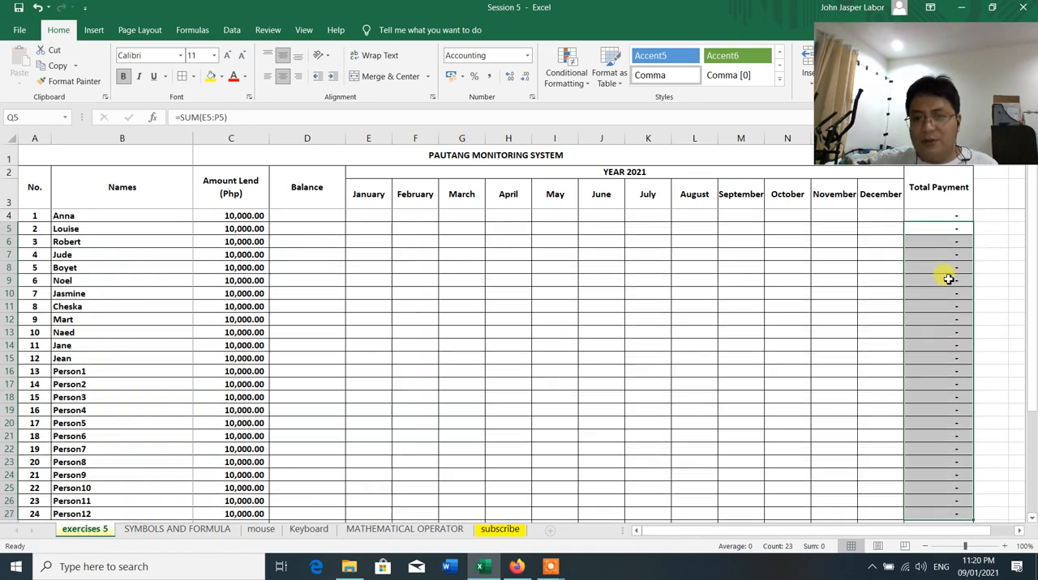
pyautogui.doubleClick(942, 227)
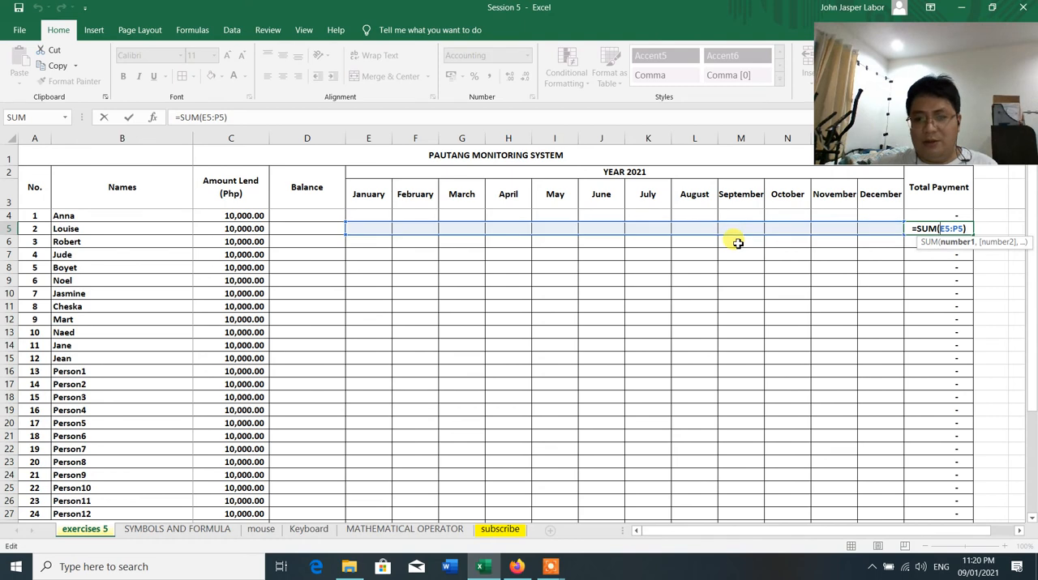
pyautogui.press('Return')
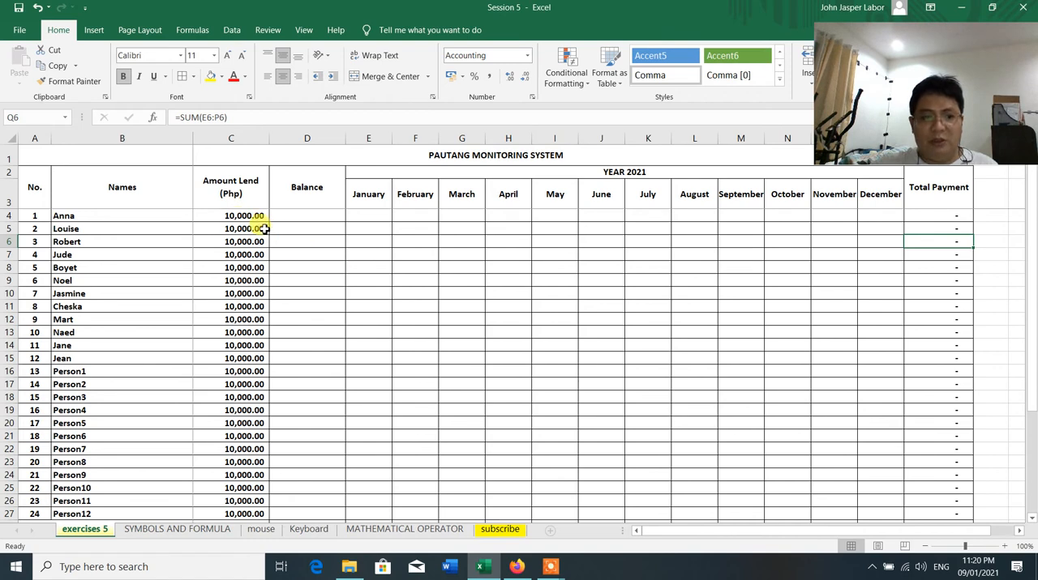
# Calculate the first borrower's Balance in D4 with the formula =Q4-C4, subtracting the lent amount from the total payment
pyautogui.click(323, 217)
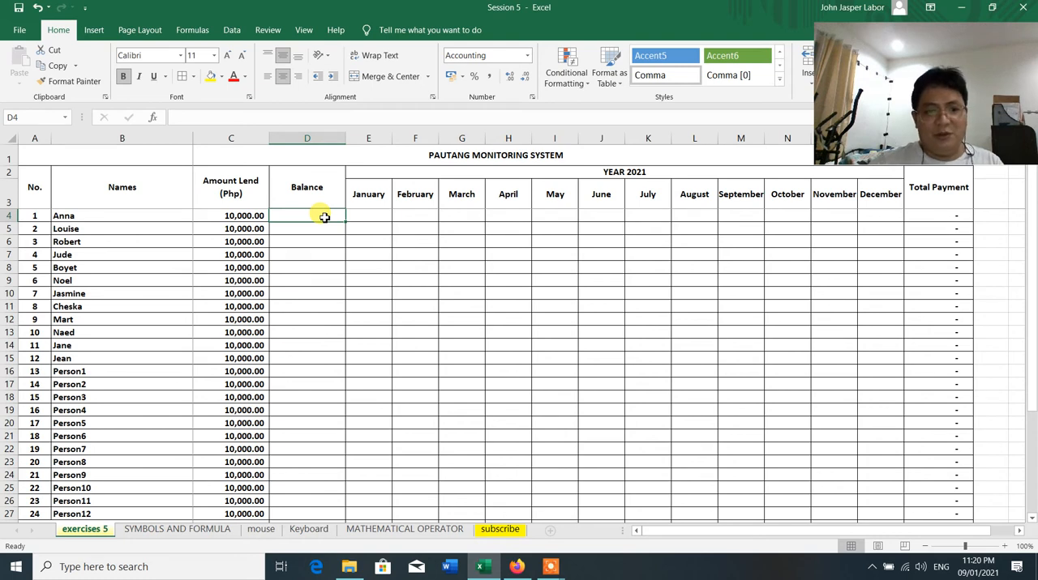
pyautogui.write('=')
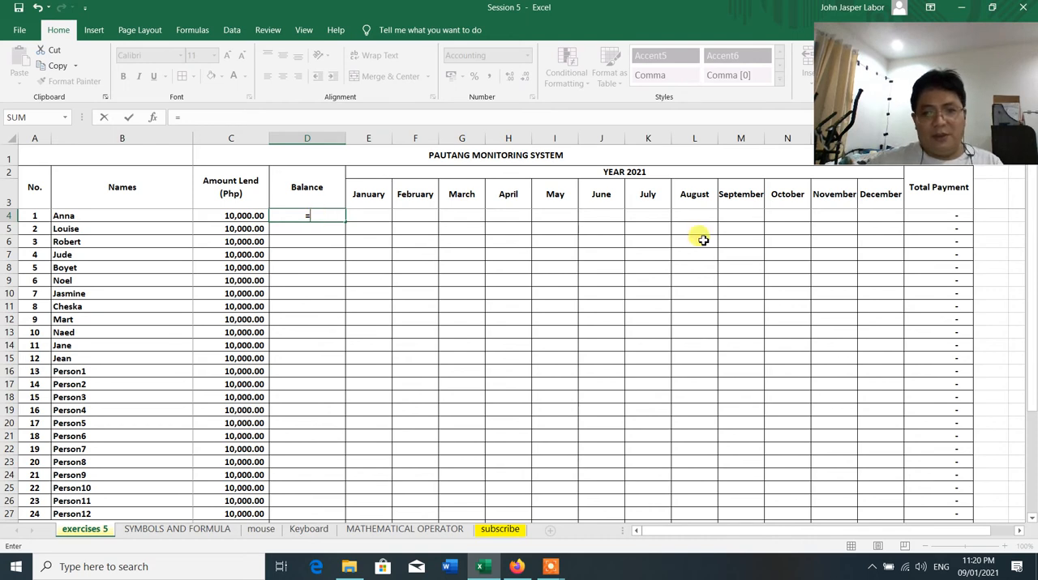
pyautogui.click(942, 216)
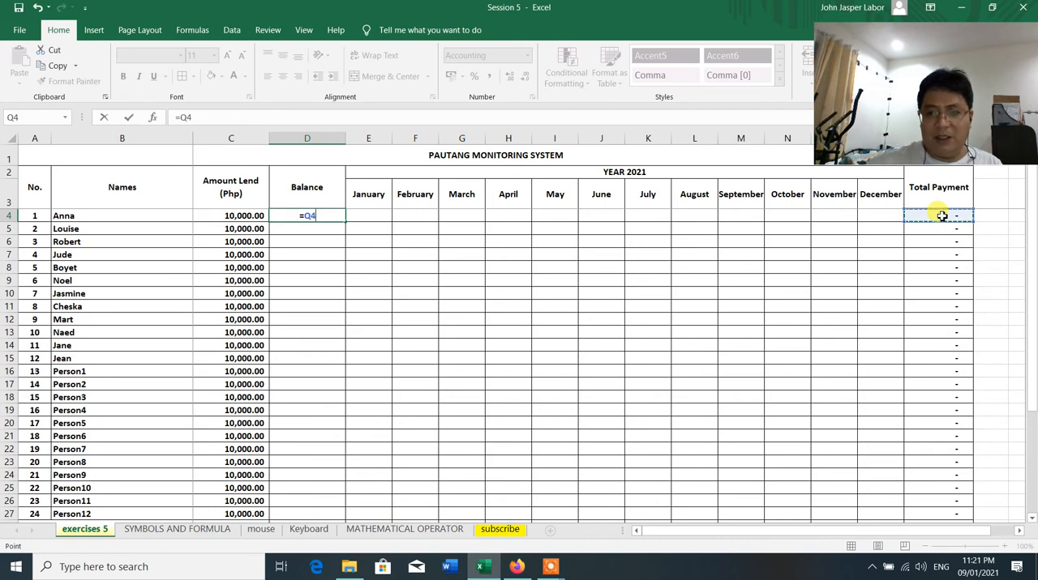
pyautogui.write('-')
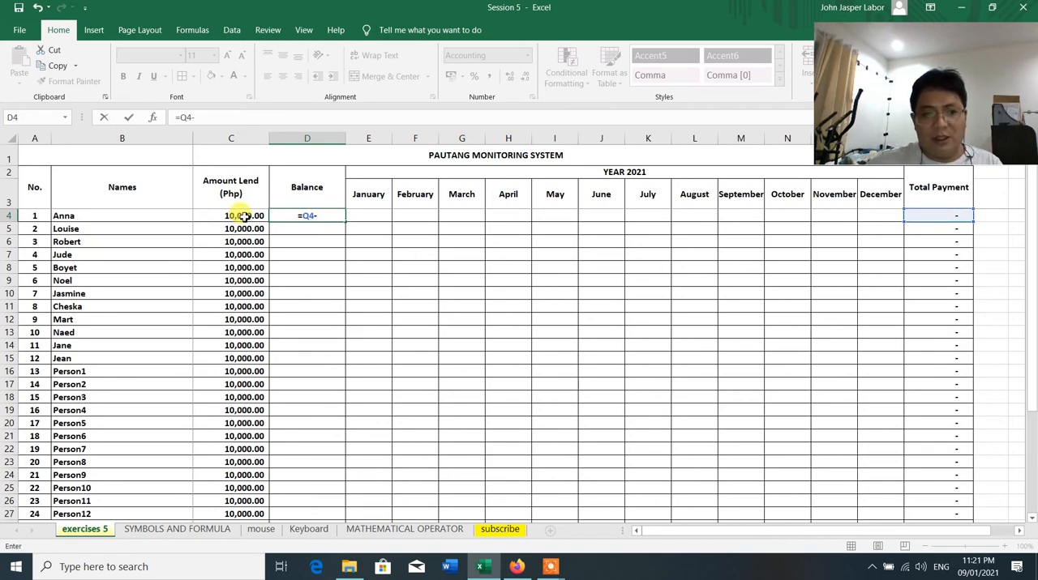
pyautogui.press('BackSpace')
pyautogui.press('BackSpace')
pyautogui.press('BackSpace')
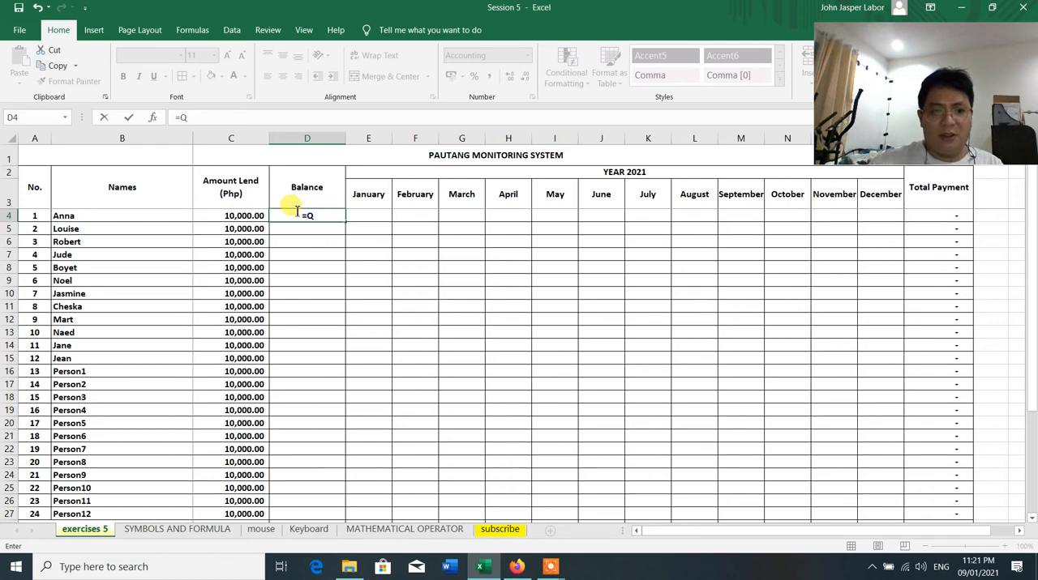
pyautogui.press('BackSpace')
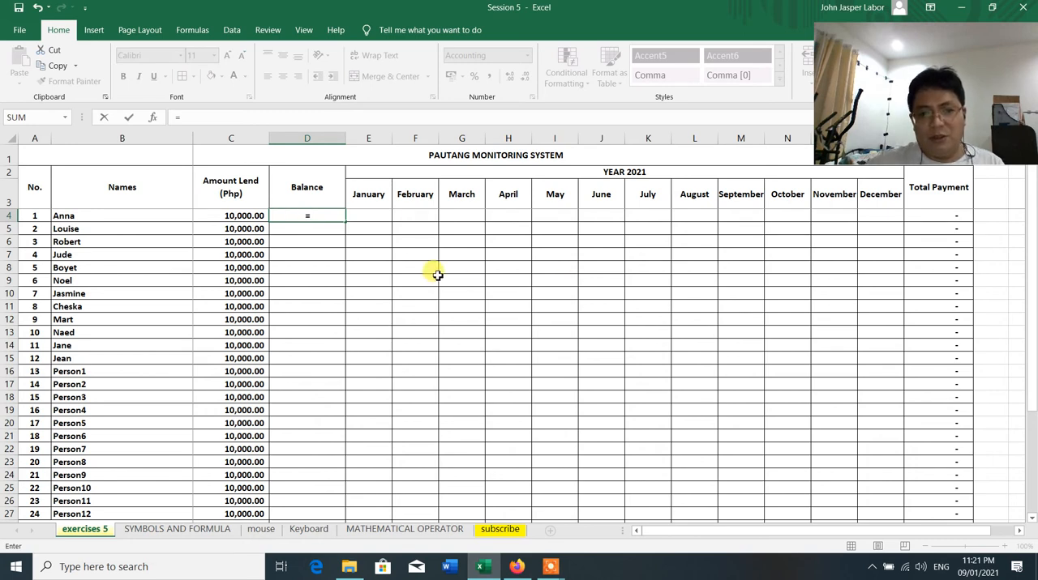
pyautogui.click(945, 216)
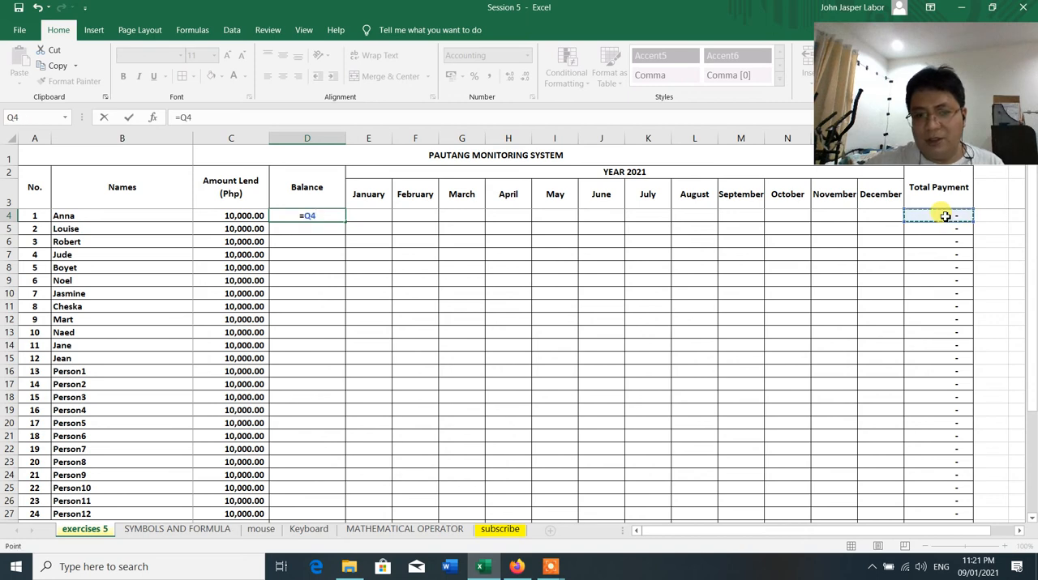
pyautogui.write('-')
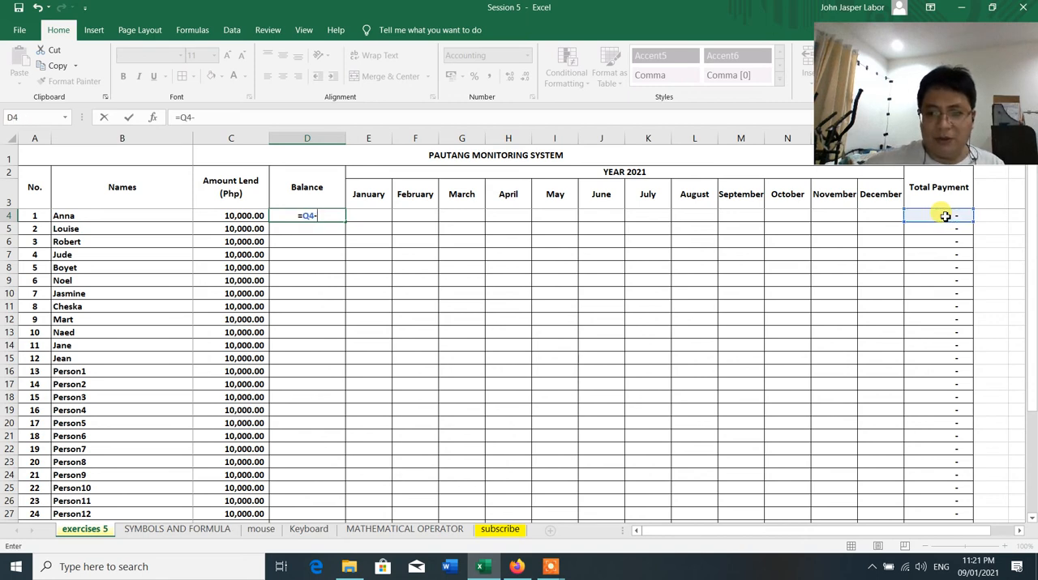
pyautogui.click(232, 216)
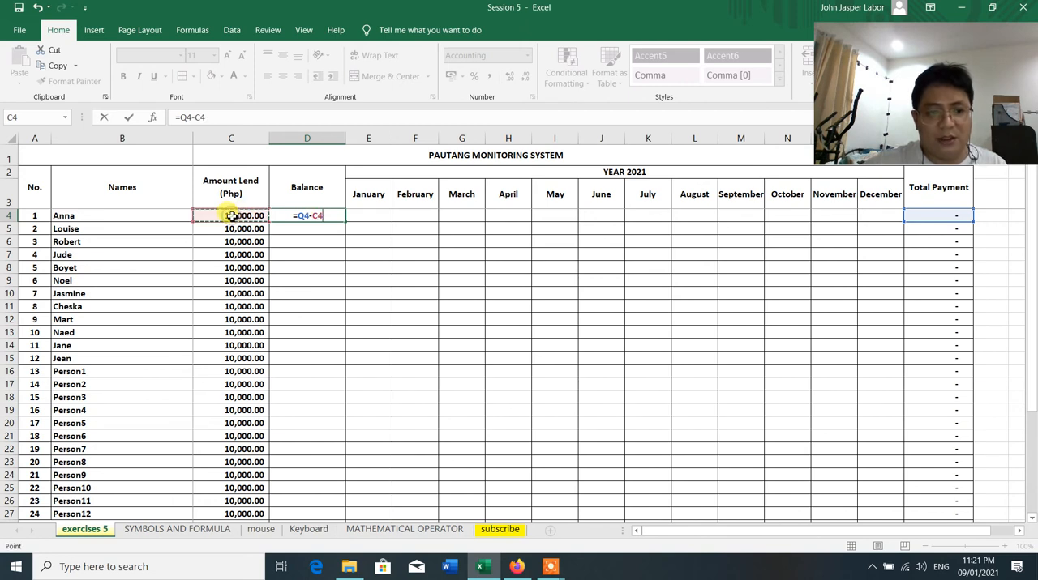
pyautogui.press('Return')
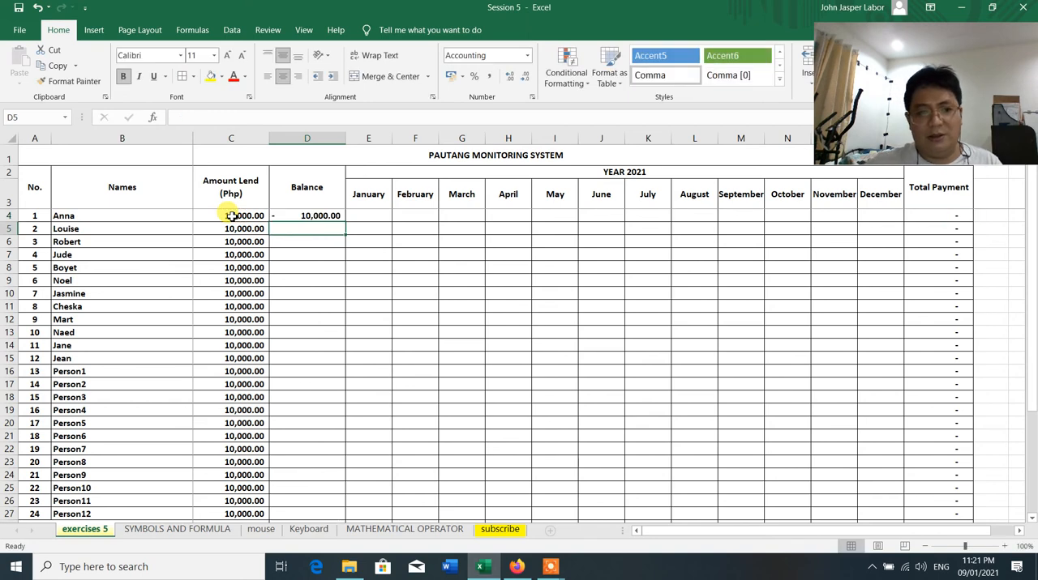
# Copy the Balance formula from D4 to D5 through D27 and review the column down to the Total row
pyautogui.click(307, 216)
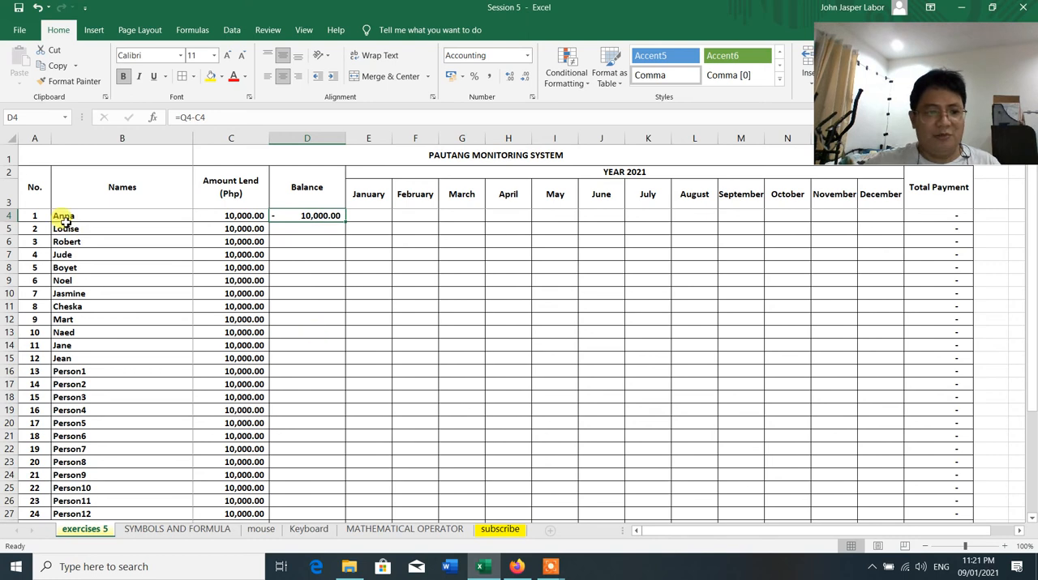
pyautogui.rightClick(309, 216)
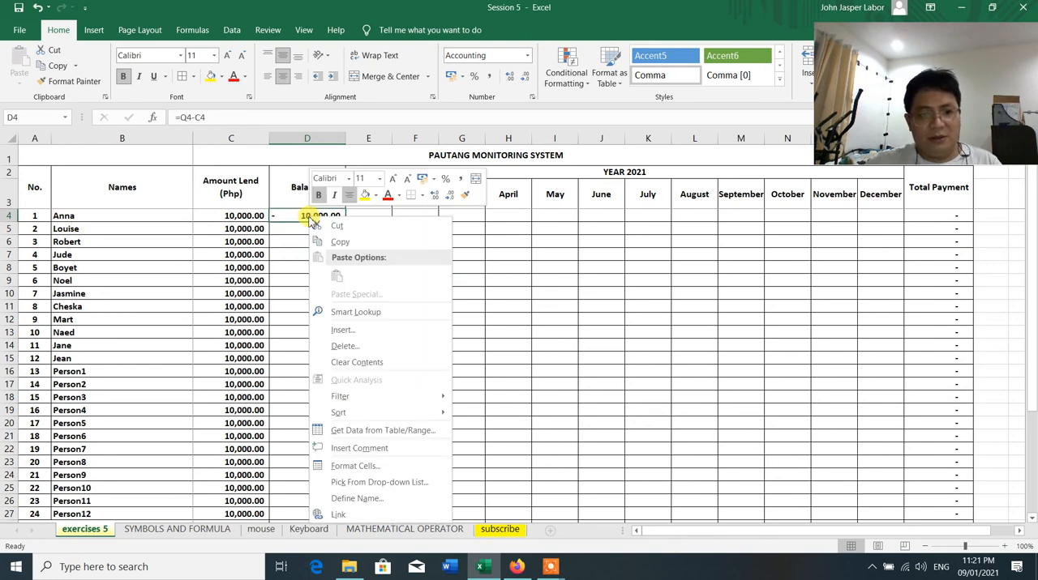
pyautogui.click(336, 242)
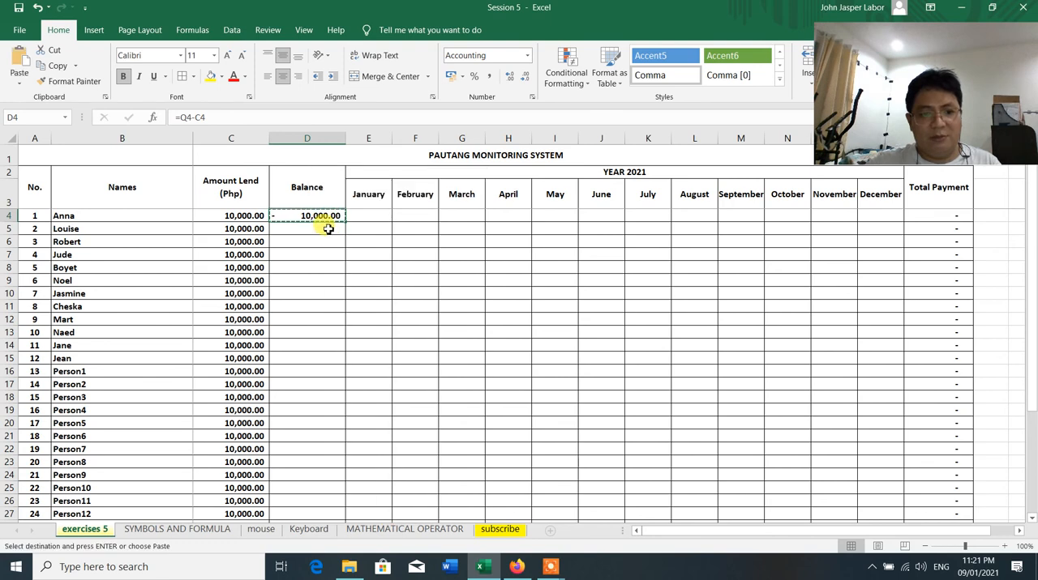
pyautogui.moveTo(331, 229); pyautogui.dragTo(309, 486)
pyautogui.hotkey('ctrl', 'v')
pyautogui.press('Escape')
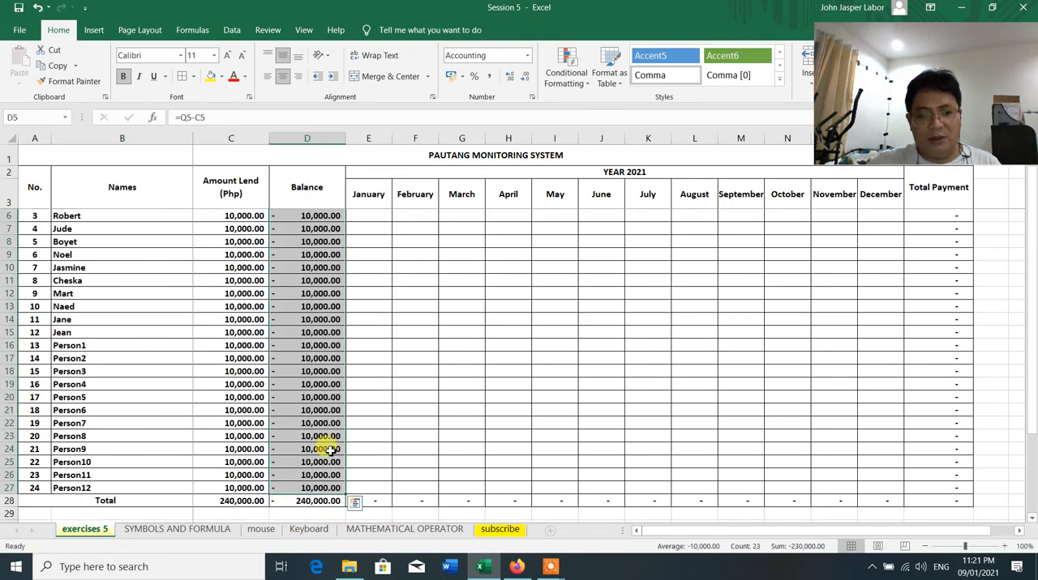
pyautogui.click(424, 304)
pyautogui.scroll(1, 429, 304)
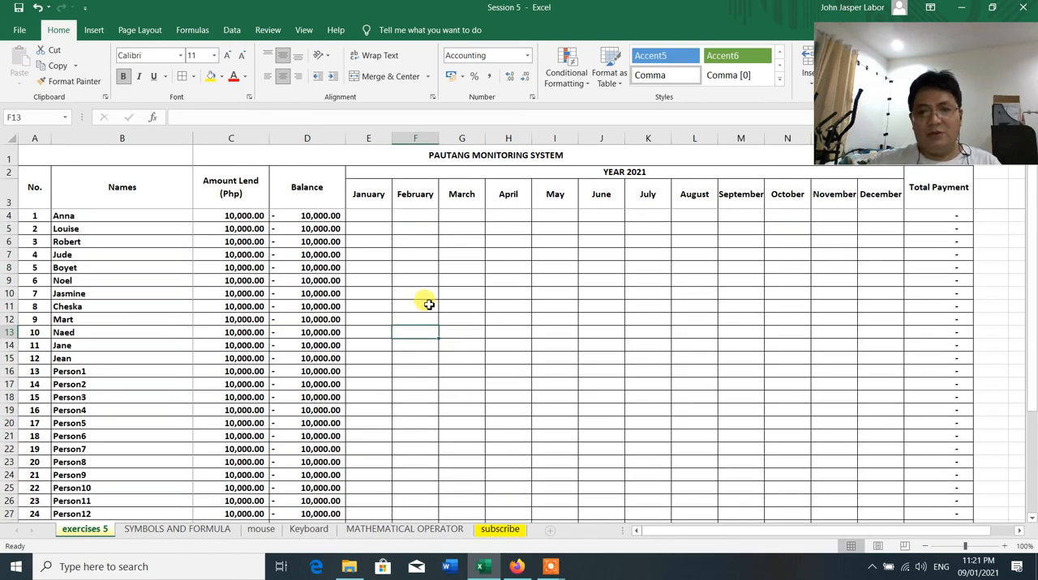
pyautogui.scroll(-4, 429, 304)
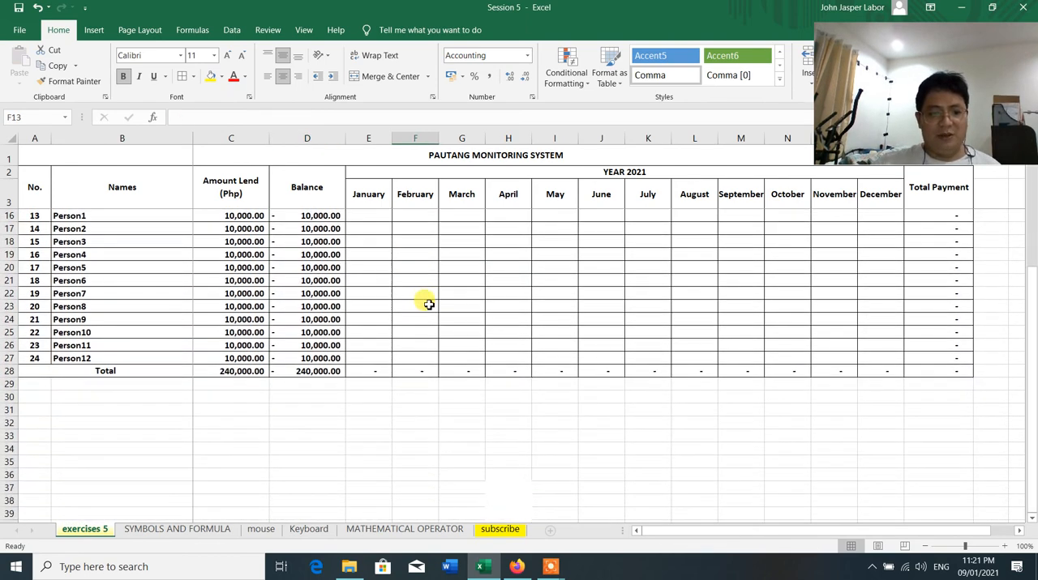
pyautogui.scroll(4, 429, 304)
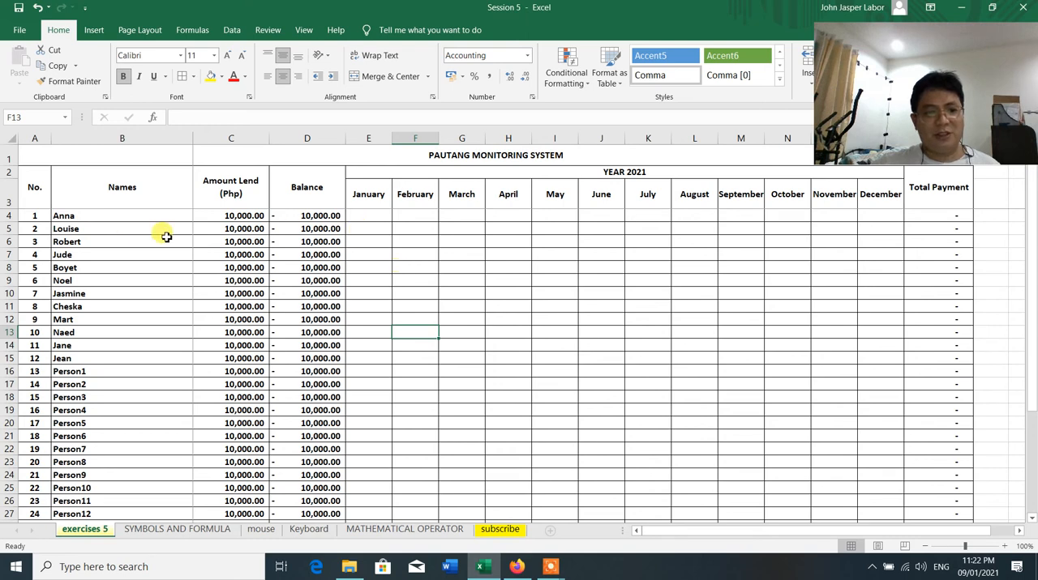
# Enter a January payment of 500 for the first borrower in E4 and check the Total row
pyautogui.click(362, 217)
pyautogui.write('00')
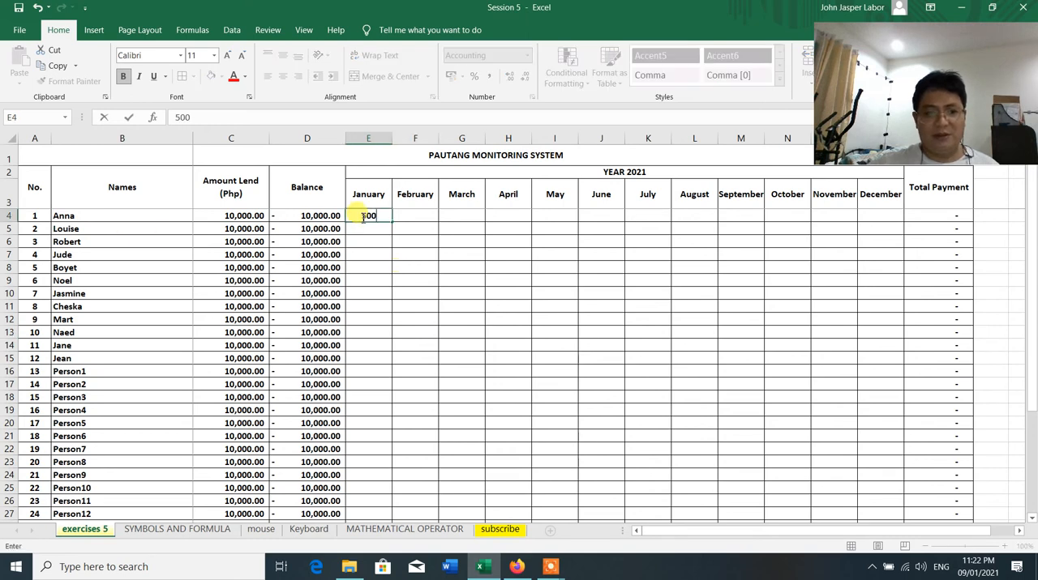
pyautogui.press('Return')
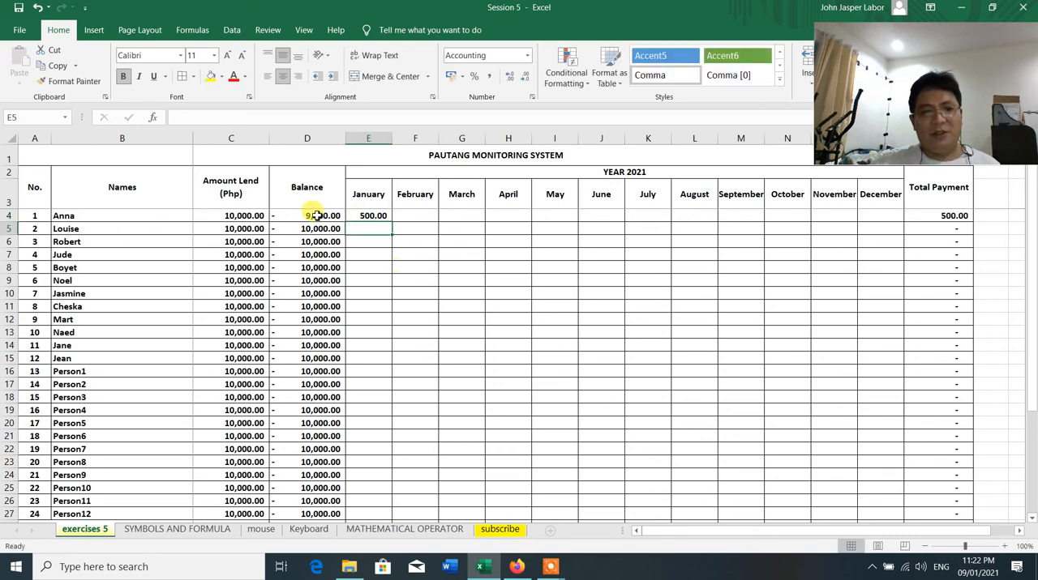
pyautogui.scroll(-1, 572, 360)
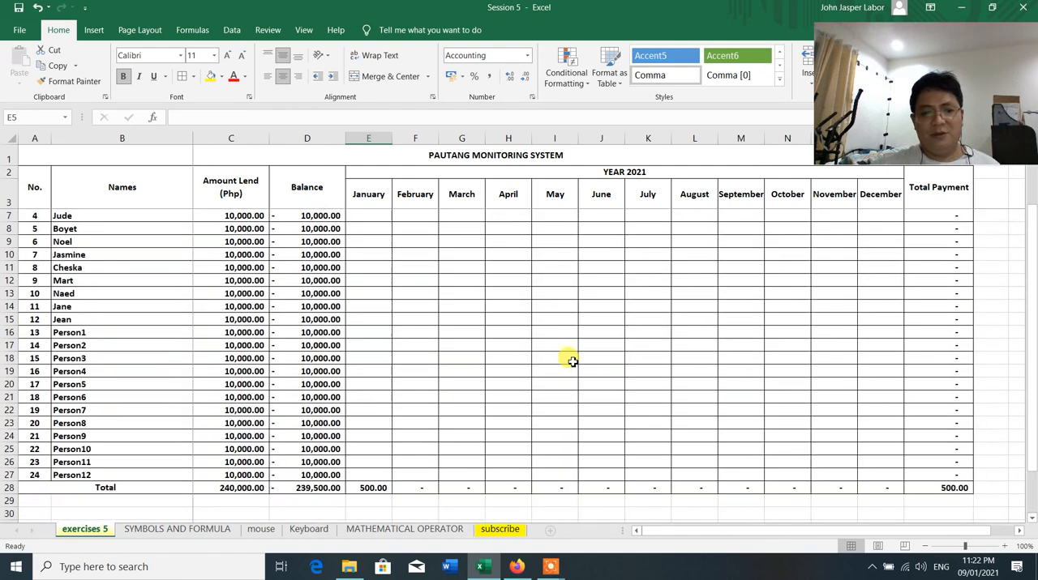
pyautogui.scroll(1, 573, 360)
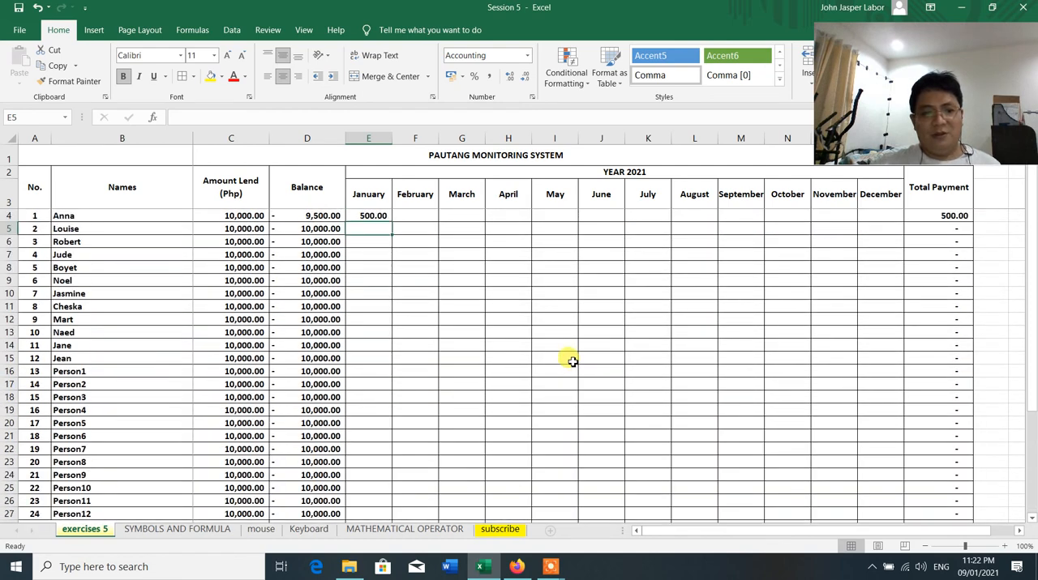
# Enter February payments of 360 for borrower 2 in F5 and 400 for borrower 5 in F8
pyautogui.click(413, 229)
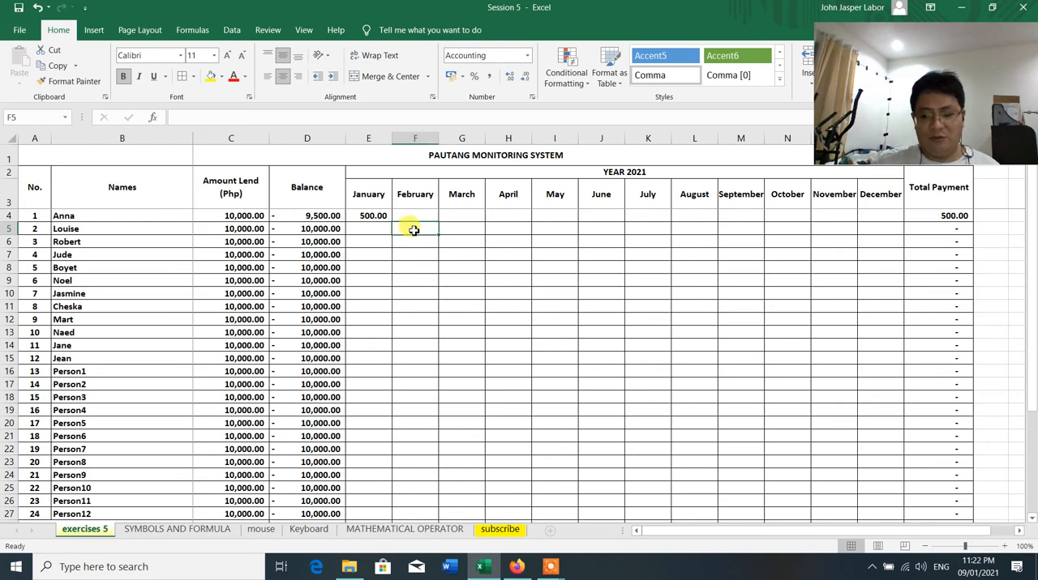
pyautogui.write('360')
pyautogui.press('Return')
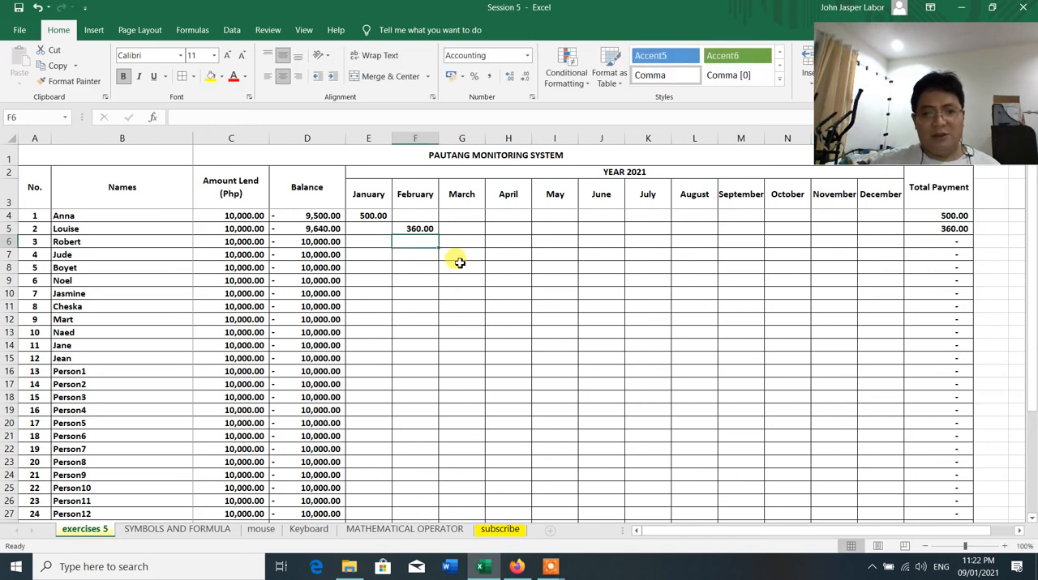
pyautogui.click(420, 271)
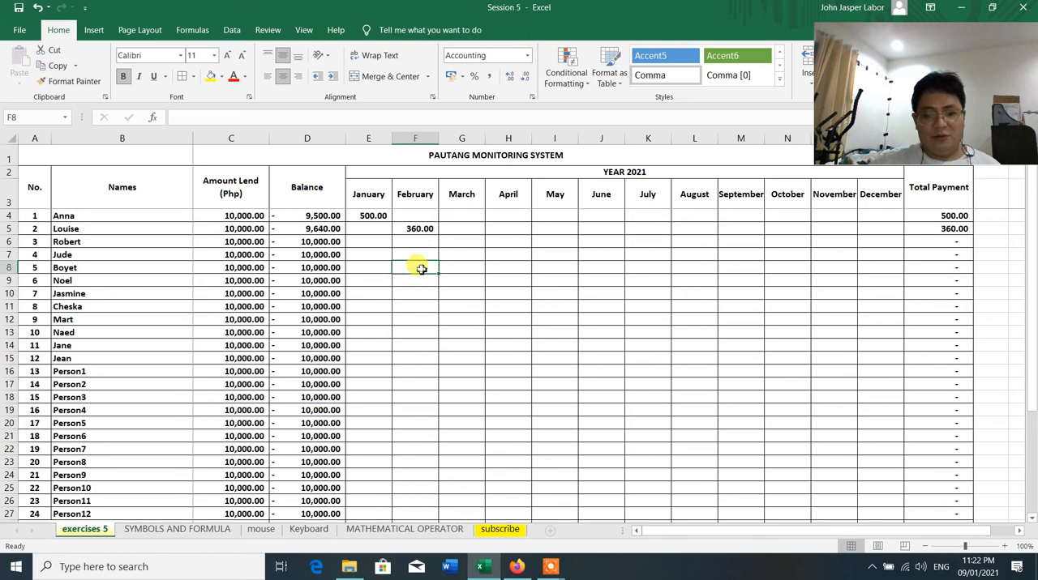
pyautogui.write('400')
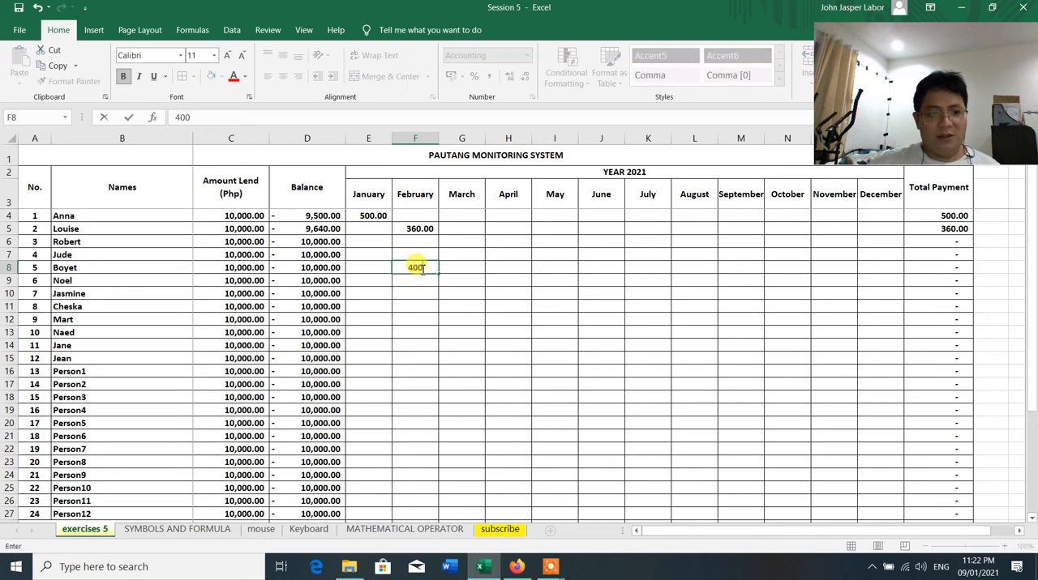
pyautogui.press('Return')
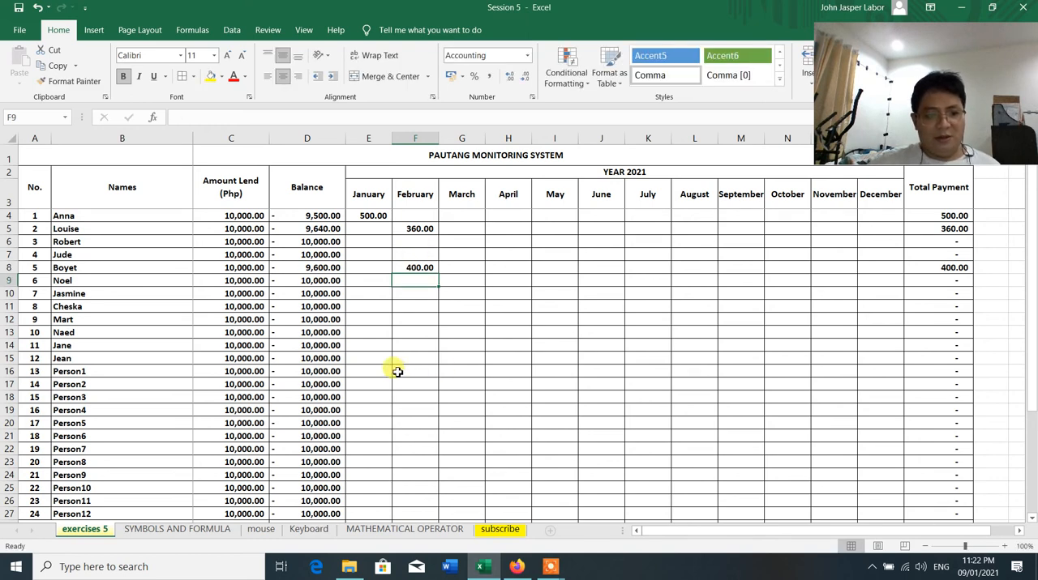
# Enter a January payment of 960 for borrower 12 in E15
pyautogui.click(370, 357)
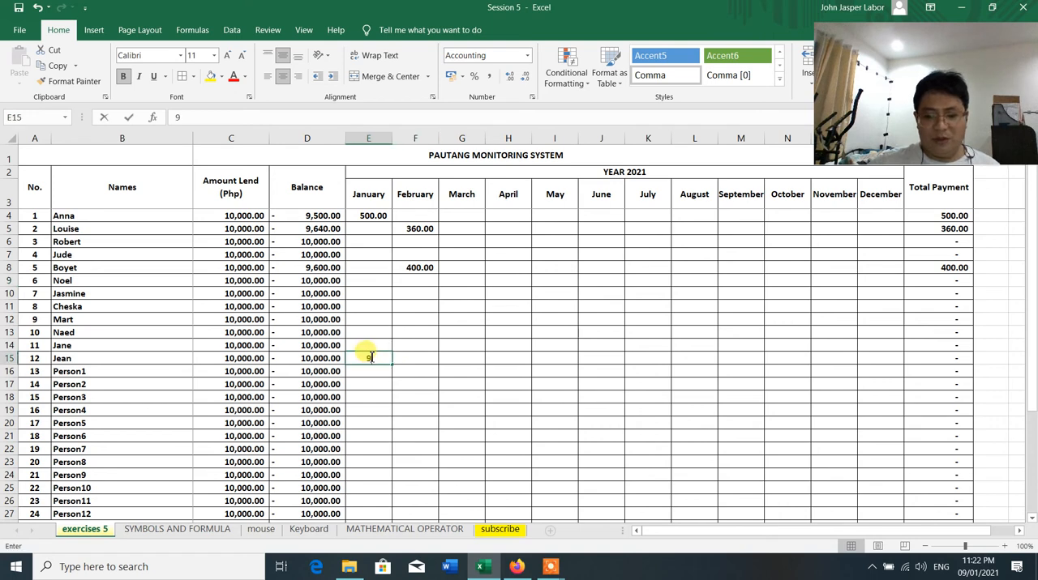
pyautogui.write('960')
pyautogui.press('Return')
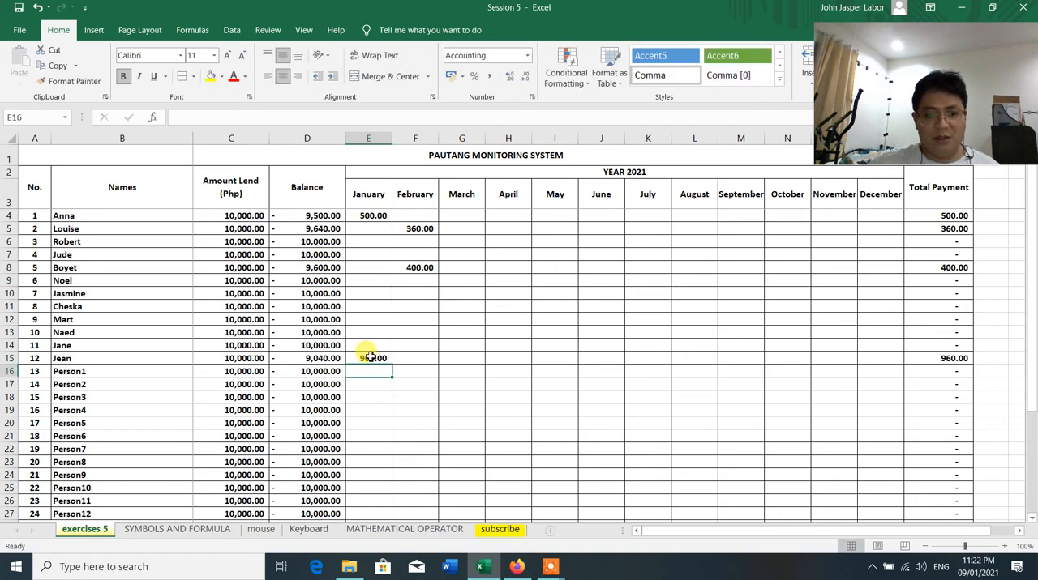
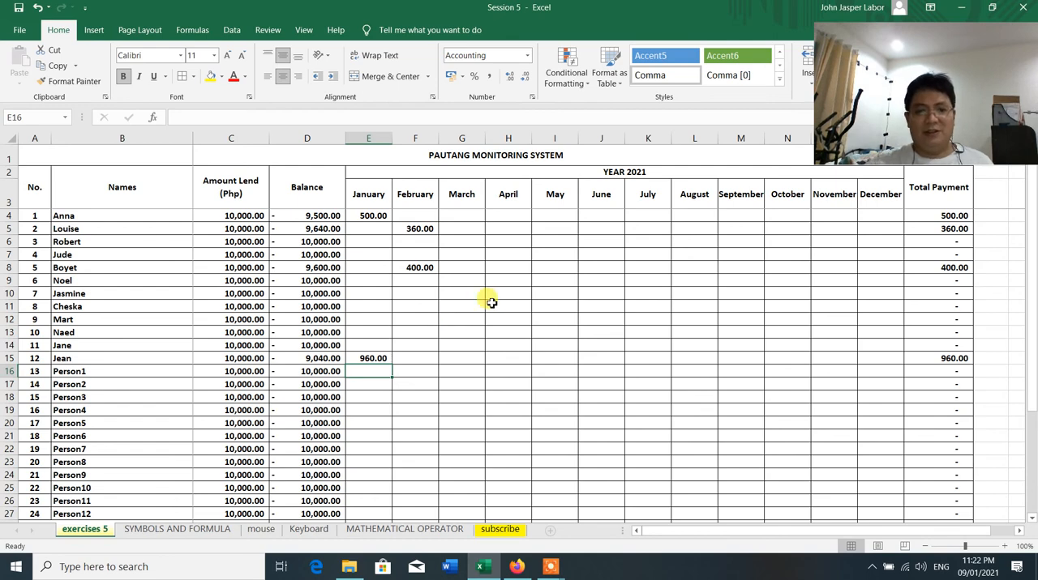
# Check the Total row and enter an April payment of 890 for borrower 9 in H12
pyautogui.scroll(-2, 403, 370)
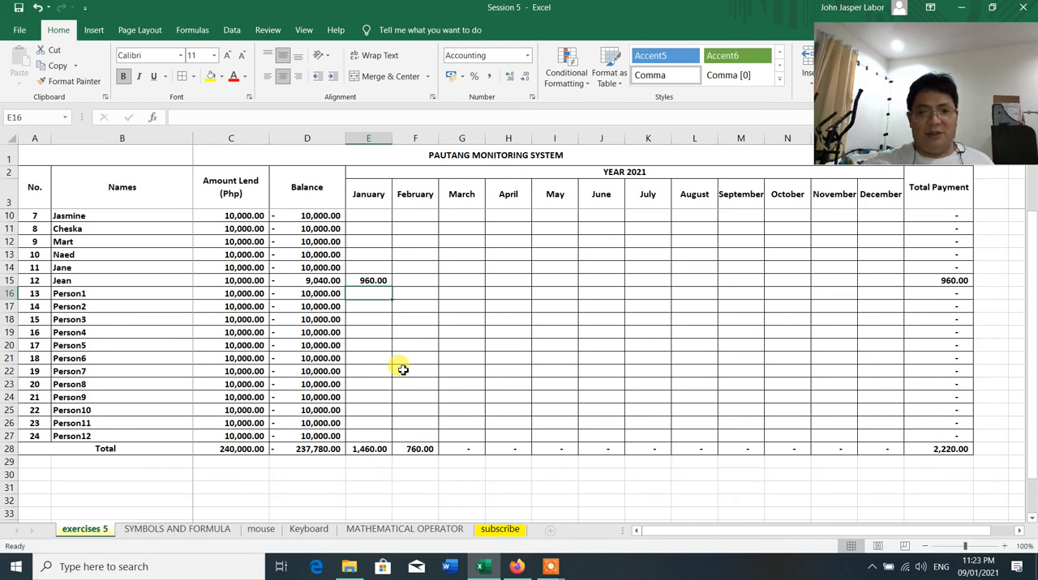
pyautogui.scroll(2, 416, 323)
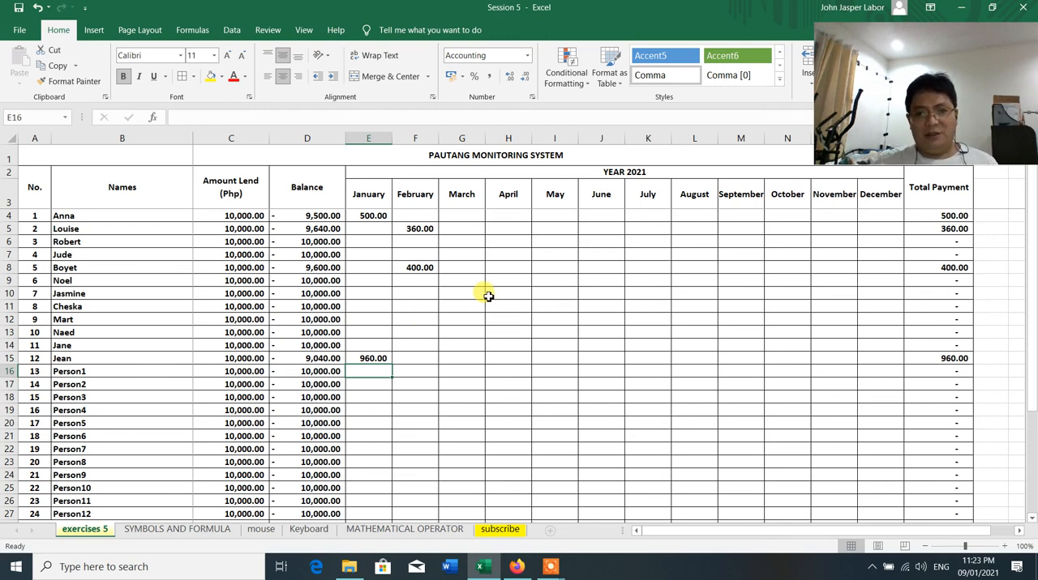
pyautogui.scroll(-3, 496, 340)
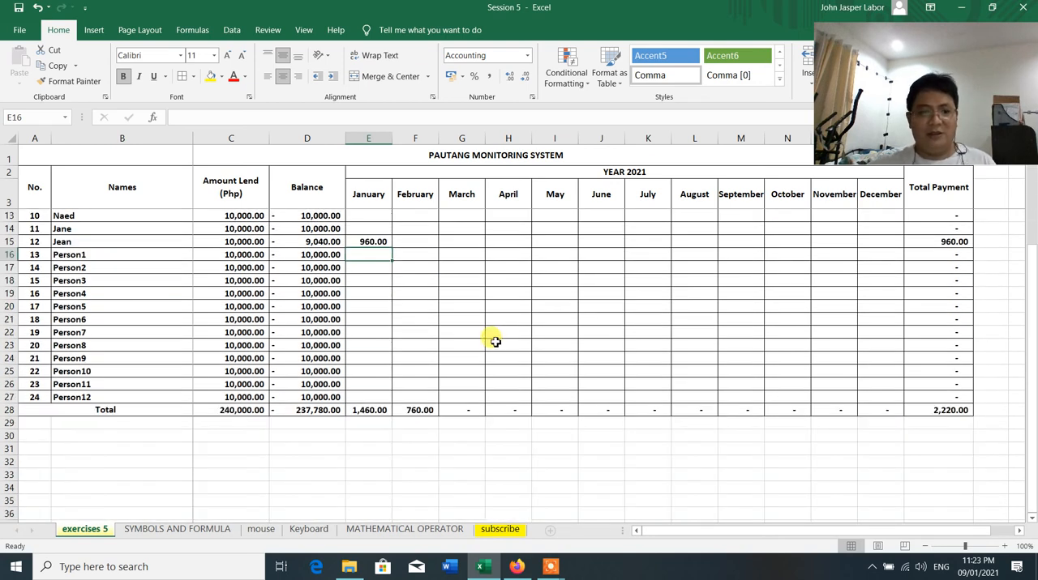
pyautogui.scroll(3, 494, 339)
pyautogui.scroll(-2, 415, 373)
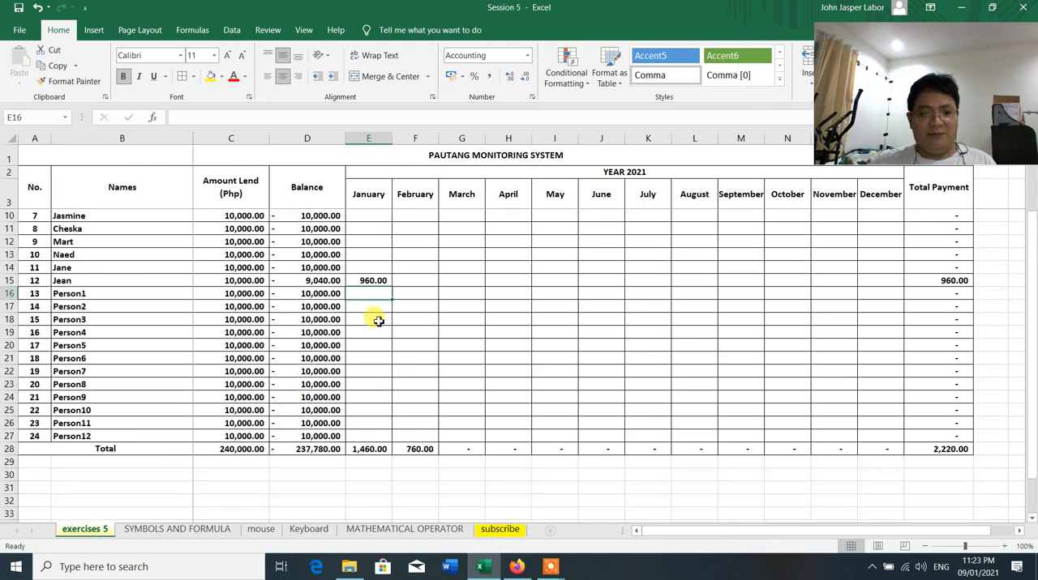
pyautogui.scroll(2, 498, 317)
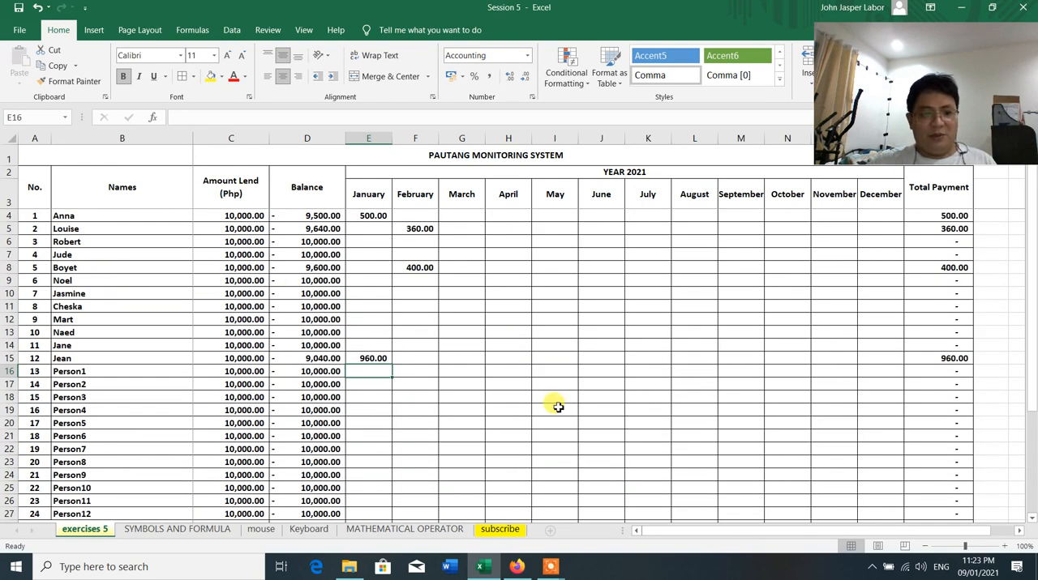
pyautogui.click(507, 319)
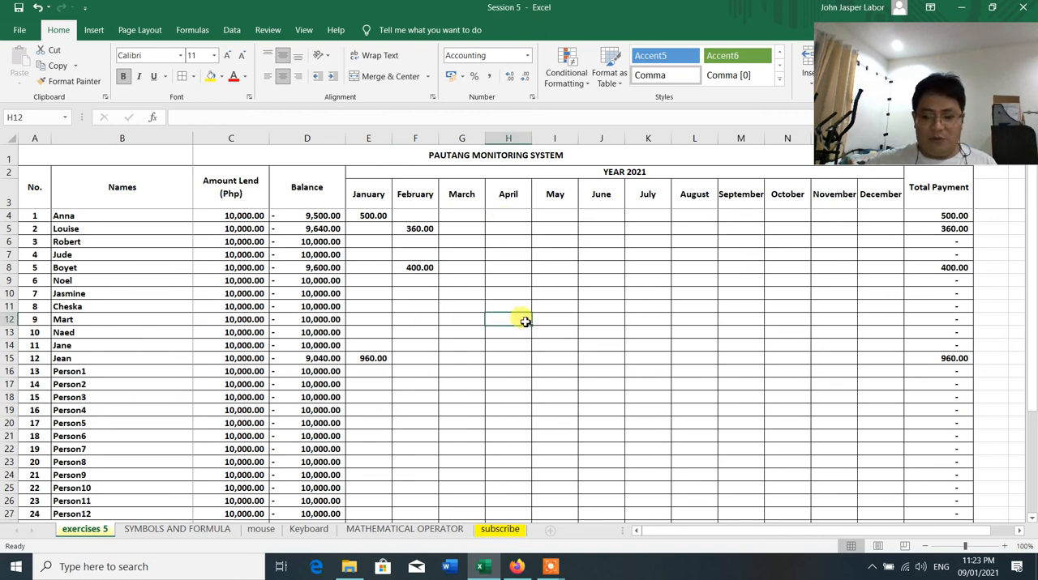
pyautogui.write('890')
pyautogui.press('Return')
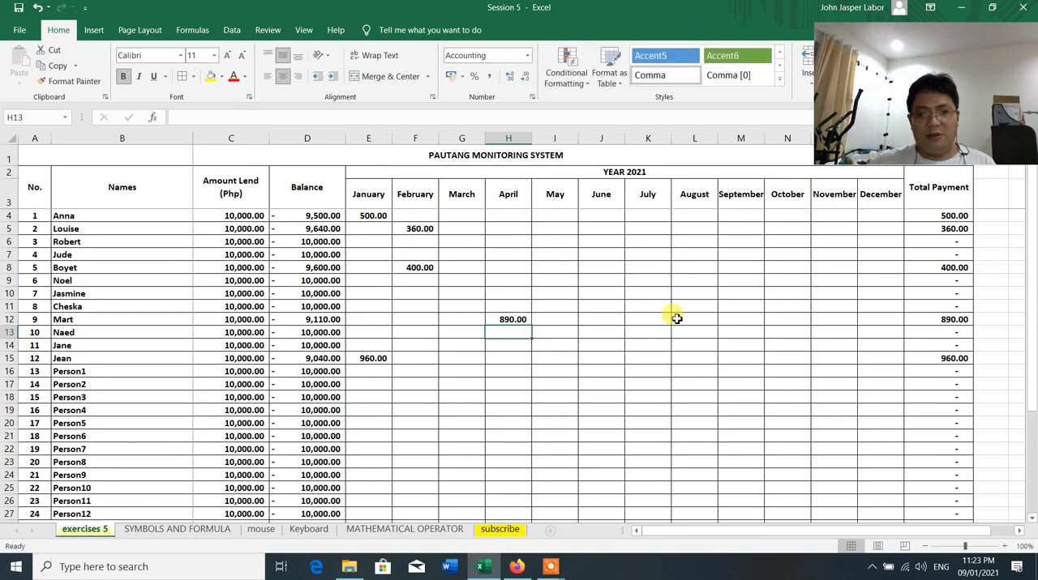
# Enter a June payment of 890 for borrower 3 in J6 and a September payment of 580 for borrower 6 in M9
pyautogui.click(592, 239)
pyautogui.write('890')
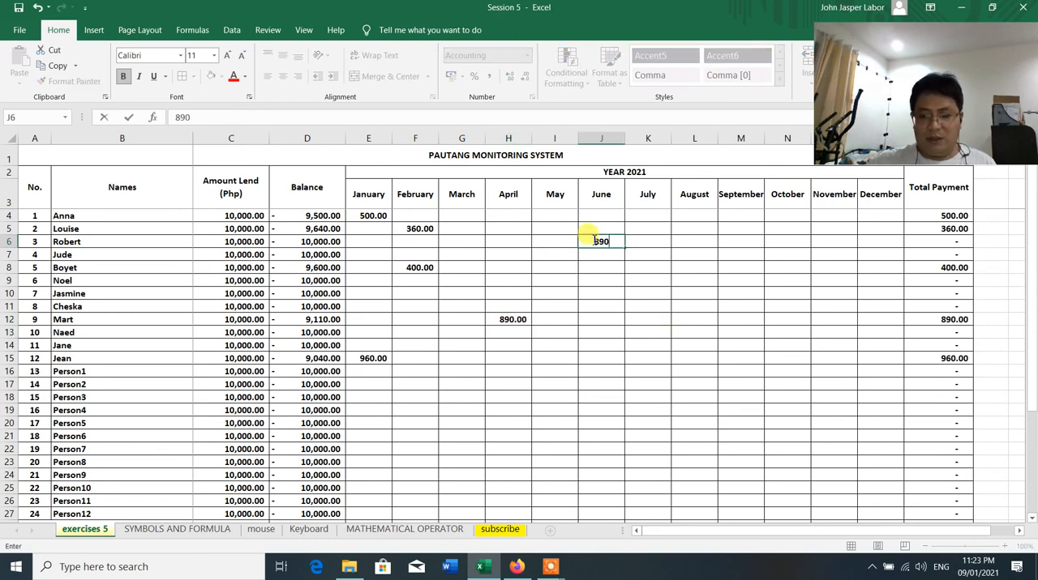
pyautogui.press('Return')
pyautogui.click(735, 281)
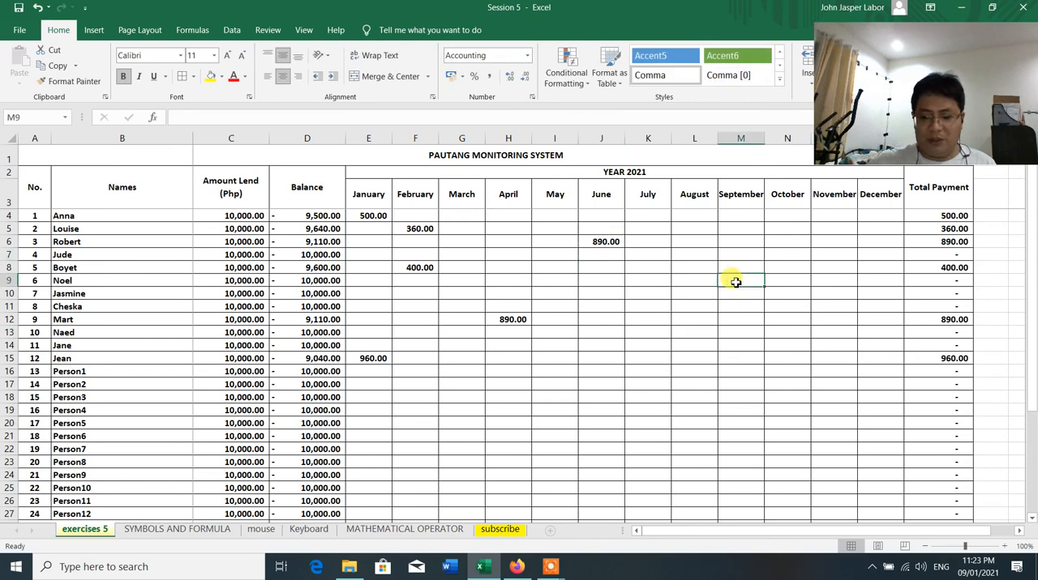
pyautogui.write('580')
pyautogui.press('Return')
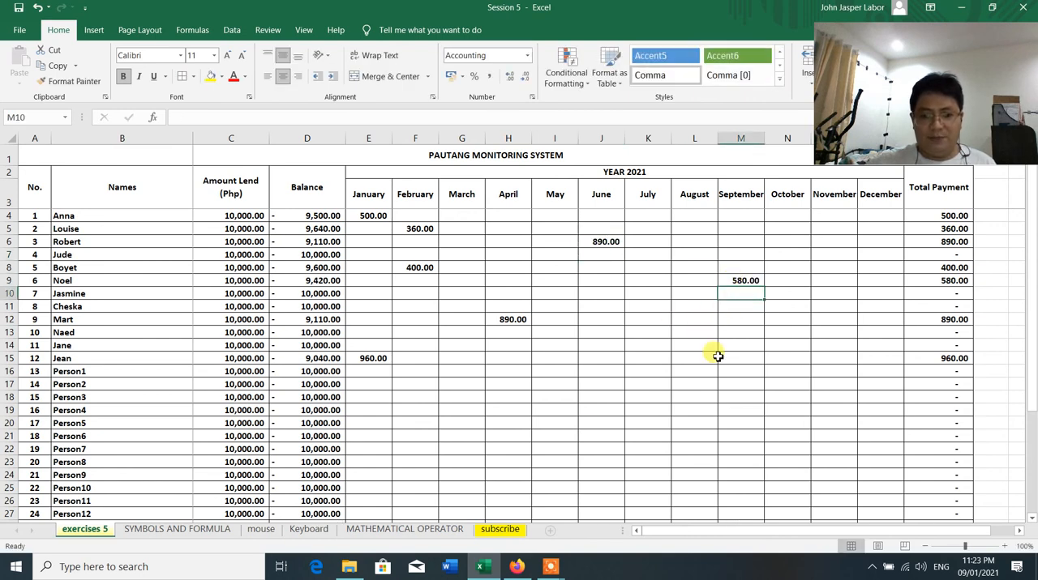
# Enter a June payment of 660 for borrower 18 in J21 and a September payment of 957 for borrower 15 in M18
pyautogui.click(598, 436)
pyautogui.write('660')
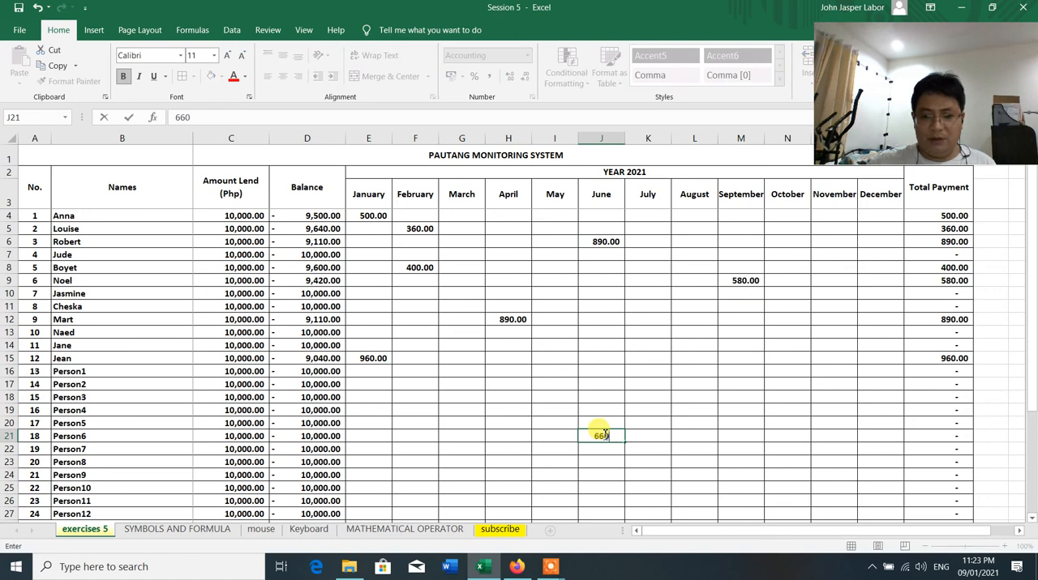
pyautogui.press('Return')
pyautogui.click(747, 397)
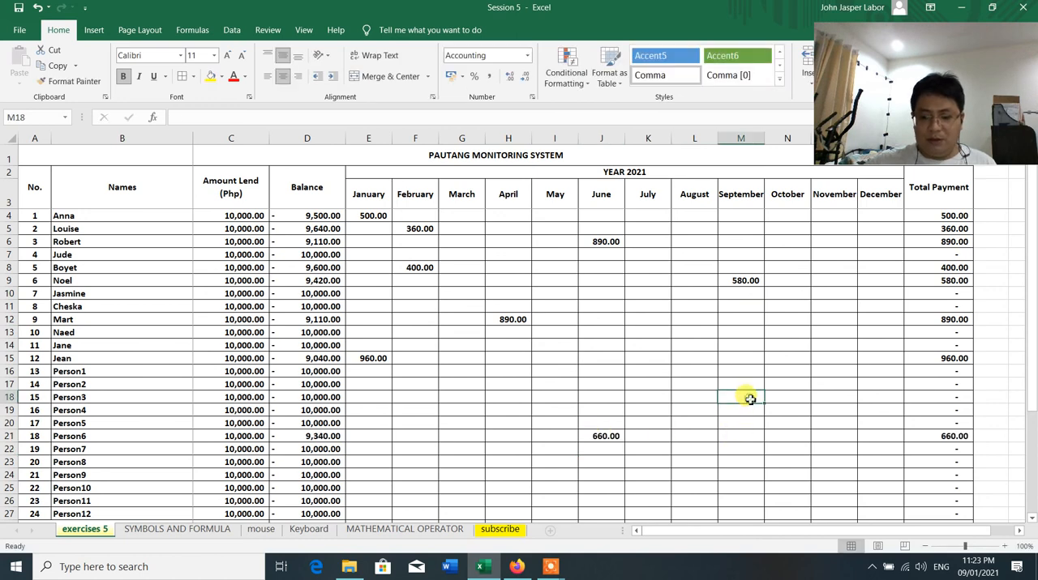
pyautogui.write('957')
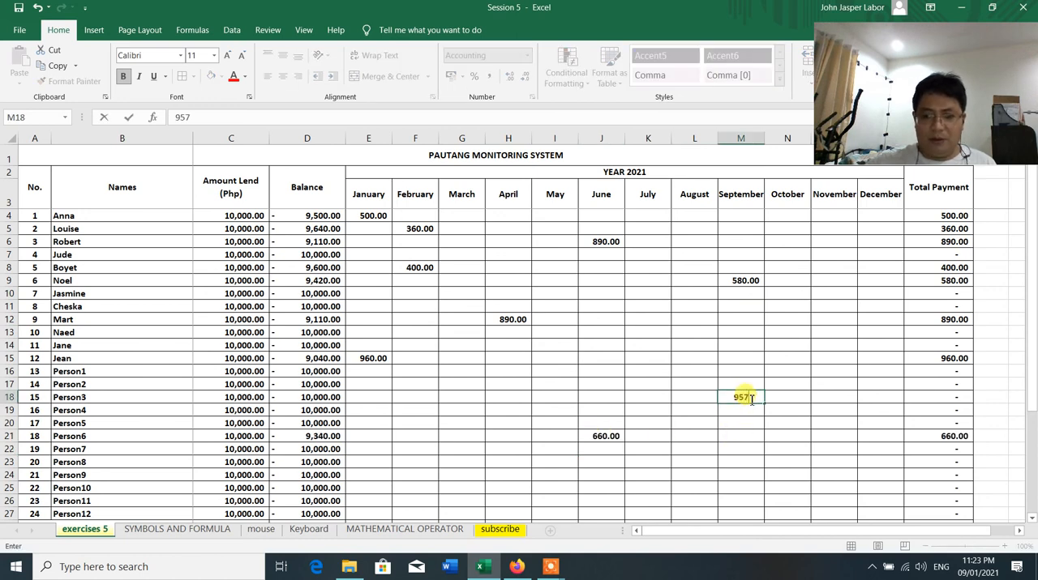
pyautogui.press('Return')
# Enter a July payment of 800 for borrower 11 in K14 and check the Total row
pyautogui.click(631, 347)
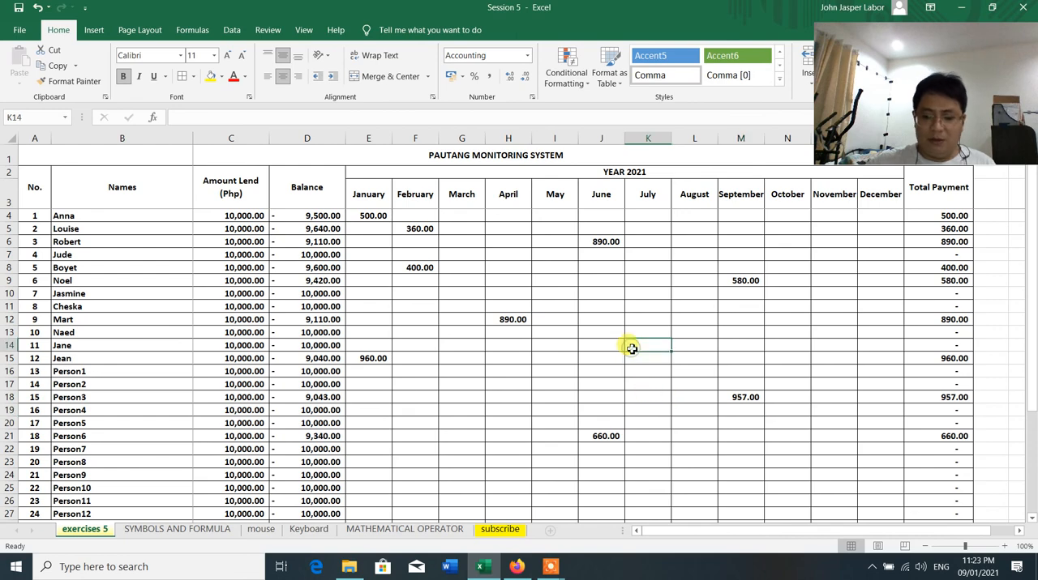
pyautogui.write('800')
pyautogui.press('Return')
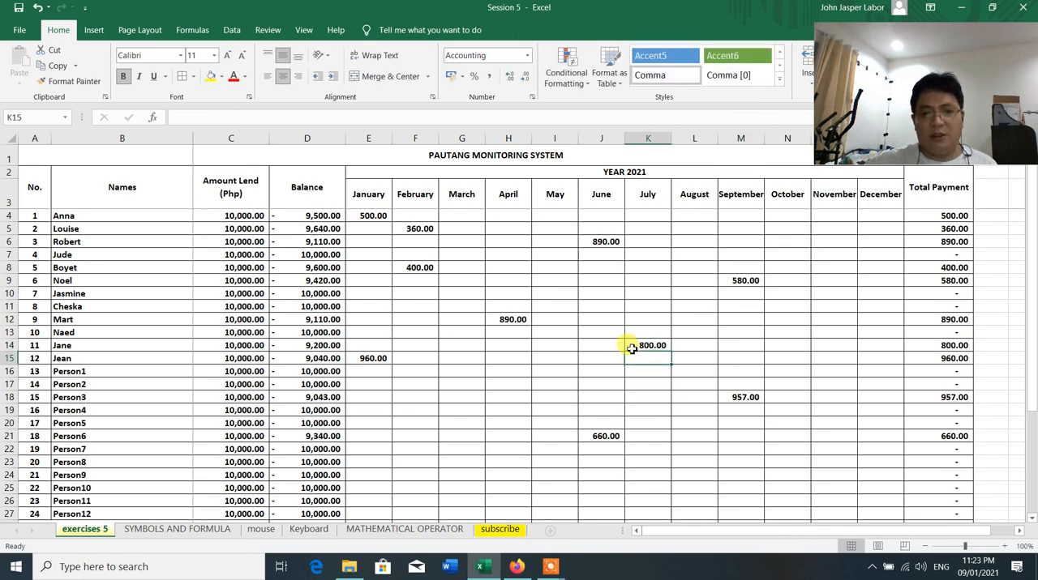
pyautogui.scroll(-3, 657, 357)
pyautogui.scroll(3, 656, 357)
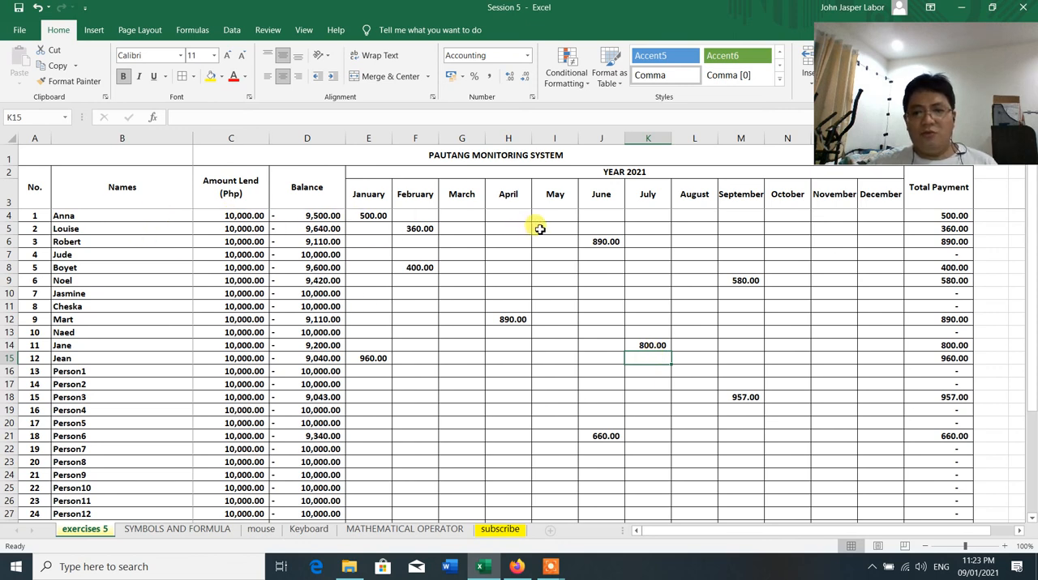
# Enter a December payment of 9500 for borrower 1 in P4 and check the Balance formula in D4
pyautogui.click(415, 215)
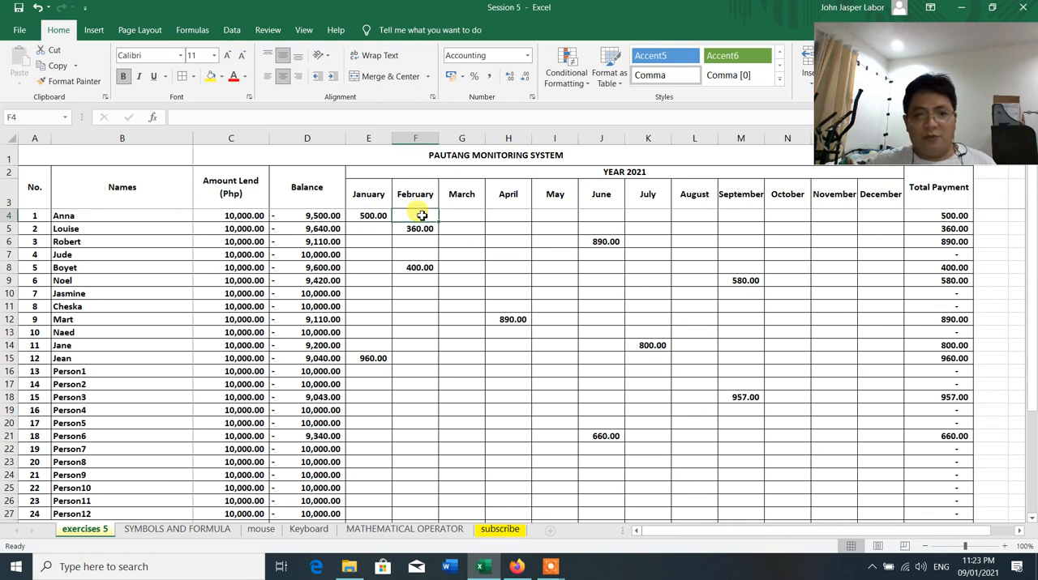
pyautogui.moveTo(422, 215); pyautogui.dragTo(848, 213)
pyautogui.click(876, 214)
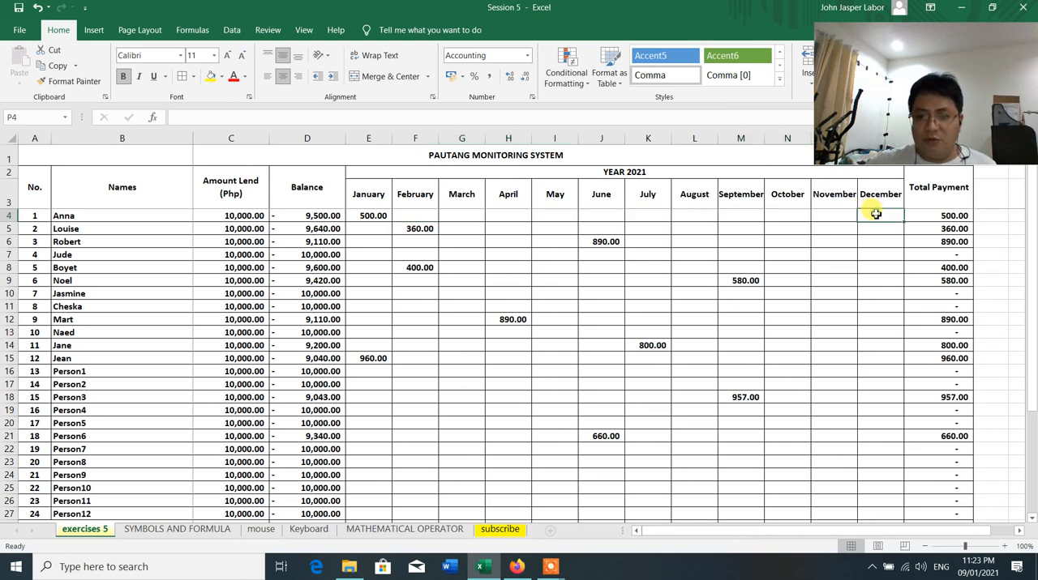
pyautogui.write('9500')
pyautogui.press('Return')
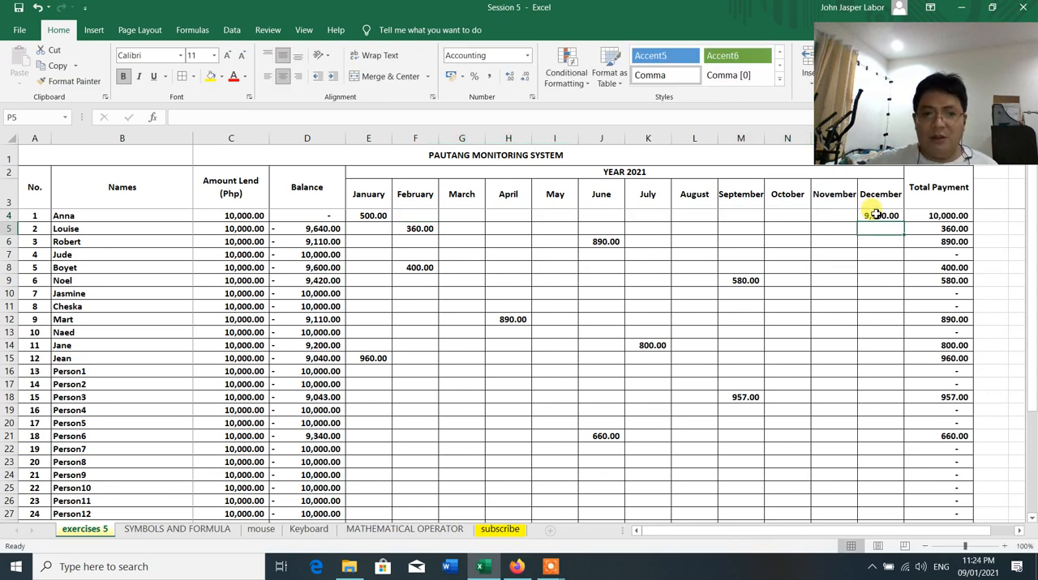
pyautogui.click(321, 217)
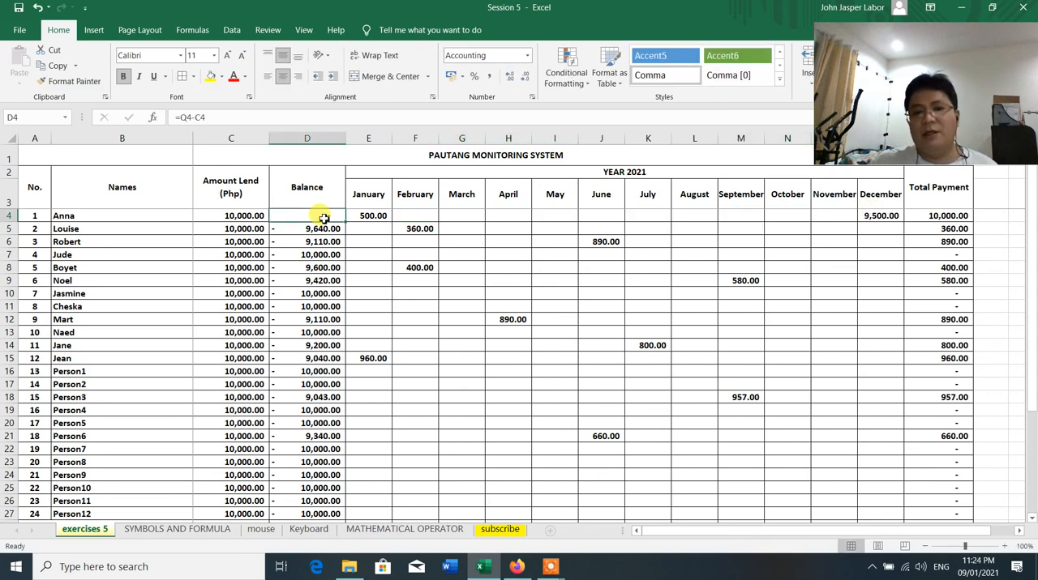
# Review the balances, monthly payments and total payments of all borrowers down to the Total row
pyautogui.click(567, 267)
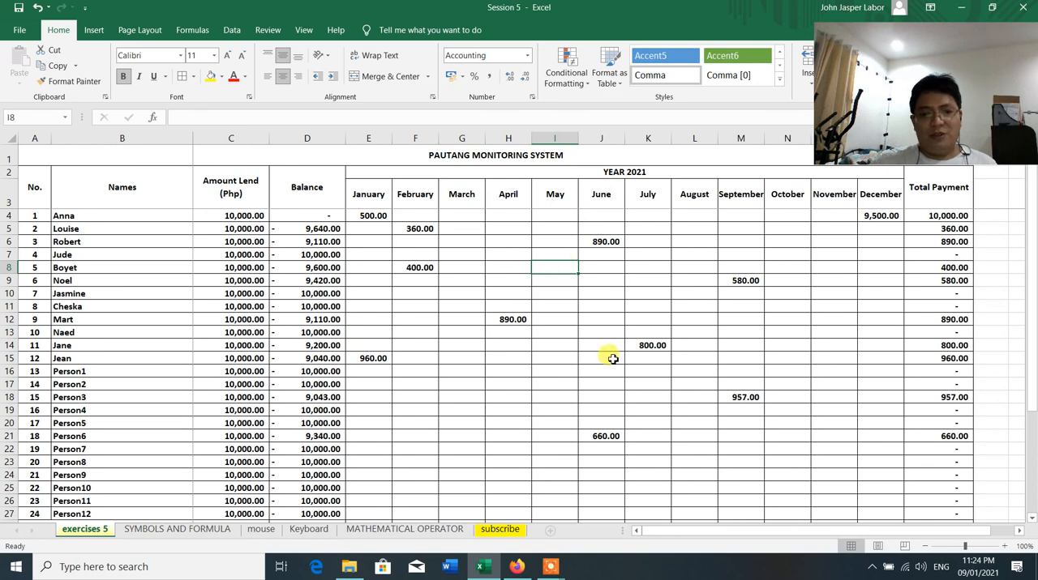
pyautogui.scroll(-2, 612, 359)
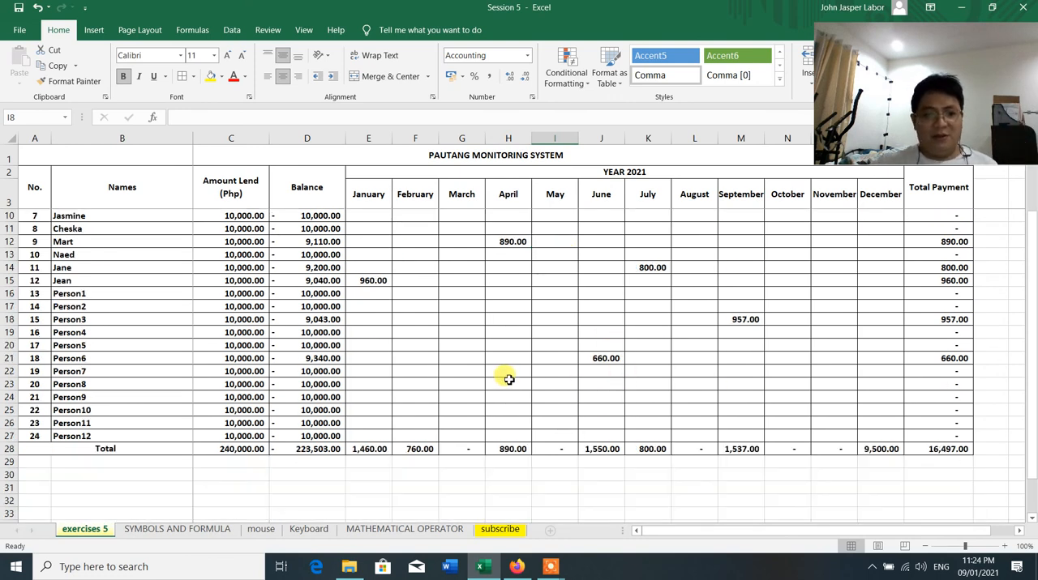
pyautogui.scroll(2, 505, 377)
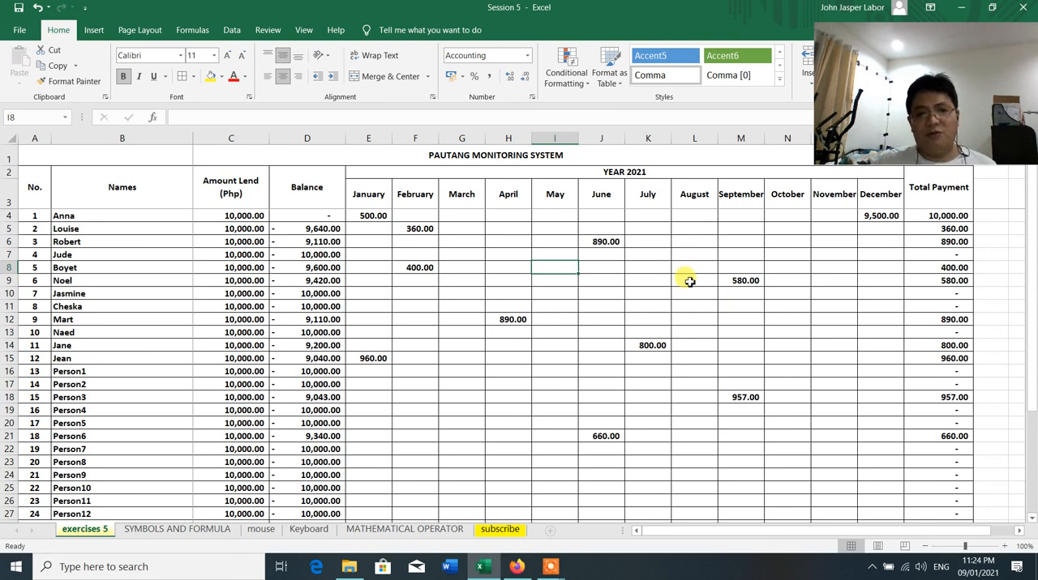
pyautogui.scroll(-5, 689, 281)
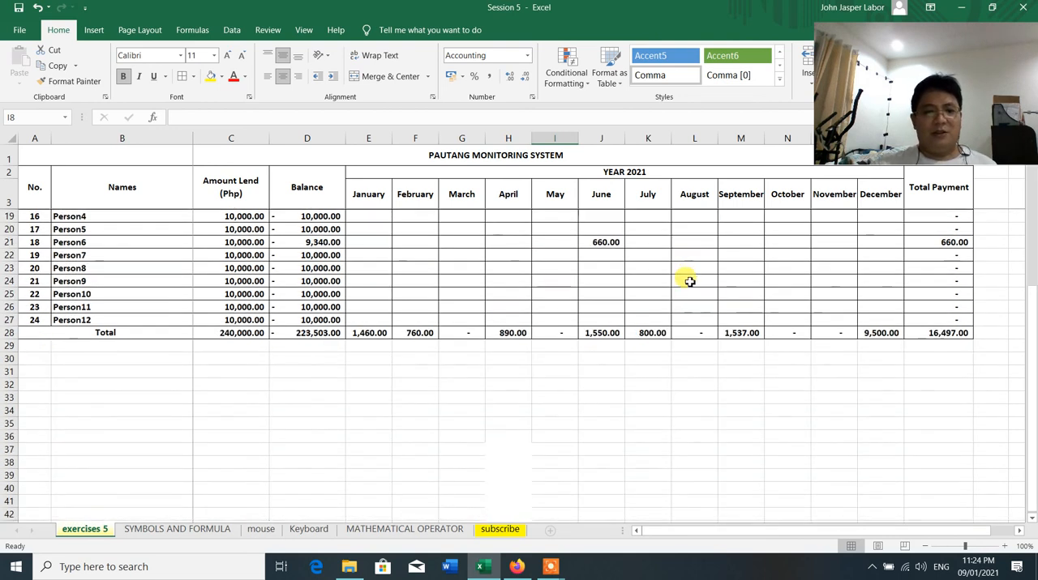
pyautogui.scroll(1, 689, 281)
pyautogui.scroll(4, 689, 281)
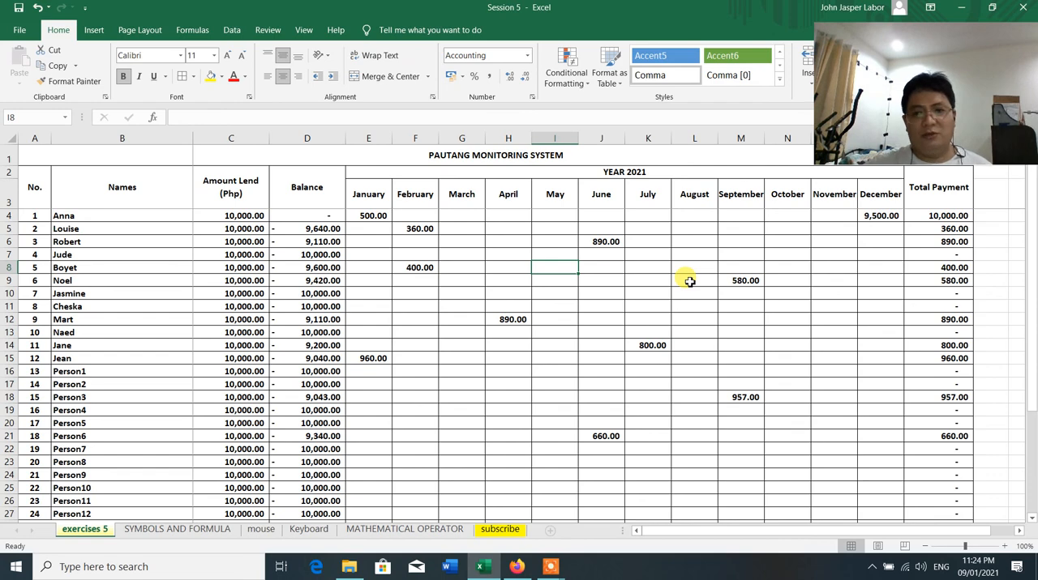
pyautogui.click(538, 283)
pyautogui.scroll(-3, 541, 289)
pyautogui.scroll(3, 540, 288)
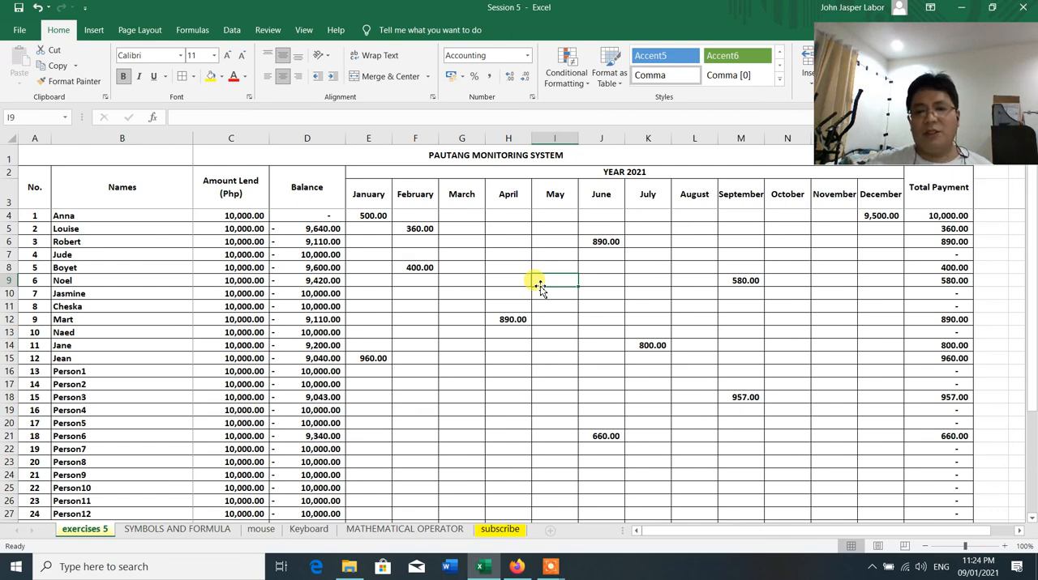
pyautogui.scroll(-4, 541, 289)
pyautogui.scroll(4, 540, 288)
pyautogui.scroll(-4, 541, 289)
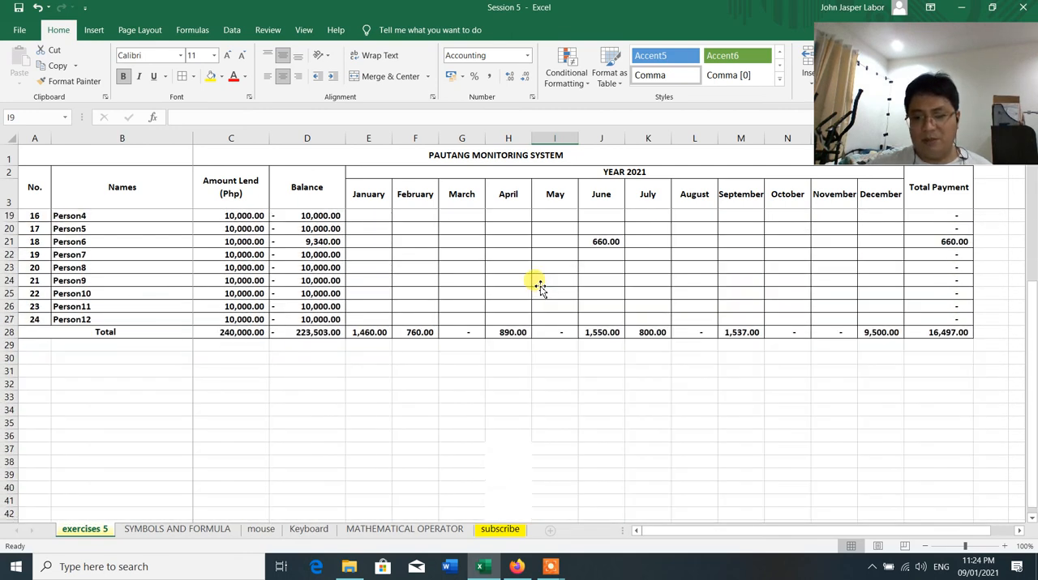
pyautogui.scroll(4, 540, 289)
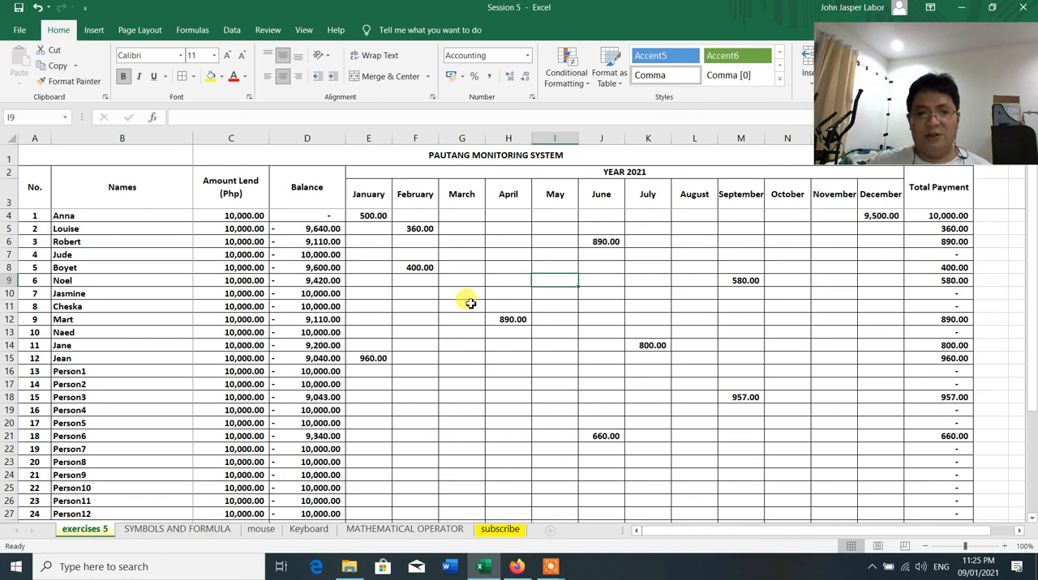
pyautogui.scroll(-1, 470, 303)
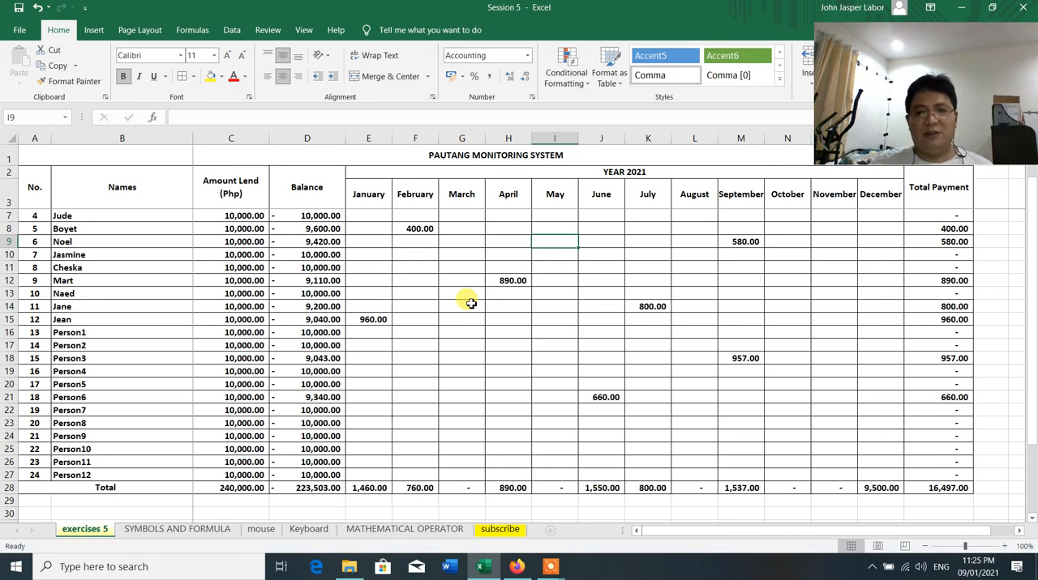
pyautogui.scroll(-3, 471, 304)
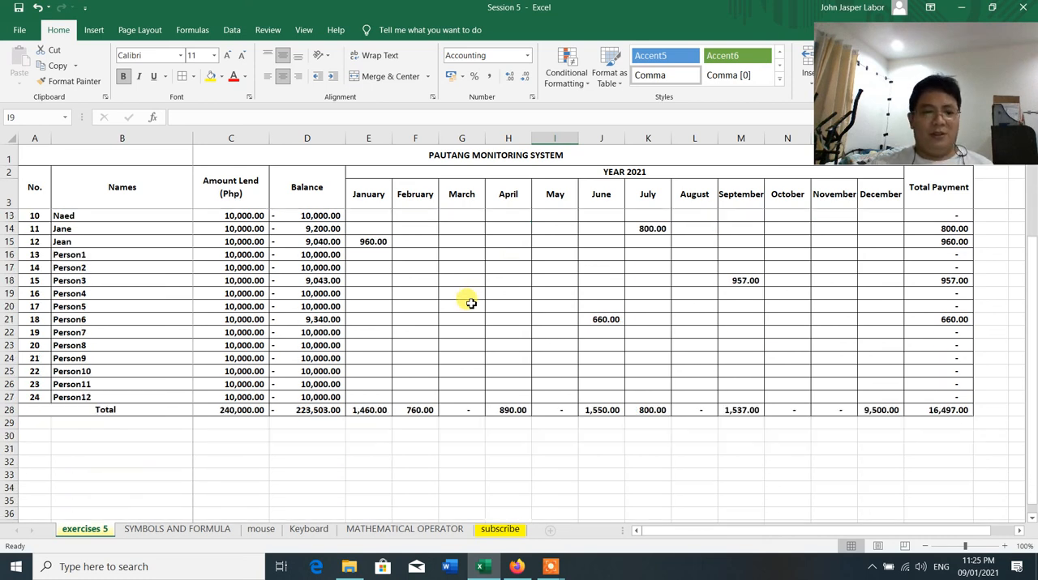
pyautogui.scroll(4, 471, 303)
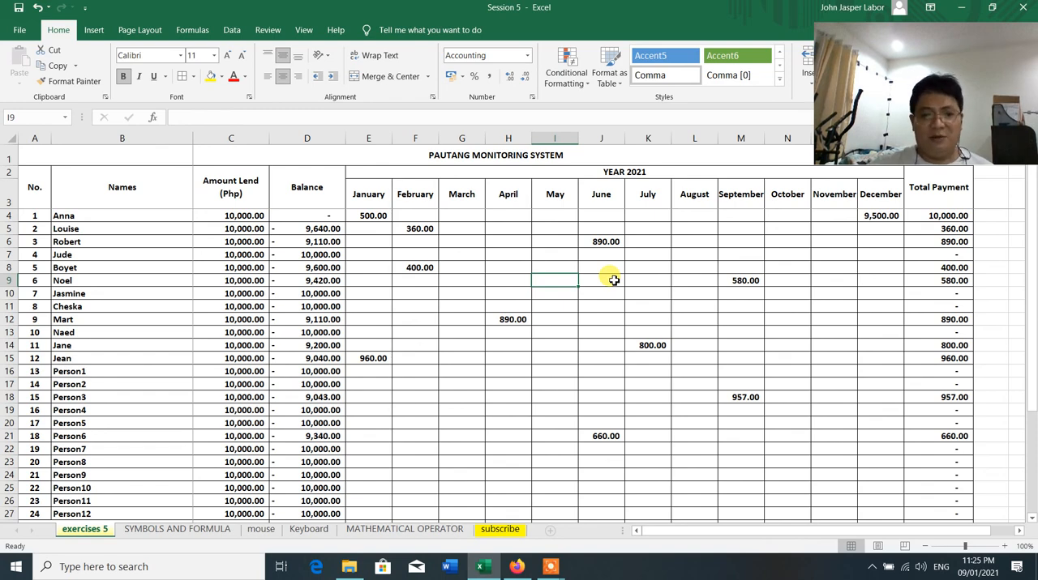
pyautogui.scroll(-3, 614, 281)
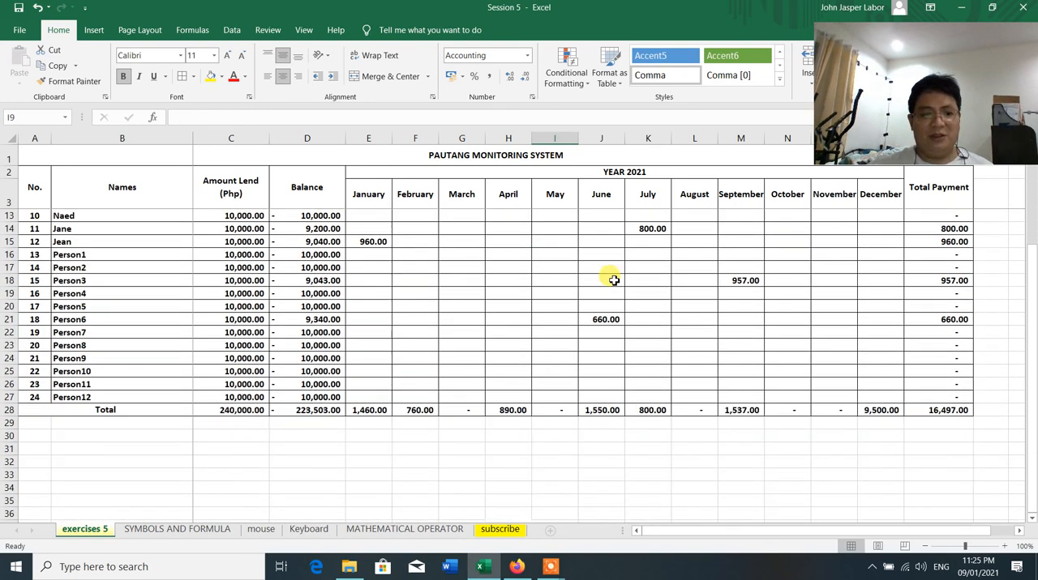
pyautogui.scroll(3, 613, 281)
pyautogui.scroll(-2, 613, 280)
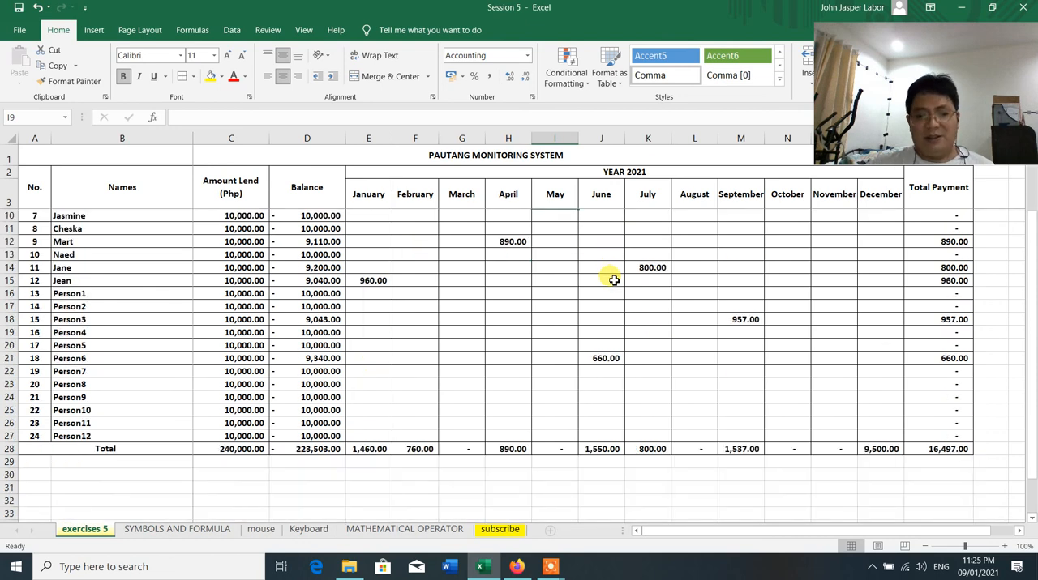
pyautogui.moveTo(556, 571)
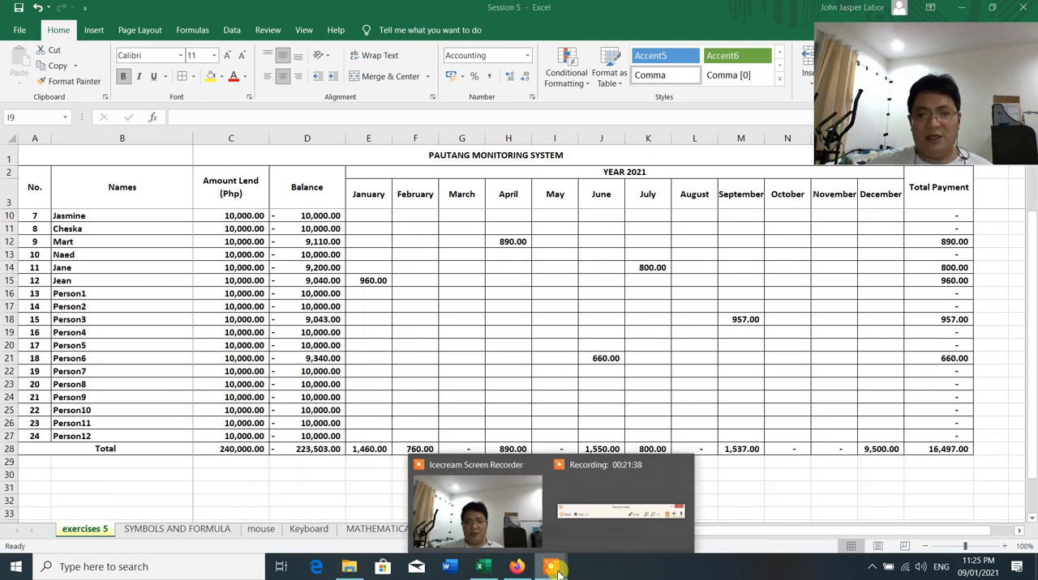
pyautogui.click(587, 535)
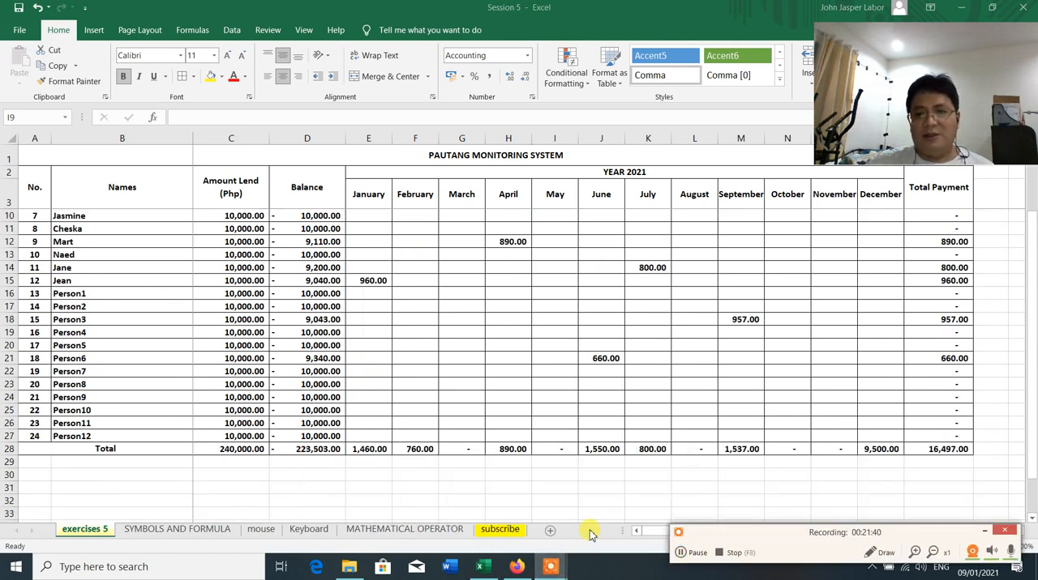